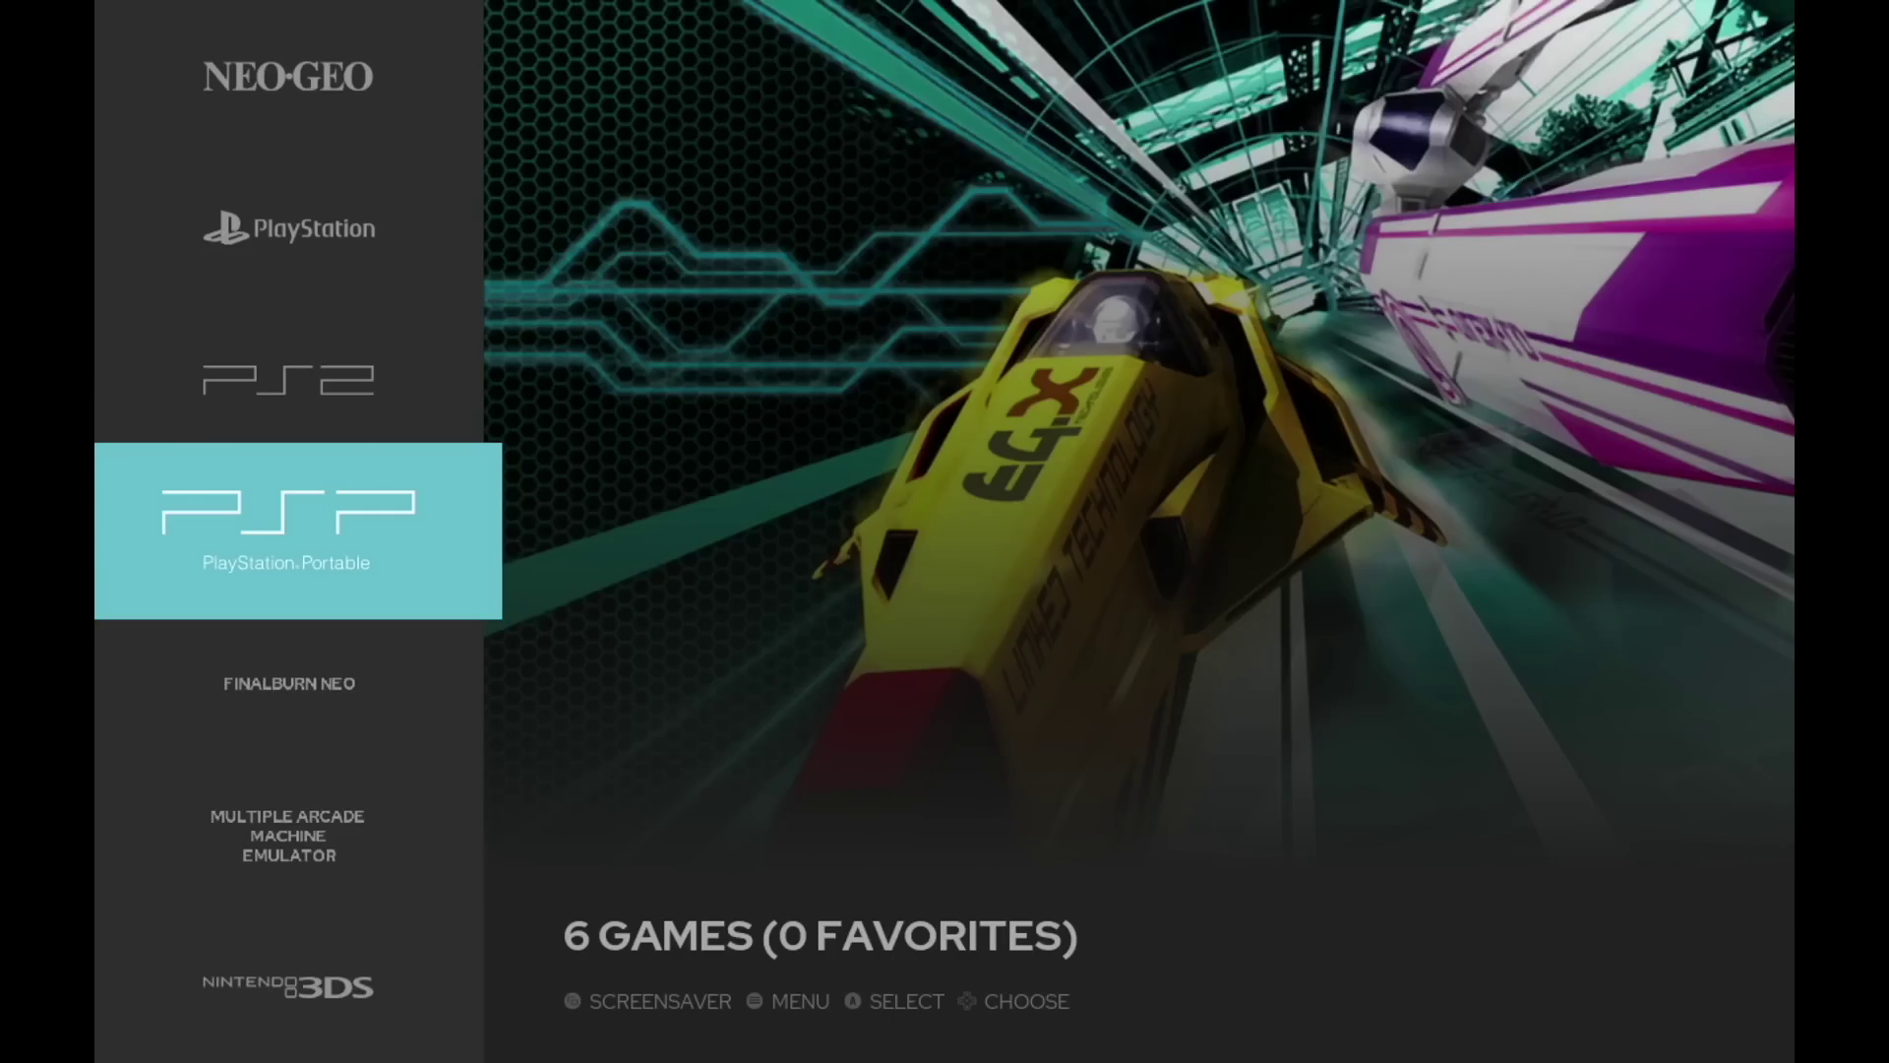
# - Open the GameCube game list, browse down past Tony Hawk's Pro Skater 3, and back out
pyautogui.press('Up')
pyautogui.press('Up')
pyautogui.press('Up')
pyautogui.press('Up')
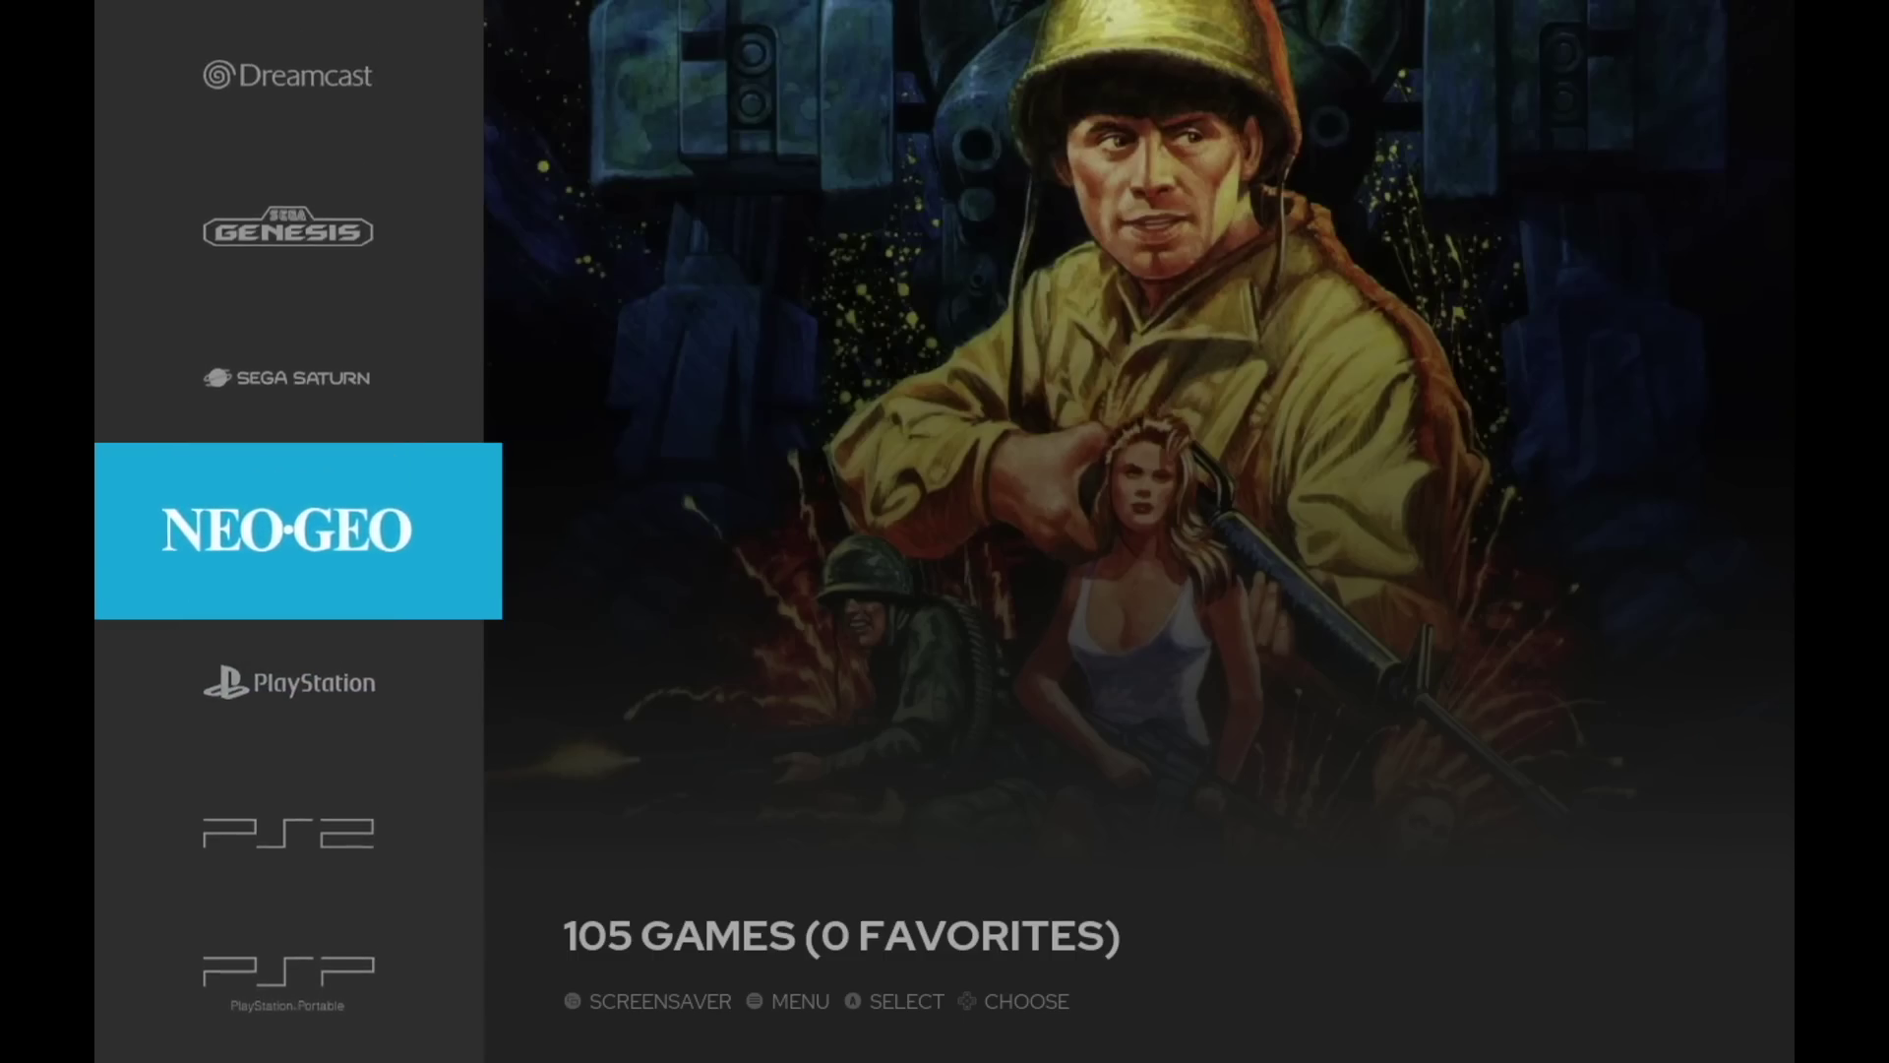
pyautogui.press('Up')
pyautogui.press('Up')
pyautogui.press('Up')
pyautogui.press('Up')
pyautogui.press('Up')
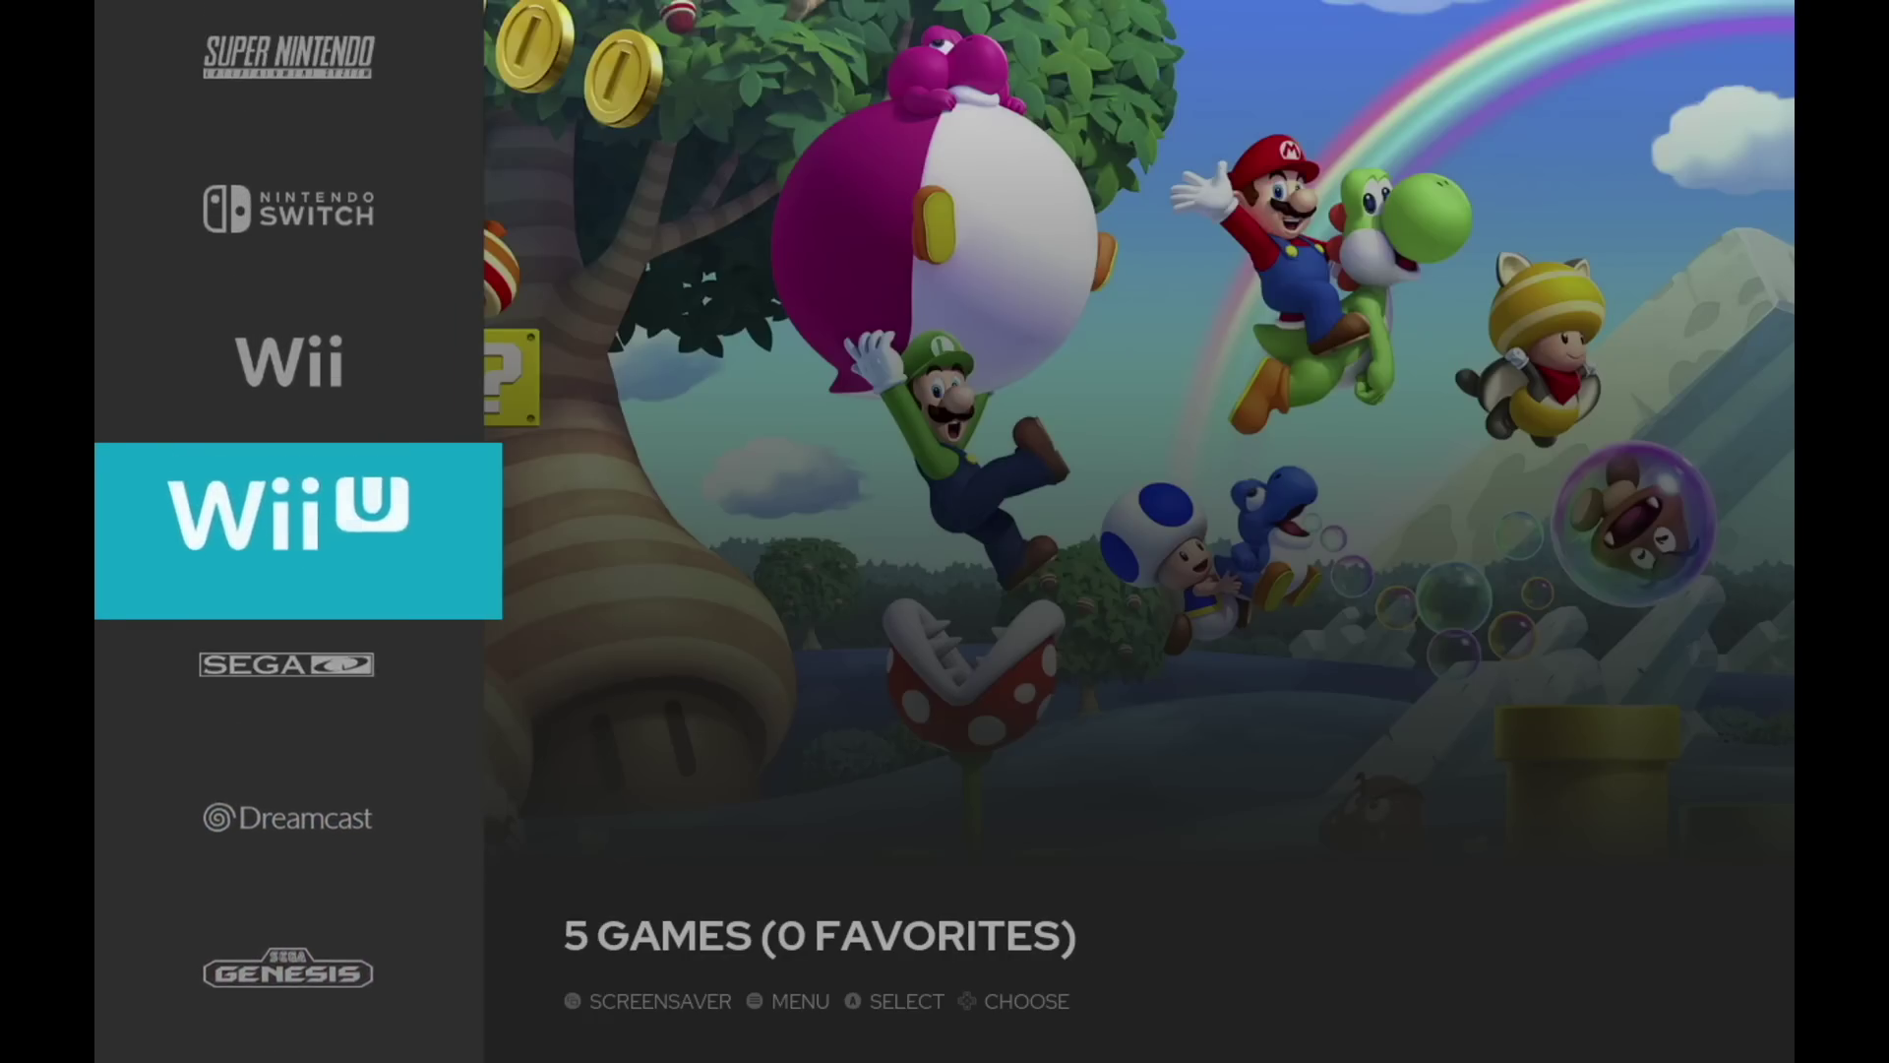
pyautogui.press('Up')
pyautogui.press('Up')
pyautogui.press('Up')
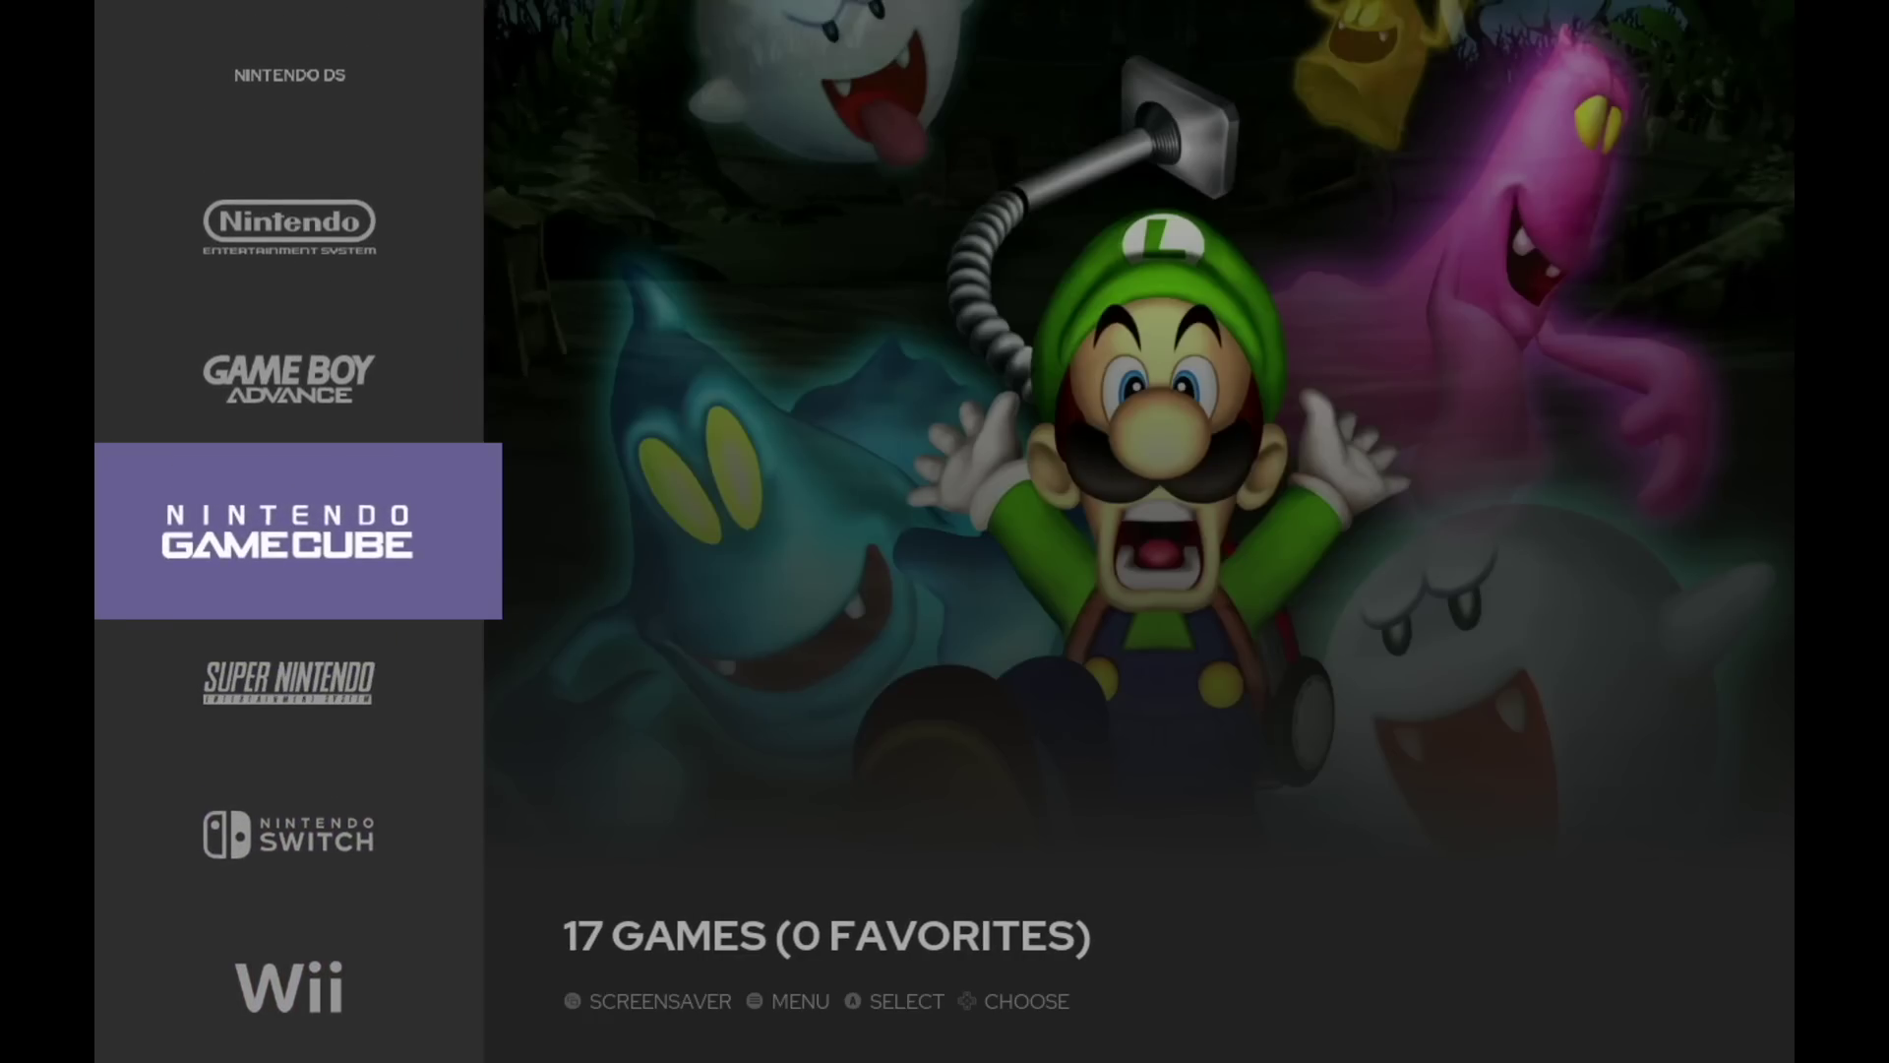
pyautogui.press('Return')
pyautogui.press('Down')
pyautogui.press('Down')
pyautogui.press('Down')
pyautogui.press('Down')
pyautogui.press('Down')
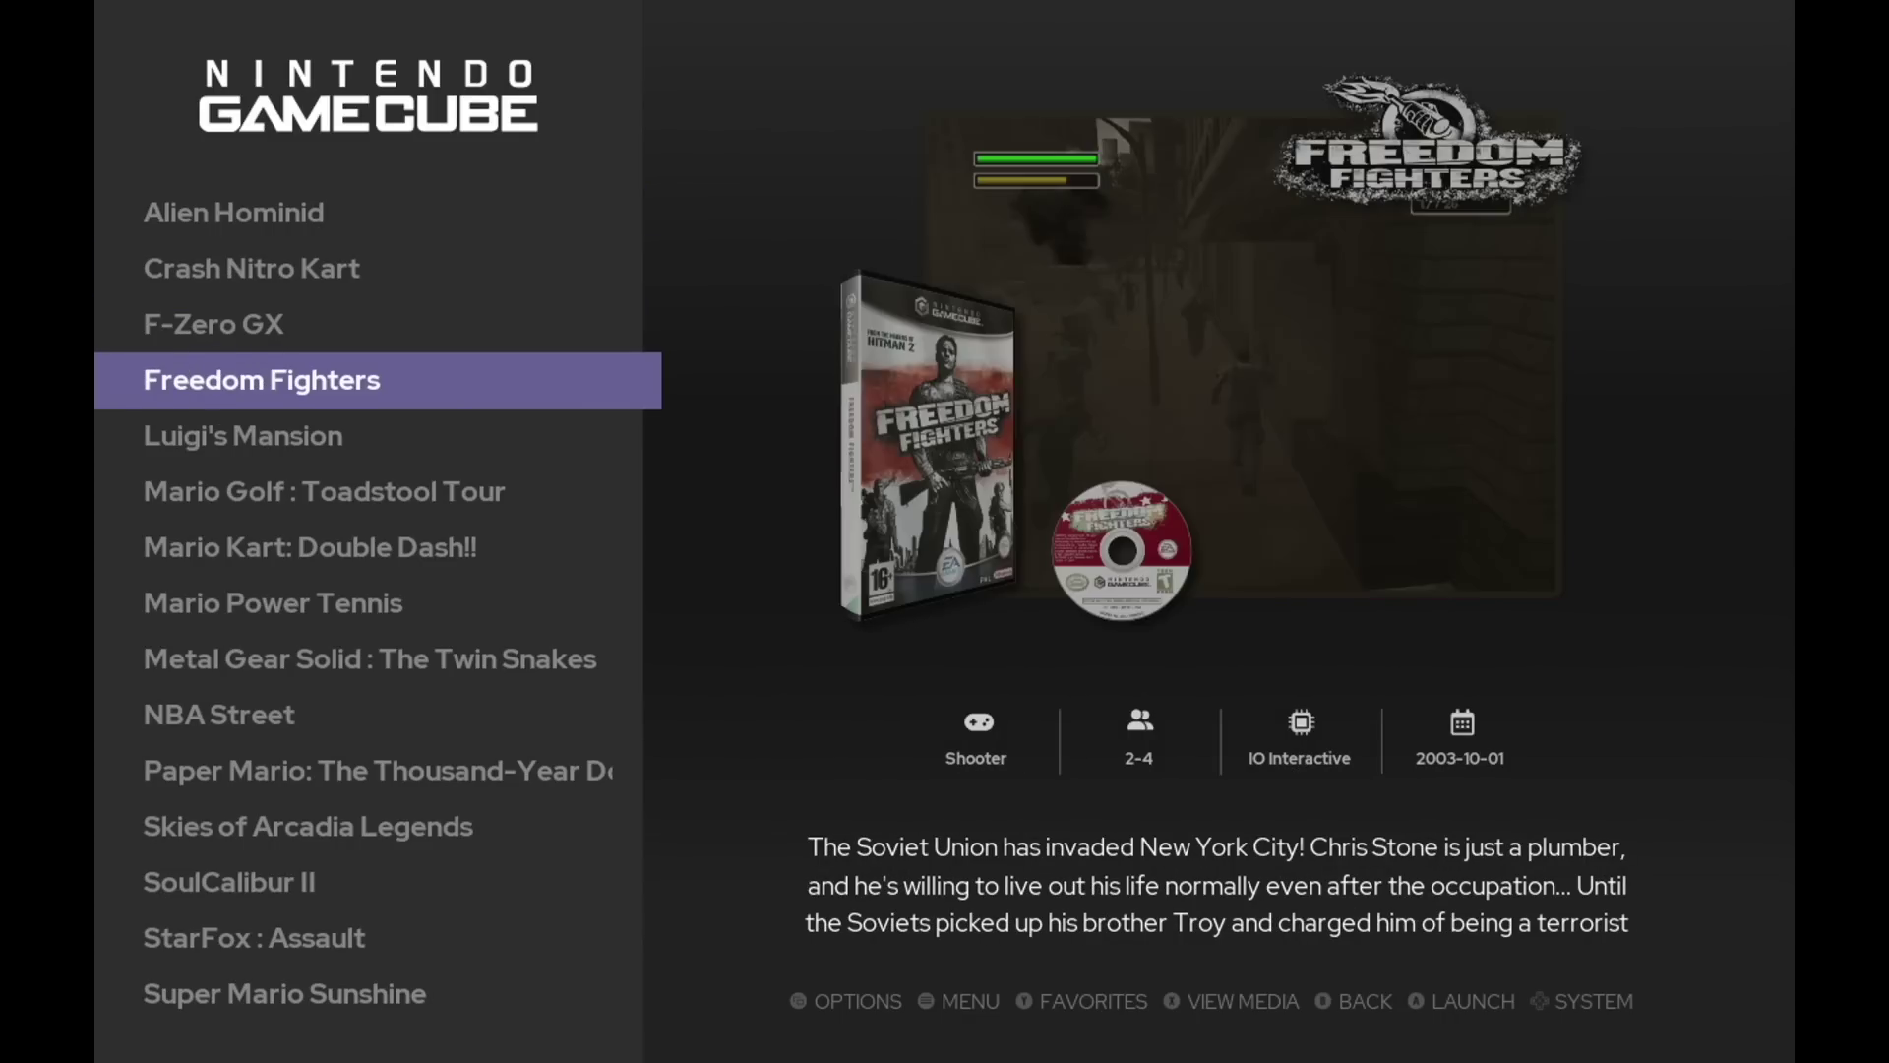
pyautogui.press('Down')
pyautogui.press('Down')
pyautogui.press('Down')
pyautogui.press('Down')
pyautogui.press('Down')
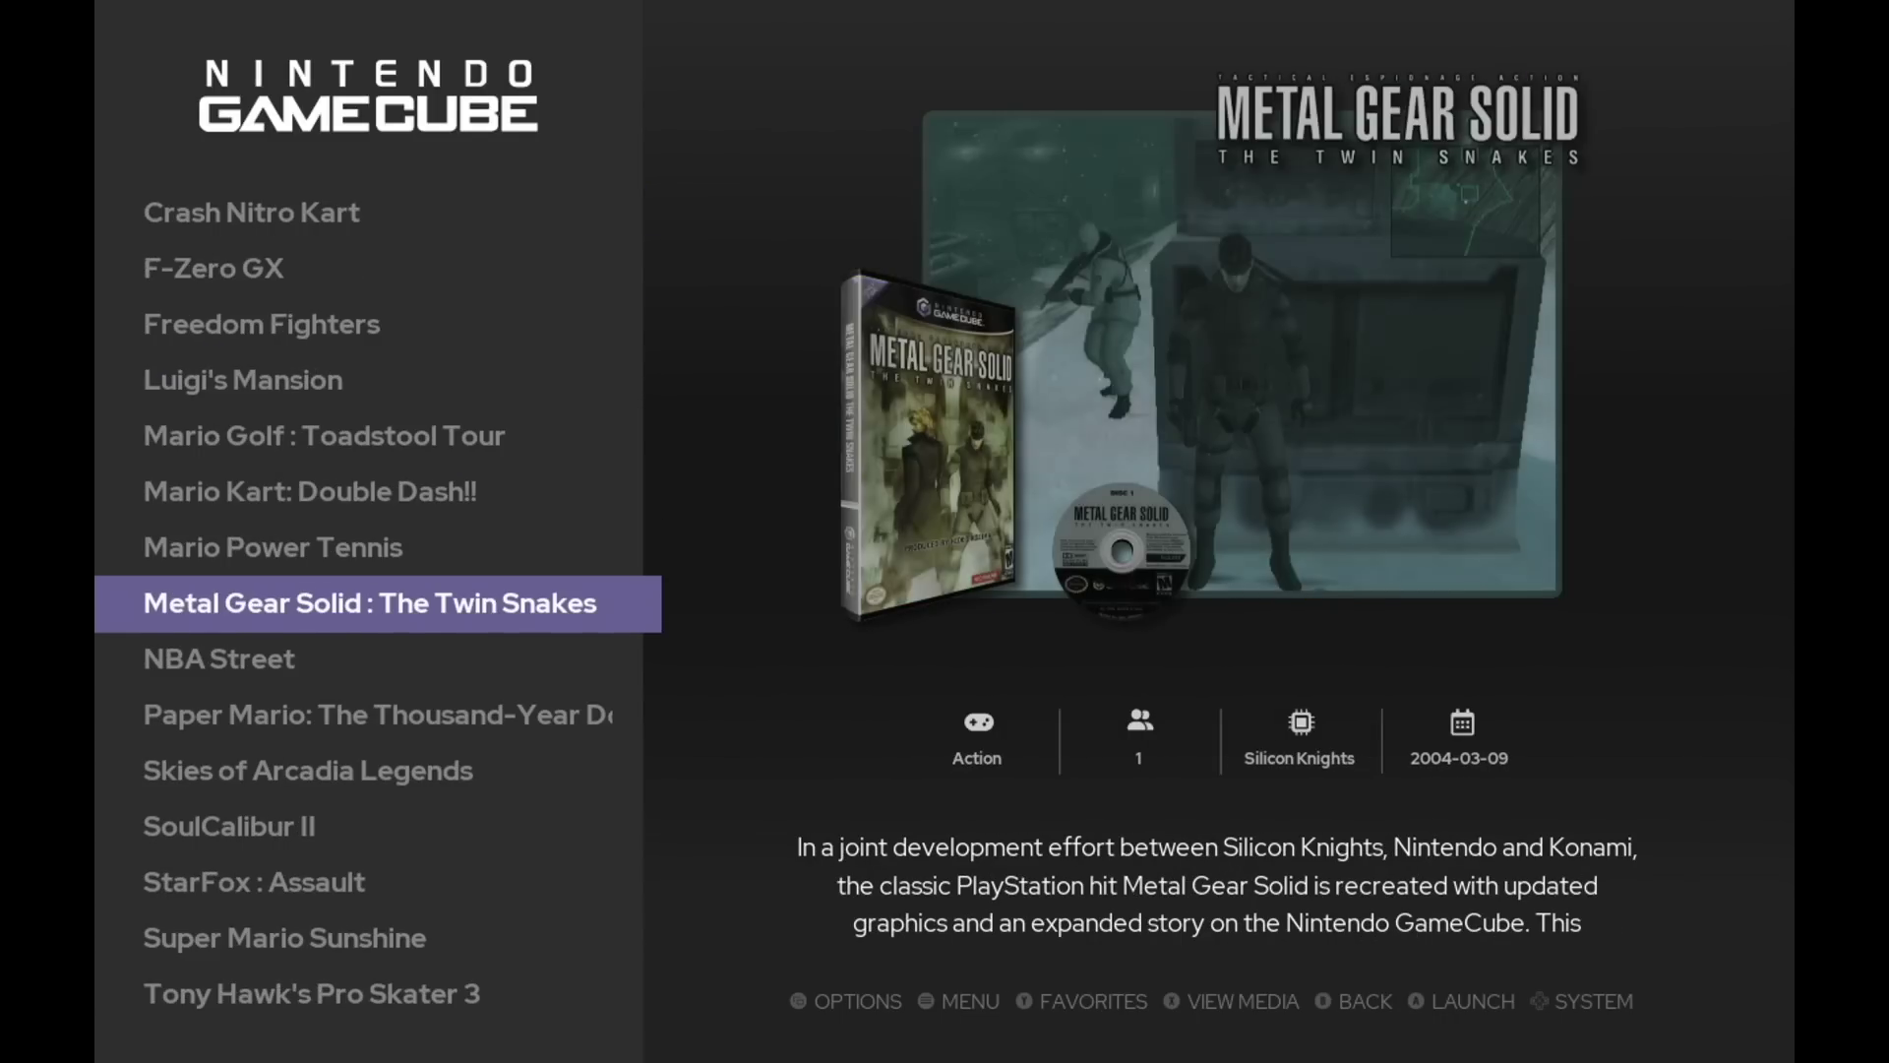
pyautogui.press('Down')
pyautogui.press('Down')
pyautogui.press('Down')
pyautogui.press('Down')
pyautogui.press('Down')
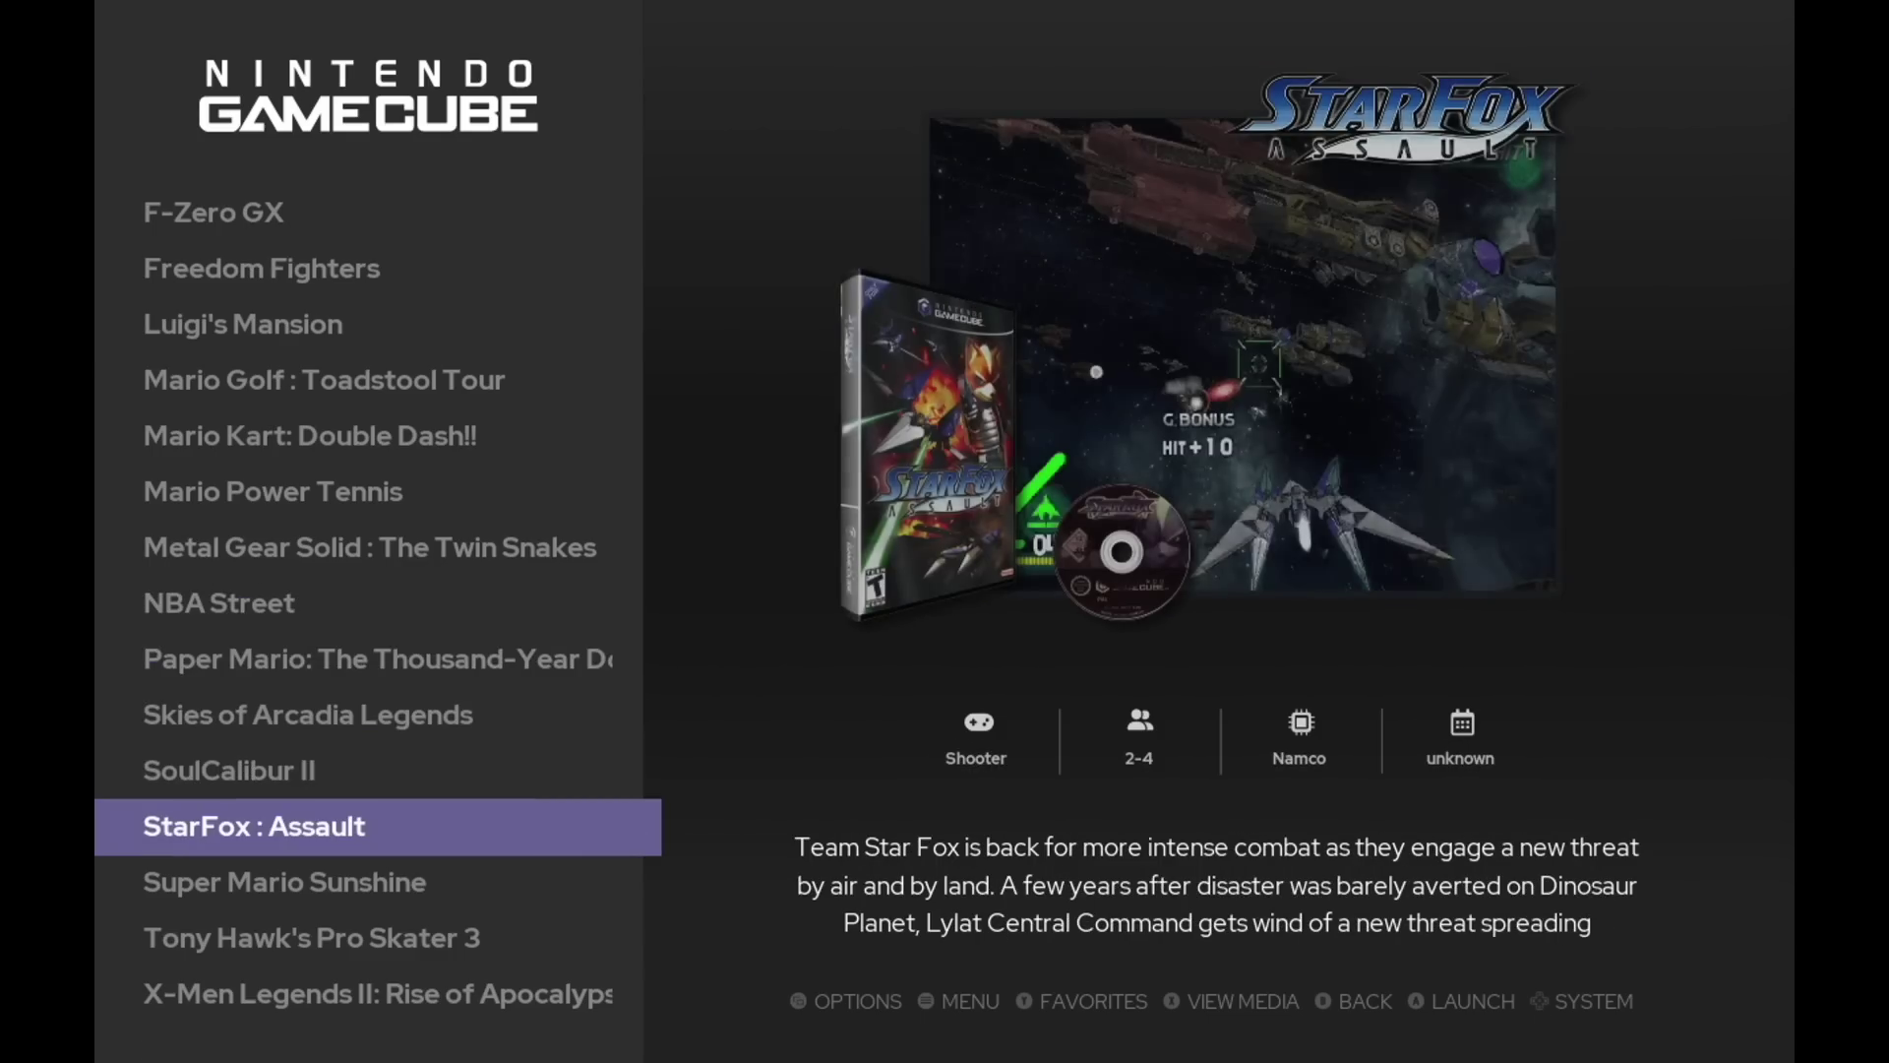
pyautogui.press('Down')
pyautogui.press('Down')
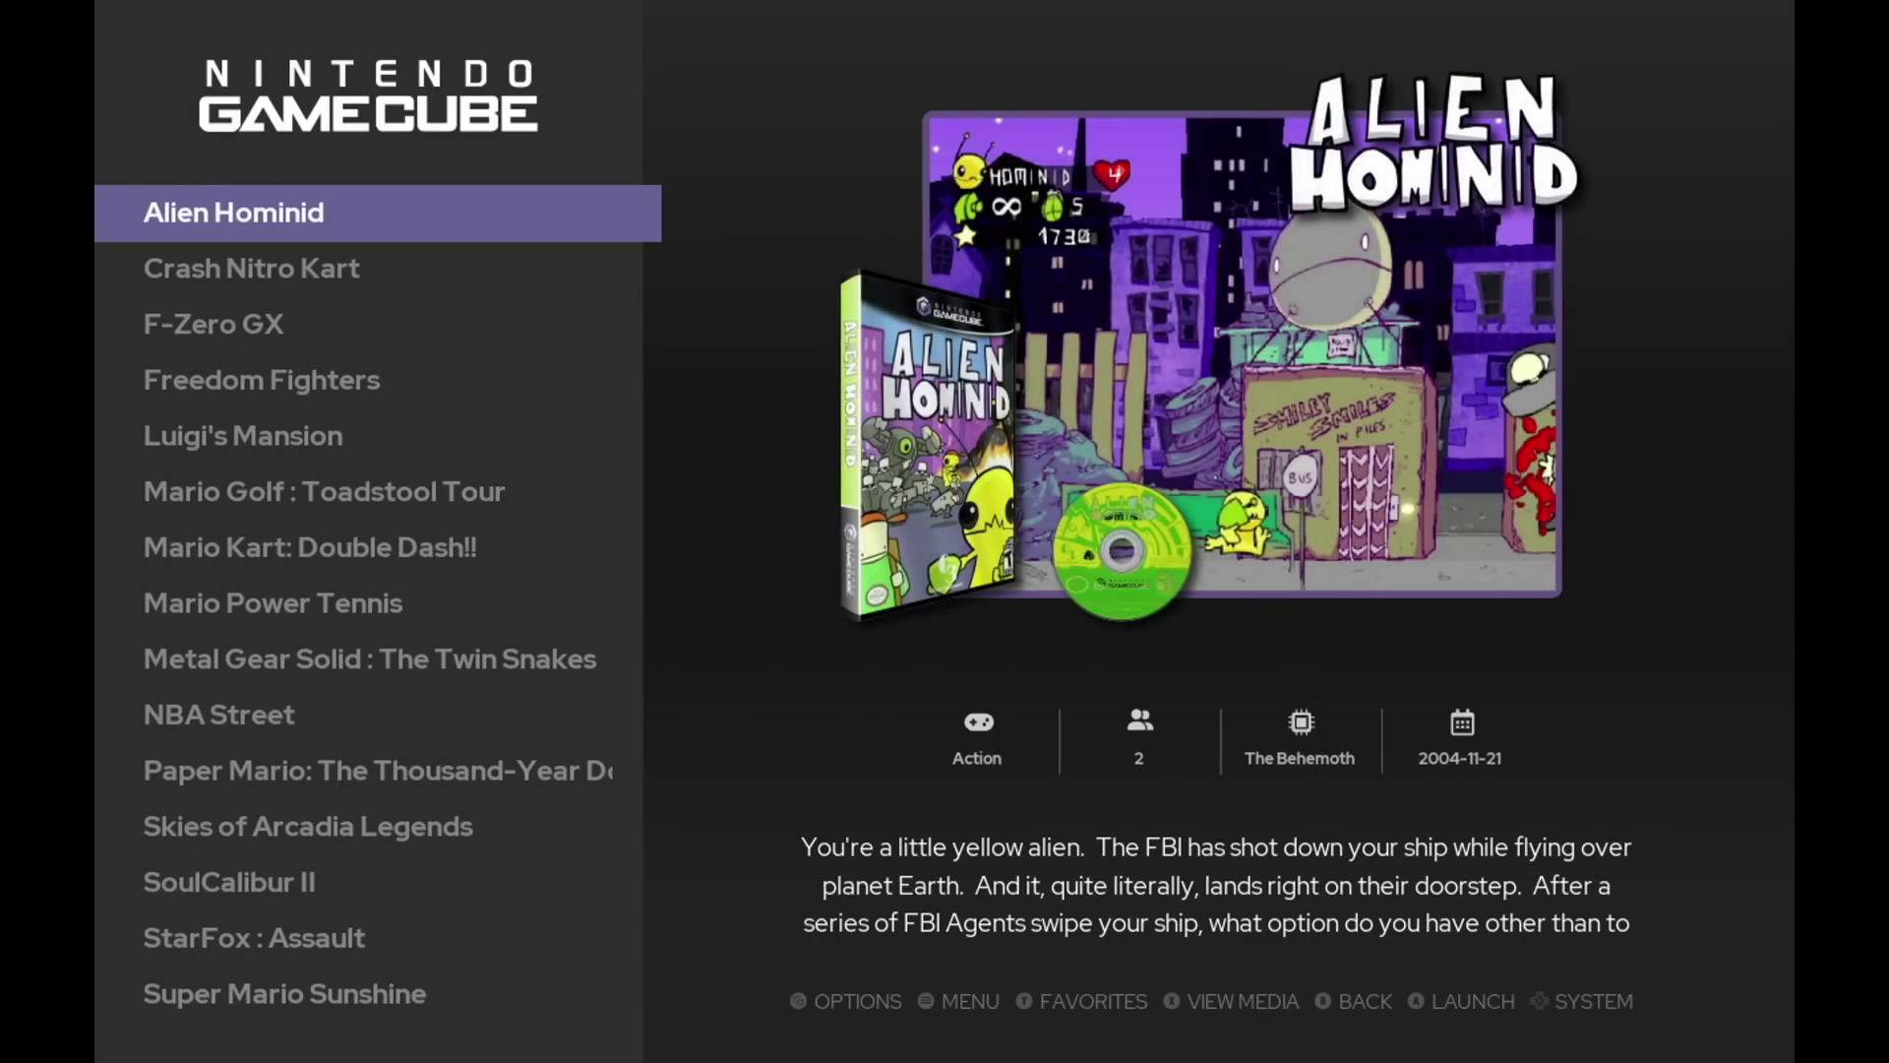
pyautogui.press('BackSpace')
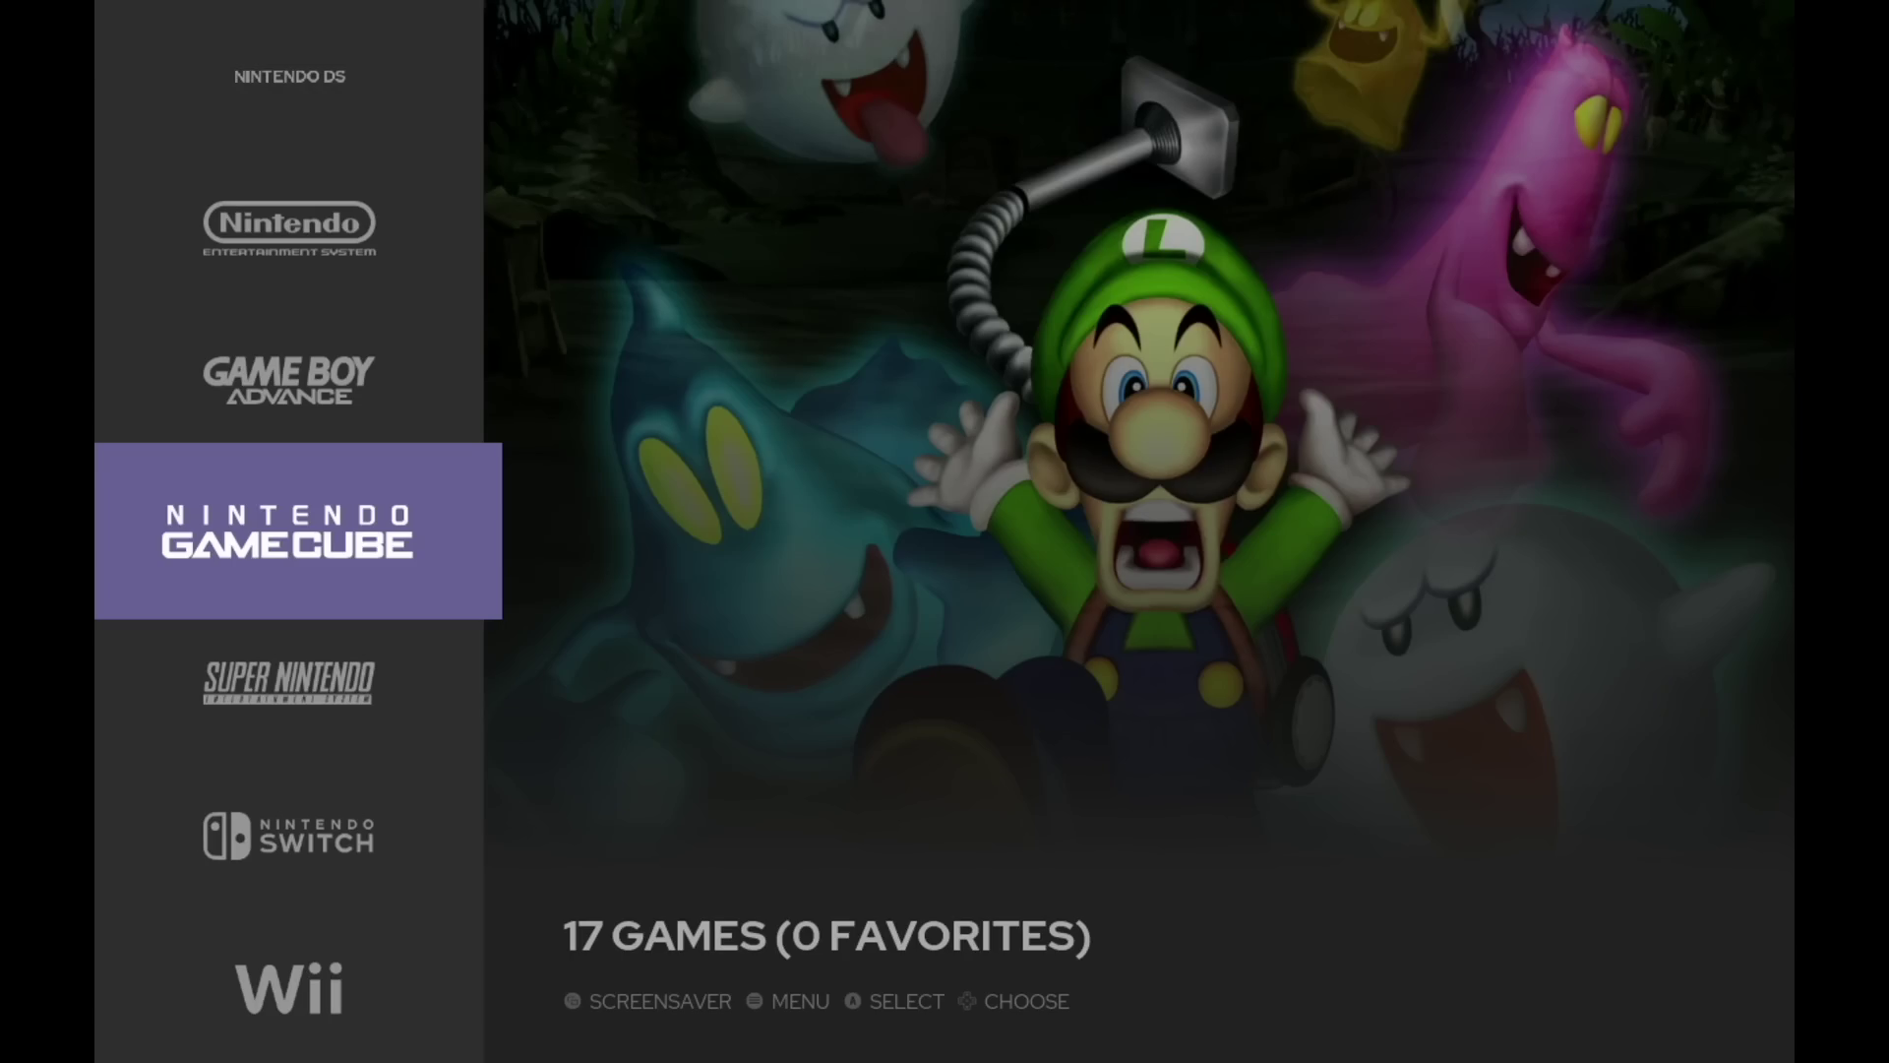
# - Open UI Settings from the main menu
pyautogui.press('Escape')
pyautogui.press('Down')
pyautogui.press('Return')
# - Change the Theme Set to ALEKFULL-NX-RETROPIE-MASTER and close the menus back to the carousel
pyautogui.press('Down')
pyautogui.press('Down')
pyautogui.press('Down')
pyautogui.press('Return')
pyautogui.press('Up')
pyautogui.press('Up')
pyautogui.press('Up')
pyautogui.press('Up')
pyautogui.press('Return')
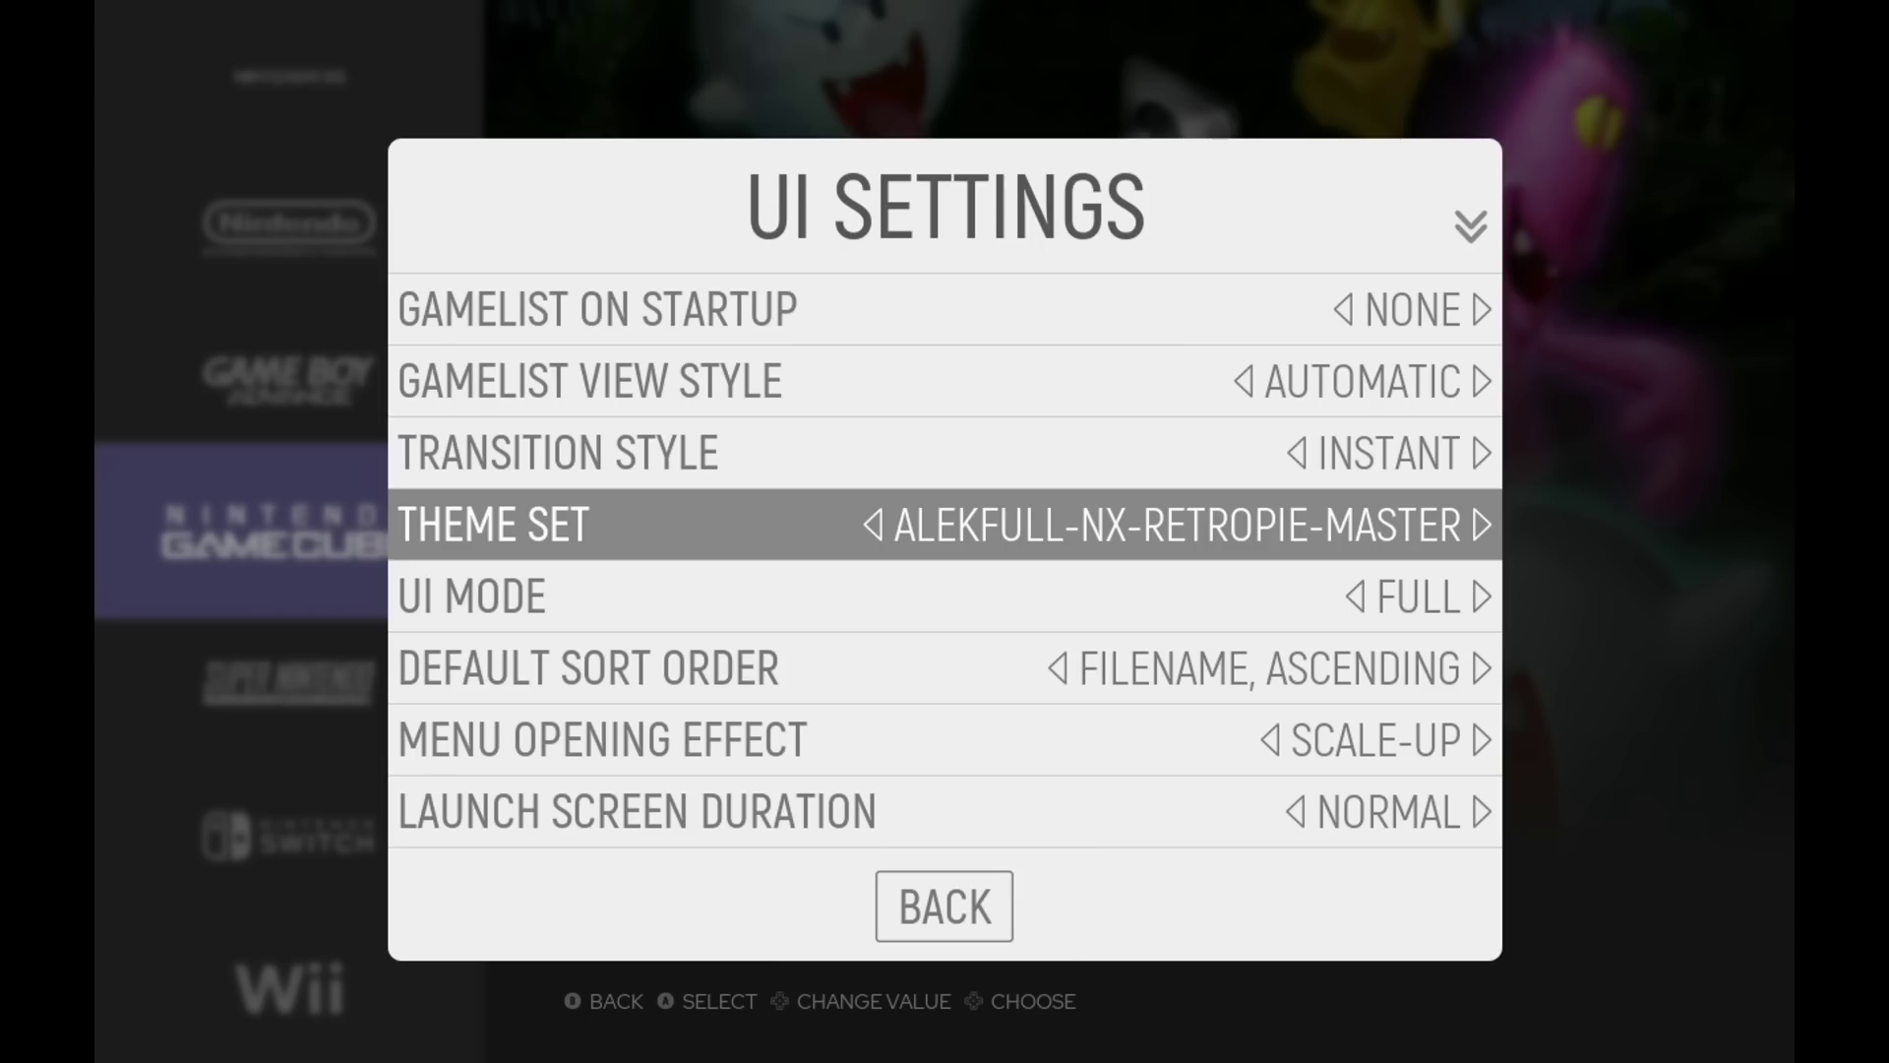
pyautogui.press('Escape')
pyautogui.press('Escape')
pyautogui.press('Right')
pyautogui.press('Right')
pyautogui.press('Right')
pyautogui.press('Right')
pyautogui.press('Right')
pyautogui.press('Right')
pyautogui.press('Right')
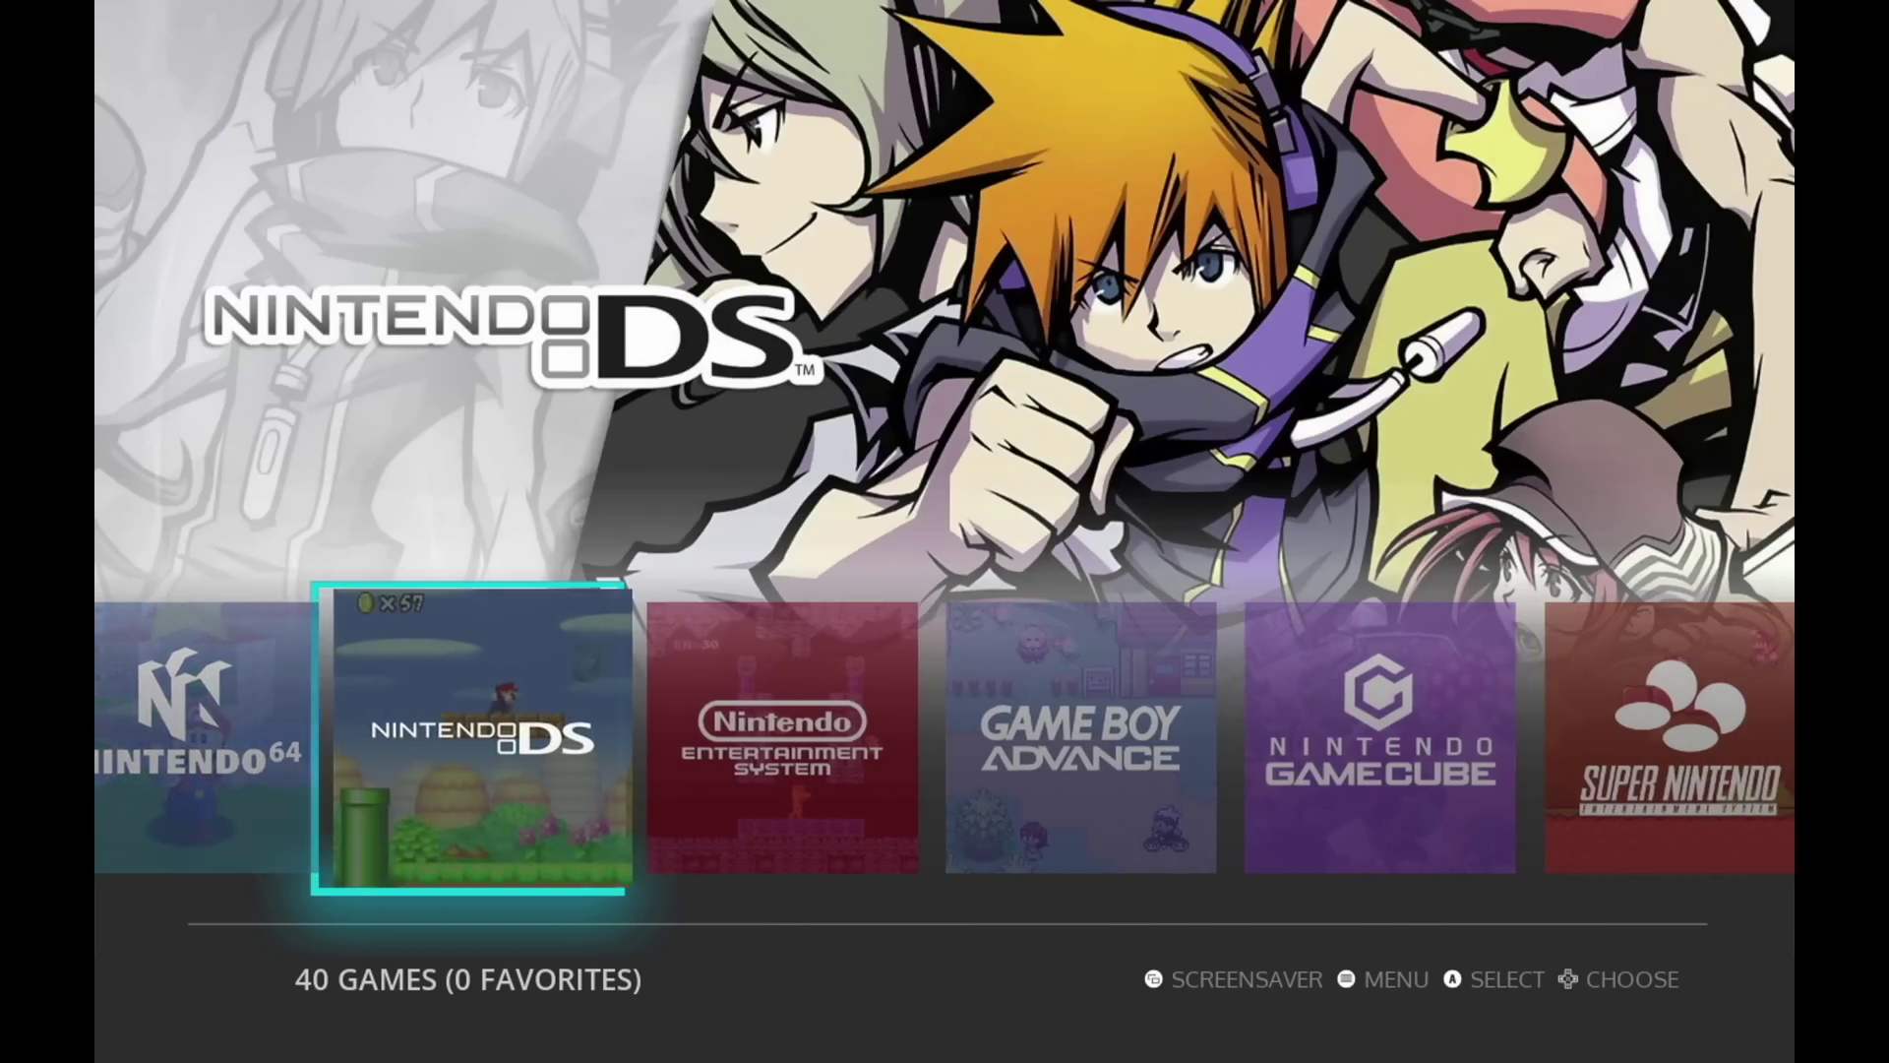
# - Cycle right through the system carousel to preview the ALEKFULL-NX theme
pyautogui.press('Right')
pyautogui.press('Right')
pyautogui.press('Right')
pyautogui.press('Right')
pyautogui.press('Right')
pyautogui.press('Right')
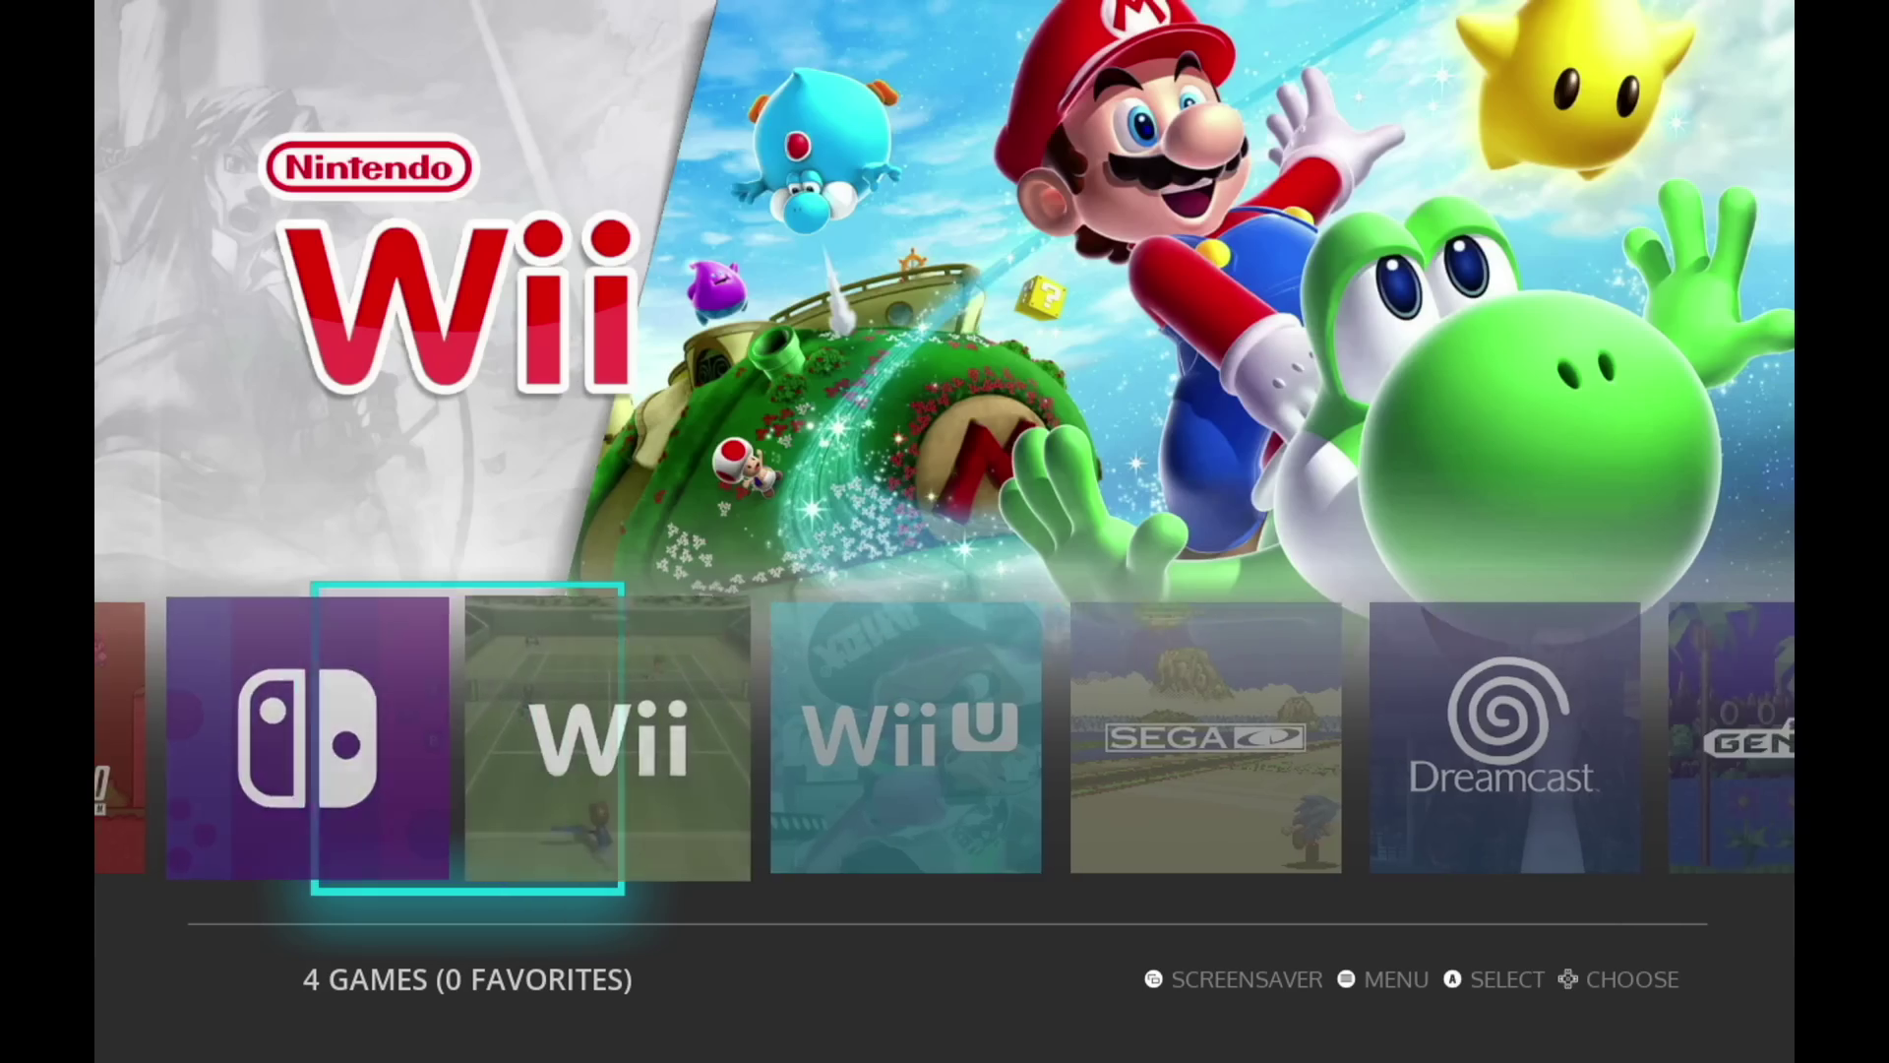
pyautogui.press('Right')
pyautogui.press('Right')
pyautogui.press('Right')
pyautogui.press('Right')
pyautogui.press('Right')
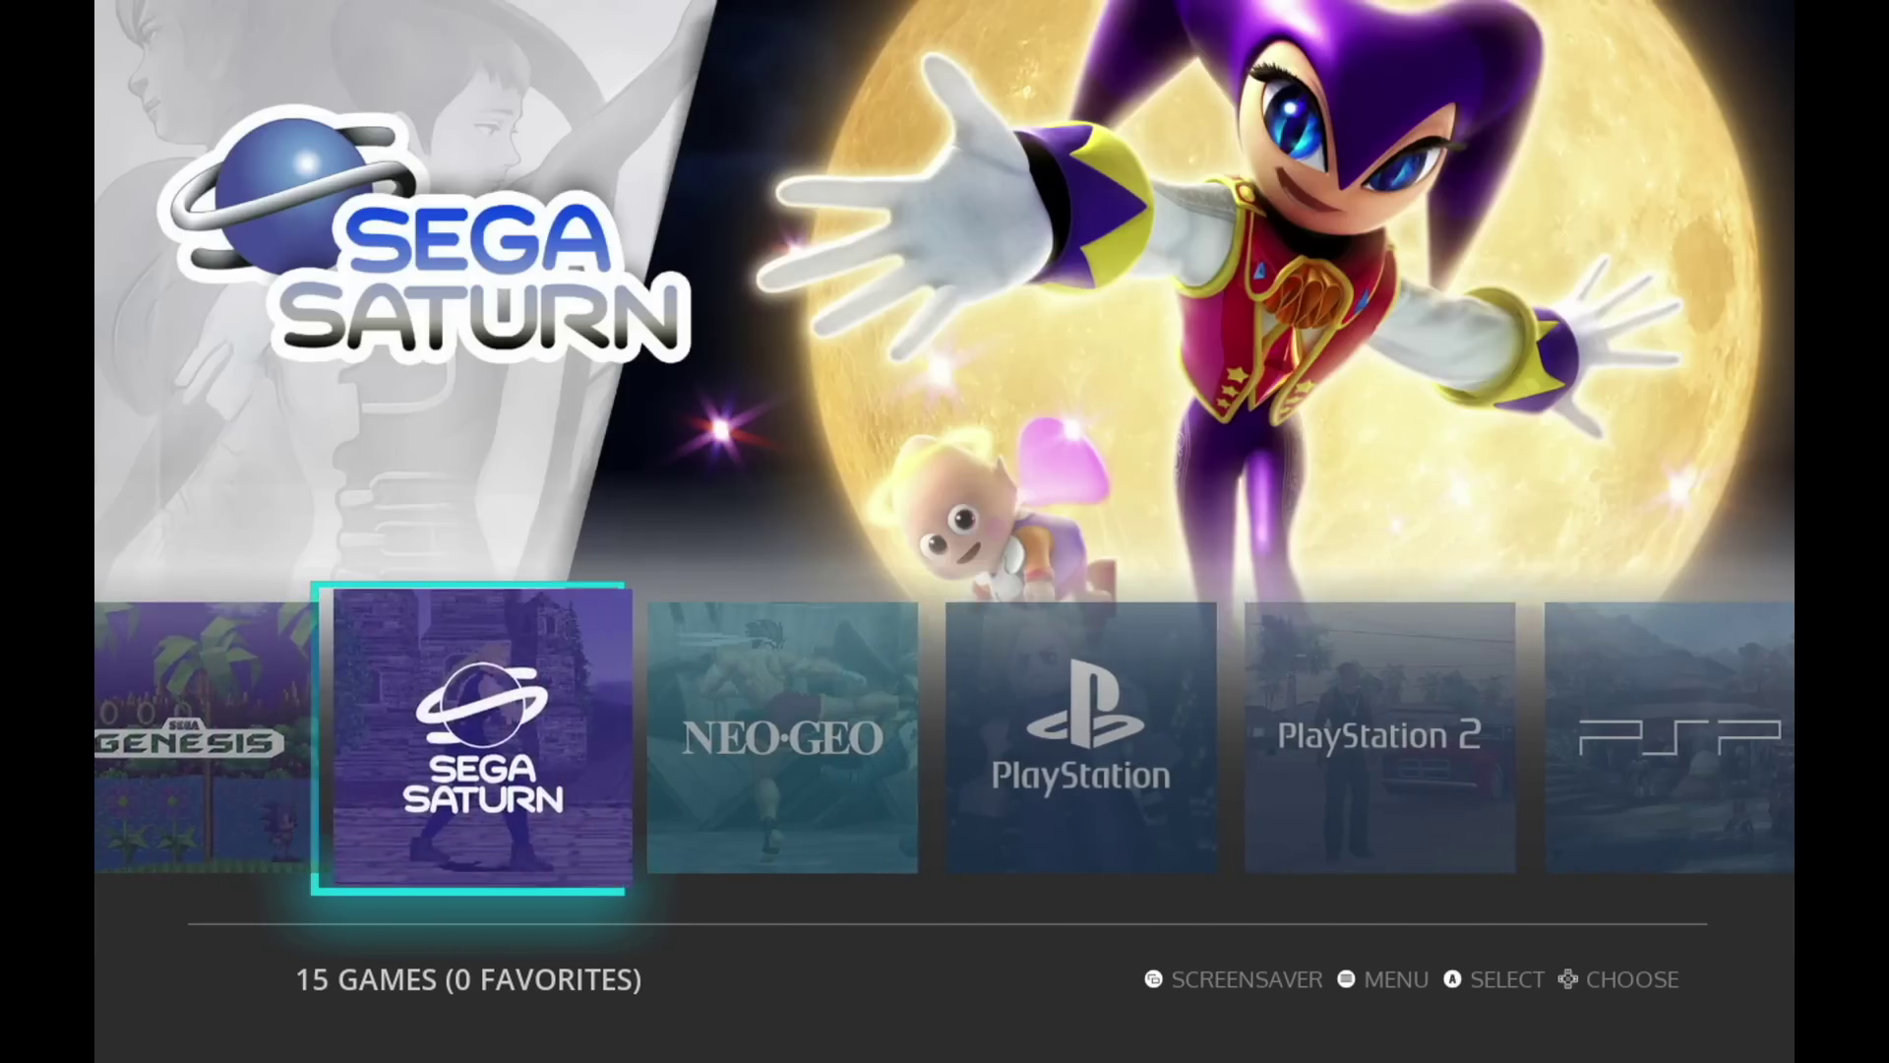
pyautogui.press('Right')
pyautogui.press('Right')
pyautogui.press('Right')
pyautogui.press('Right')
pyautogui.press('Right')
pyautogui.press('Right')
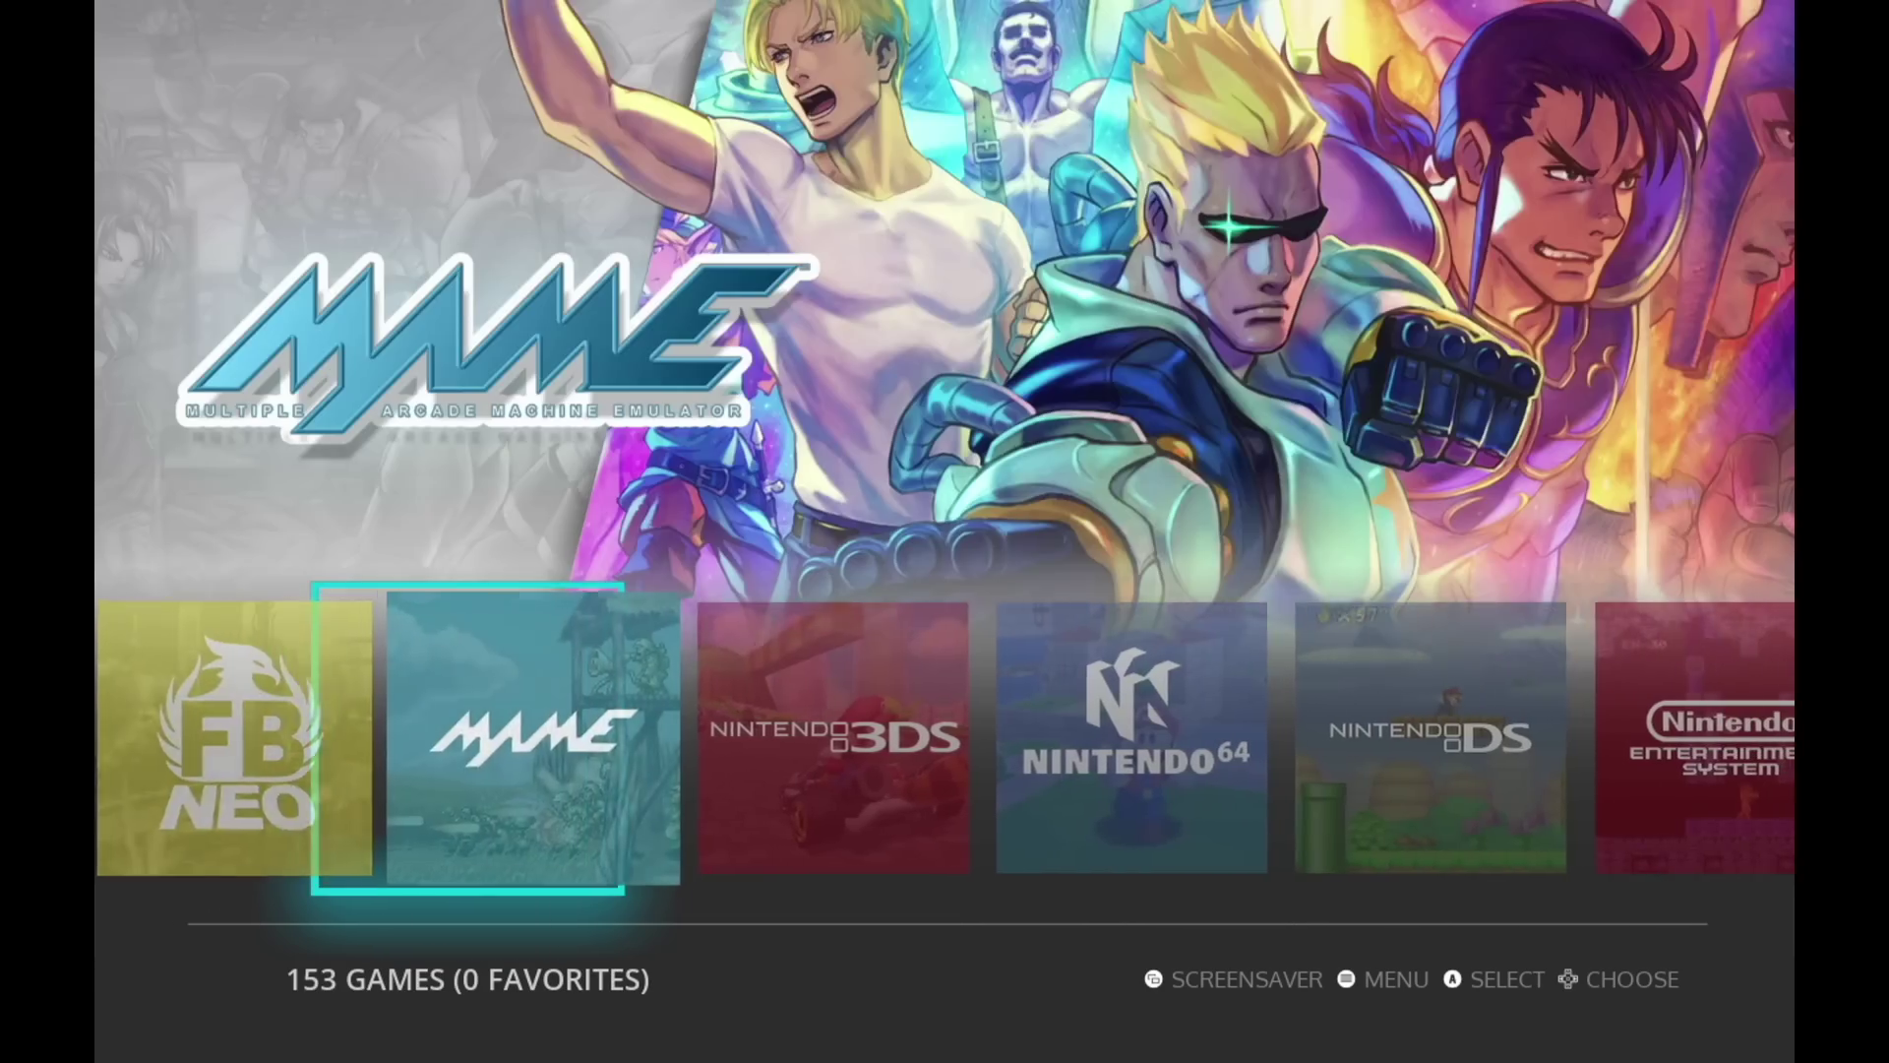
pyautogui.press('Right')
pyautogui.press('Right')
pyautogui.press('Right')
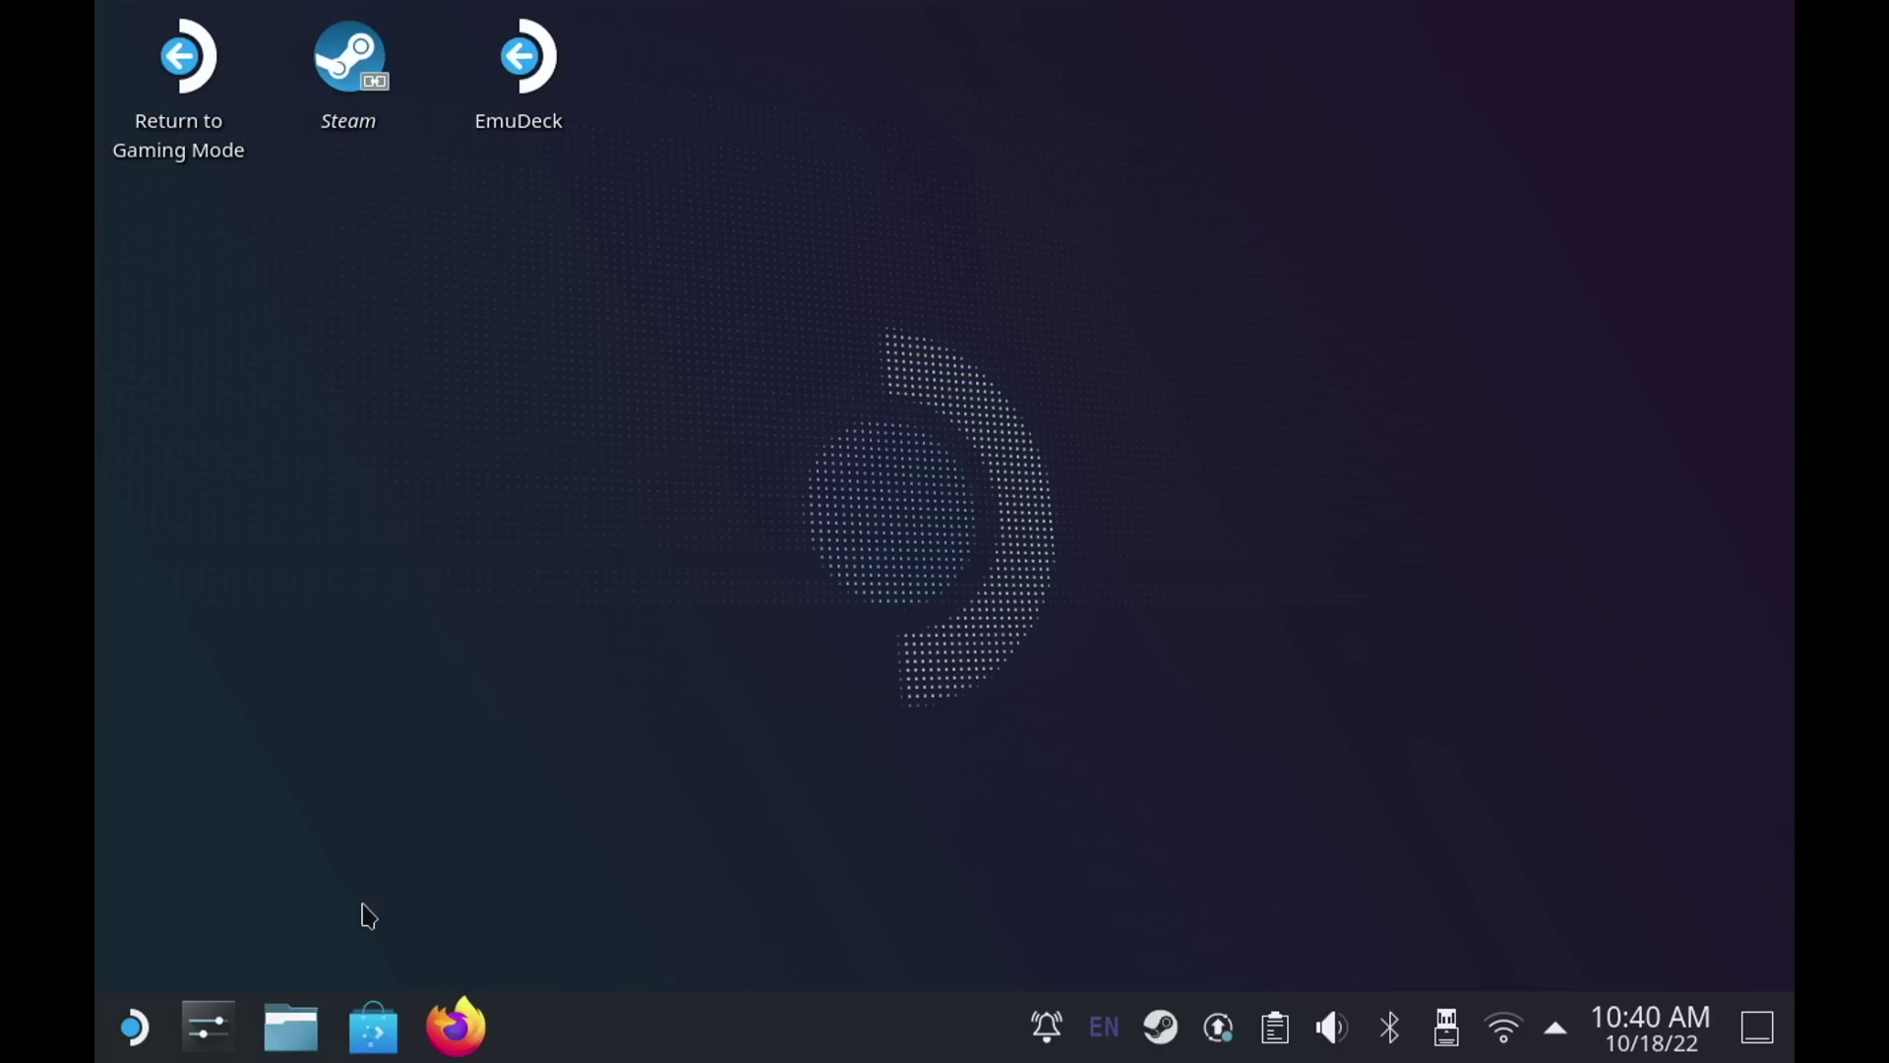
# - Launch Firefox and open the Steam Deck guide's EmulationStation Desktop Edition section
pyautogui.click(458, 1045)
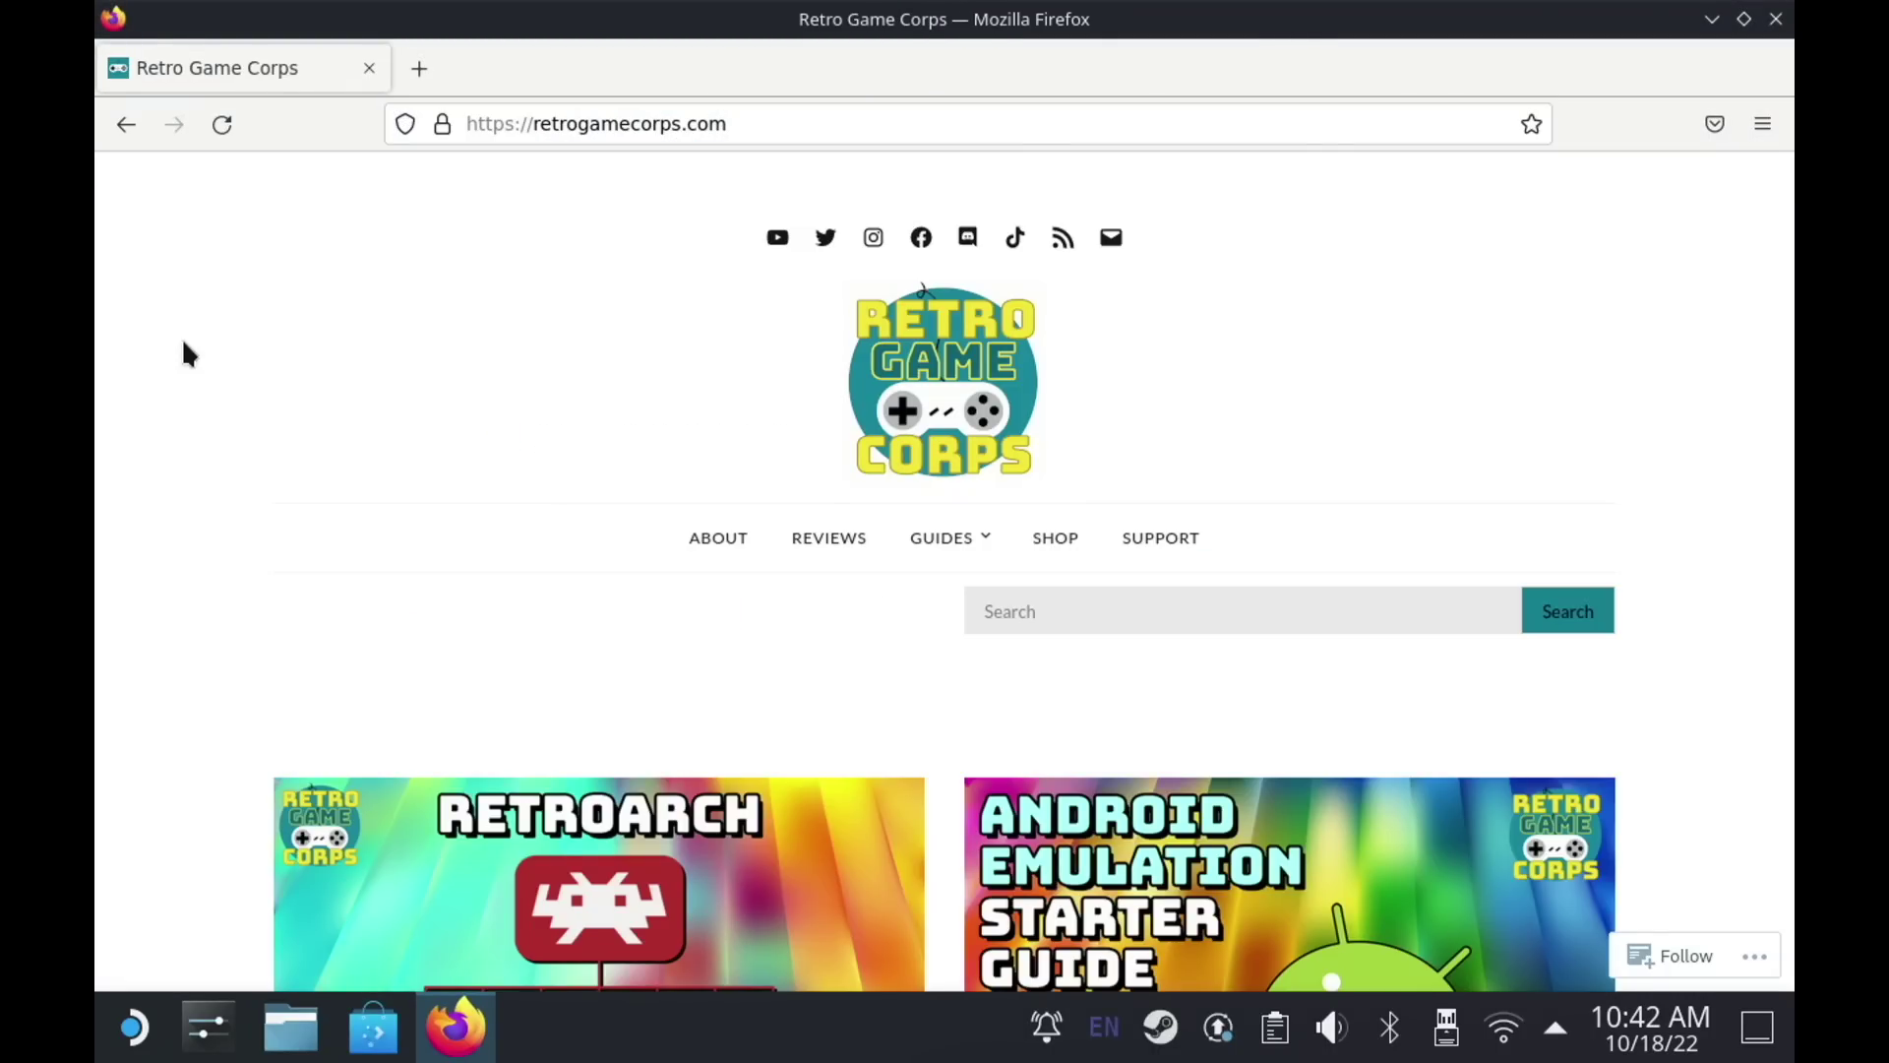
pyautogui.scroll(-10, 184, 343)
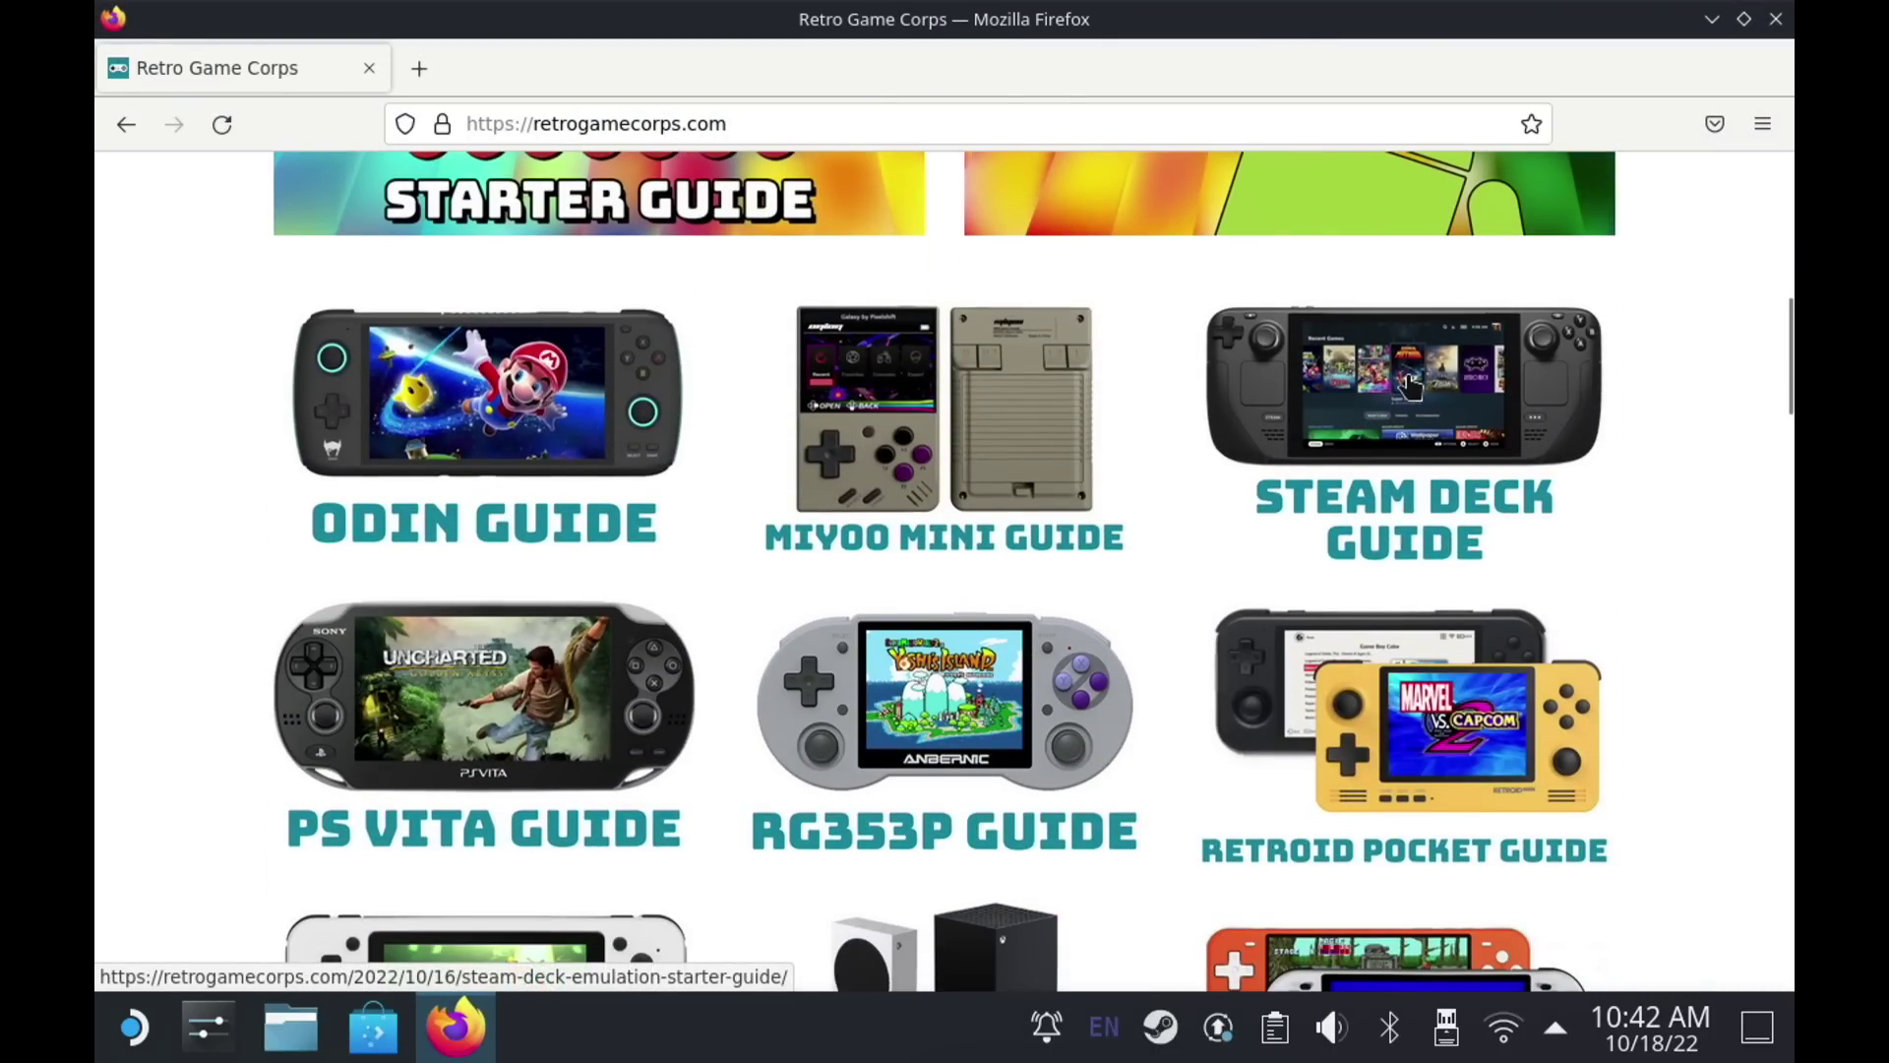
pyautogui.click(1409, 387)
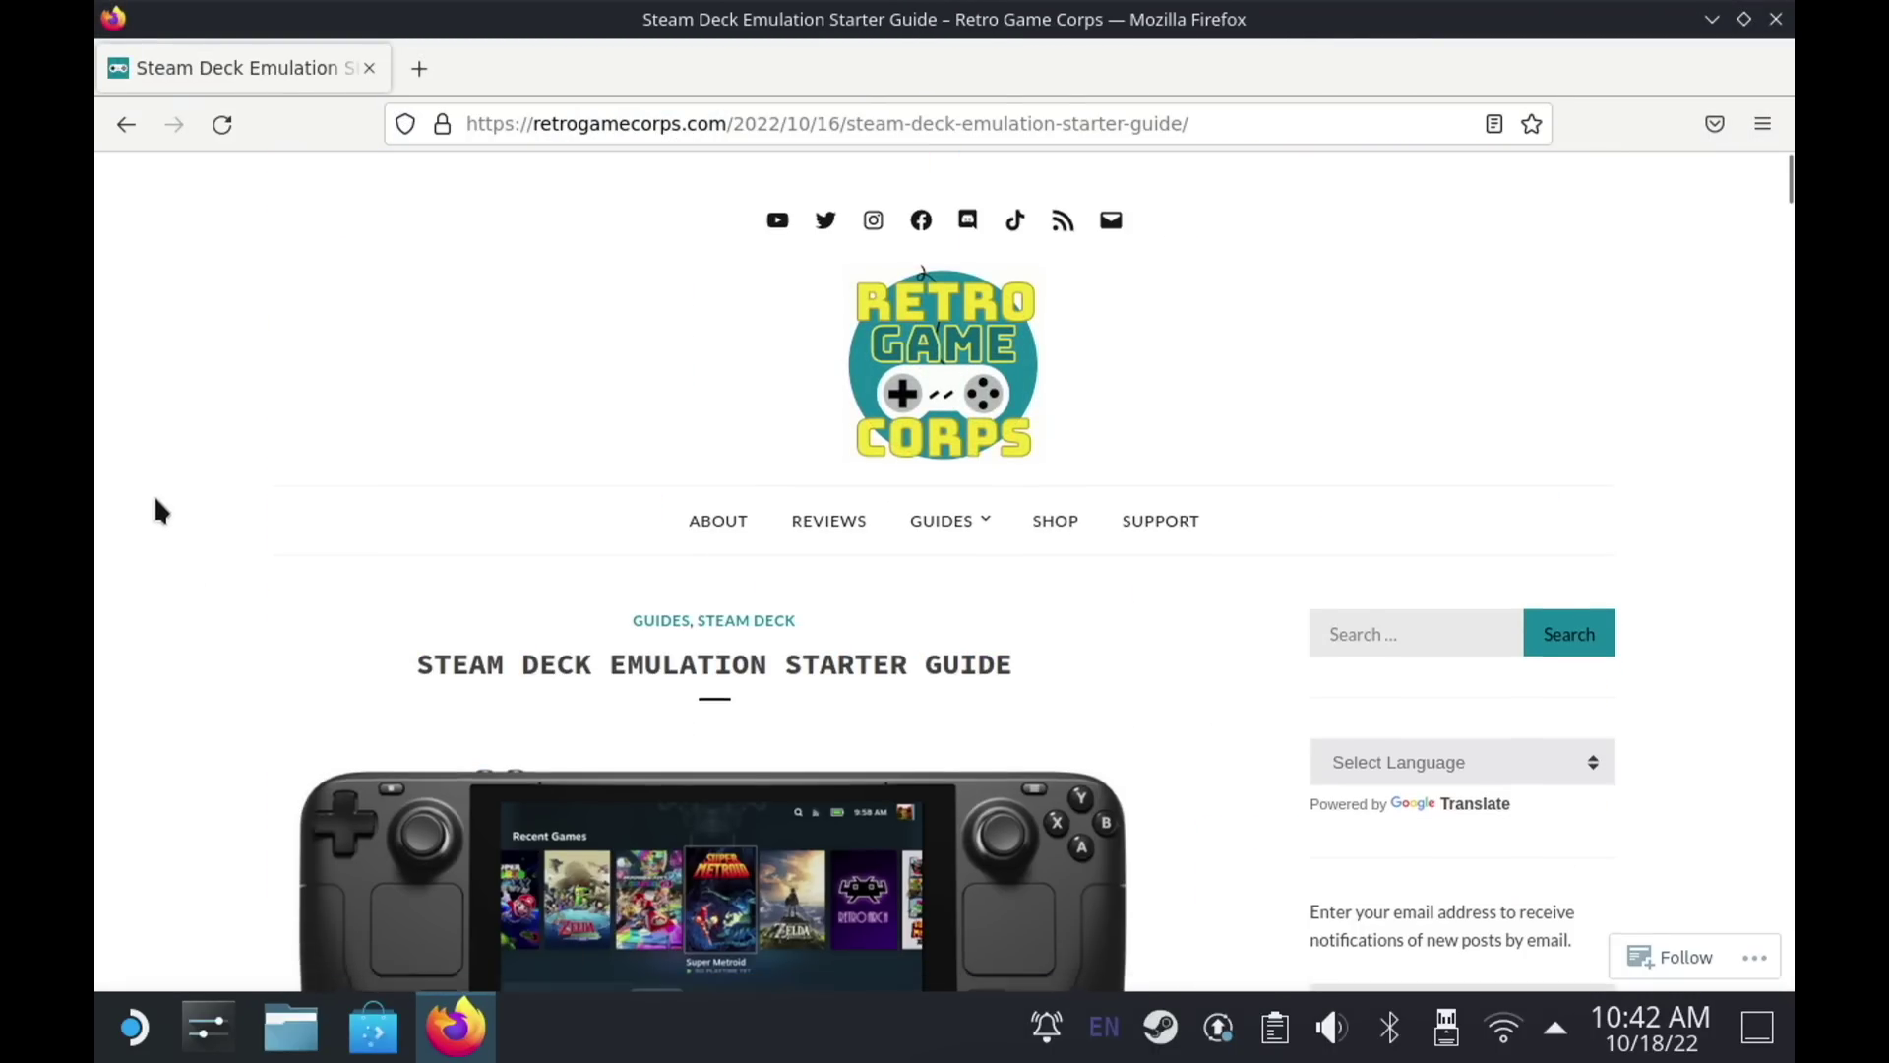
pyautogui.scroll(-12, 157, 497)
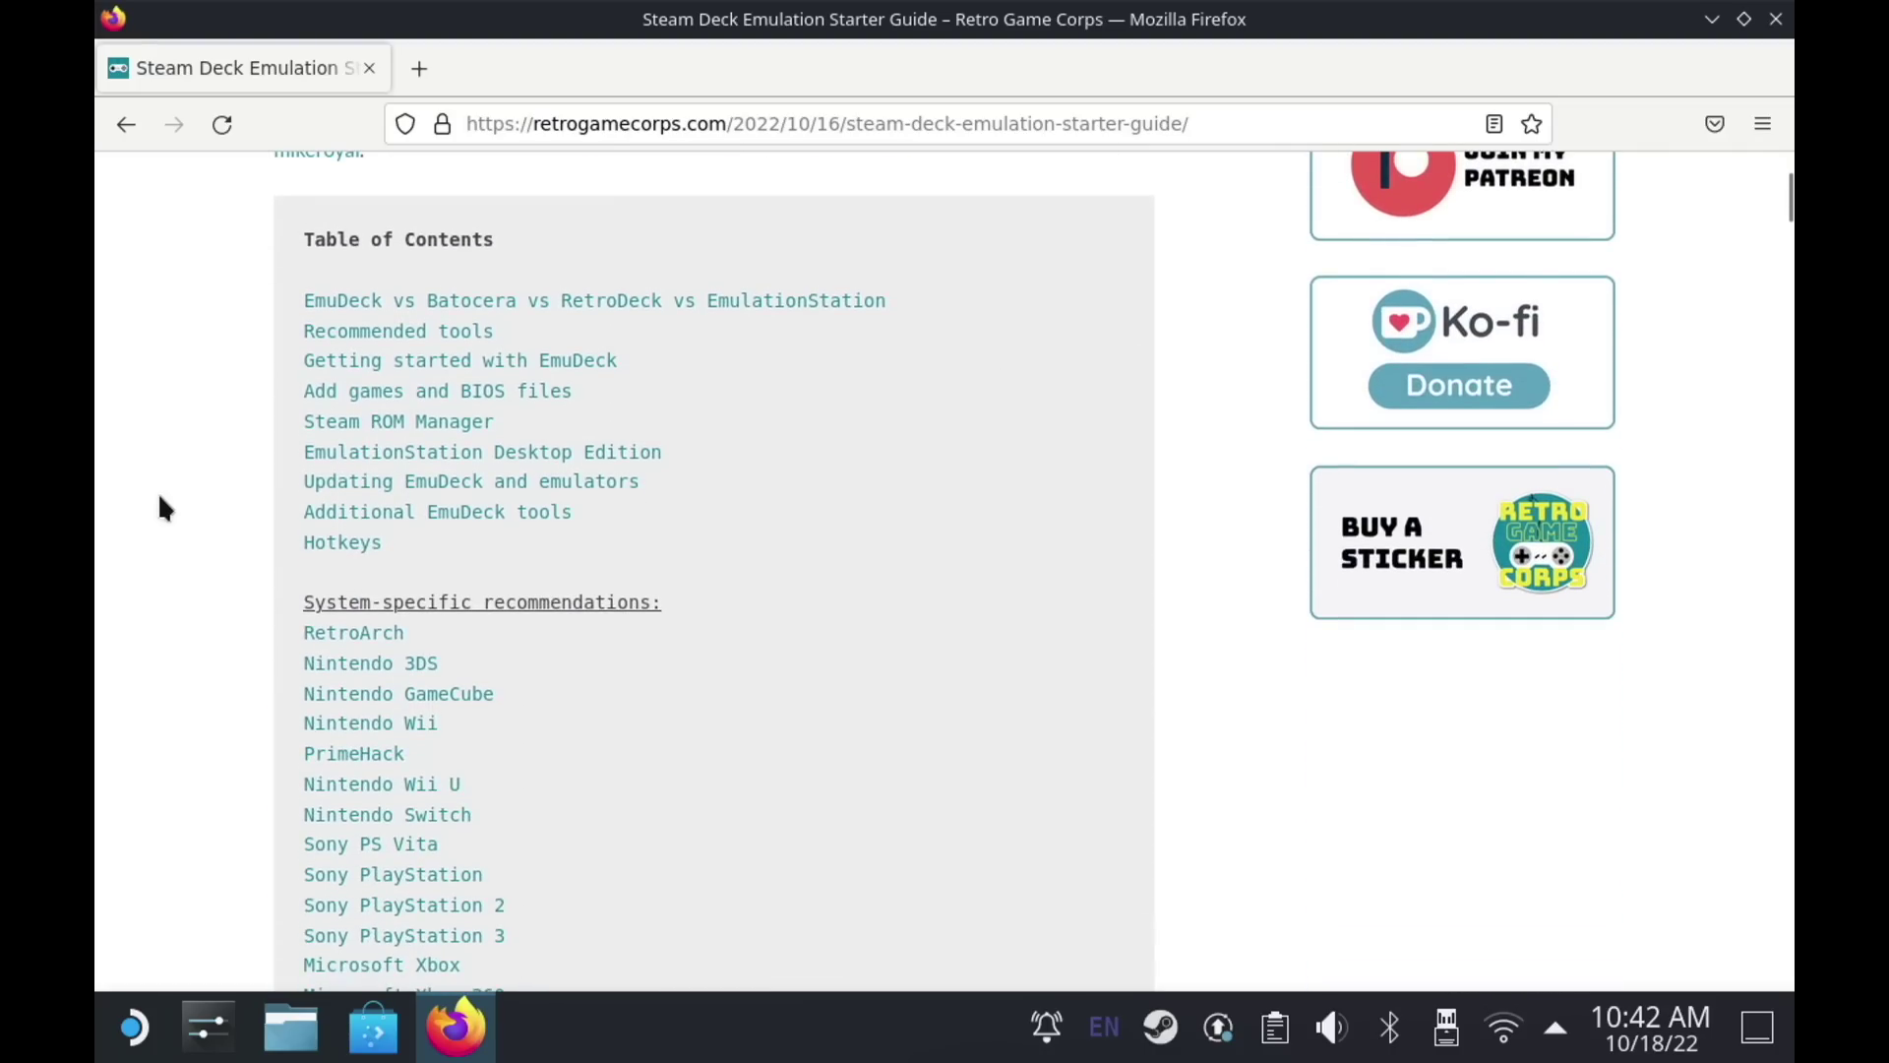
pyautogui.click(340, 455)
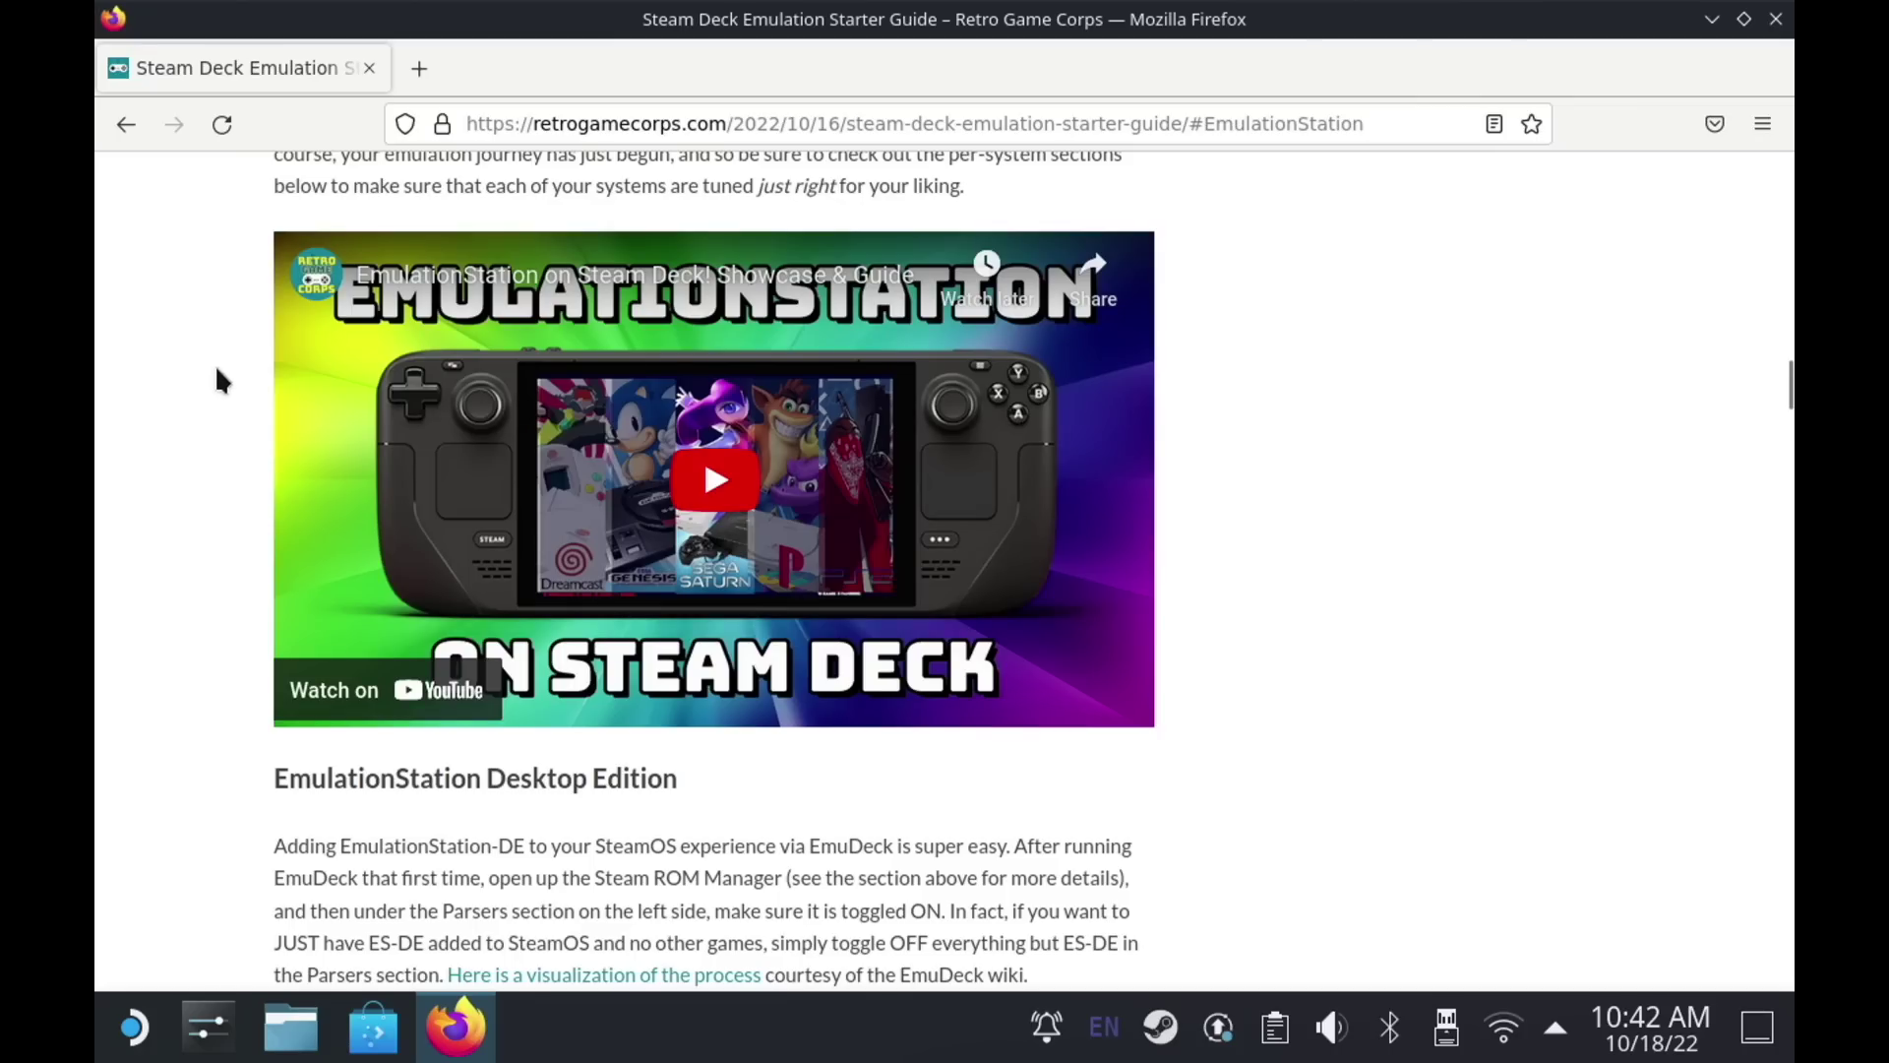
# - Scroll to the themes paragraph and follow the link to the additional themes list
pyautogui.scroll(-5, 219, 382)
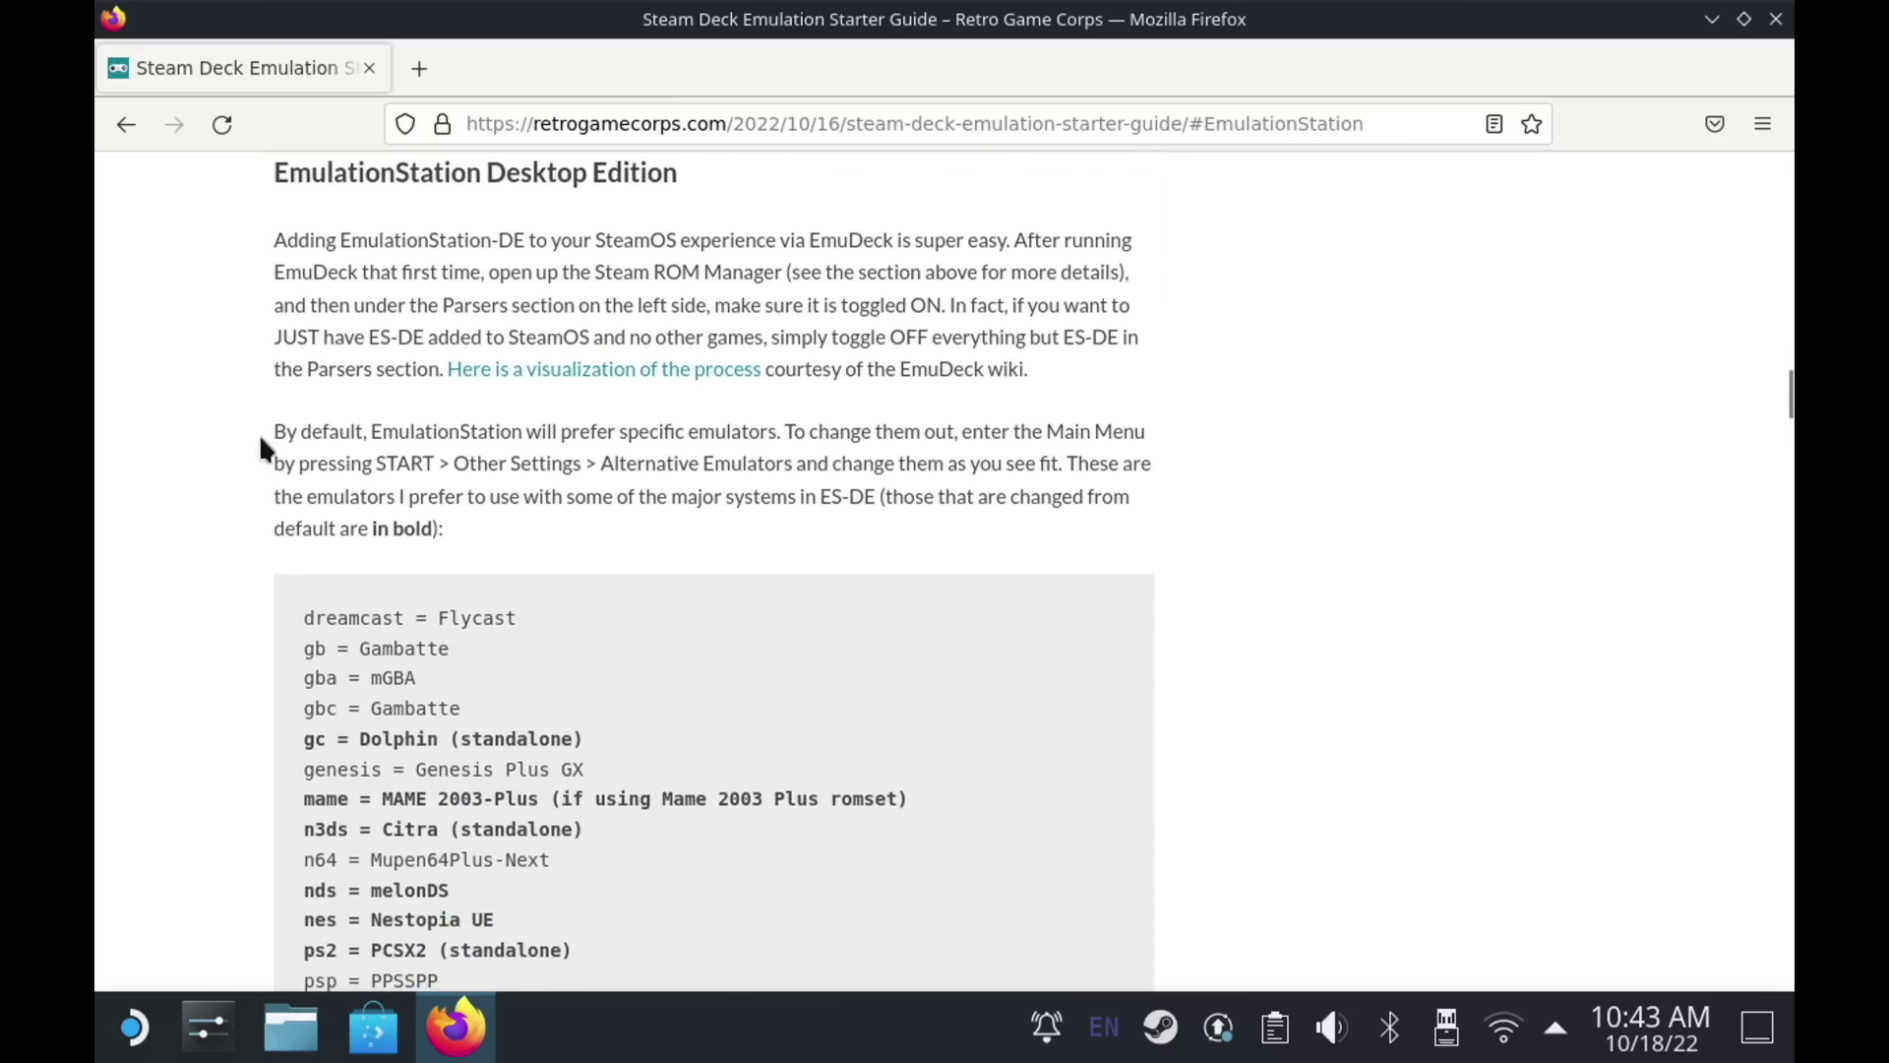
pyautogui.scroll(-4, 279, 441)
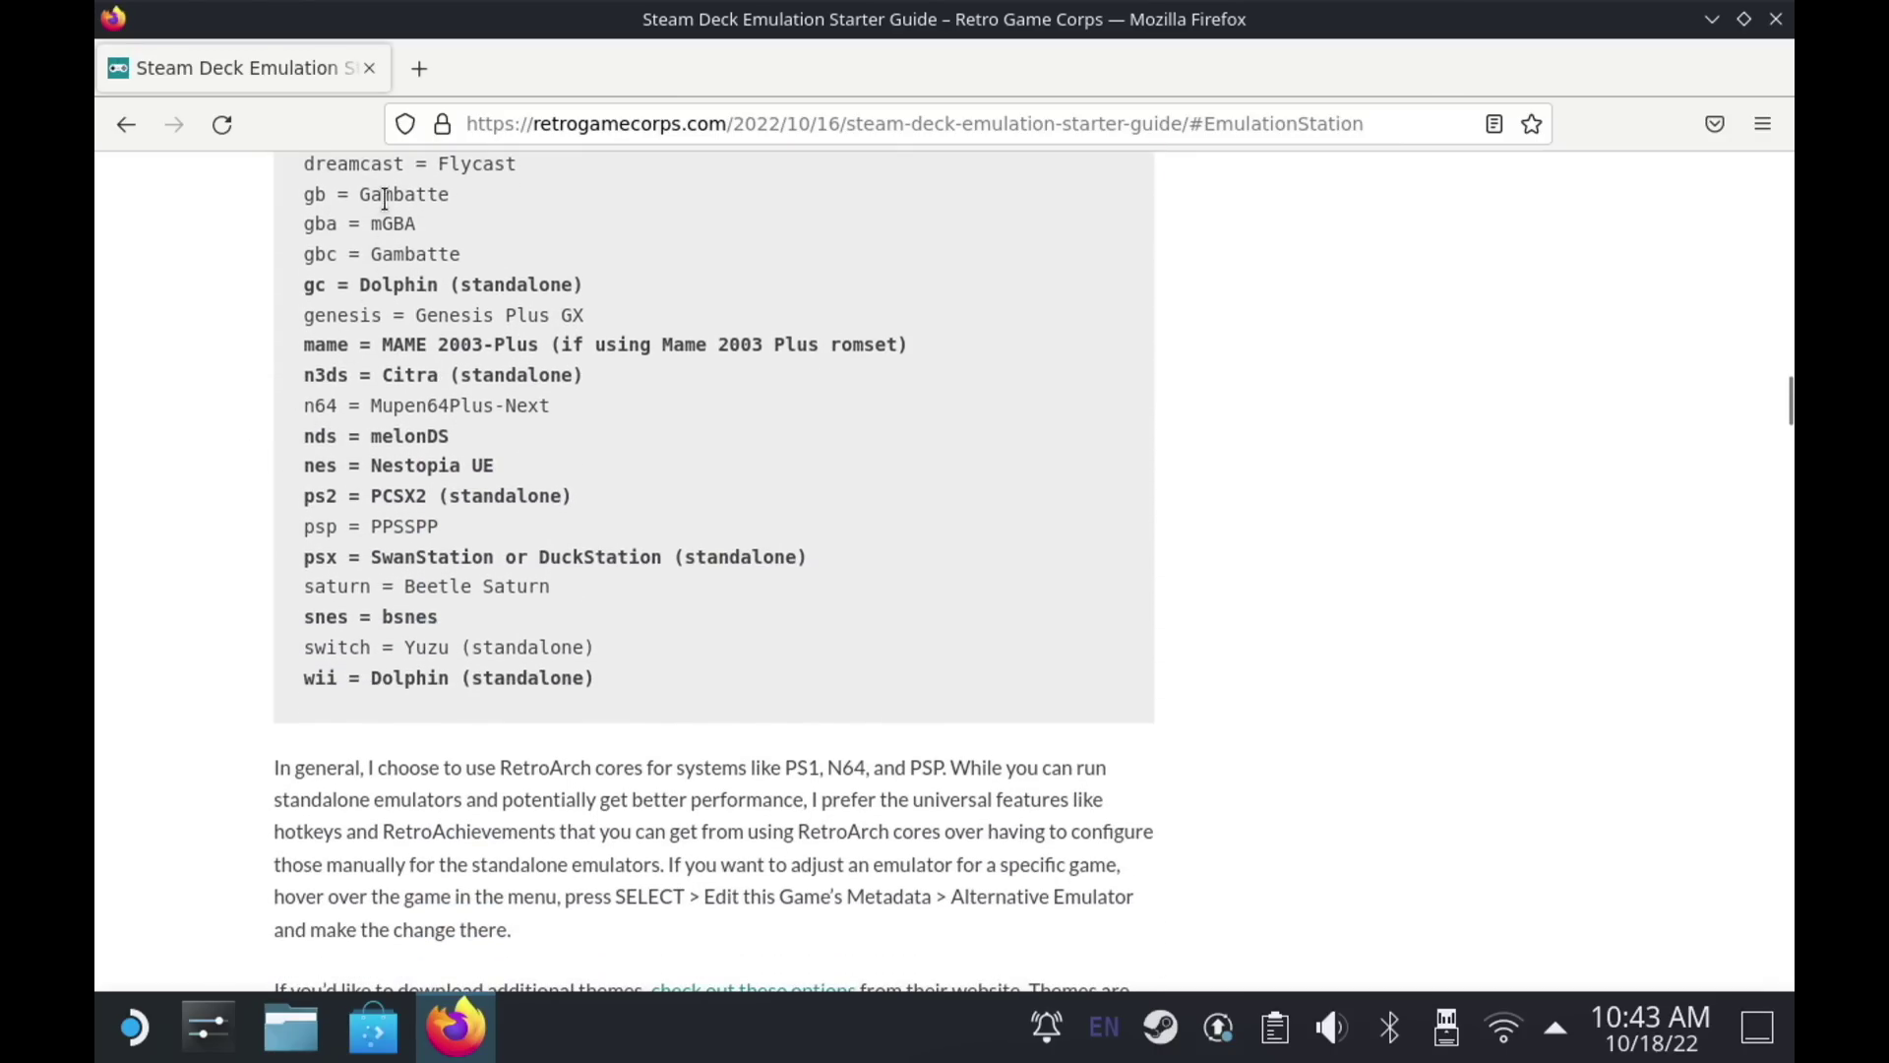
pyautogui.scroll(-4, 241, 583)
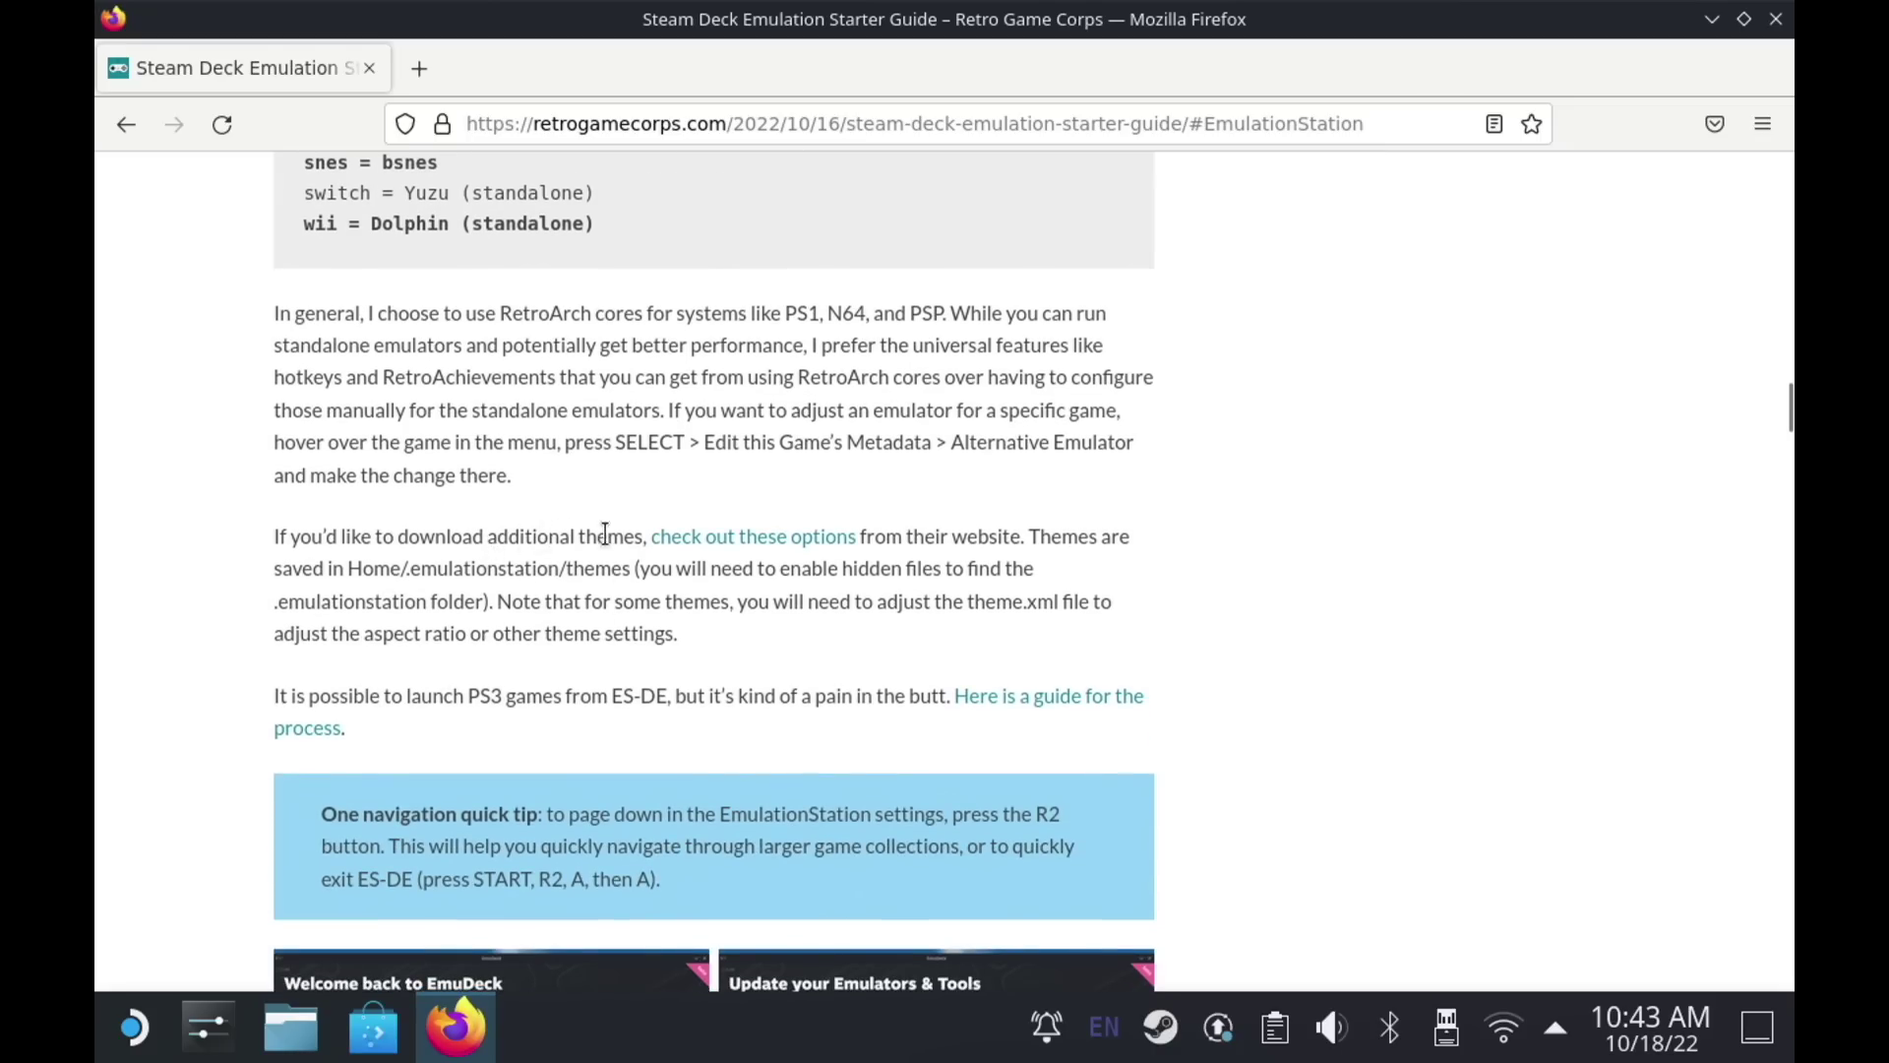
pyautogui.click(723, 548)
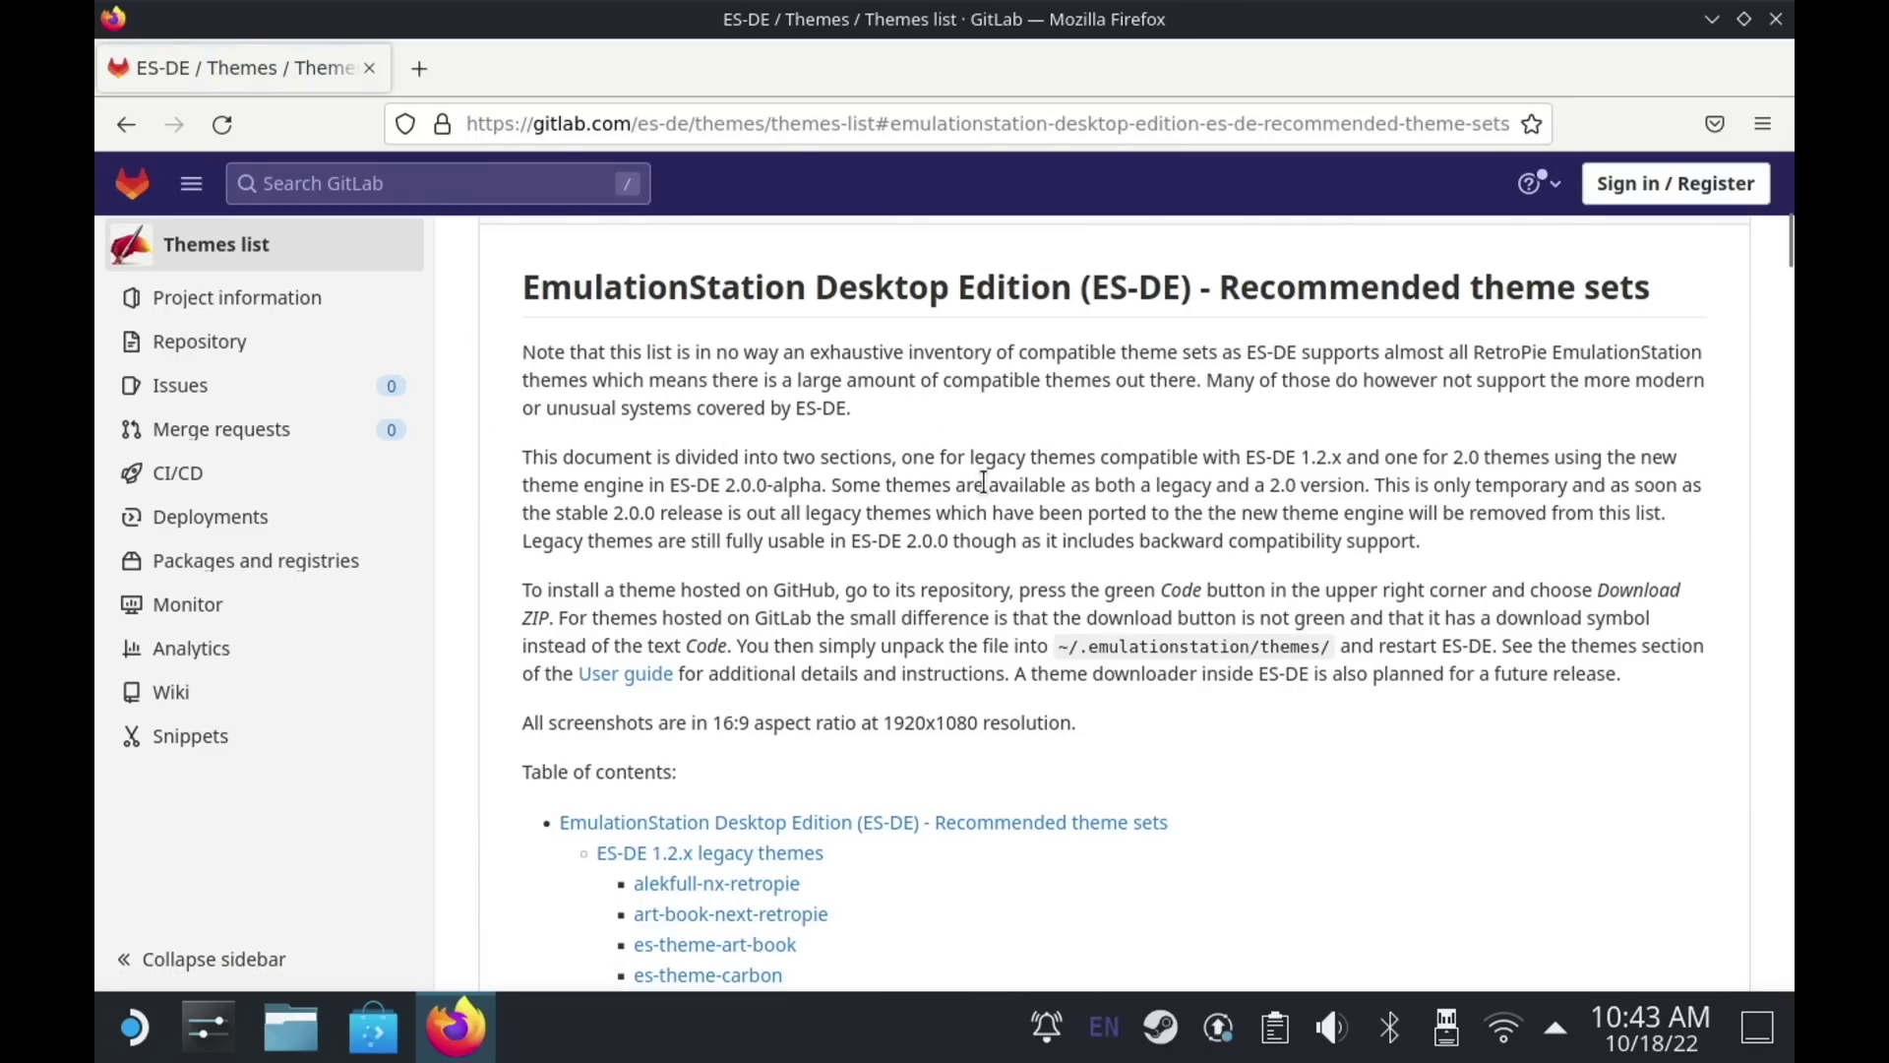
# - Scroll the GitLab themes list past ComicBook and epicnoir to the retrofix-revisited-retropie entry
pyautogui.scroll(-4, 984, 482)
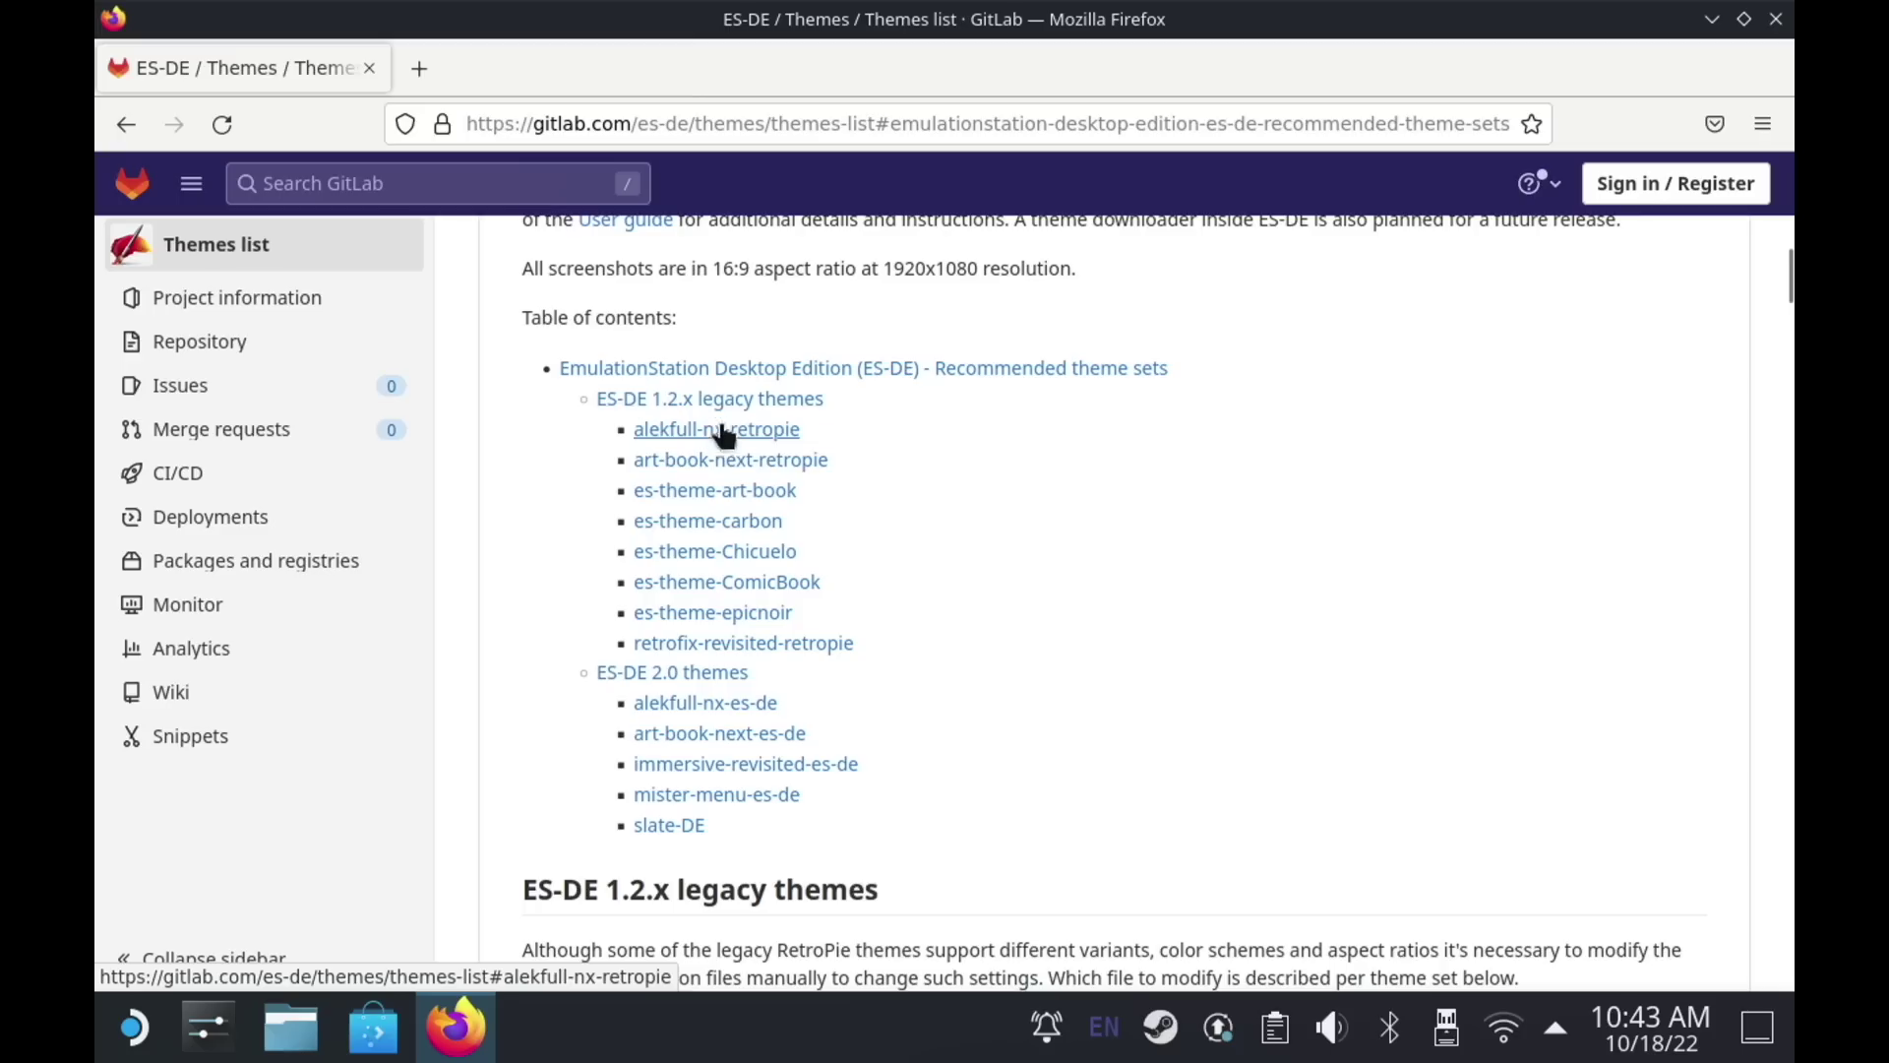
pyautogui.scroll(-15, 1252, 547)
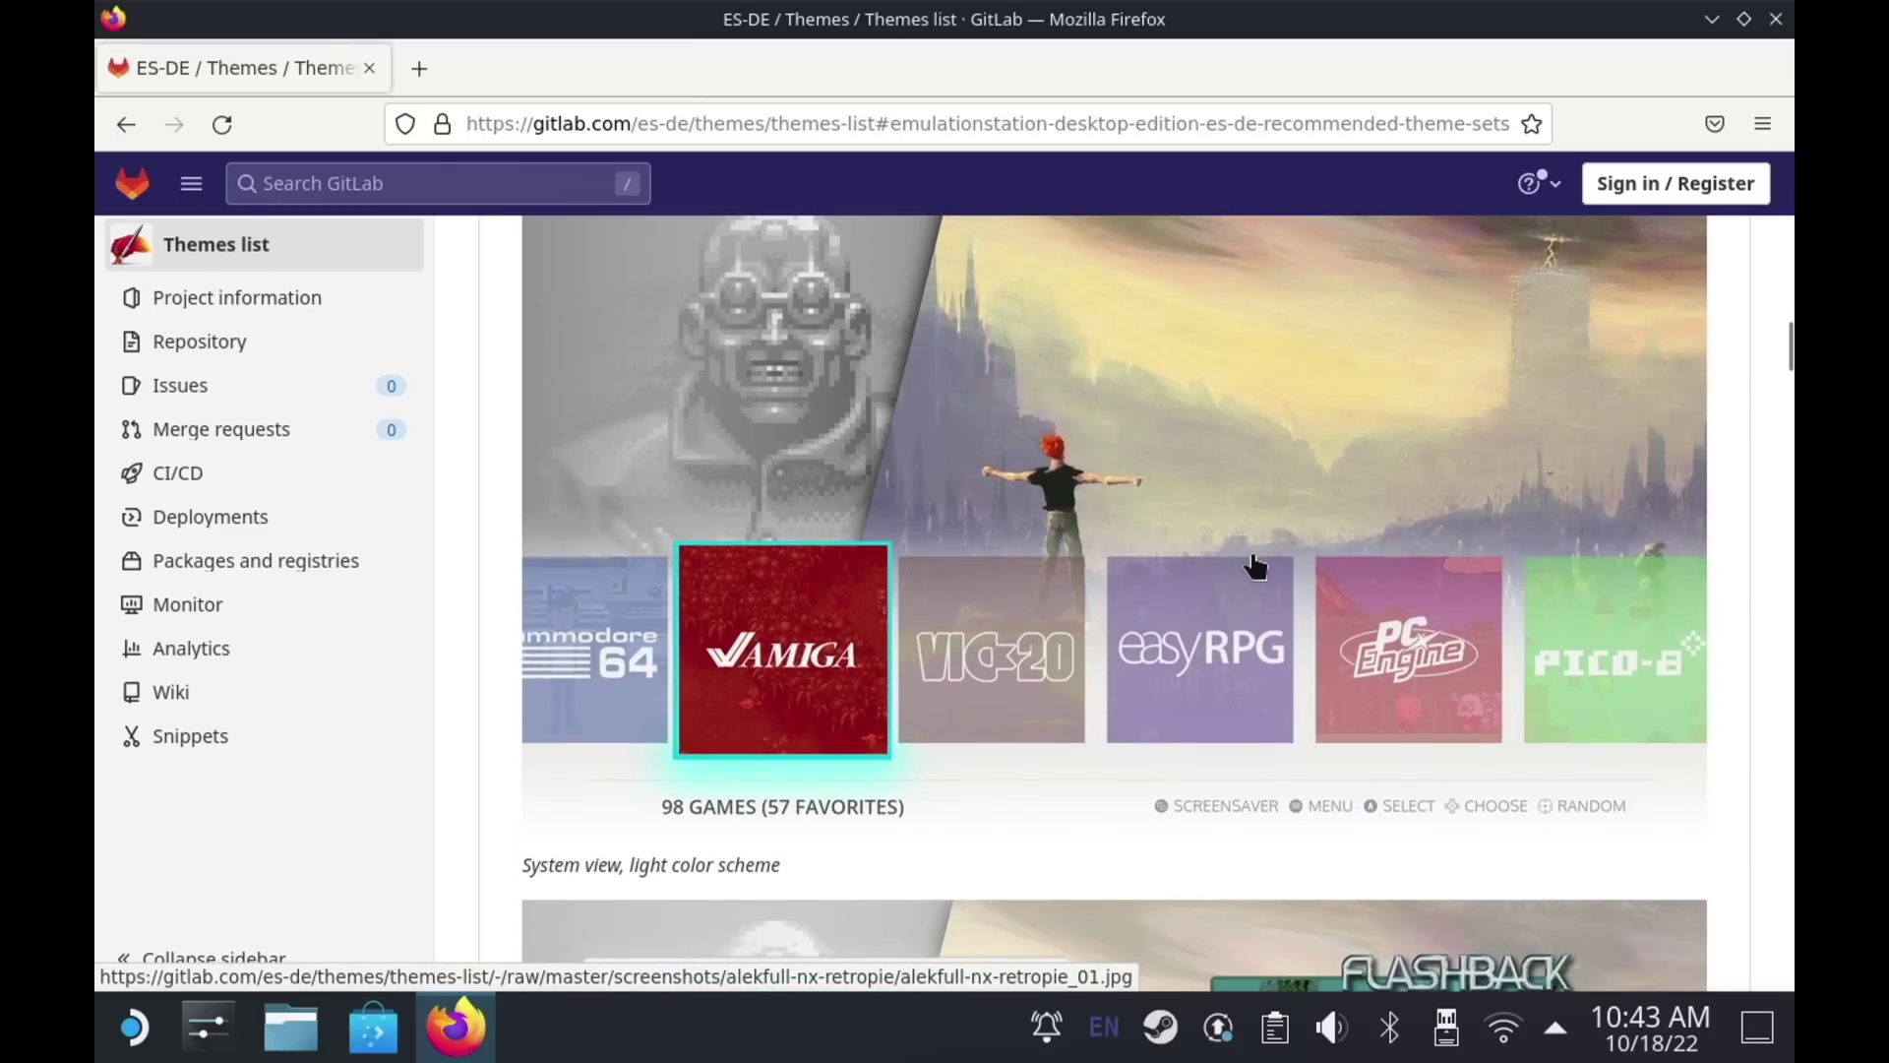
pyautogui.scroll(-20, 1252, 563)
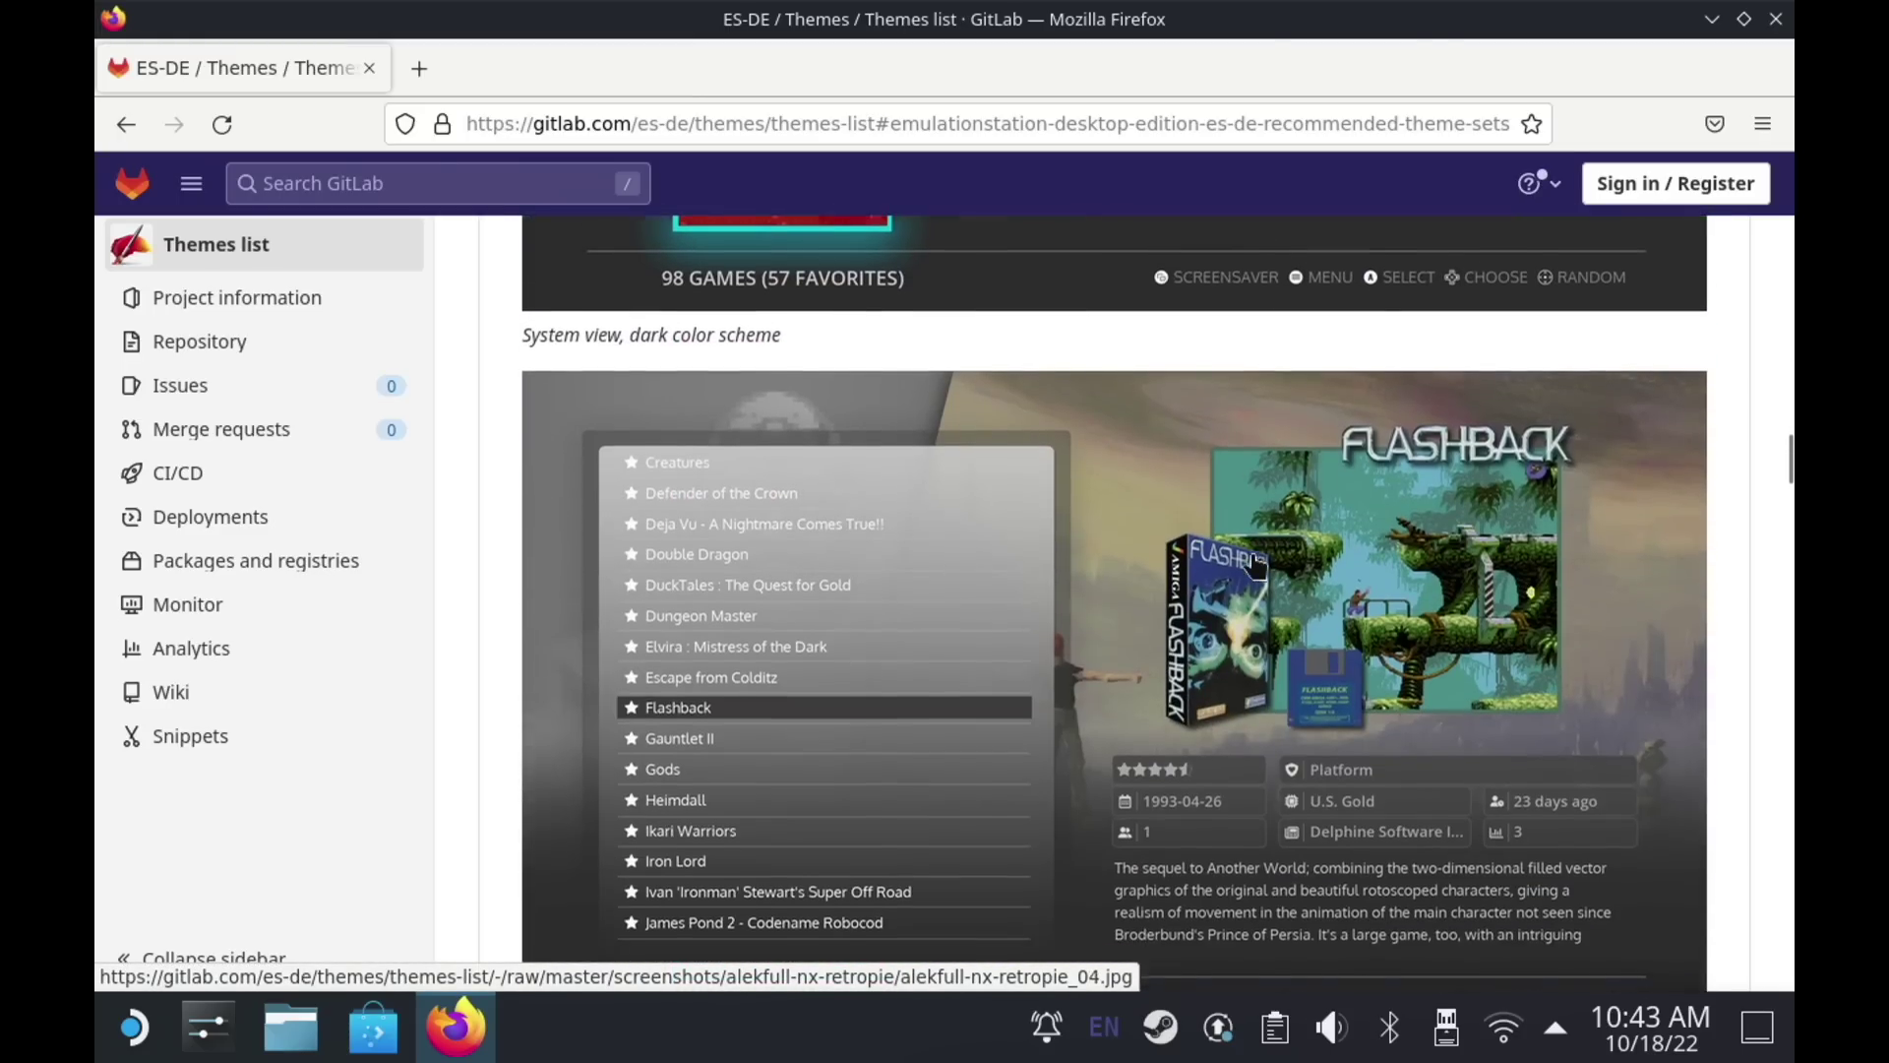
pyautogui.scroll(-20, 1252, 566)
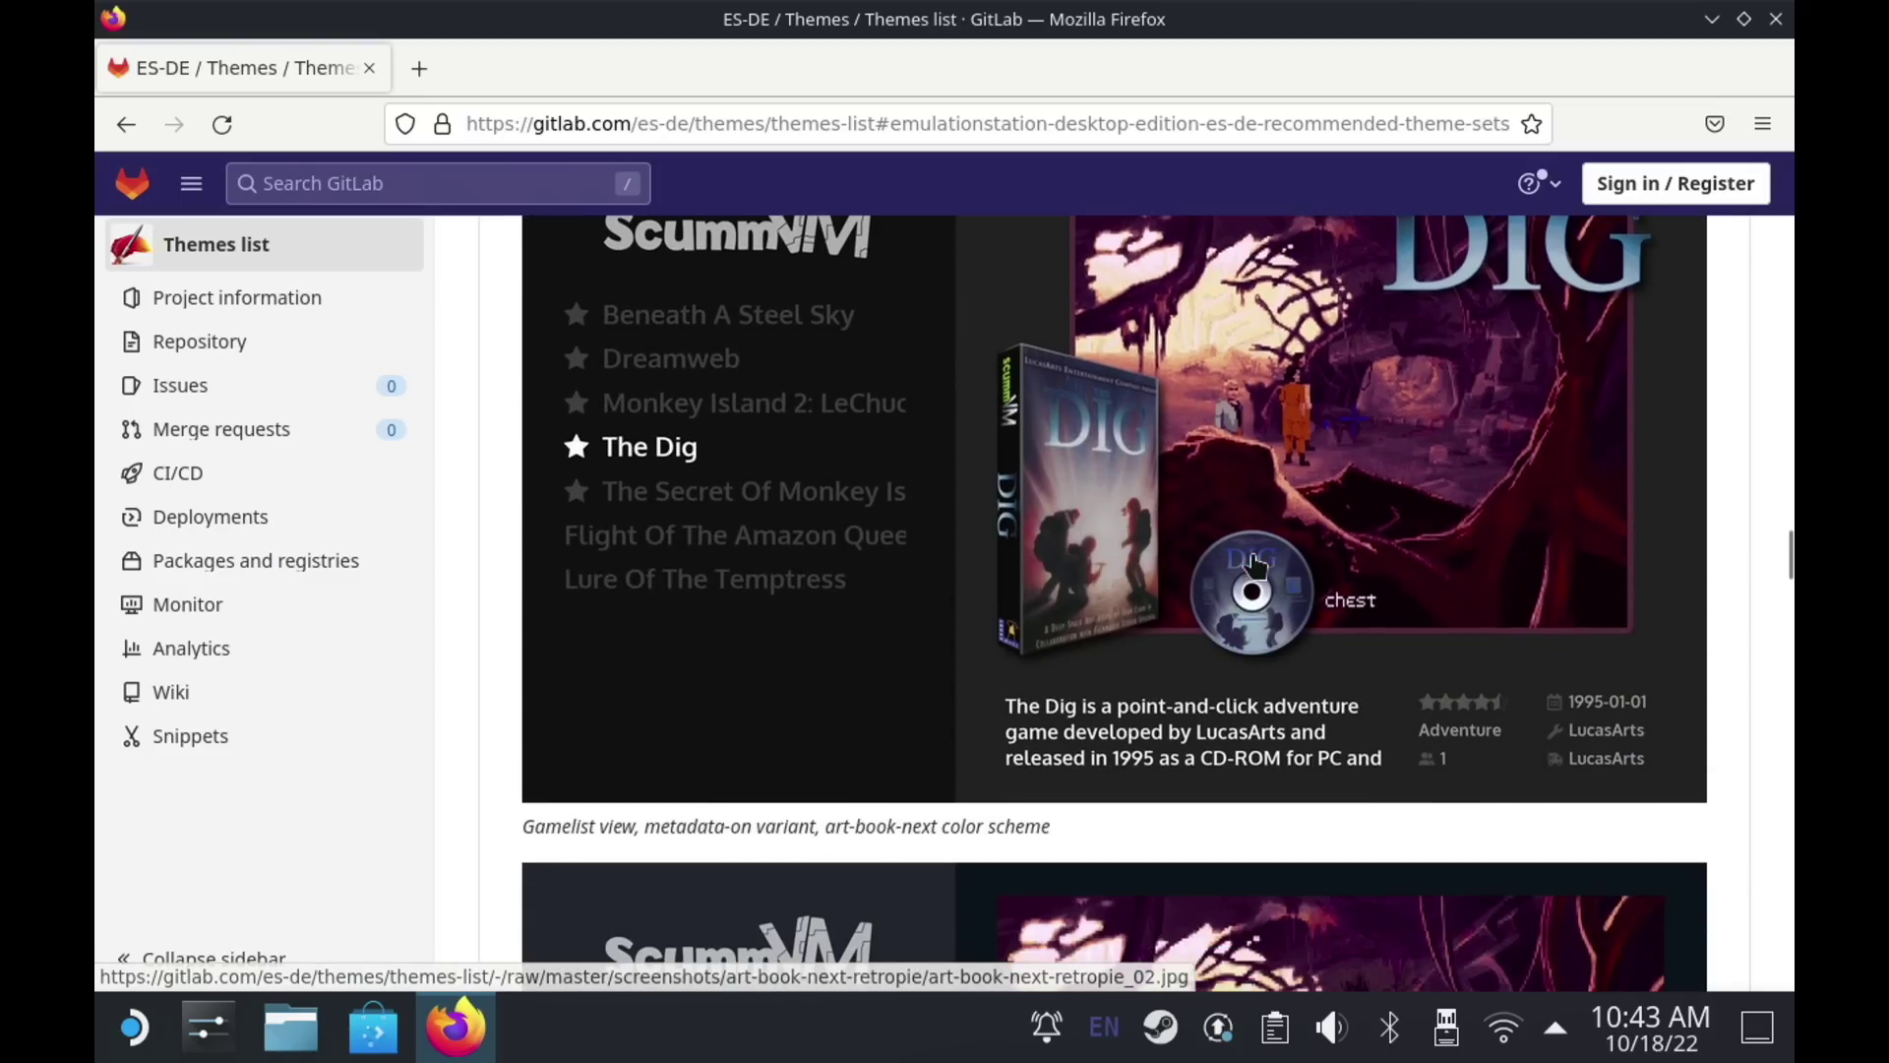
pyautogui.scroll(-20, 1253, 565)
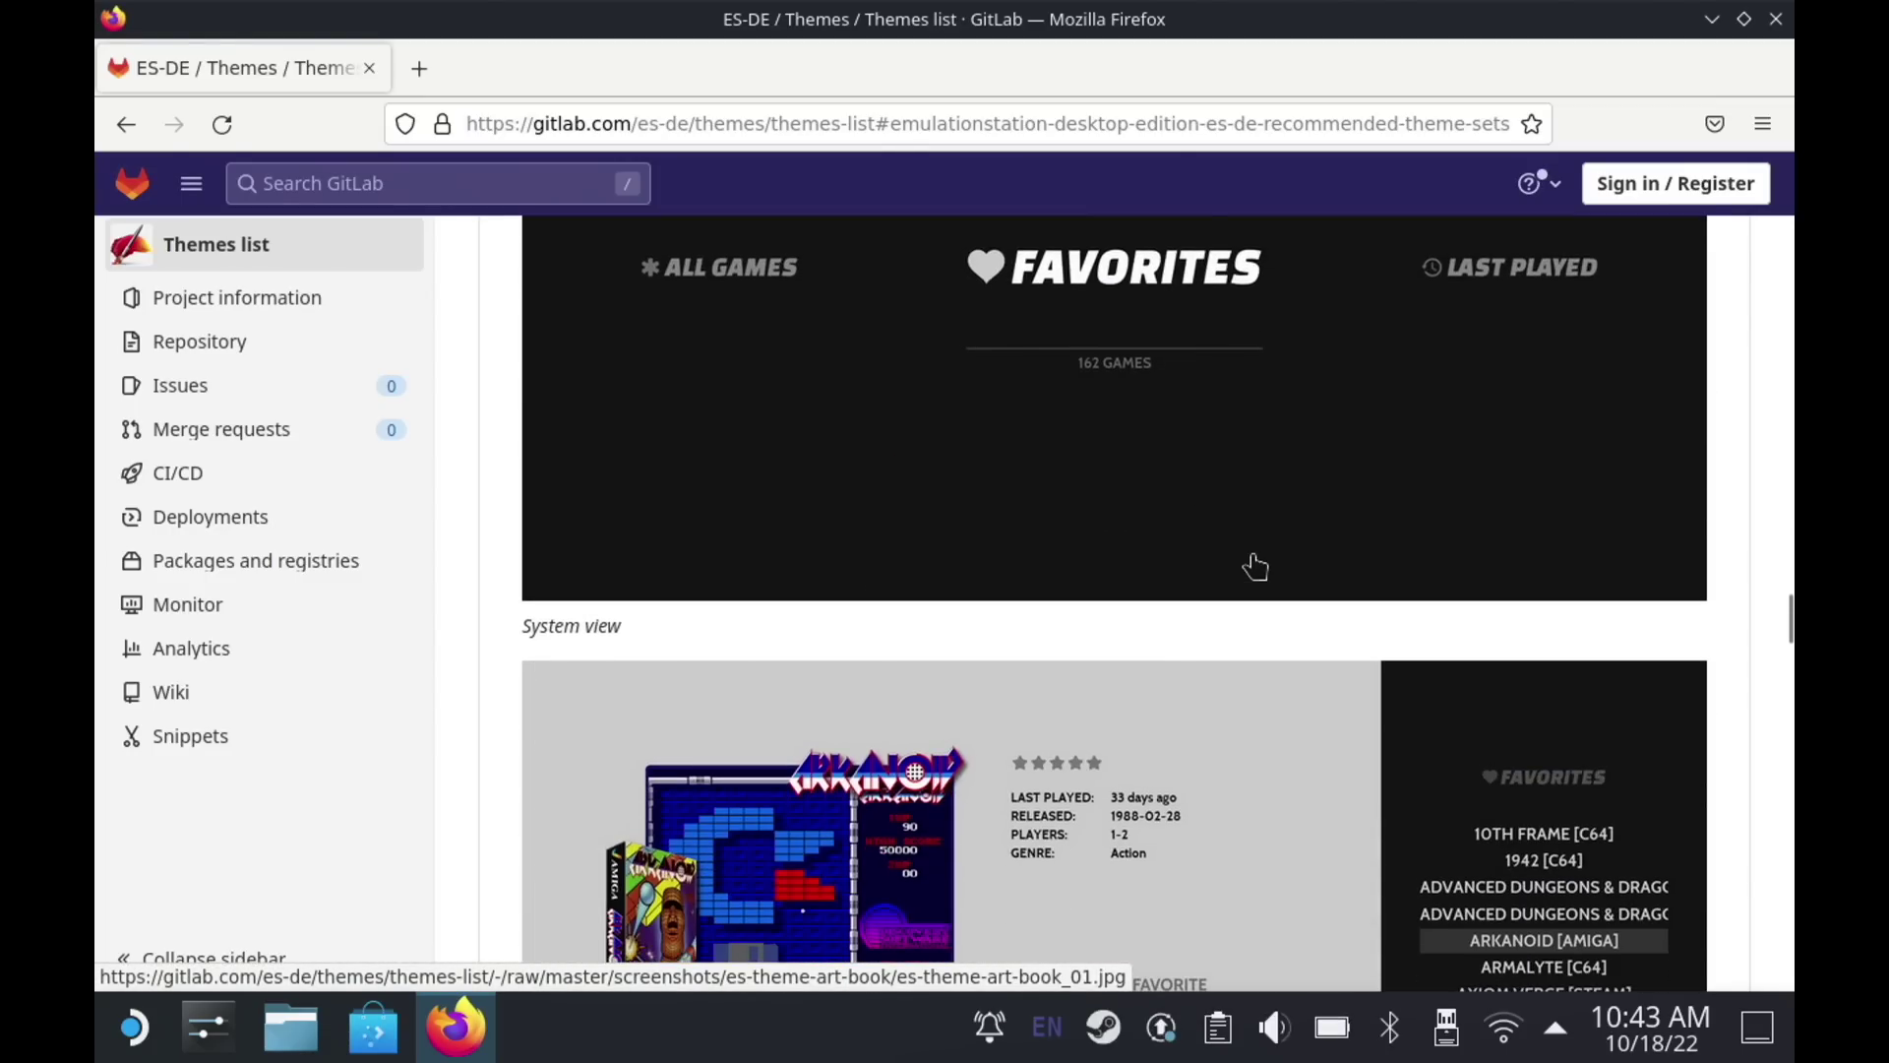
pyautogui.scroll(-20, 1255, 565)
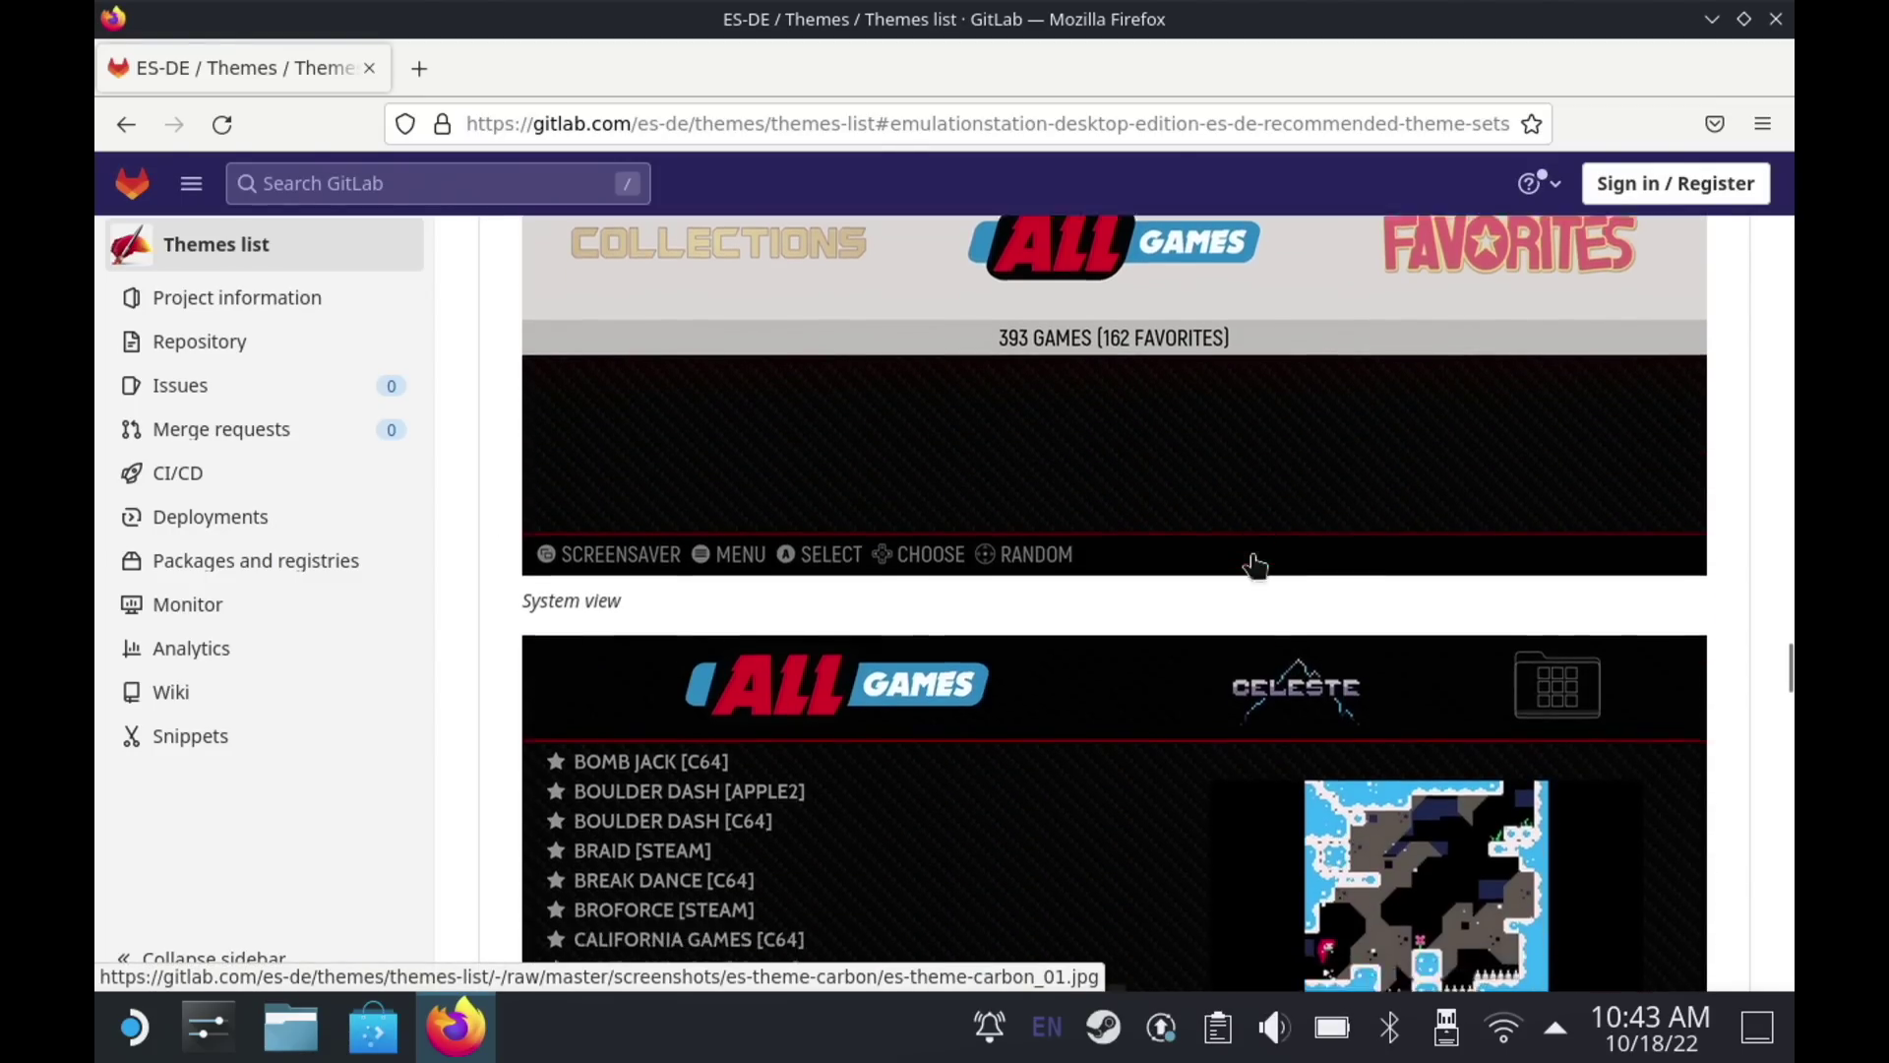
pyautogui.scroll(-20, 1255, 566)
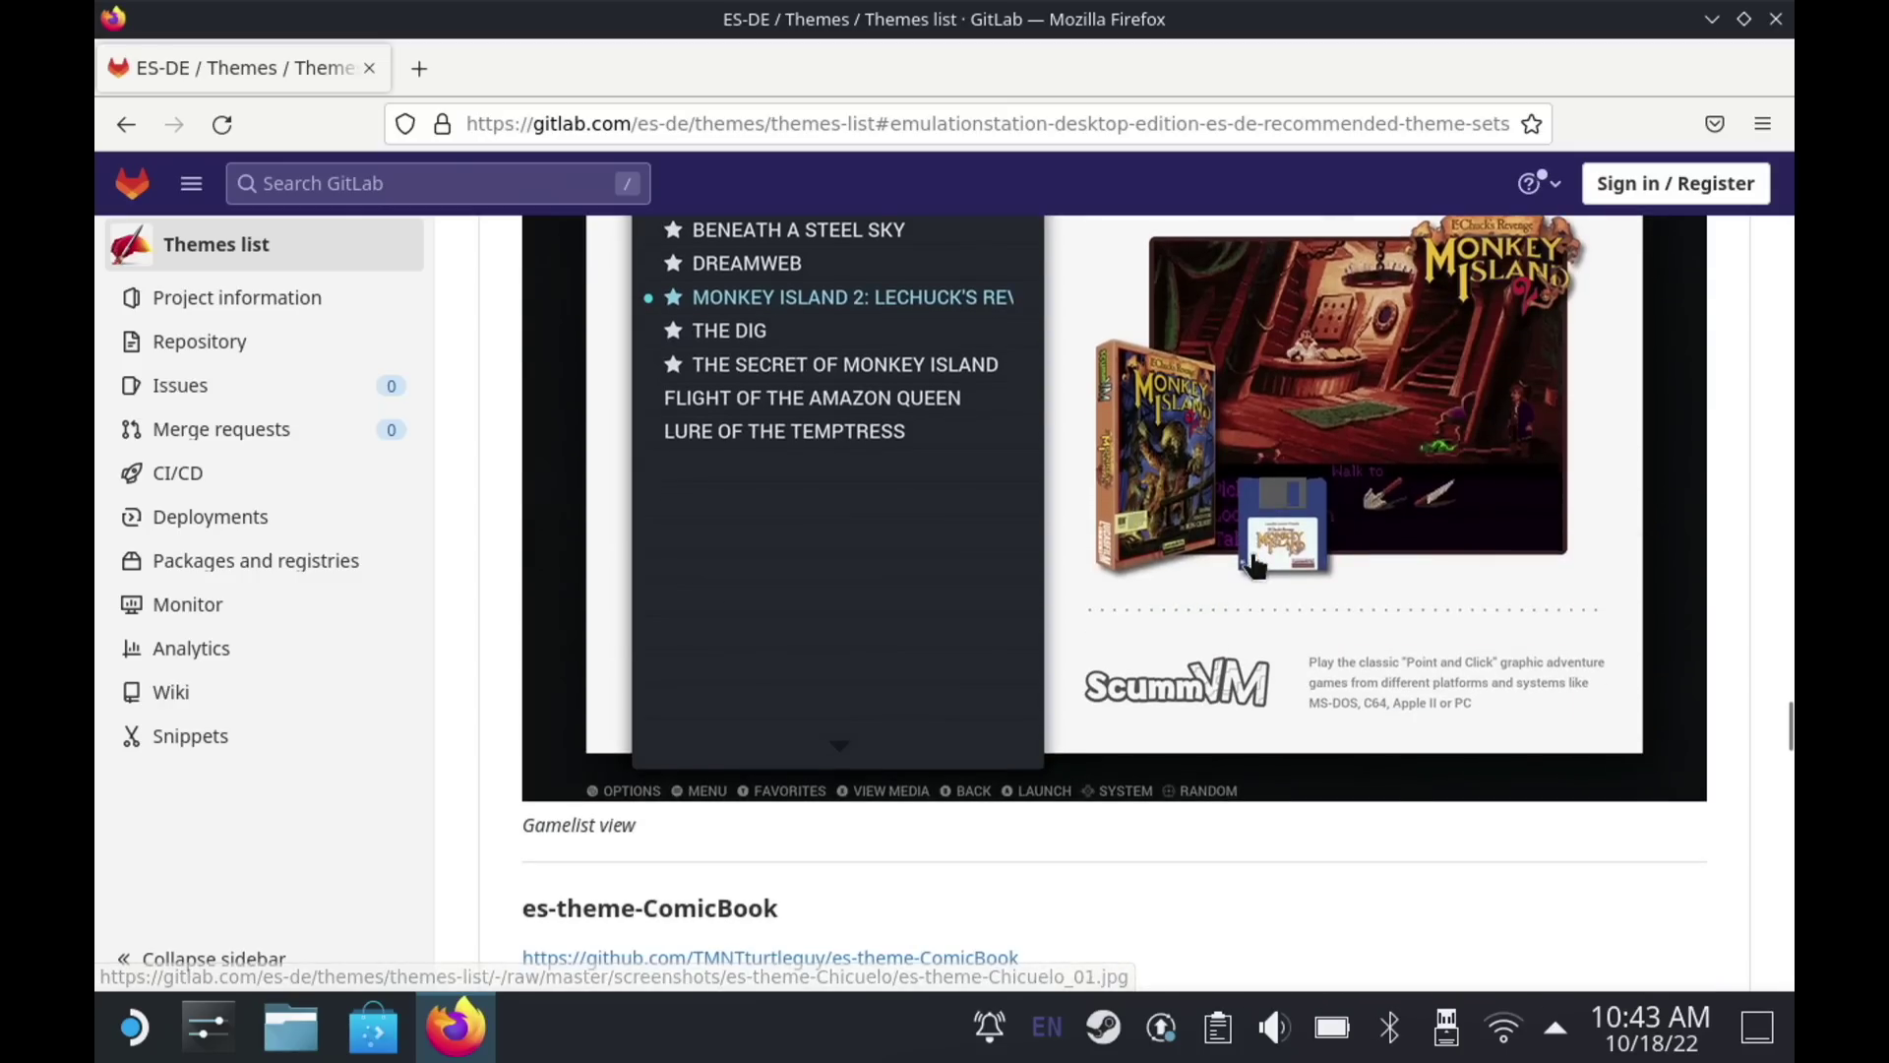
pyautogui.scroll(-20, 1255, 566)
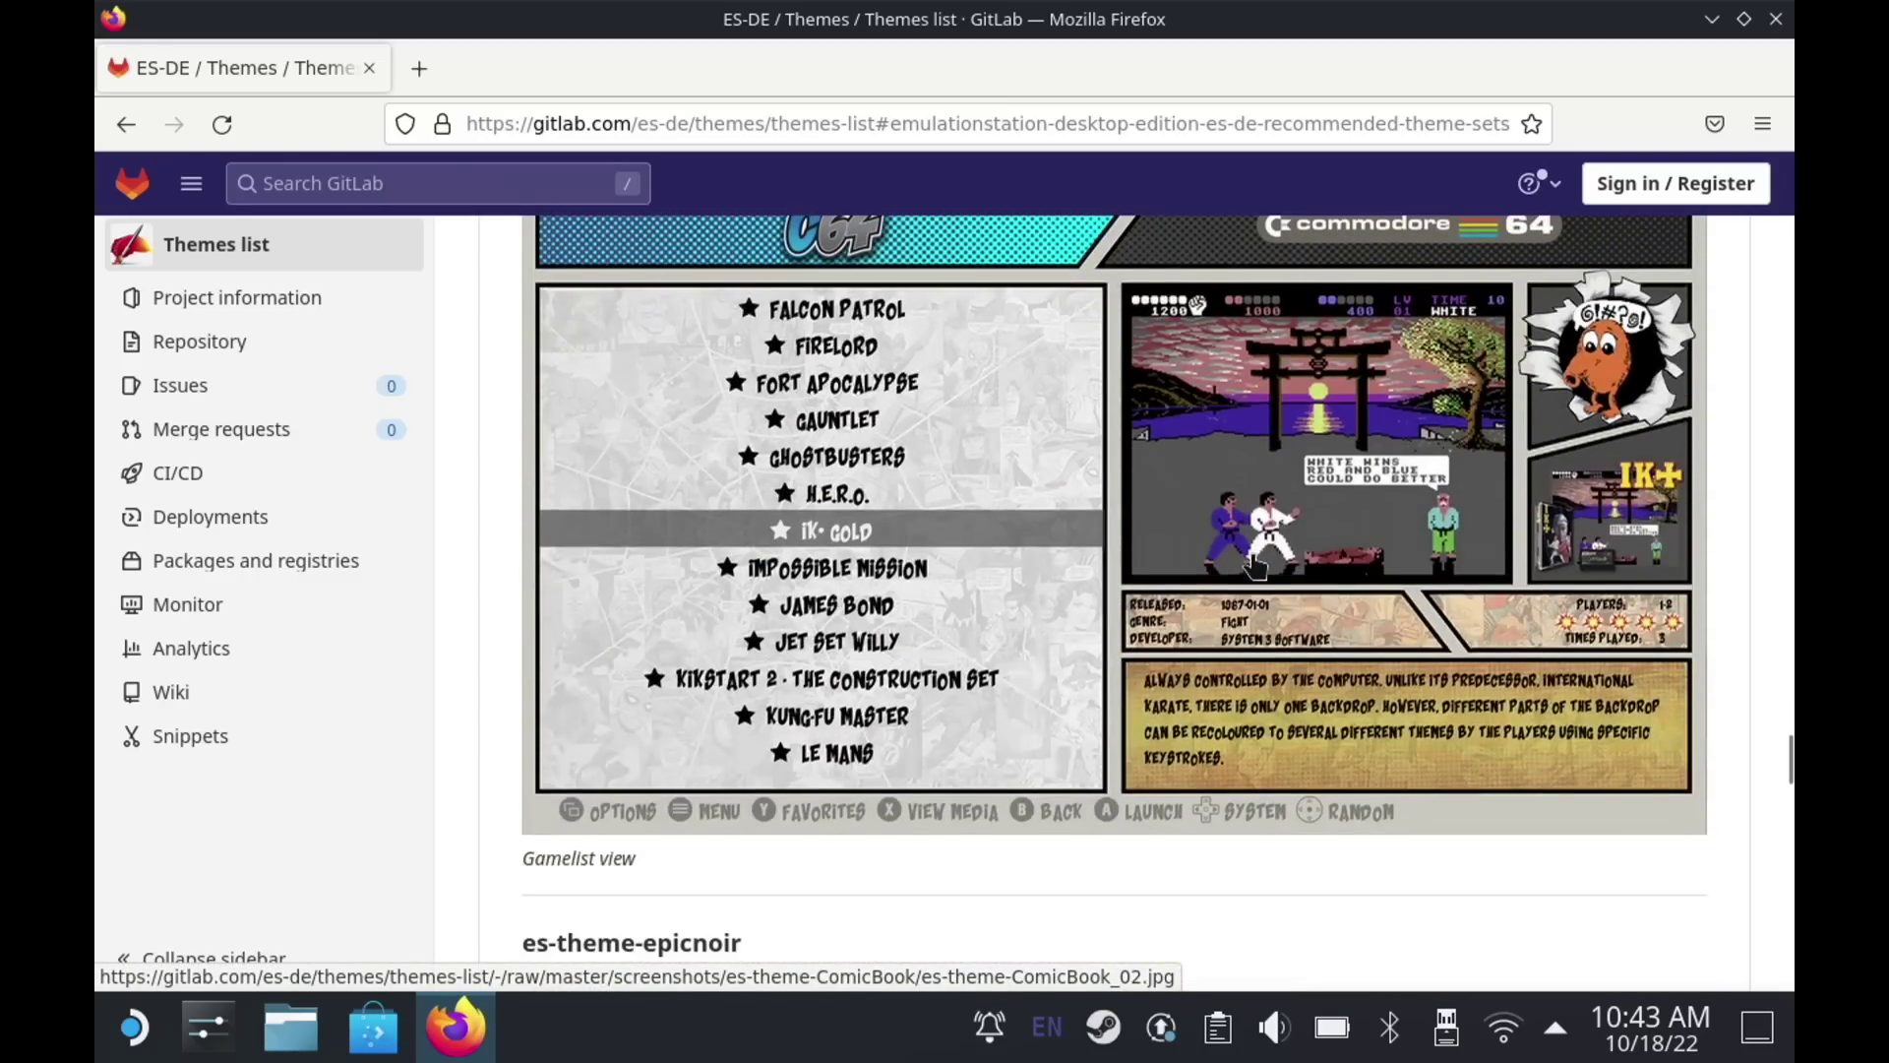
pyautogui.scroll(-20, 1254, 565)
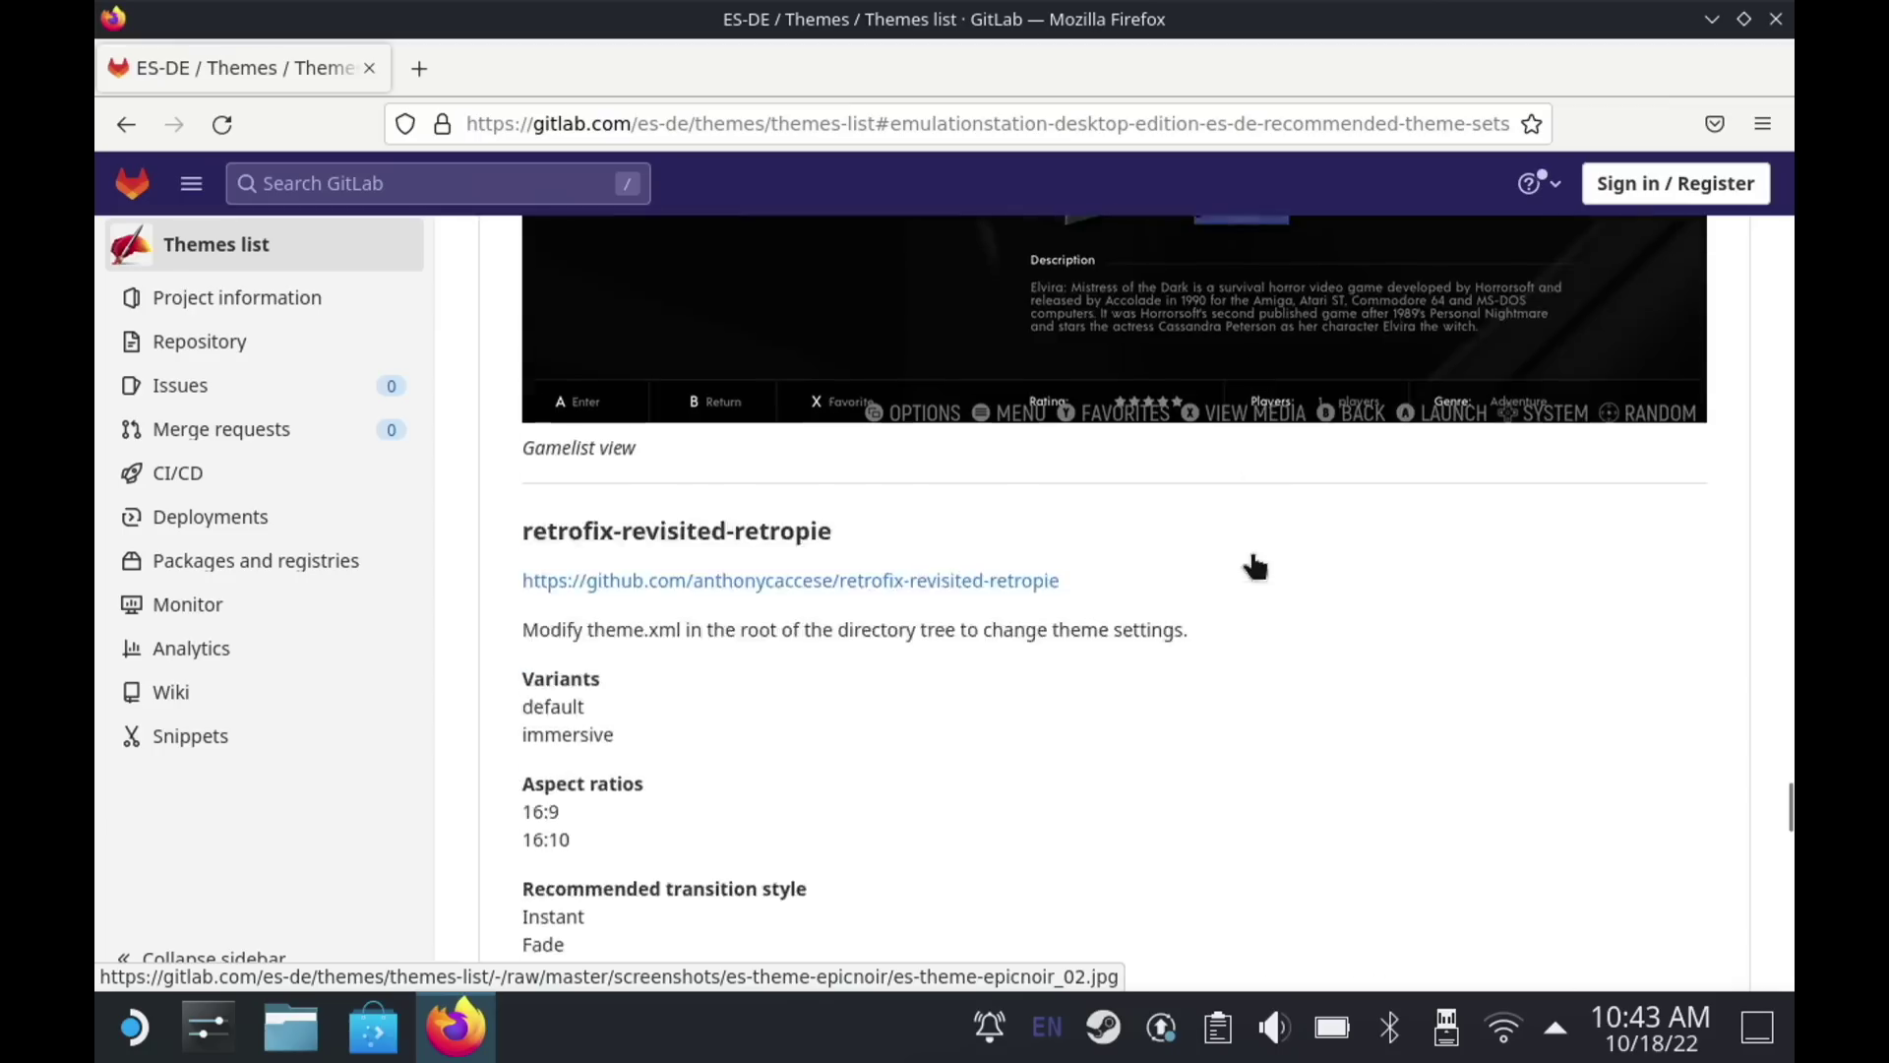
pyautogui.scroll(-8, 1254, 566)
pyautogui.scroll(3, 1254, 565)
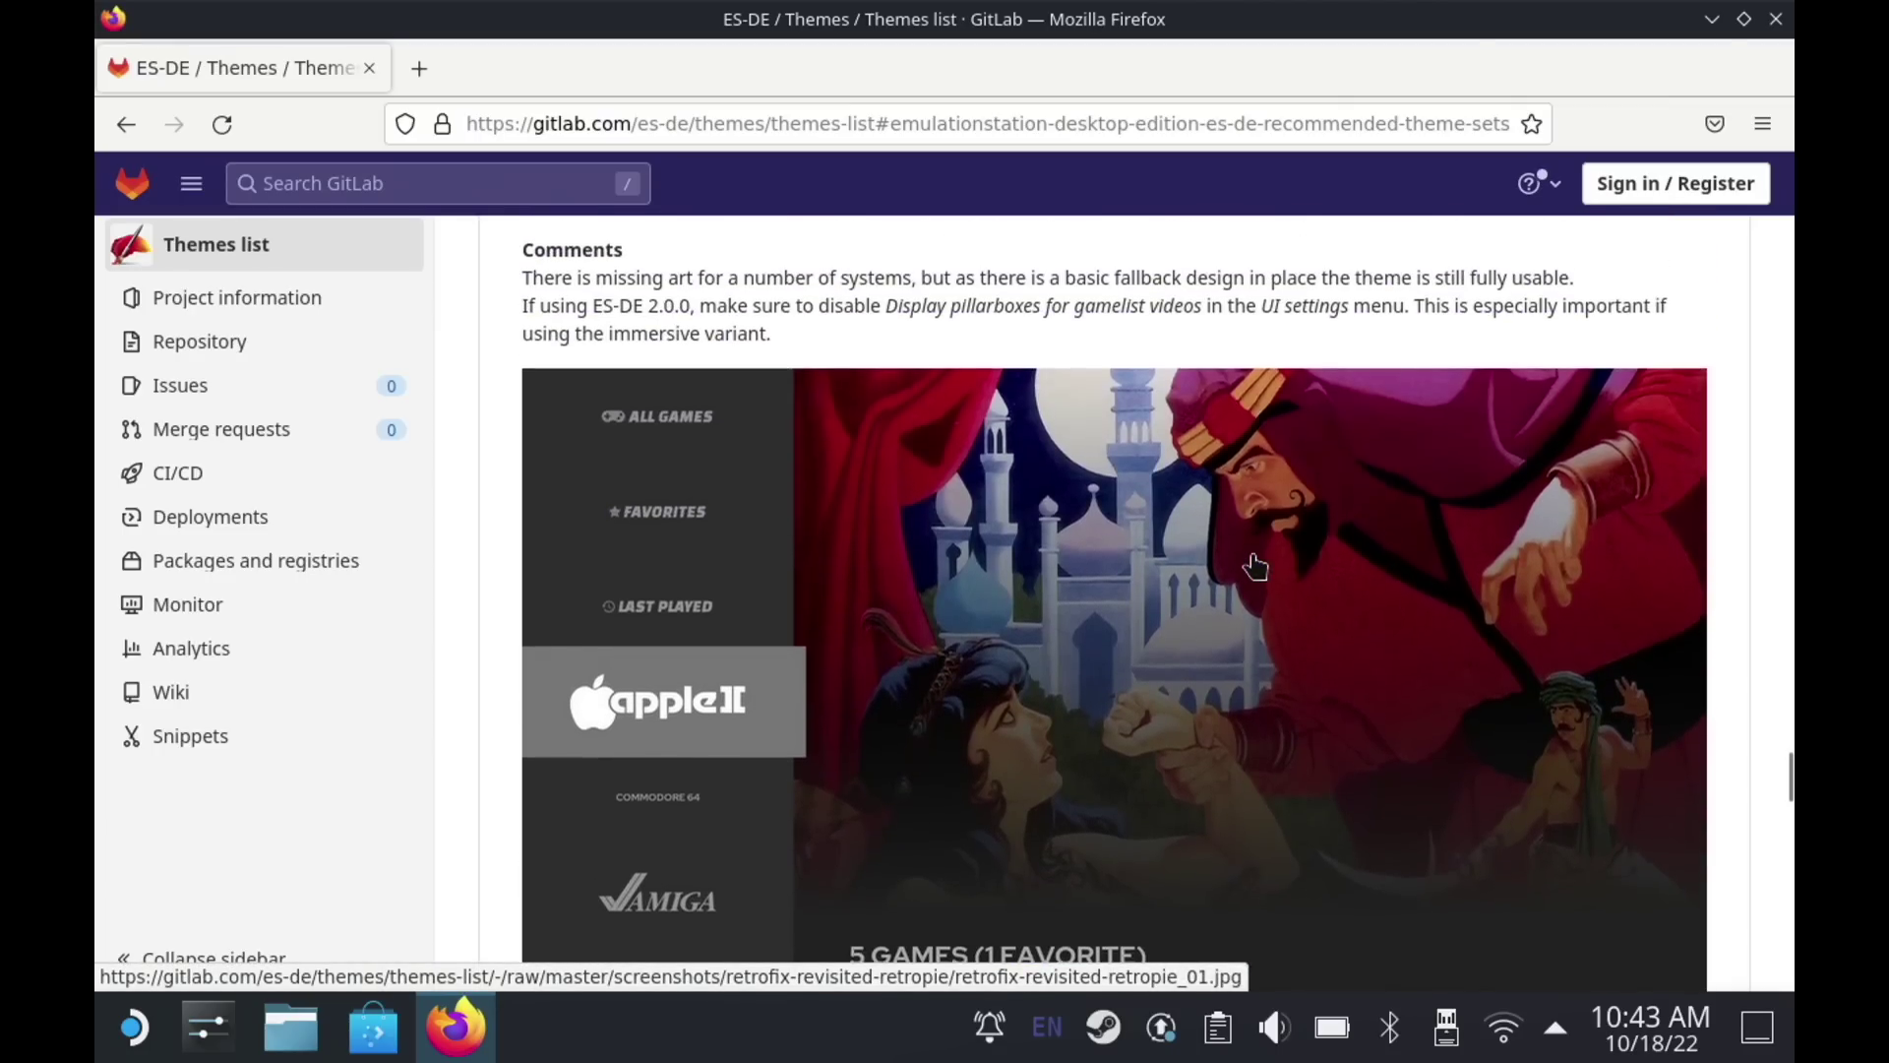
pyautogui.scroll(-1, 1254, 566)
pyautogui.scroll(5, 1254, 565)
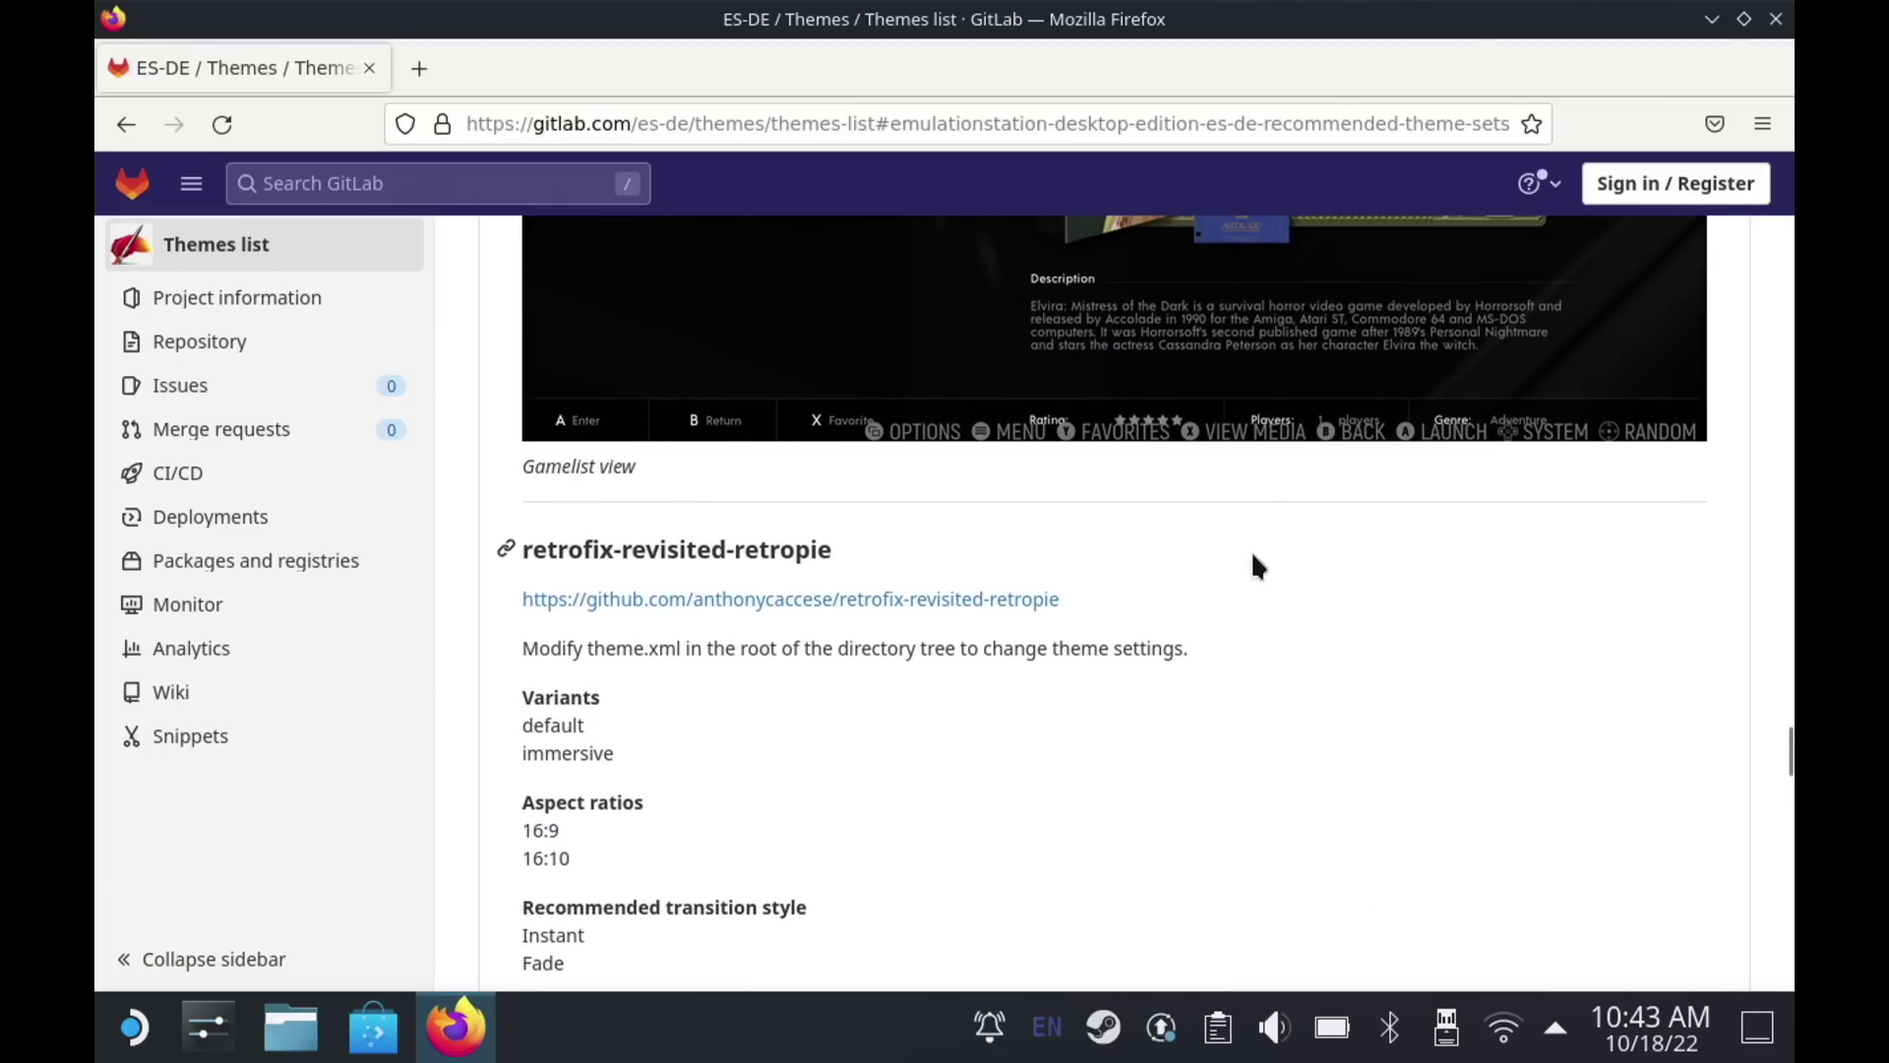
# - Open the retrofix-revisited-retropie GitHub link in a new tab
pyautogui.rightClick(753, 602)
pyautogui.click(792, 620)
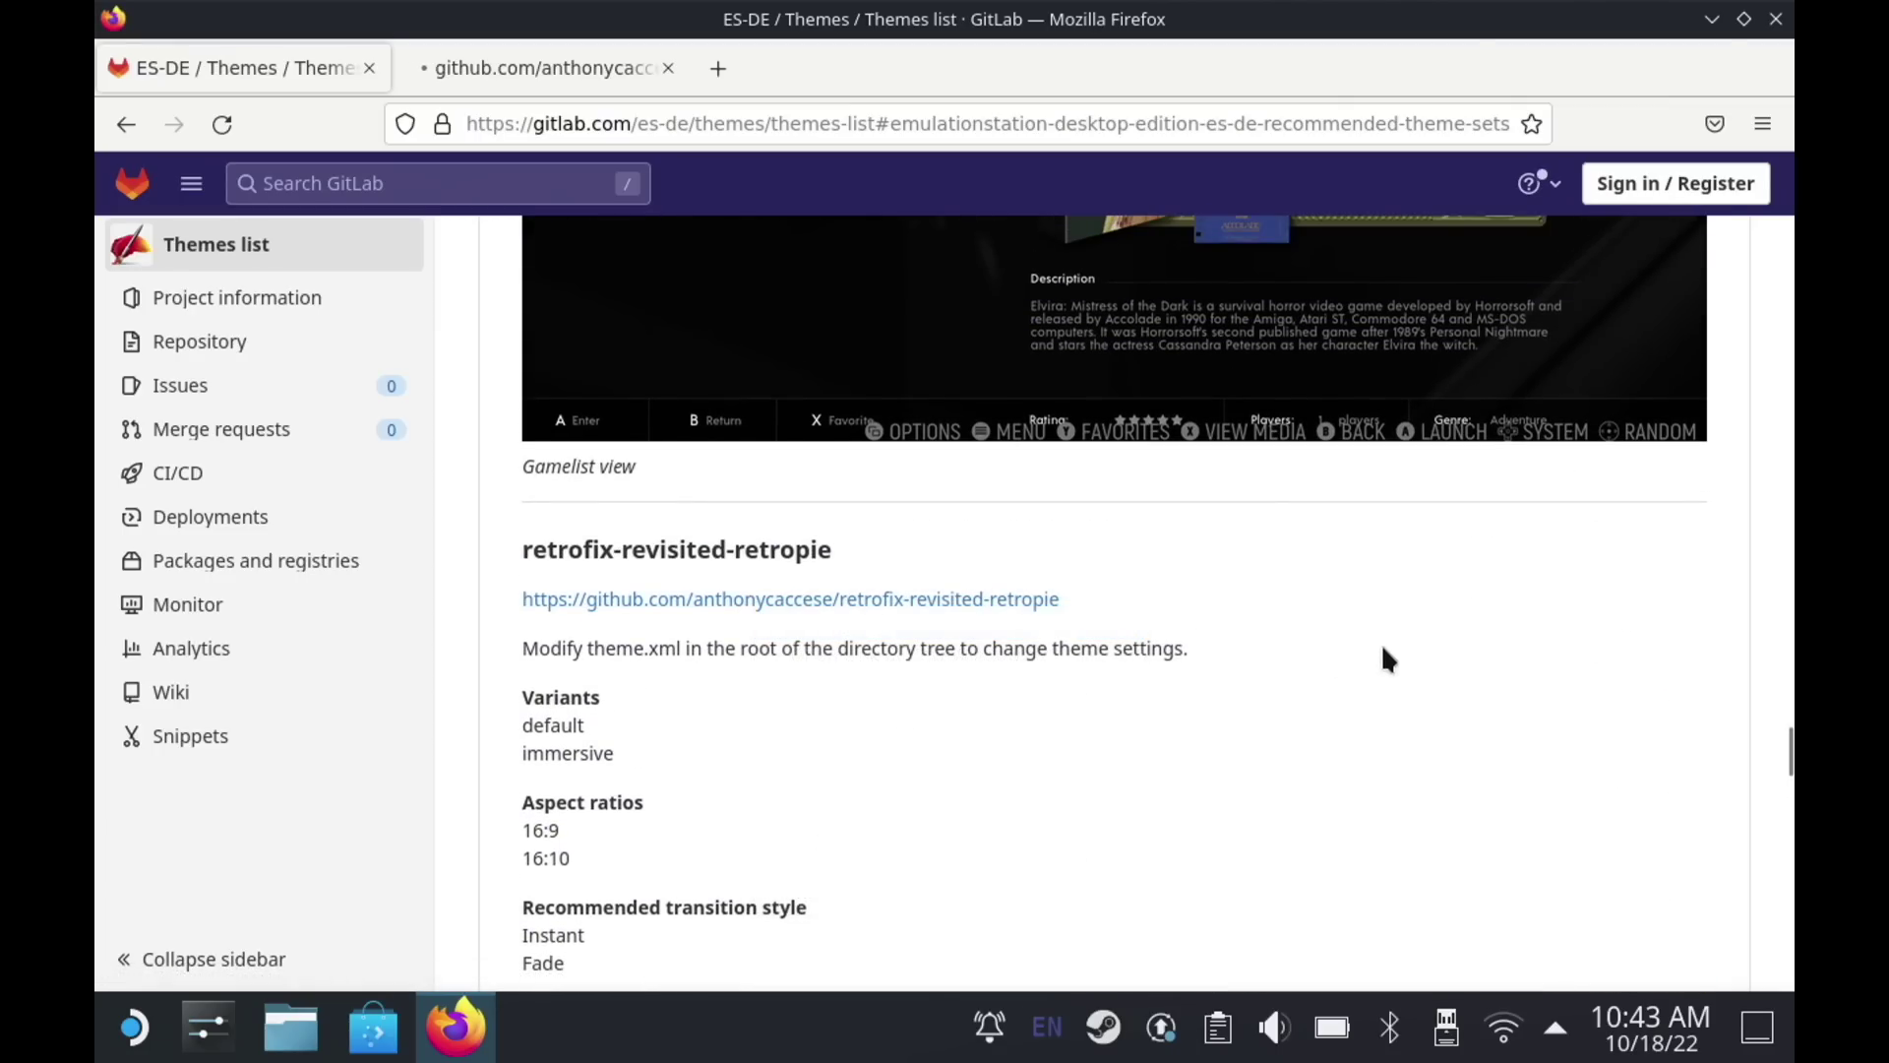
pyautogui.scroll(-3, 1383, 650)
pyautogui.scroll(-15, 1385, 654)
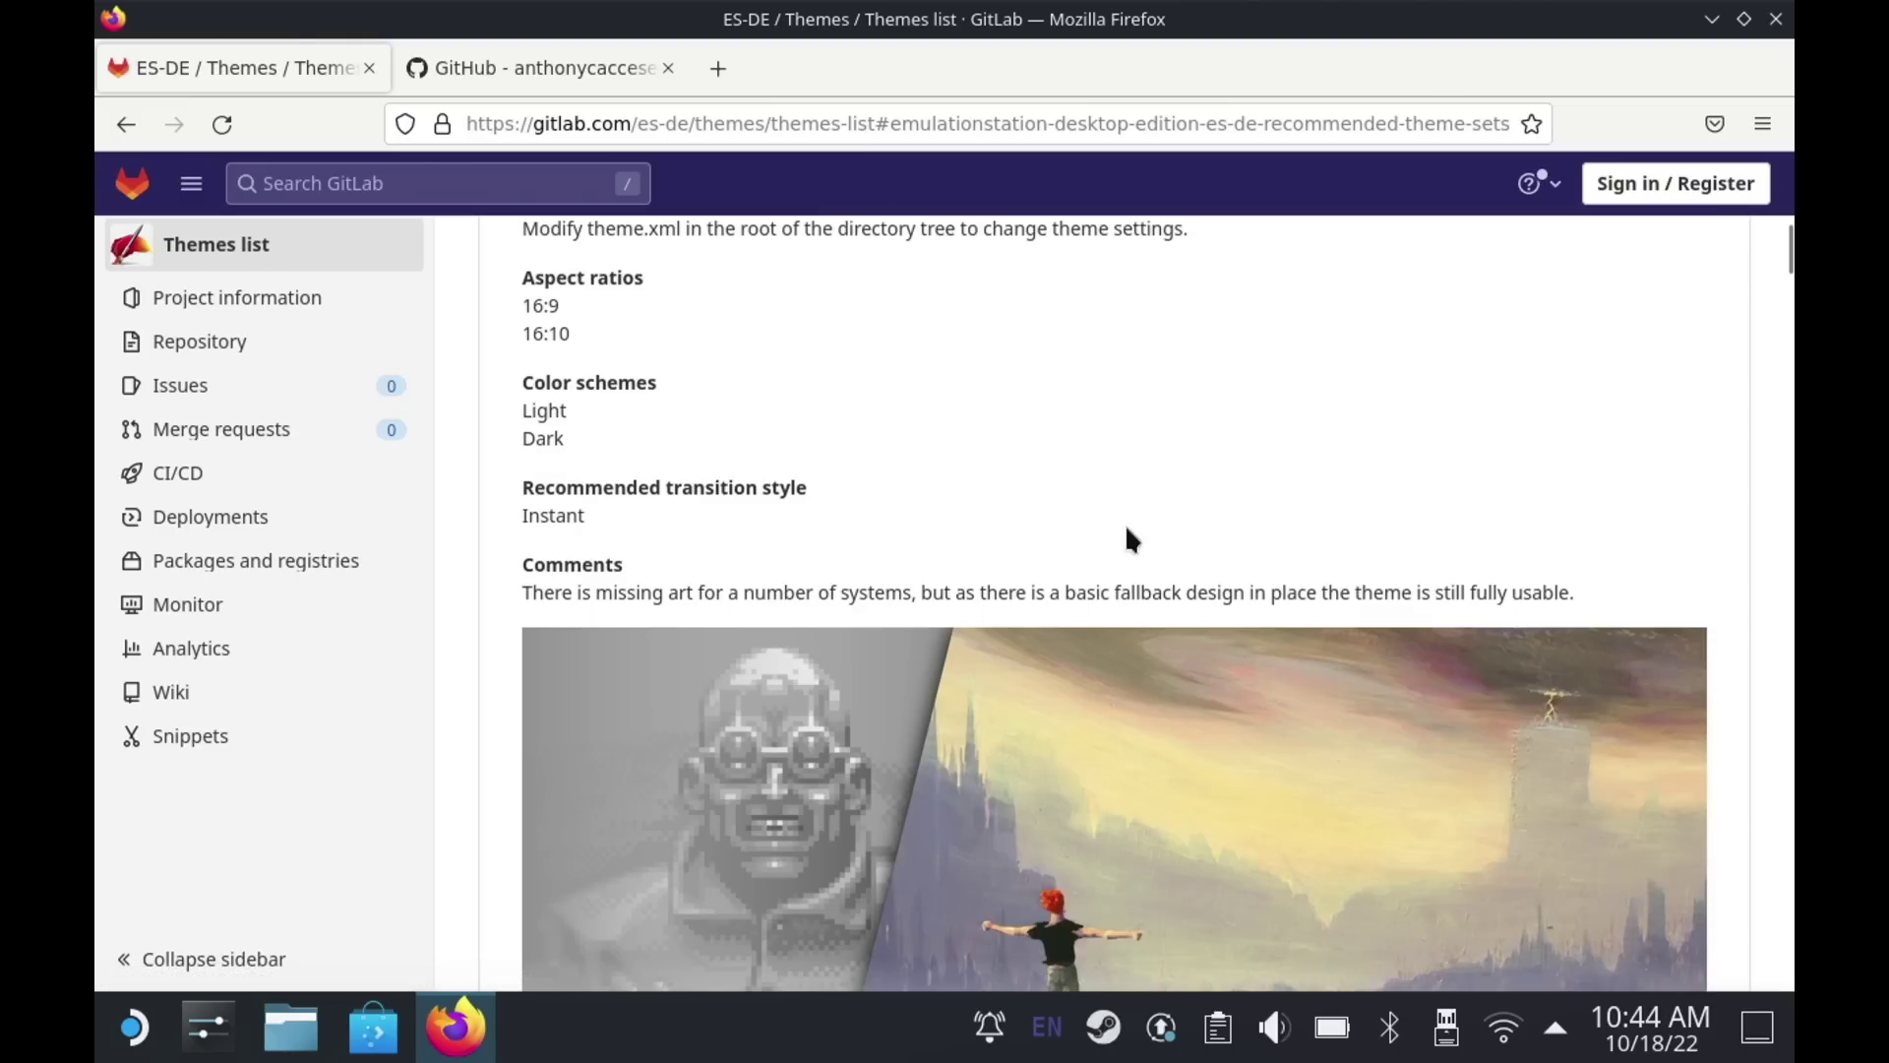
pyautogui.scroll(3, 1090, 562)
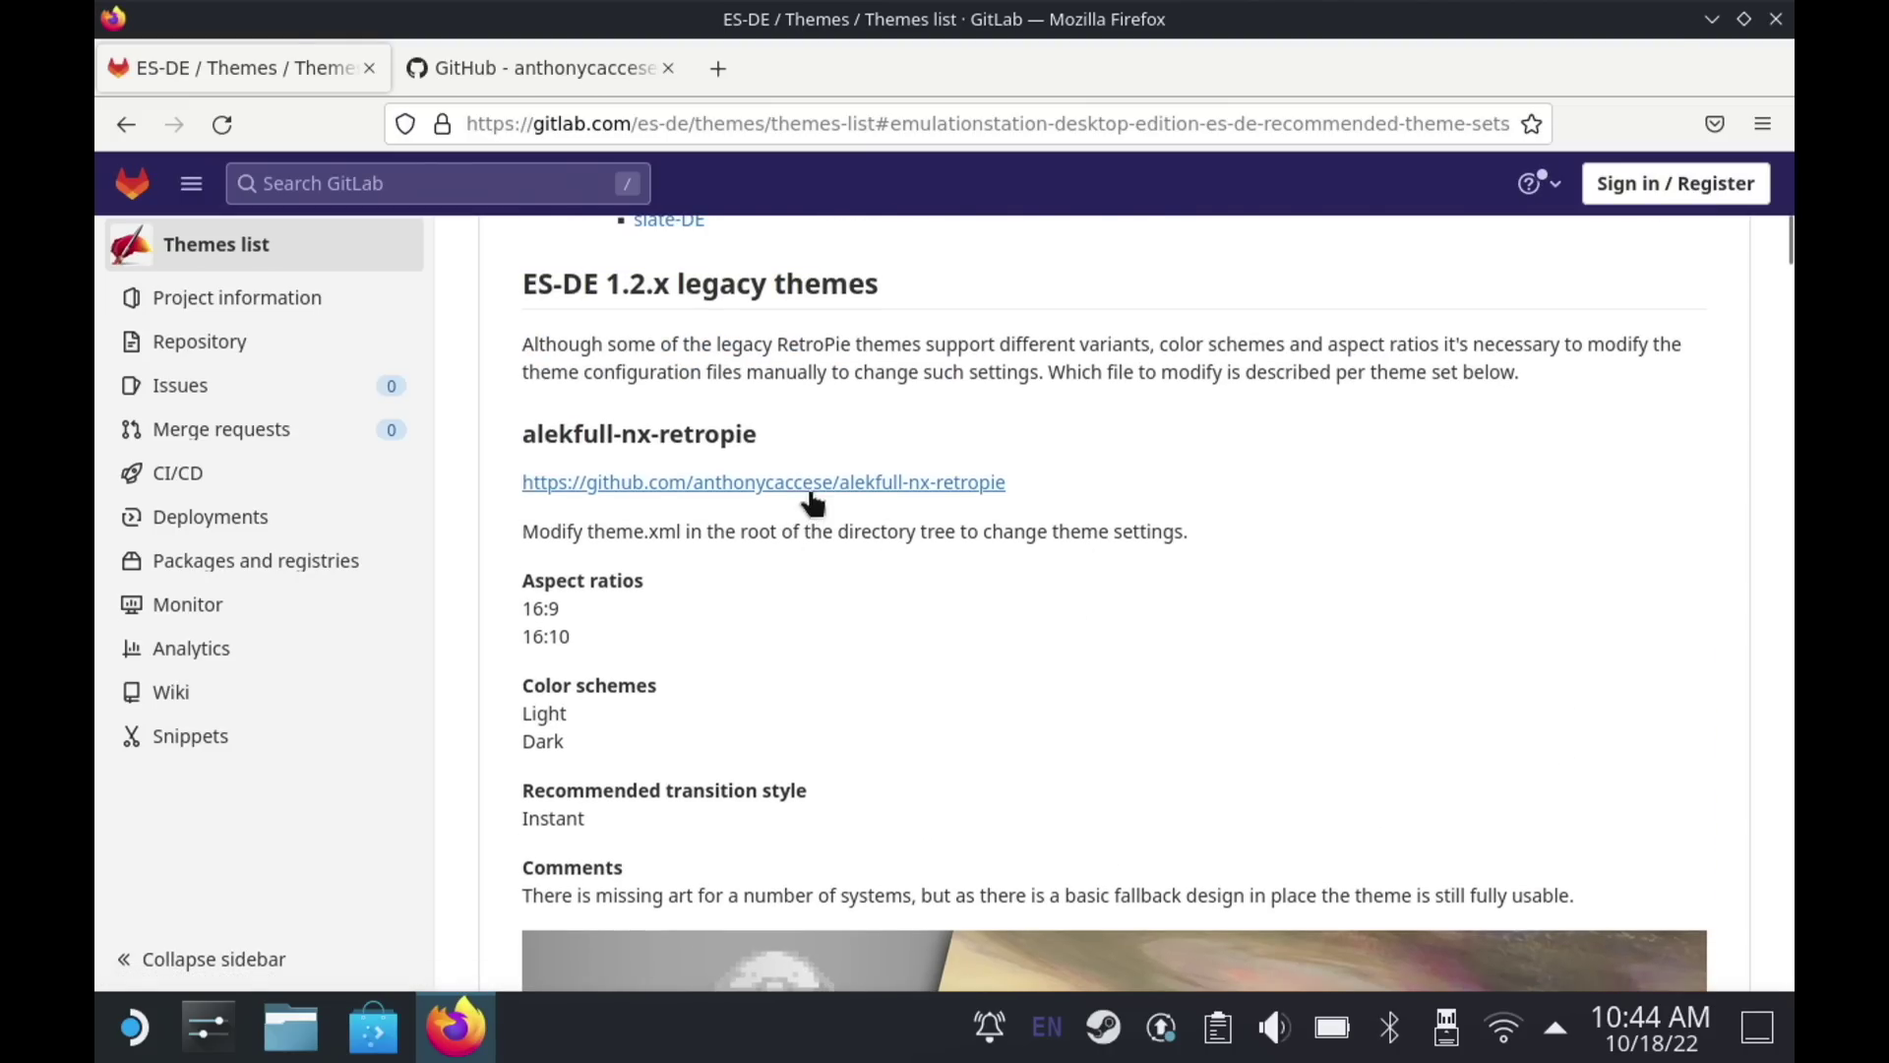
# - Open alekfull-nx-retropie in a new tab, then view retrofix-revisited-retropie's Code options
pyautogui.rightClick(809, 484)
pyautogui.click(866, 505)
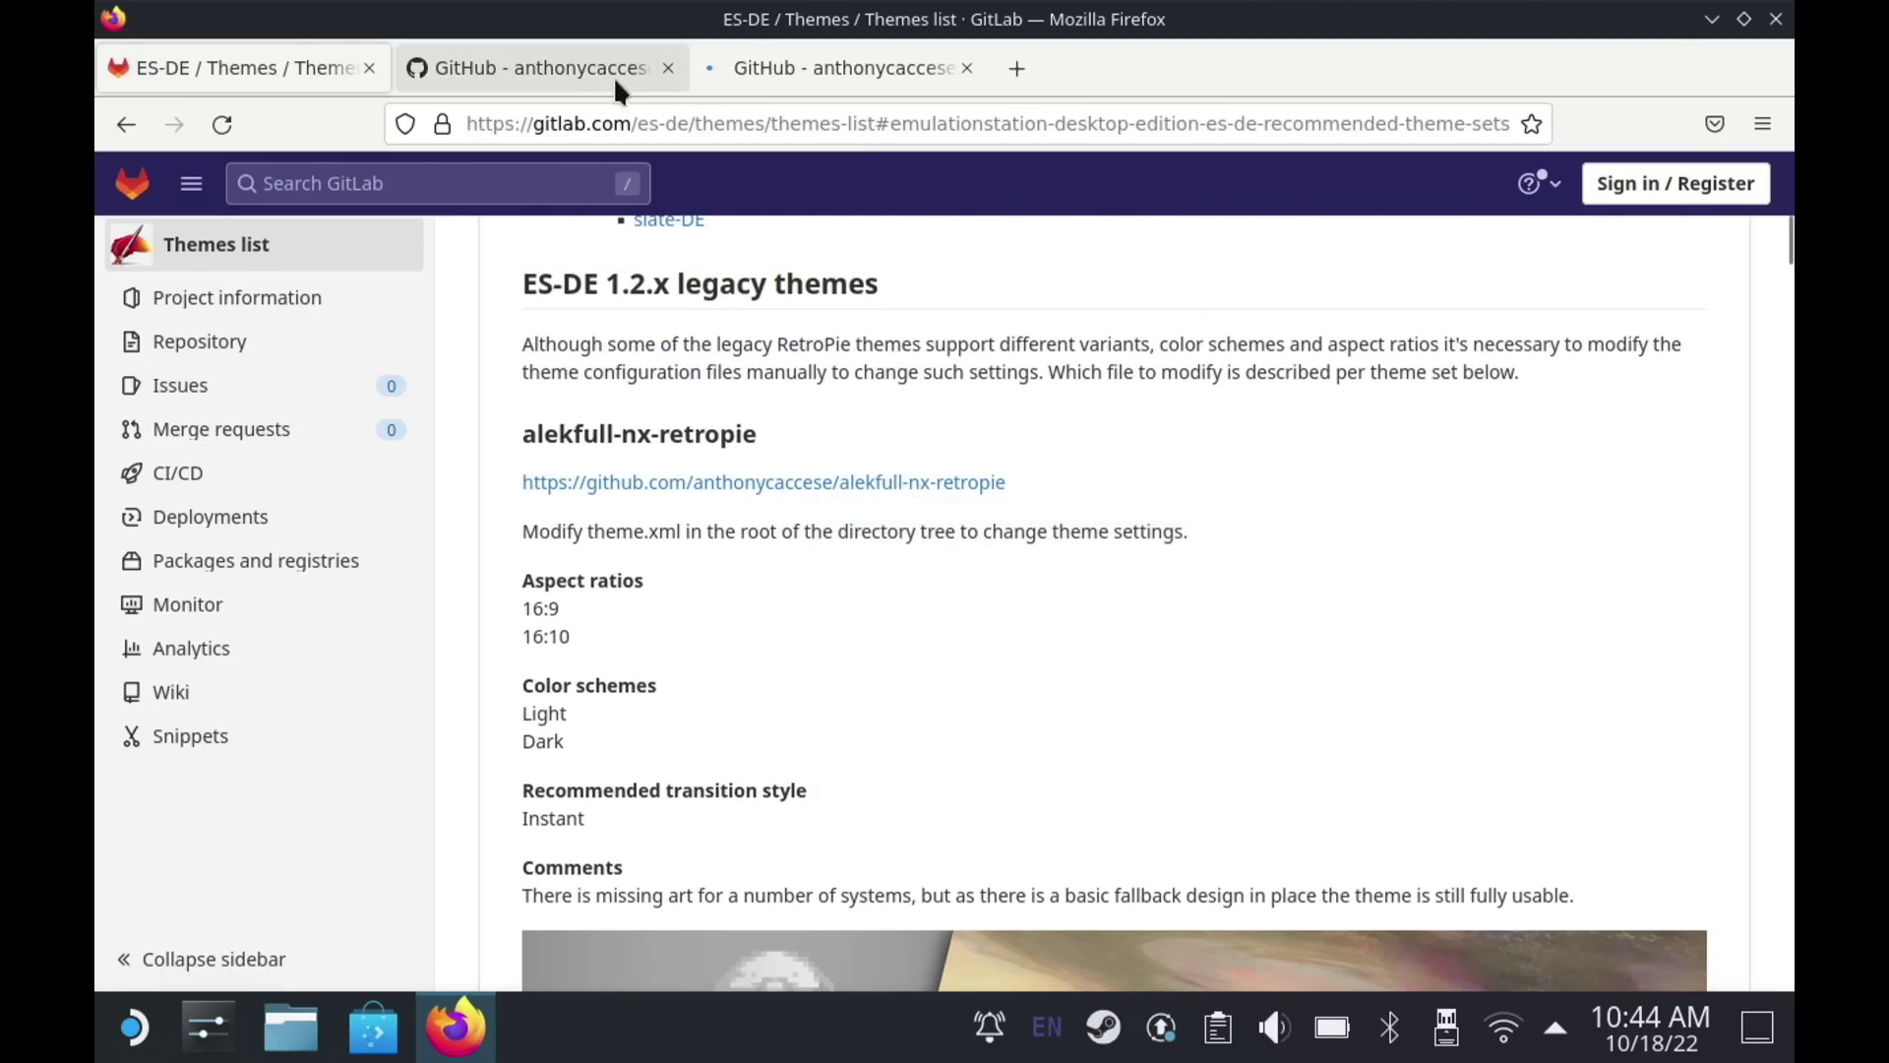
pyautogui.click(615, 83)
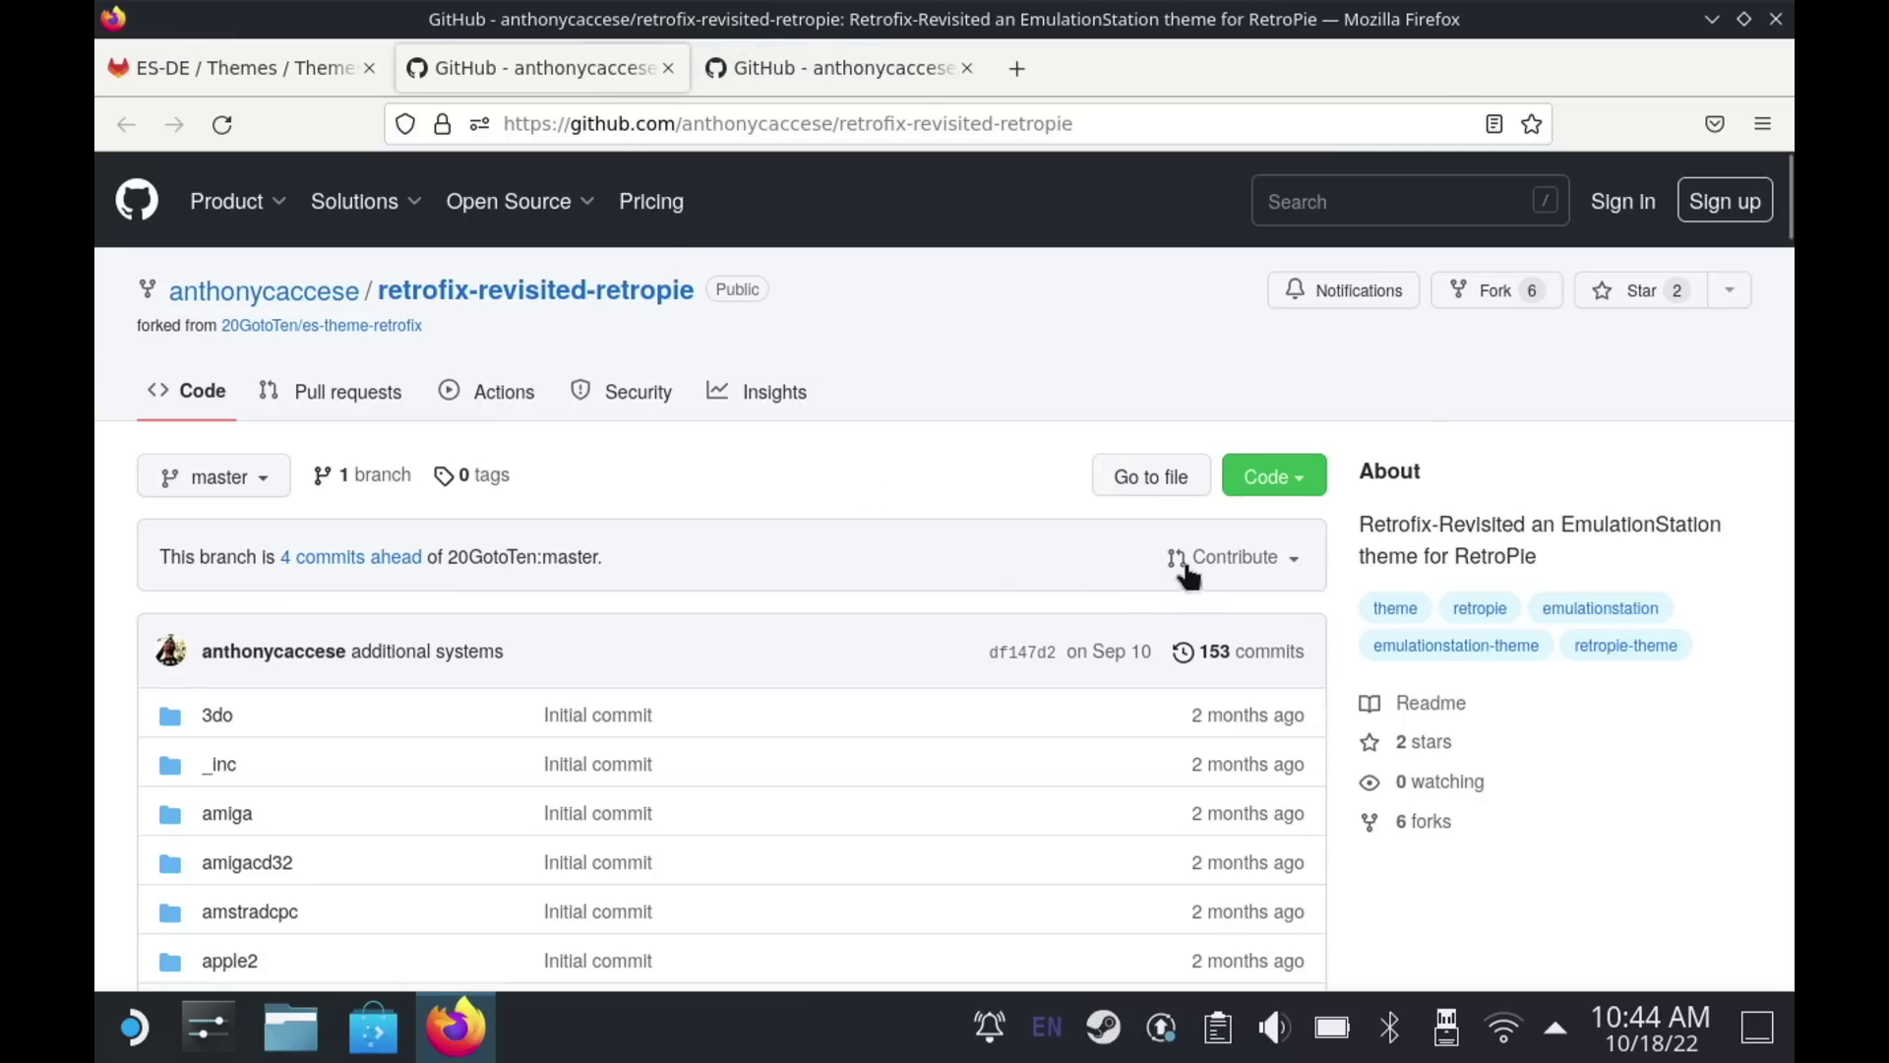
pyautogui.click(1299, 478)
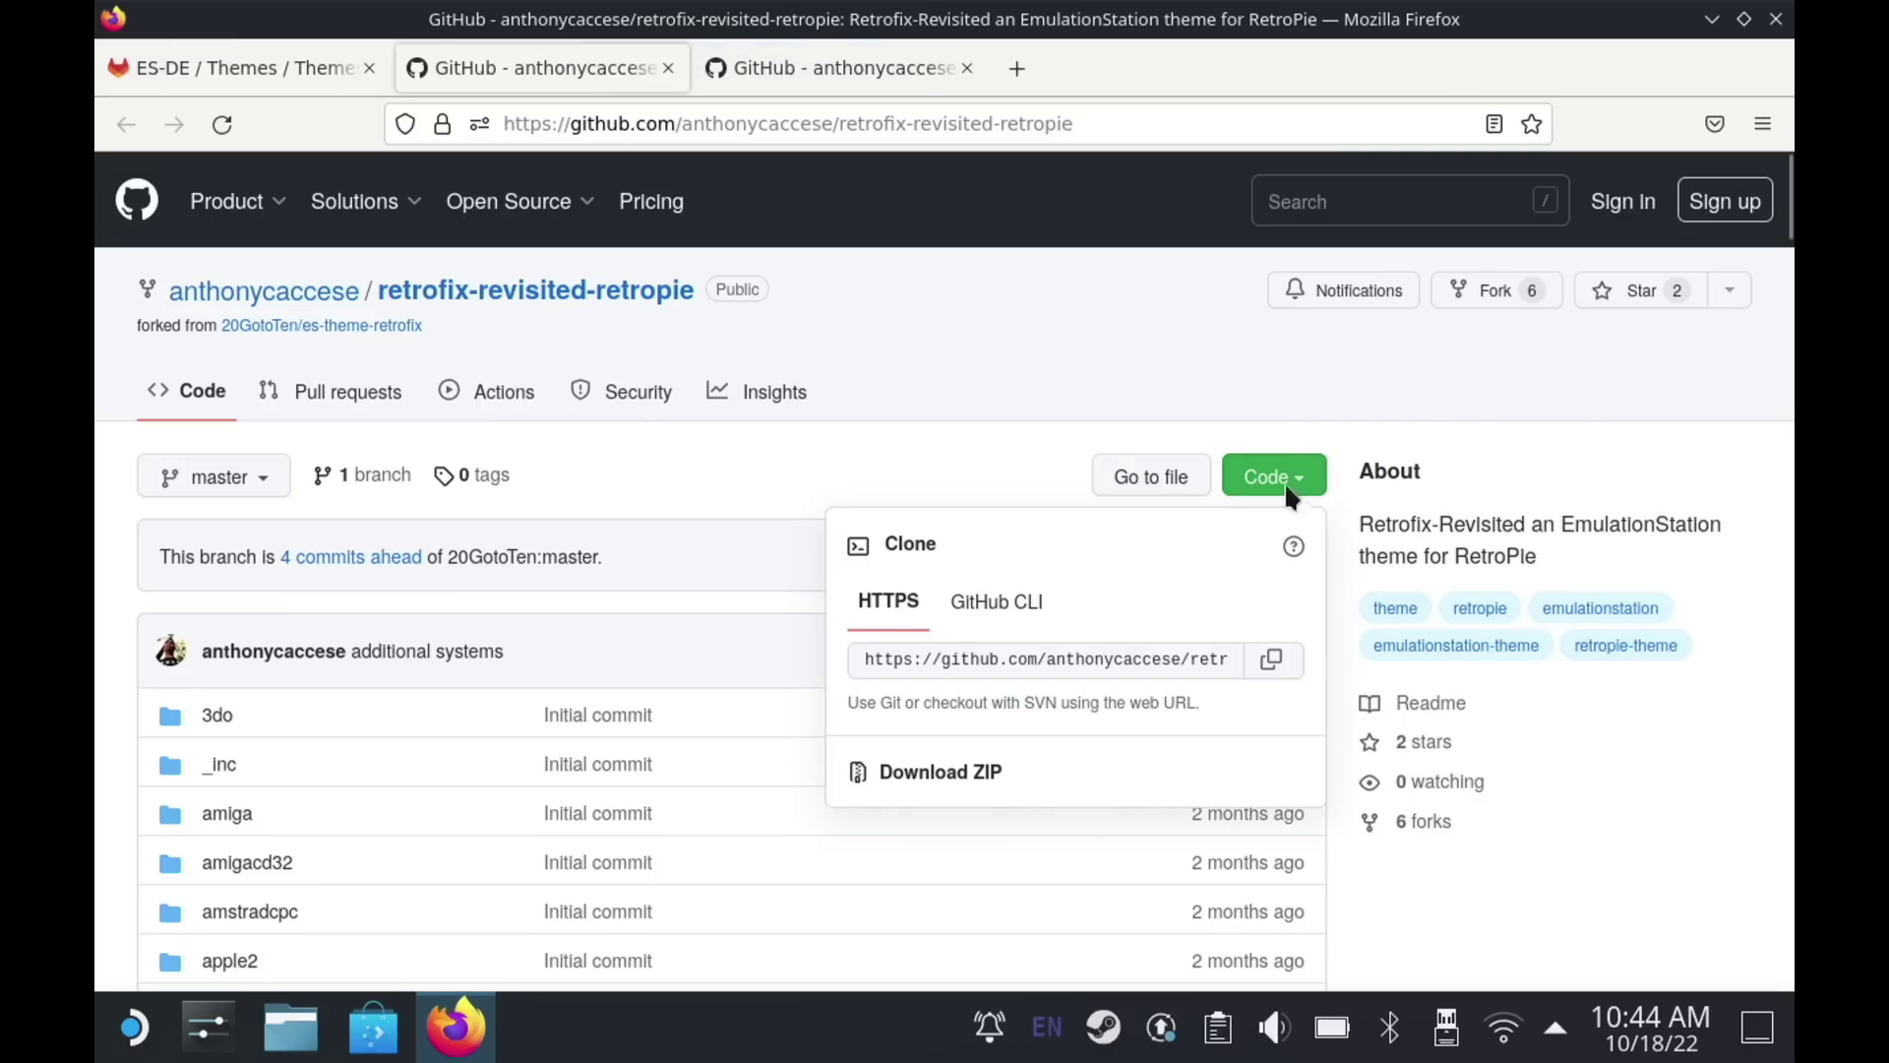
# - Download the repository as retrofix-revisited-retropie-master.zip
pyautogui.click(939, 783)
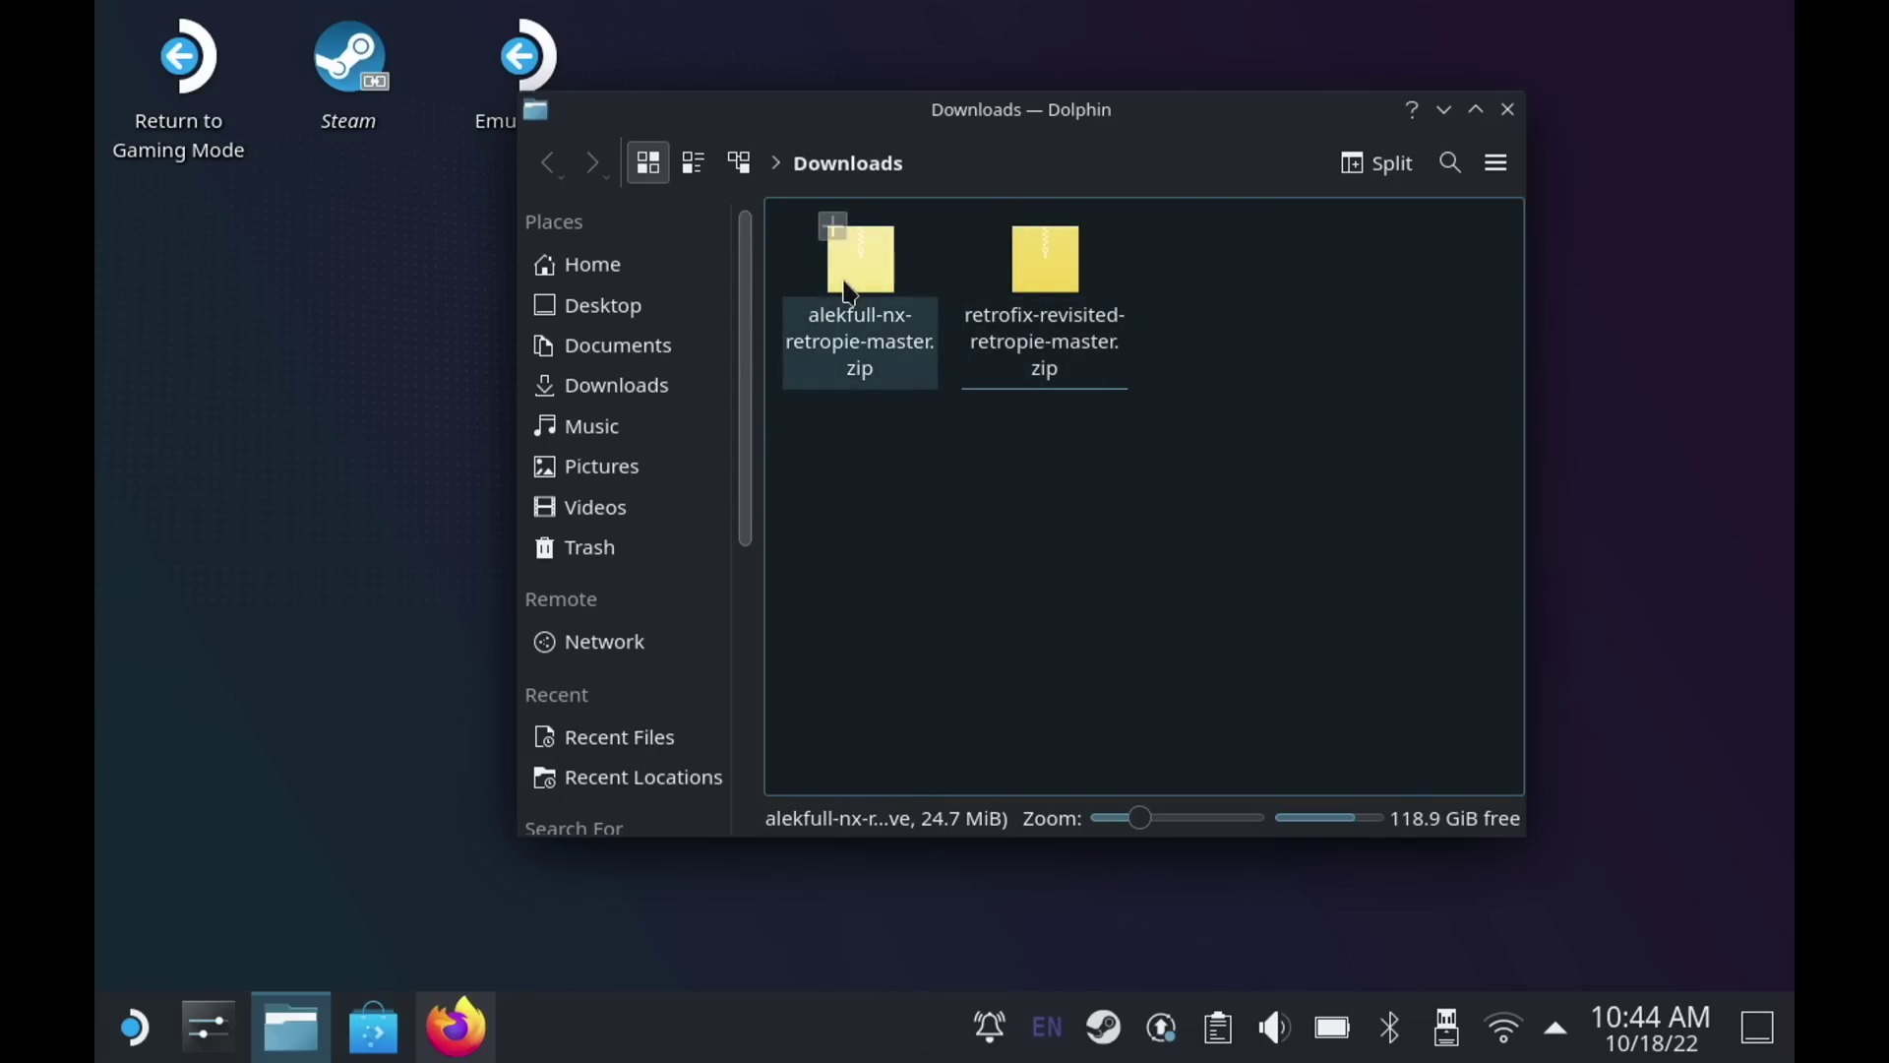
# - Copy both theme zips from Downloads into the hidden .emulationstation/themes folder
pyautogui.moveTo(882, 567); pyautogui.dragTo(1013, 220)
pyautogui.rightClick(1049, 264)
pyautogui.click(1149, 453)
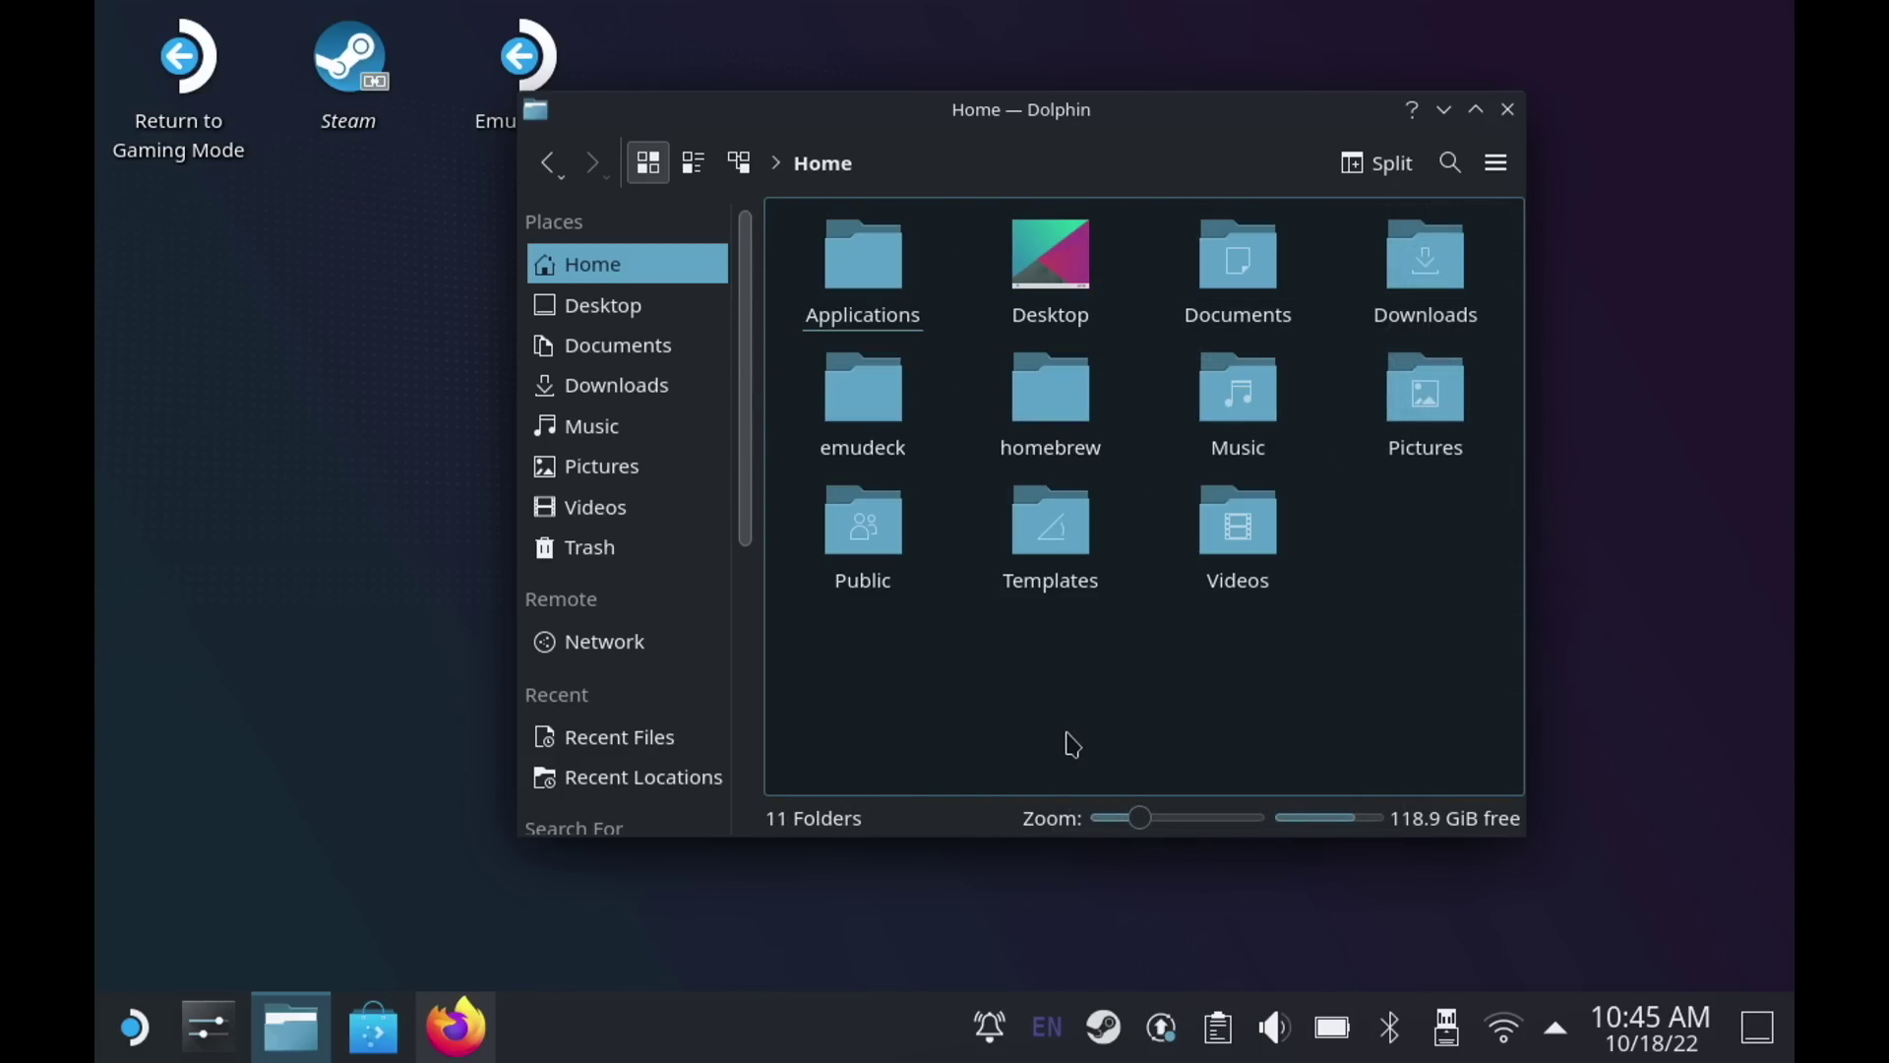
pyautogui.click(1475, 110)
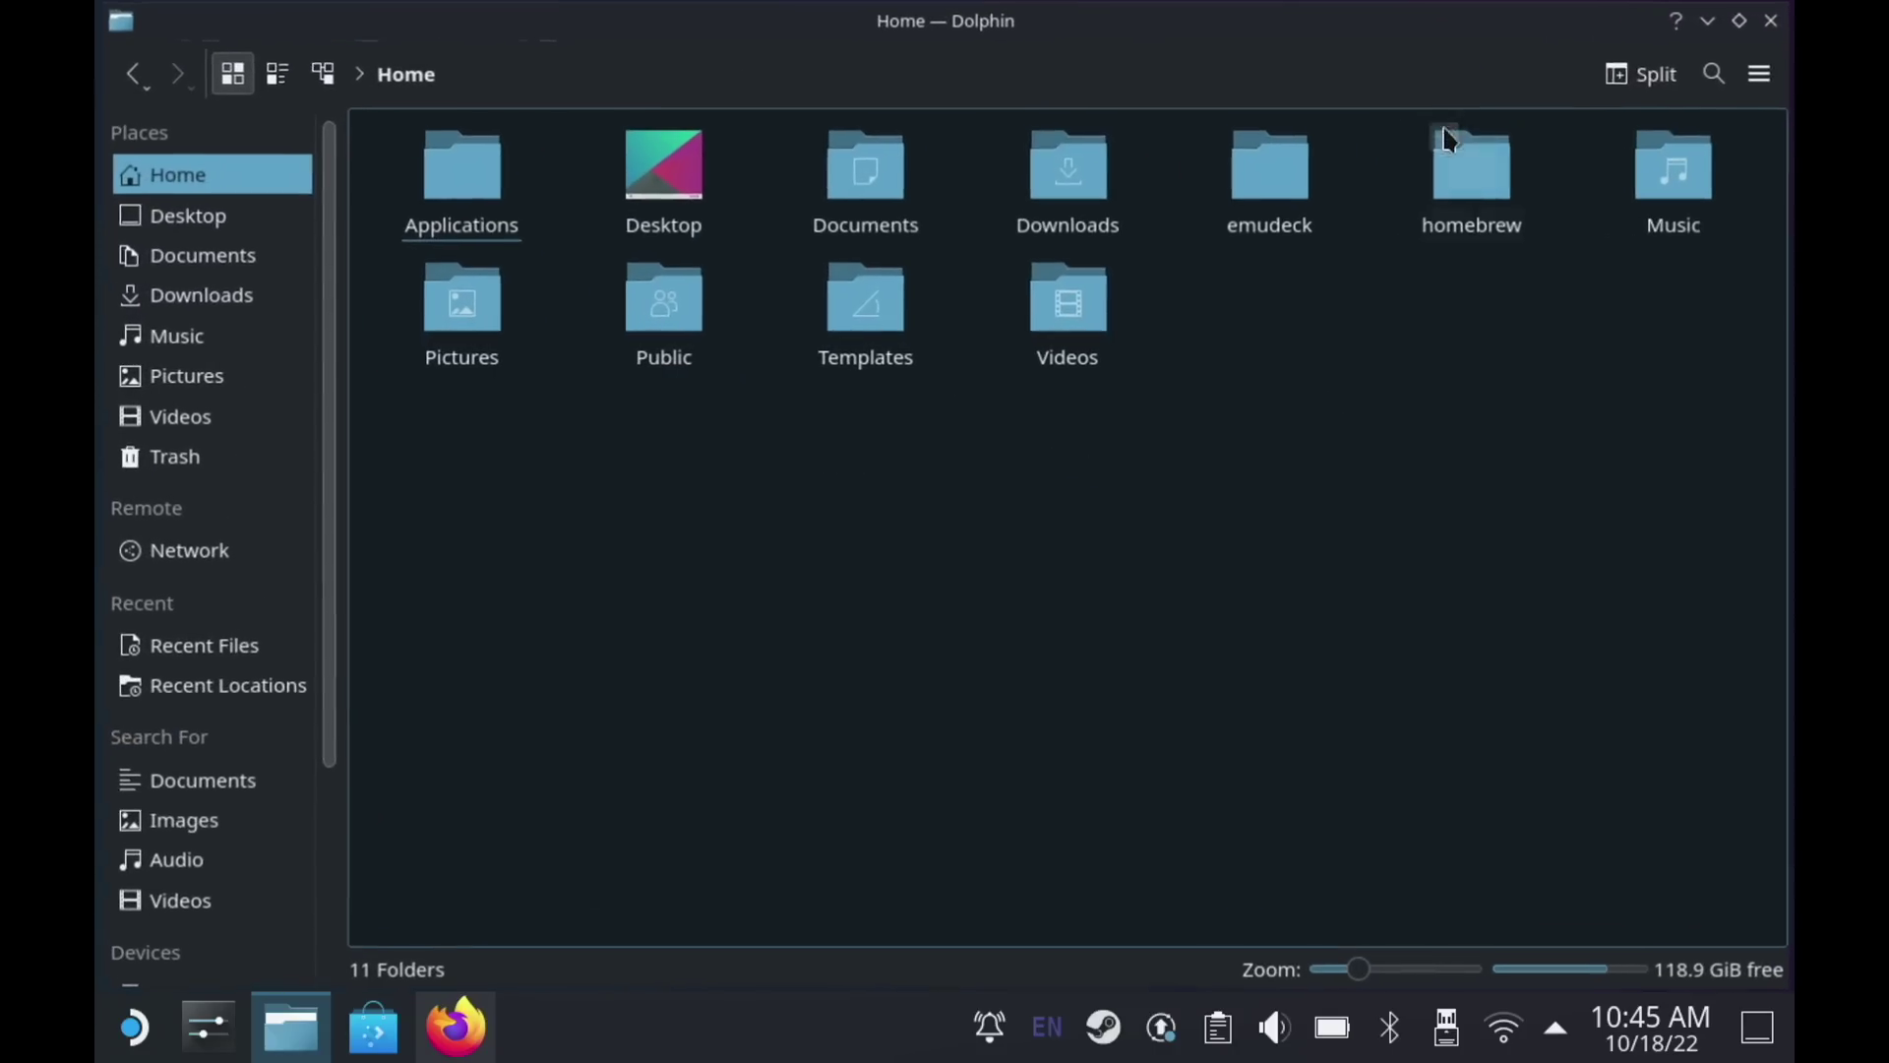
pyautogui.click(1766, 98)
pyautogui.click(1552, 393)
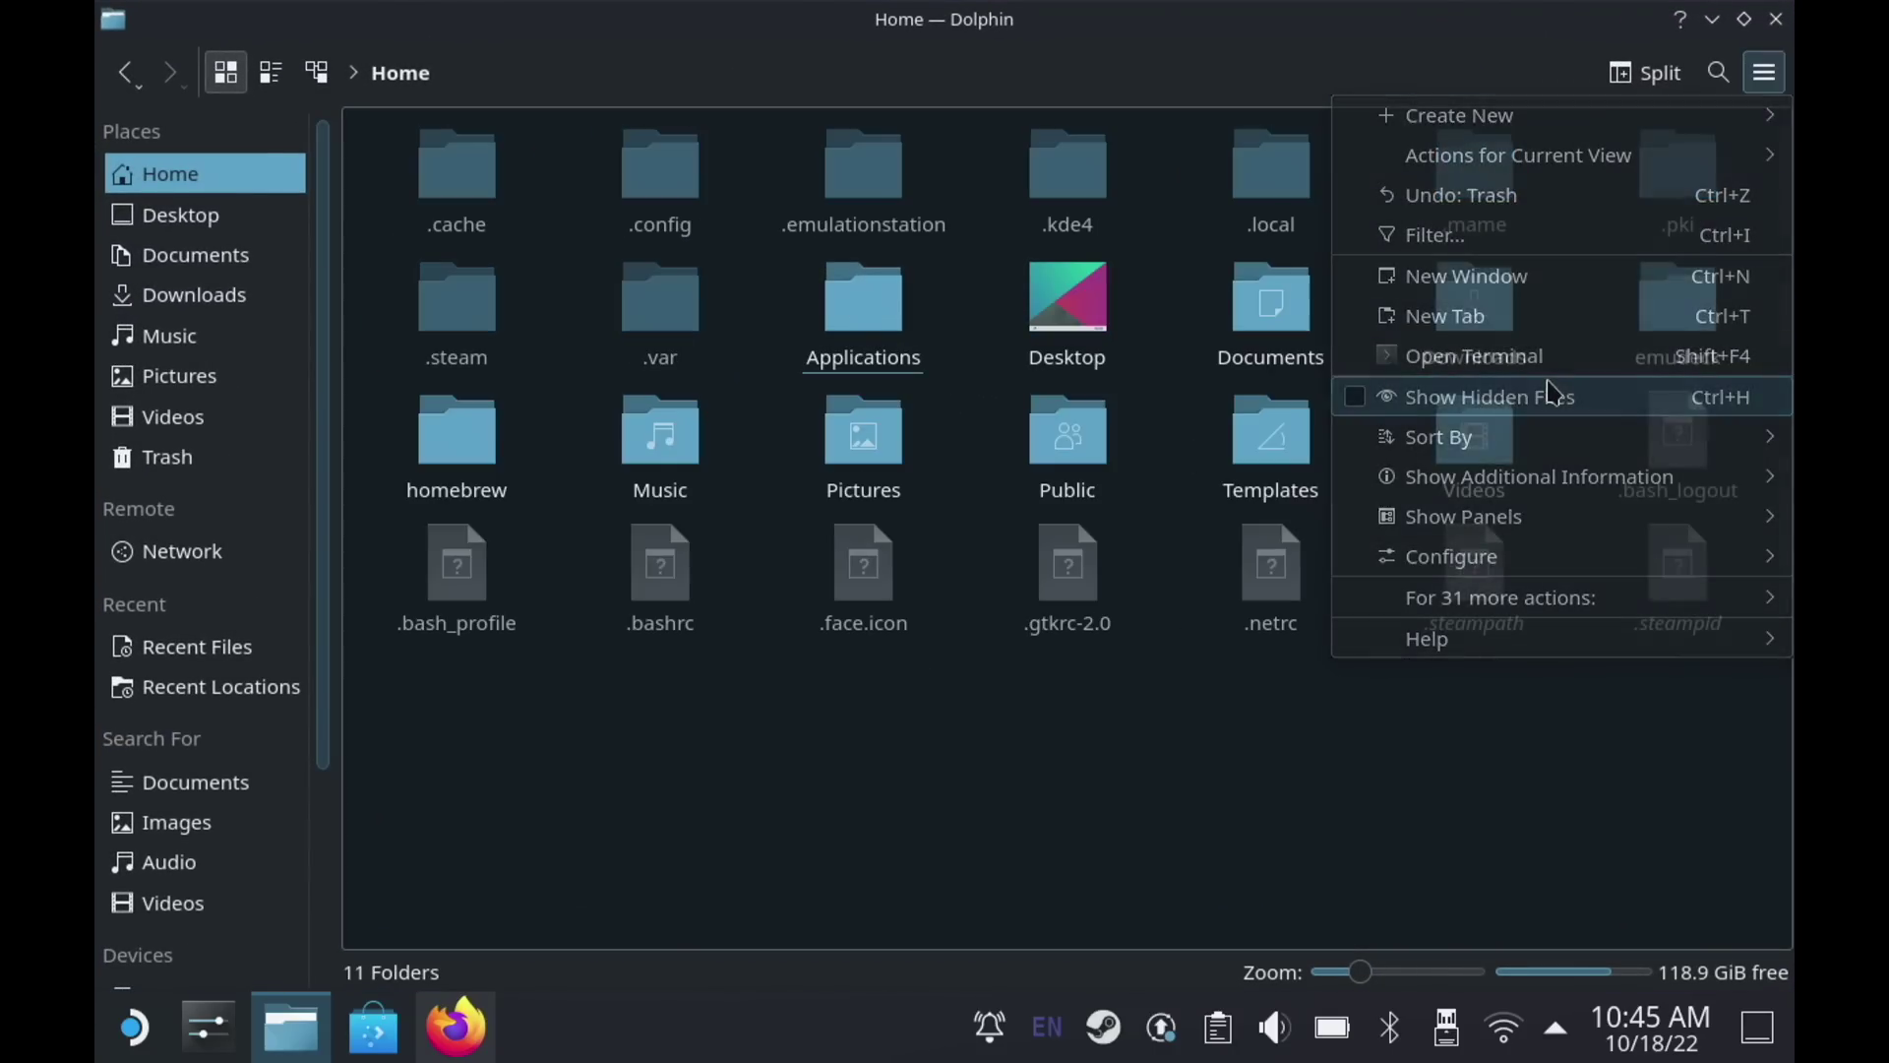
pyautogui.click(872, 177)
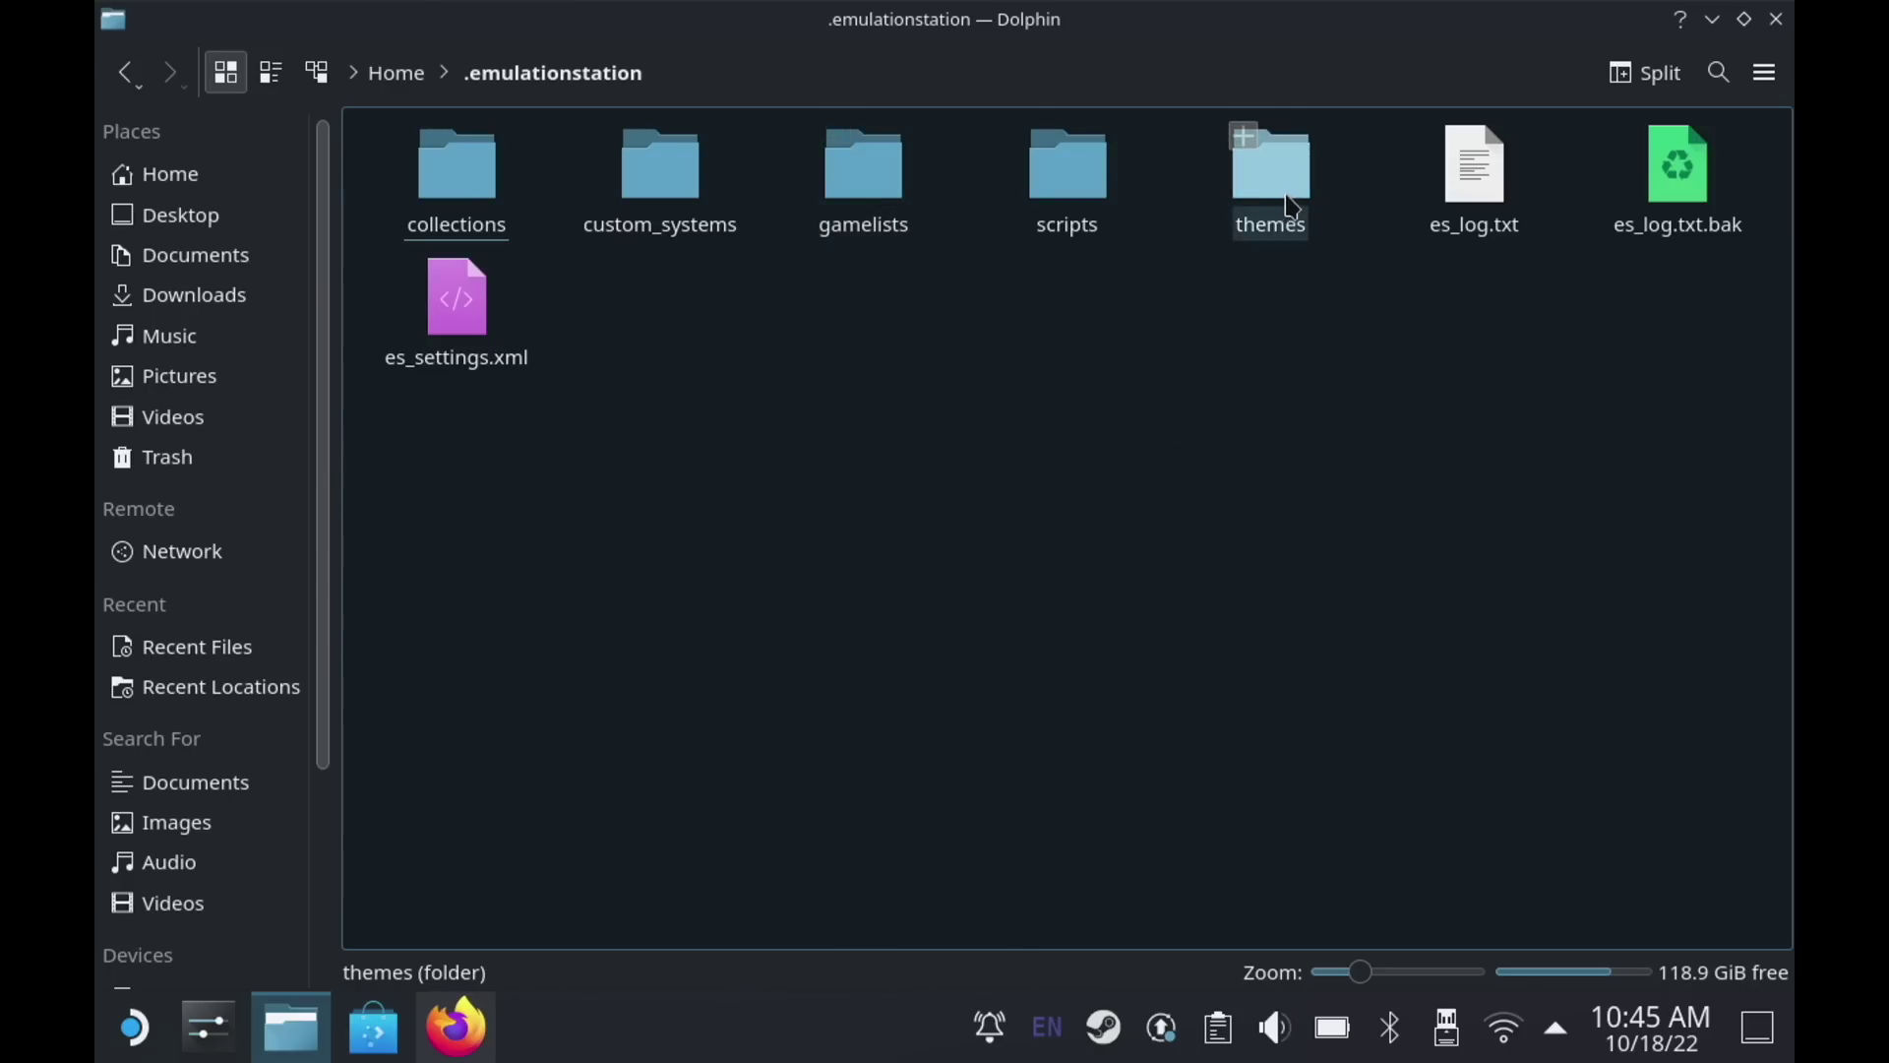
pyautogui.click(1269, 157)
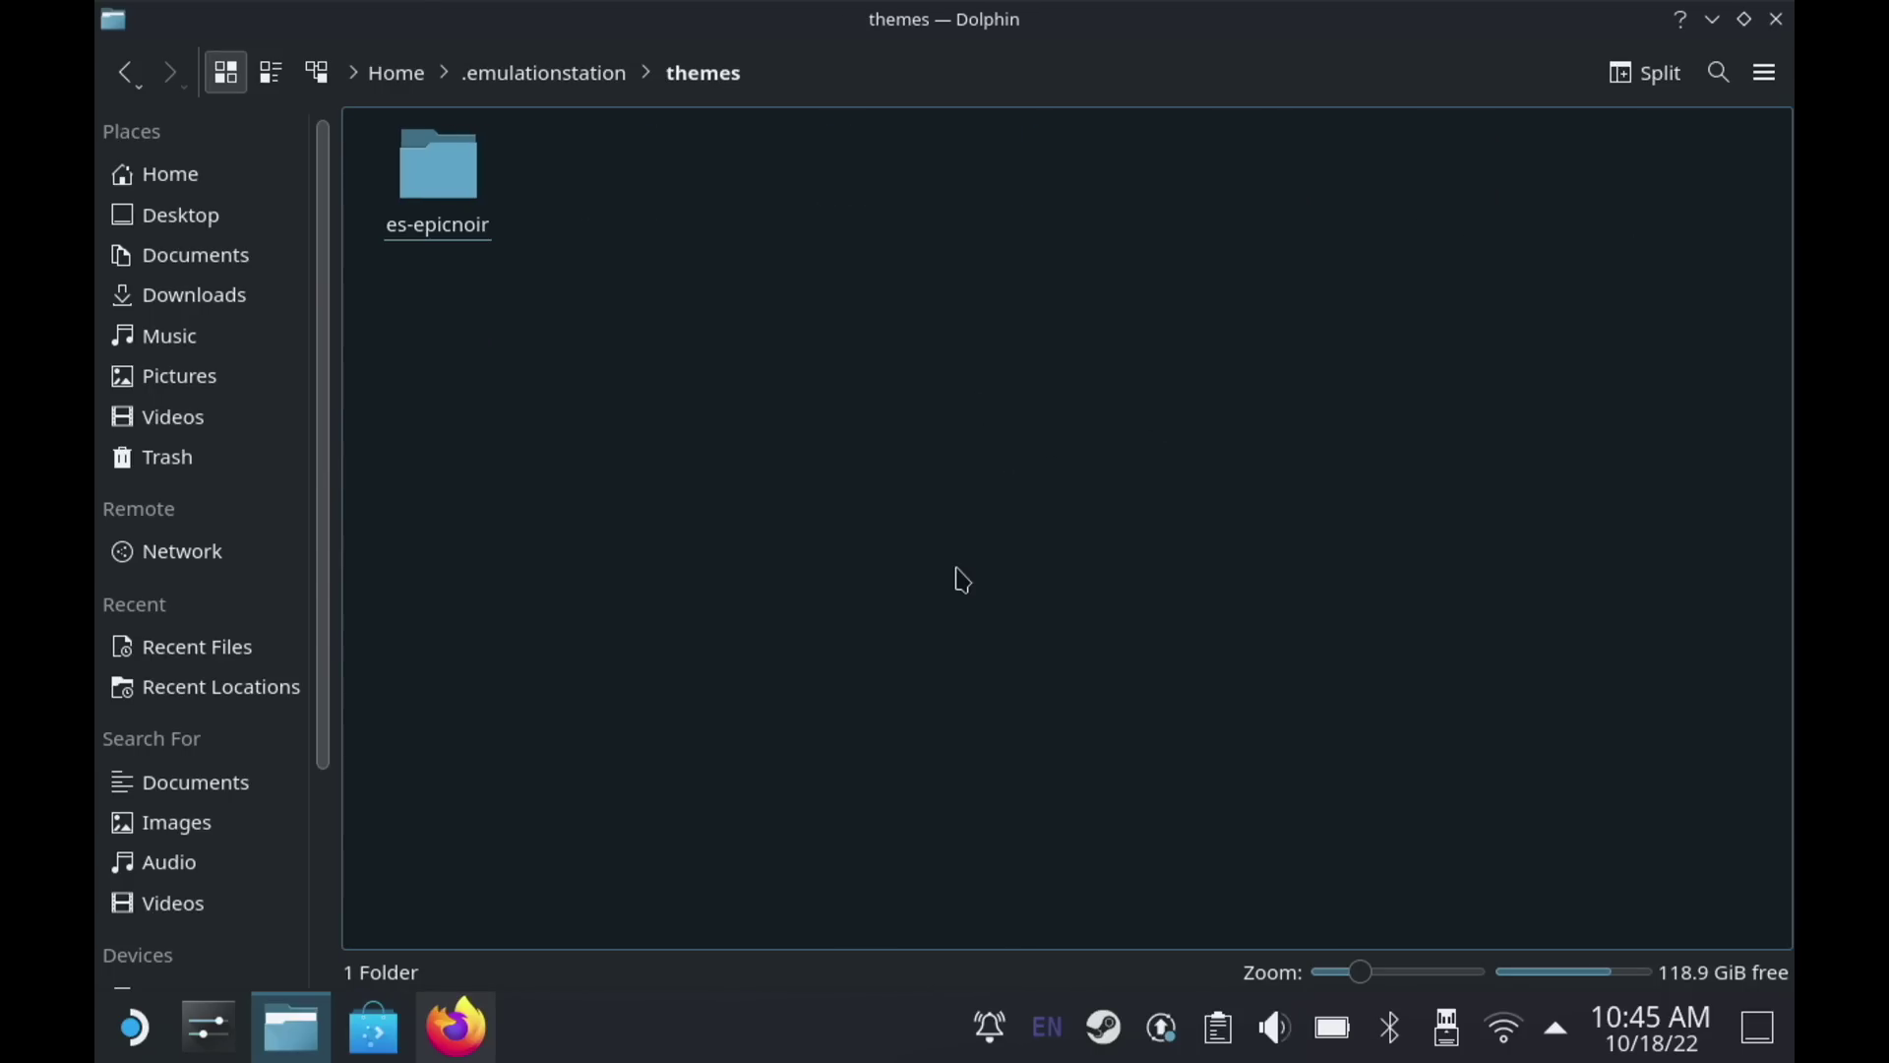
pyautogui.rightClick(876, 353)
pyautogui.click(967, 441)
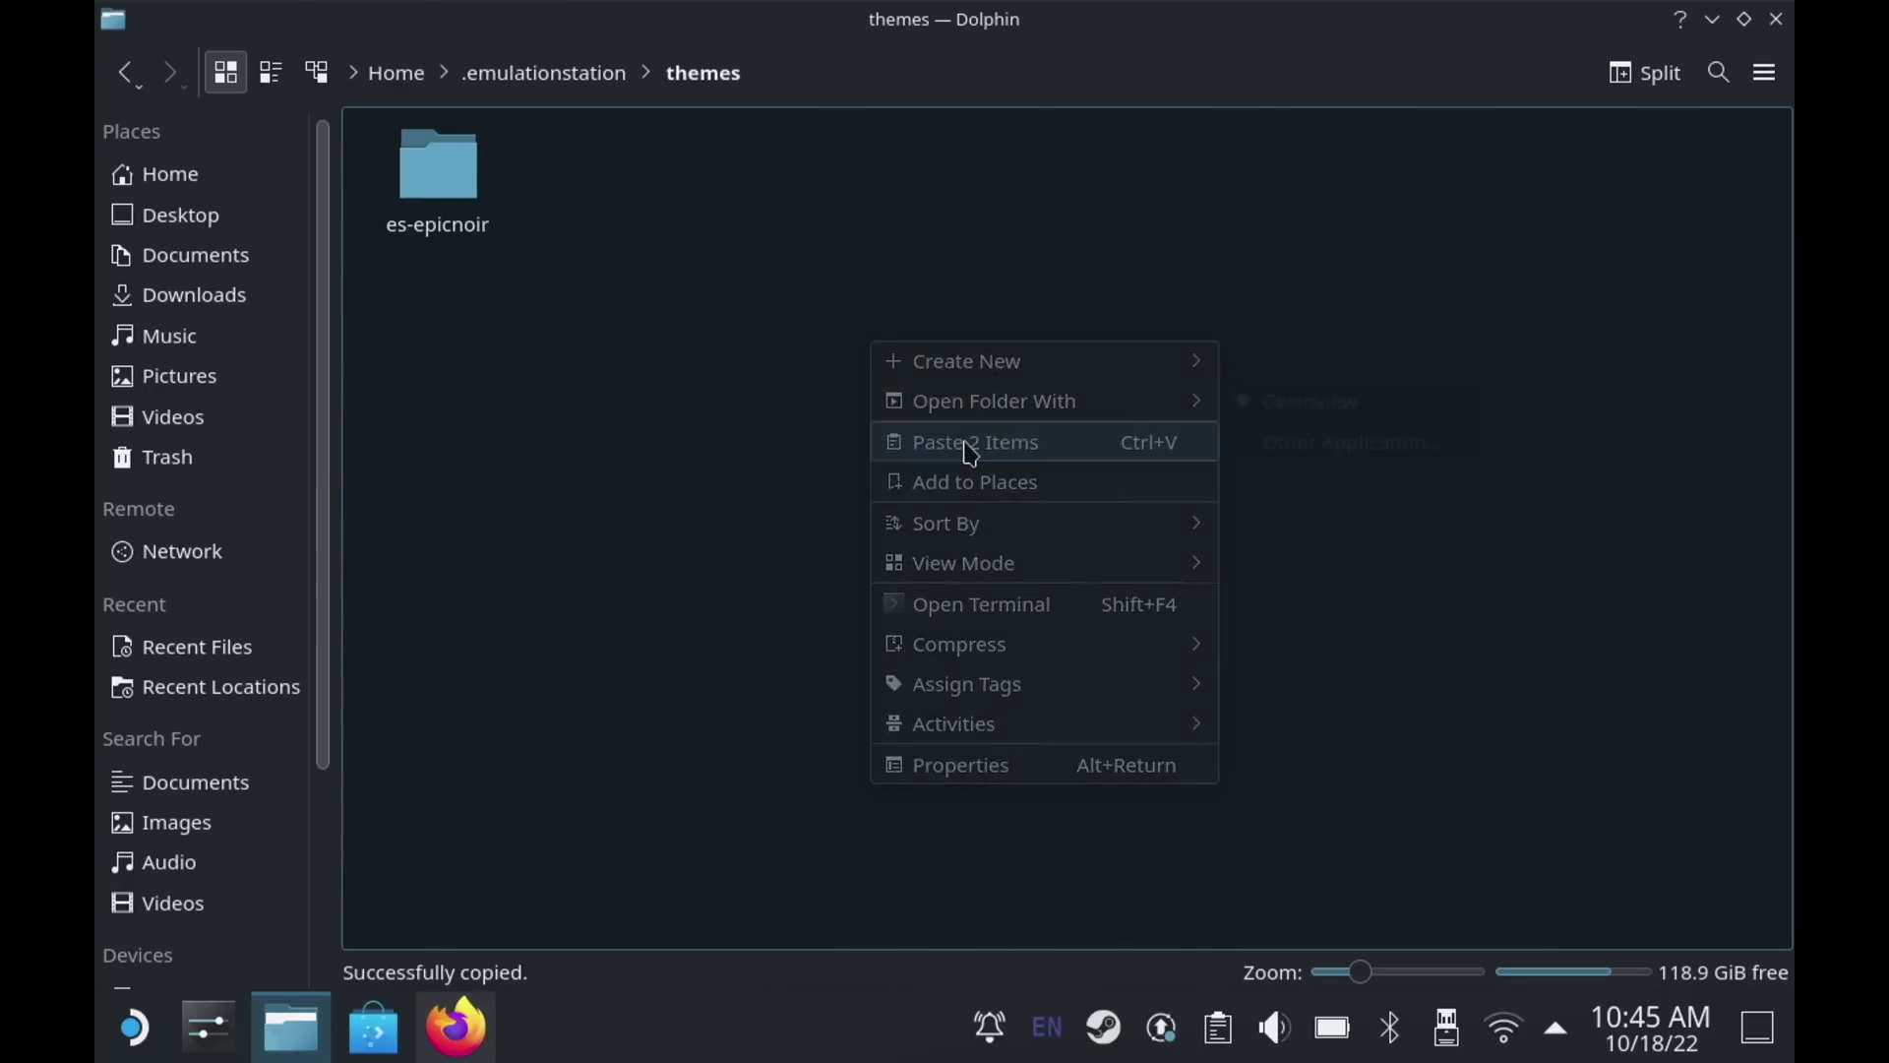
# - Extract both zip archives right there in the themes folder
pyautogui.click(941, 510)
pyautogui.moveTo(627, 482); pyautogui.dragTo(825, 177)
pyautogui.rightClick(825, 180)
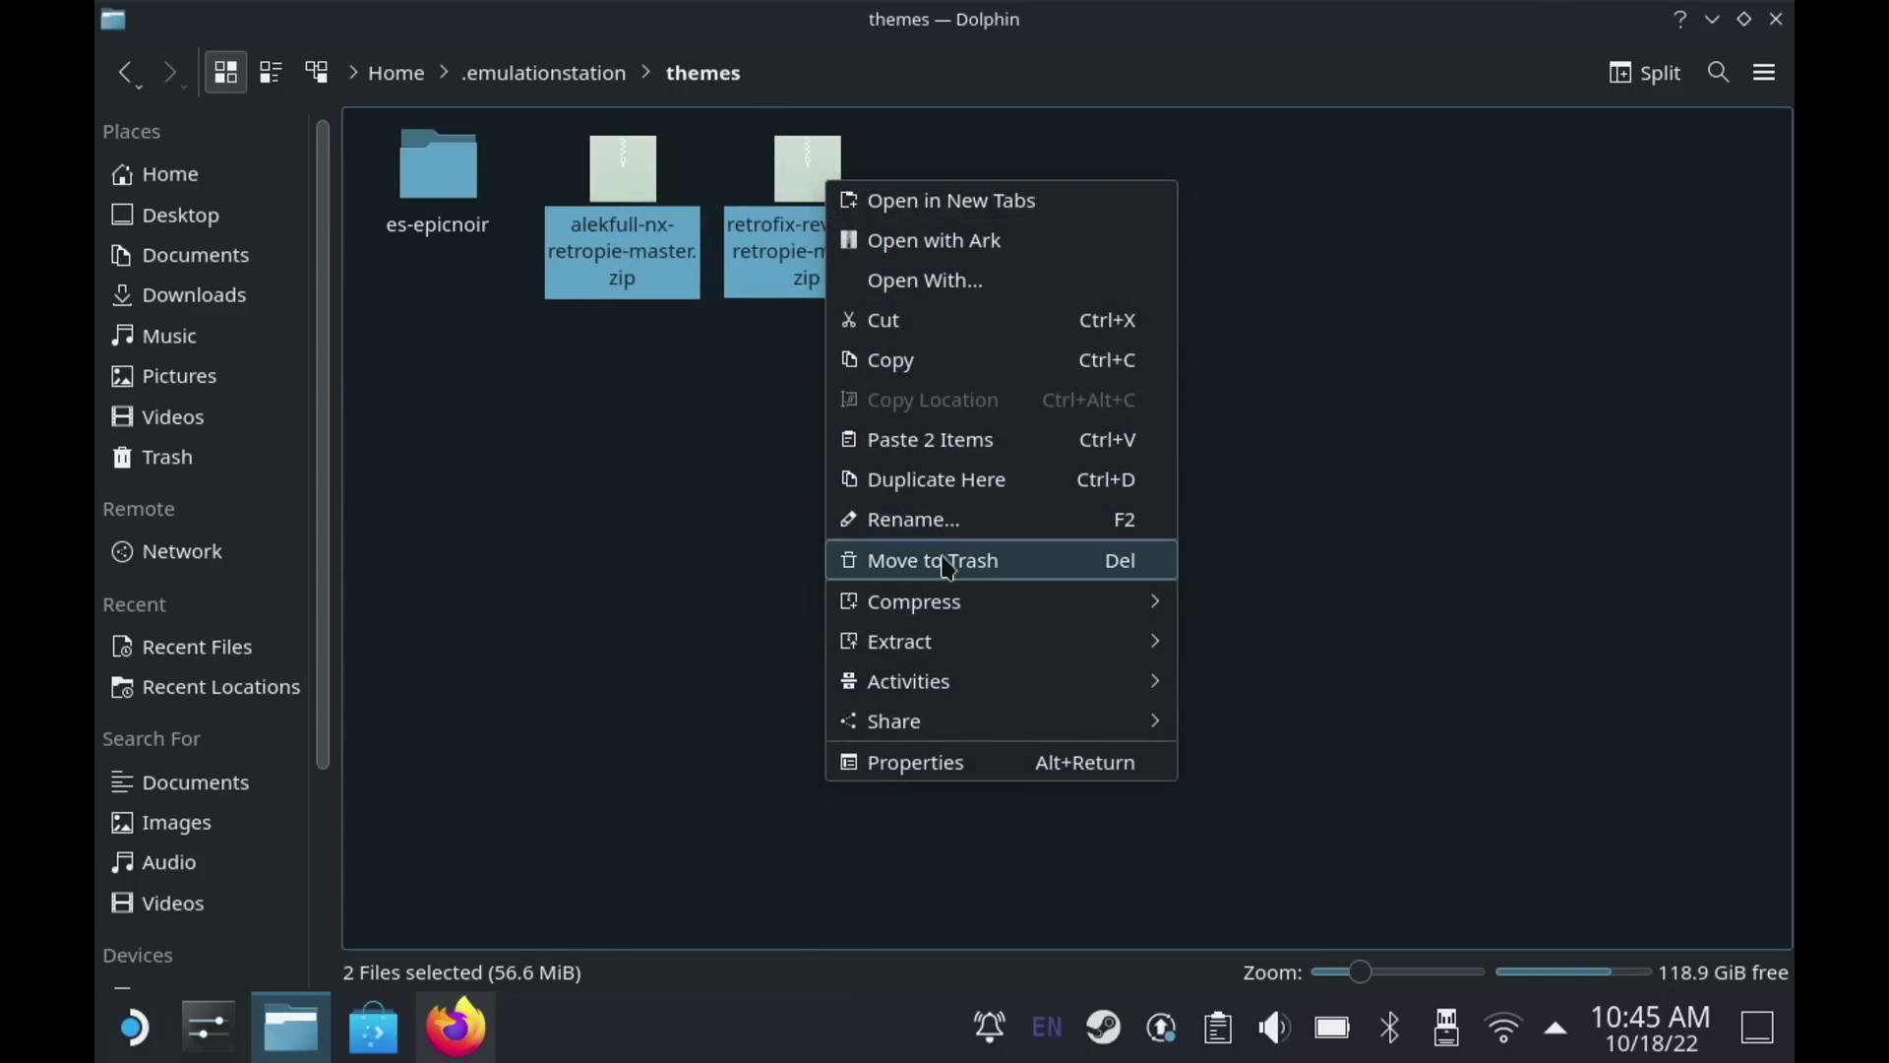
pyautogui.moveTo(949, 640)
pyautogui.click(1238, 649)
# - Move the two leftover zips to Trash and open alekfull-nx-retropie-master
pyautogui.click(1194, 303)
pyautogui.moveTo(1307, 166); pyautogui.dragTo(982, 172)
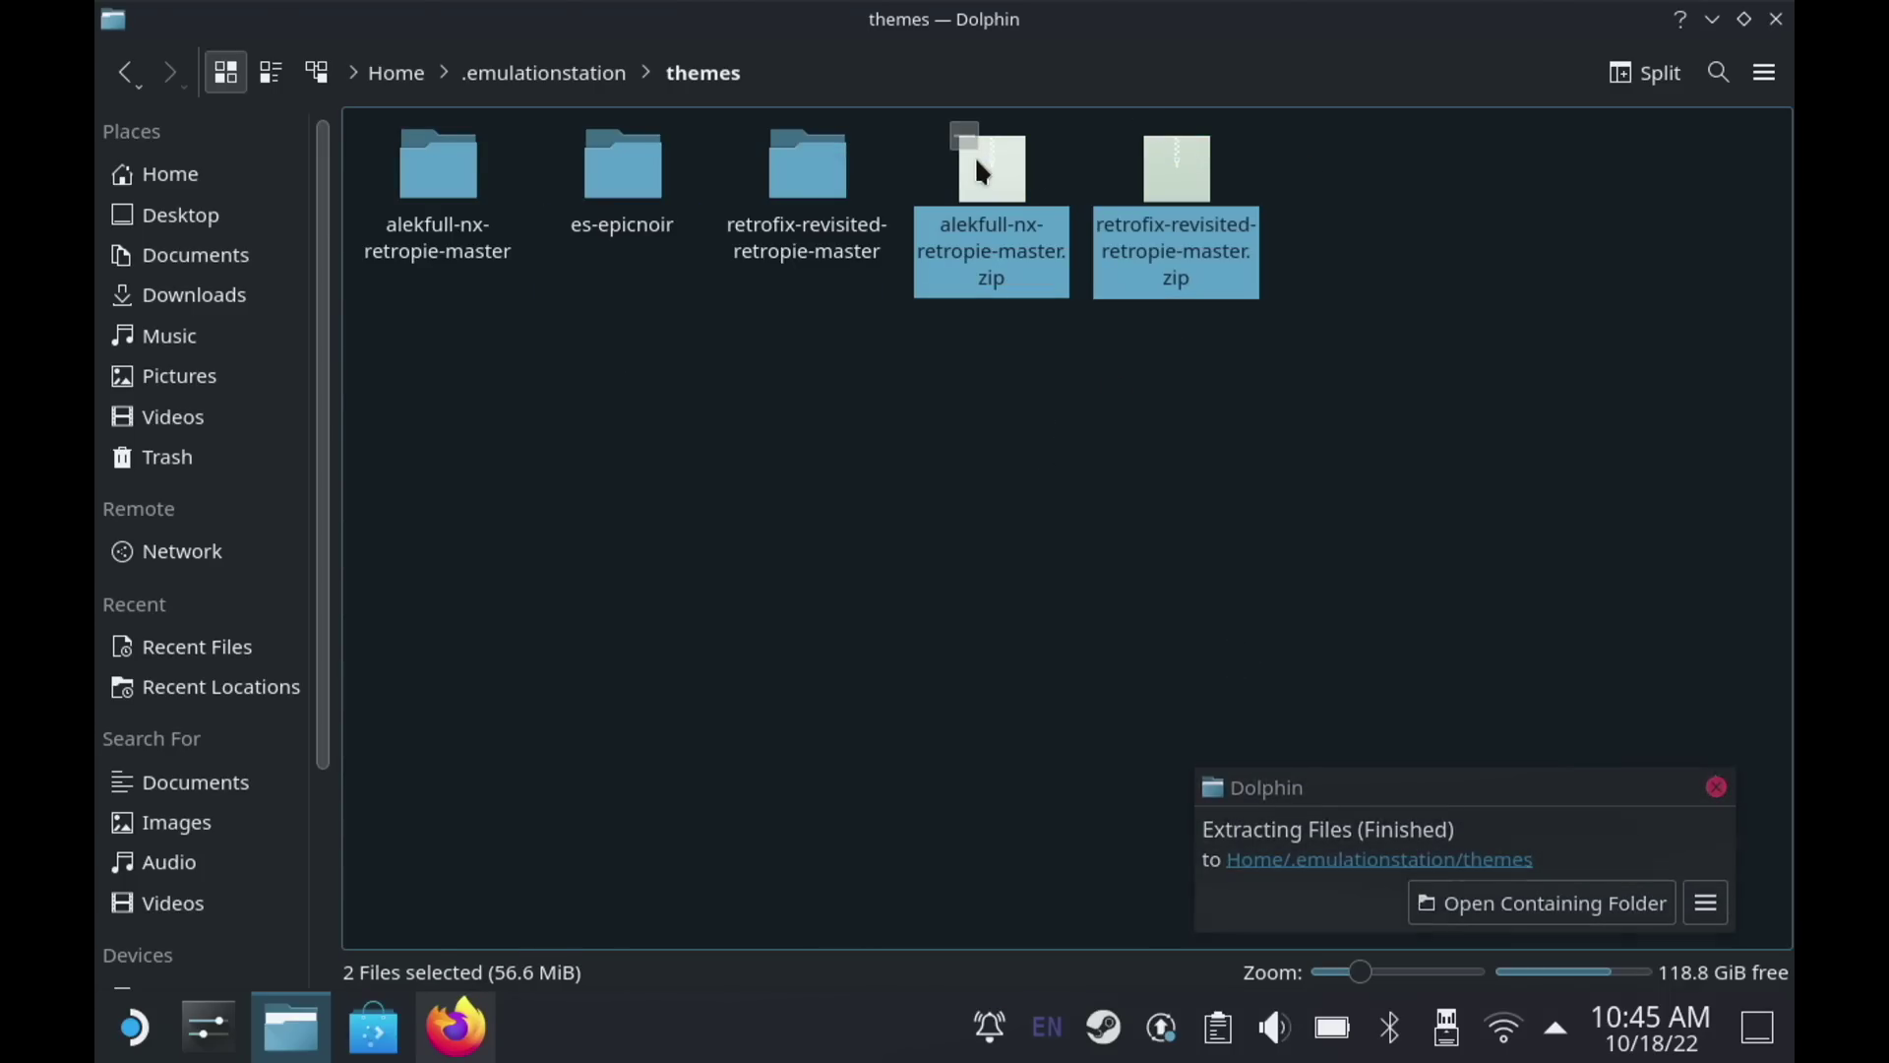
pyautogui.rightClick(977, 163)
pyautogui.click(1074, 541)
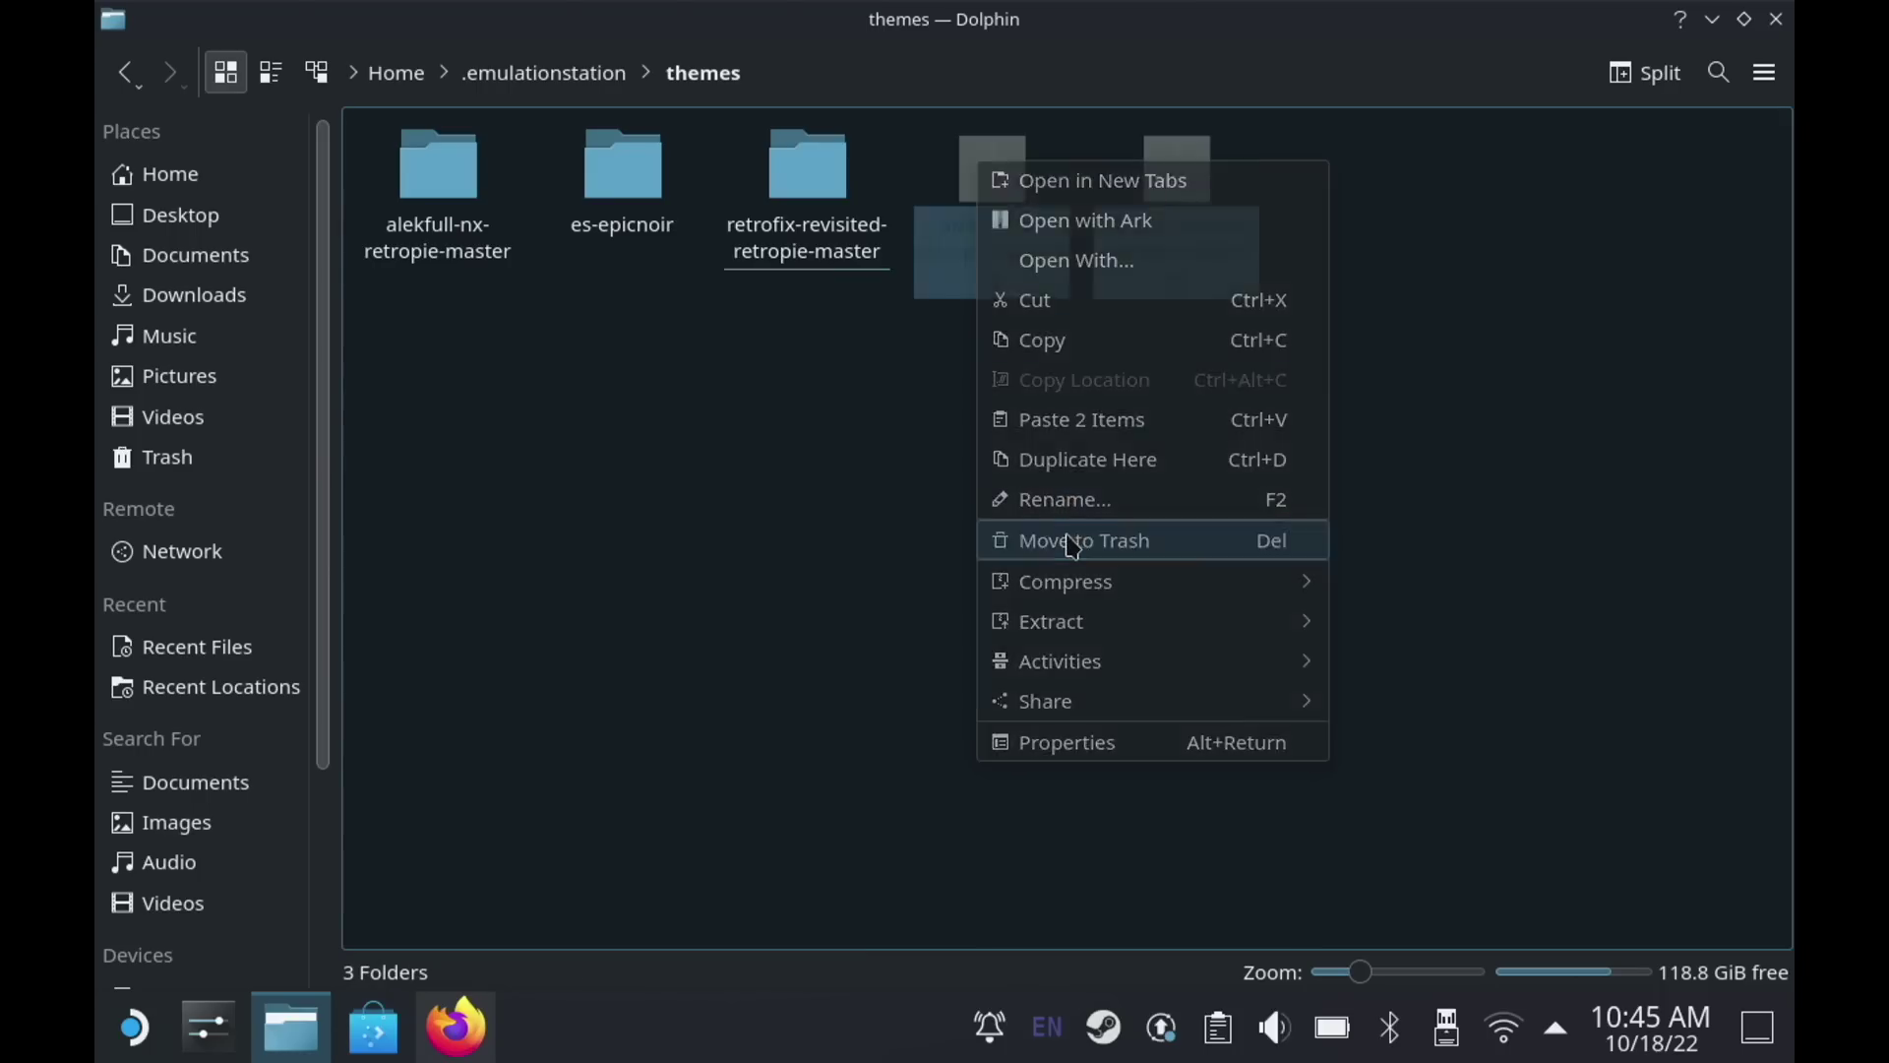
pyautogui.click(438, 173)
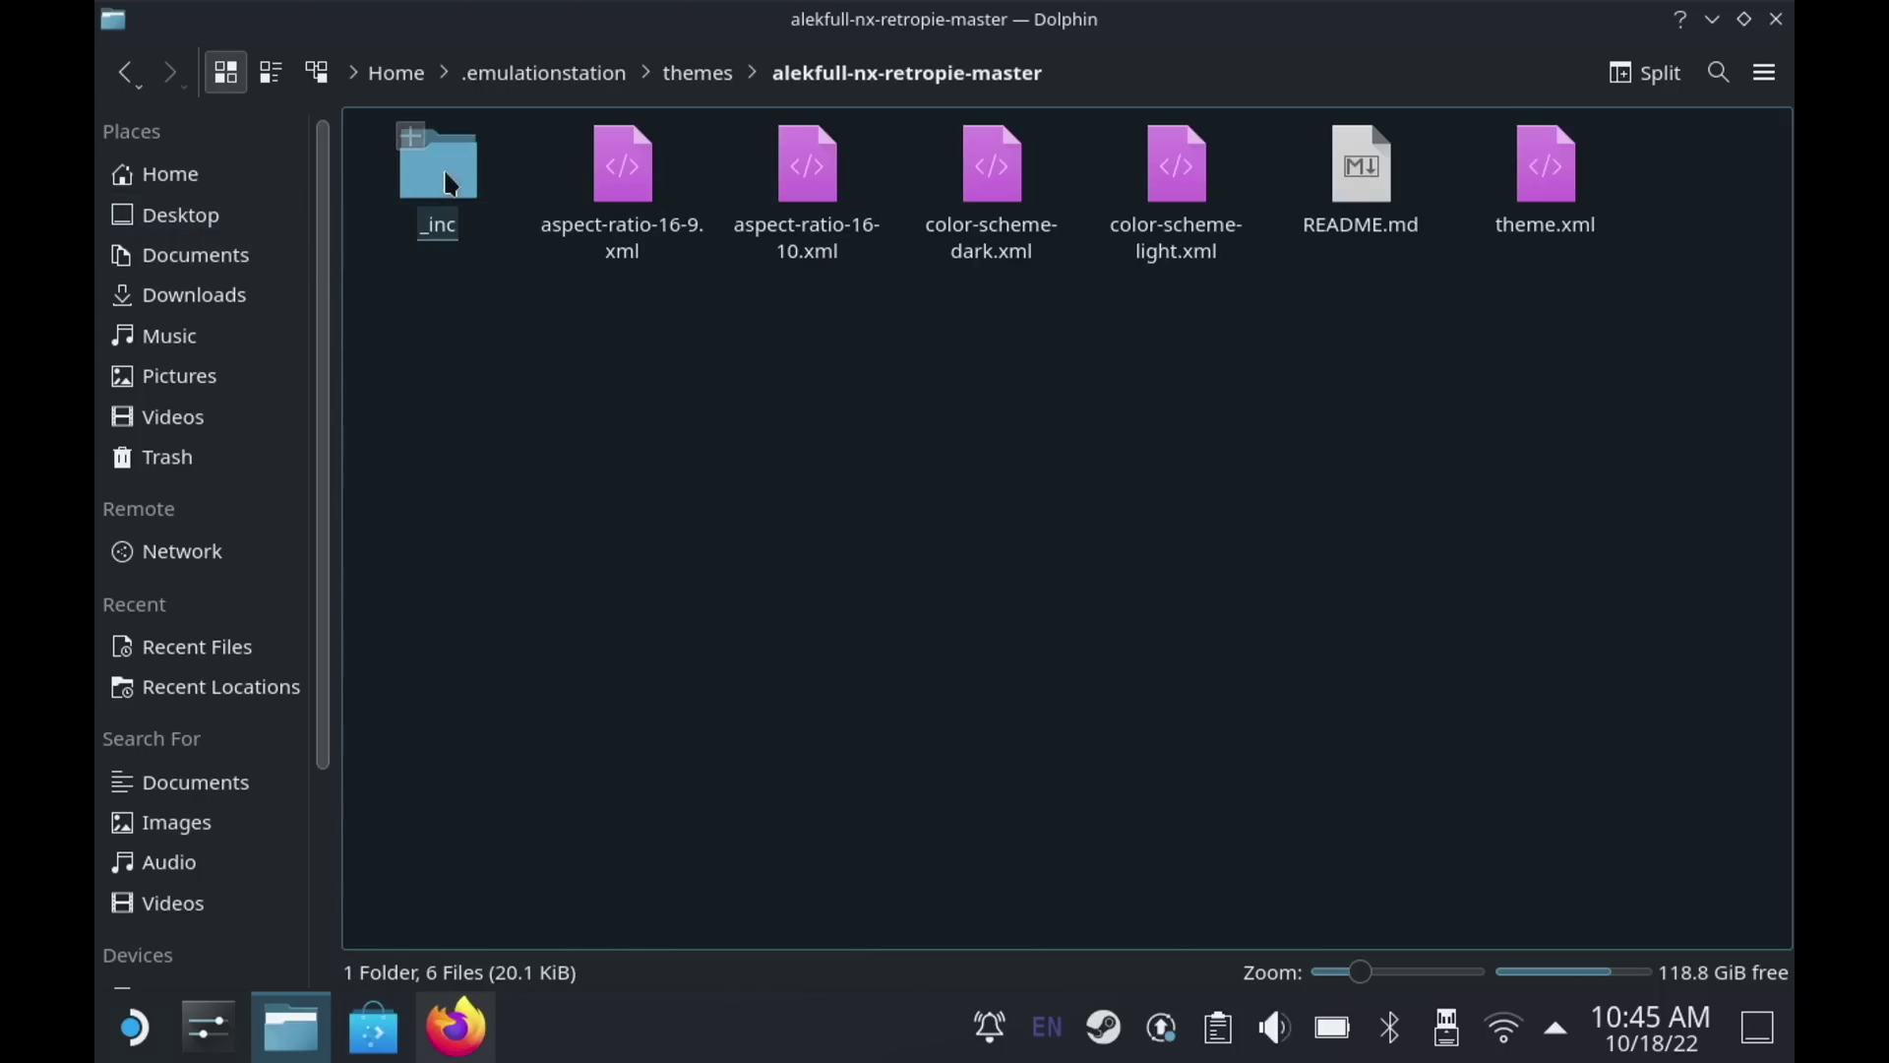
# - Open alekfull's theme.xml in KWrite, maximized
pyautogui.rightClick(1550, 185)
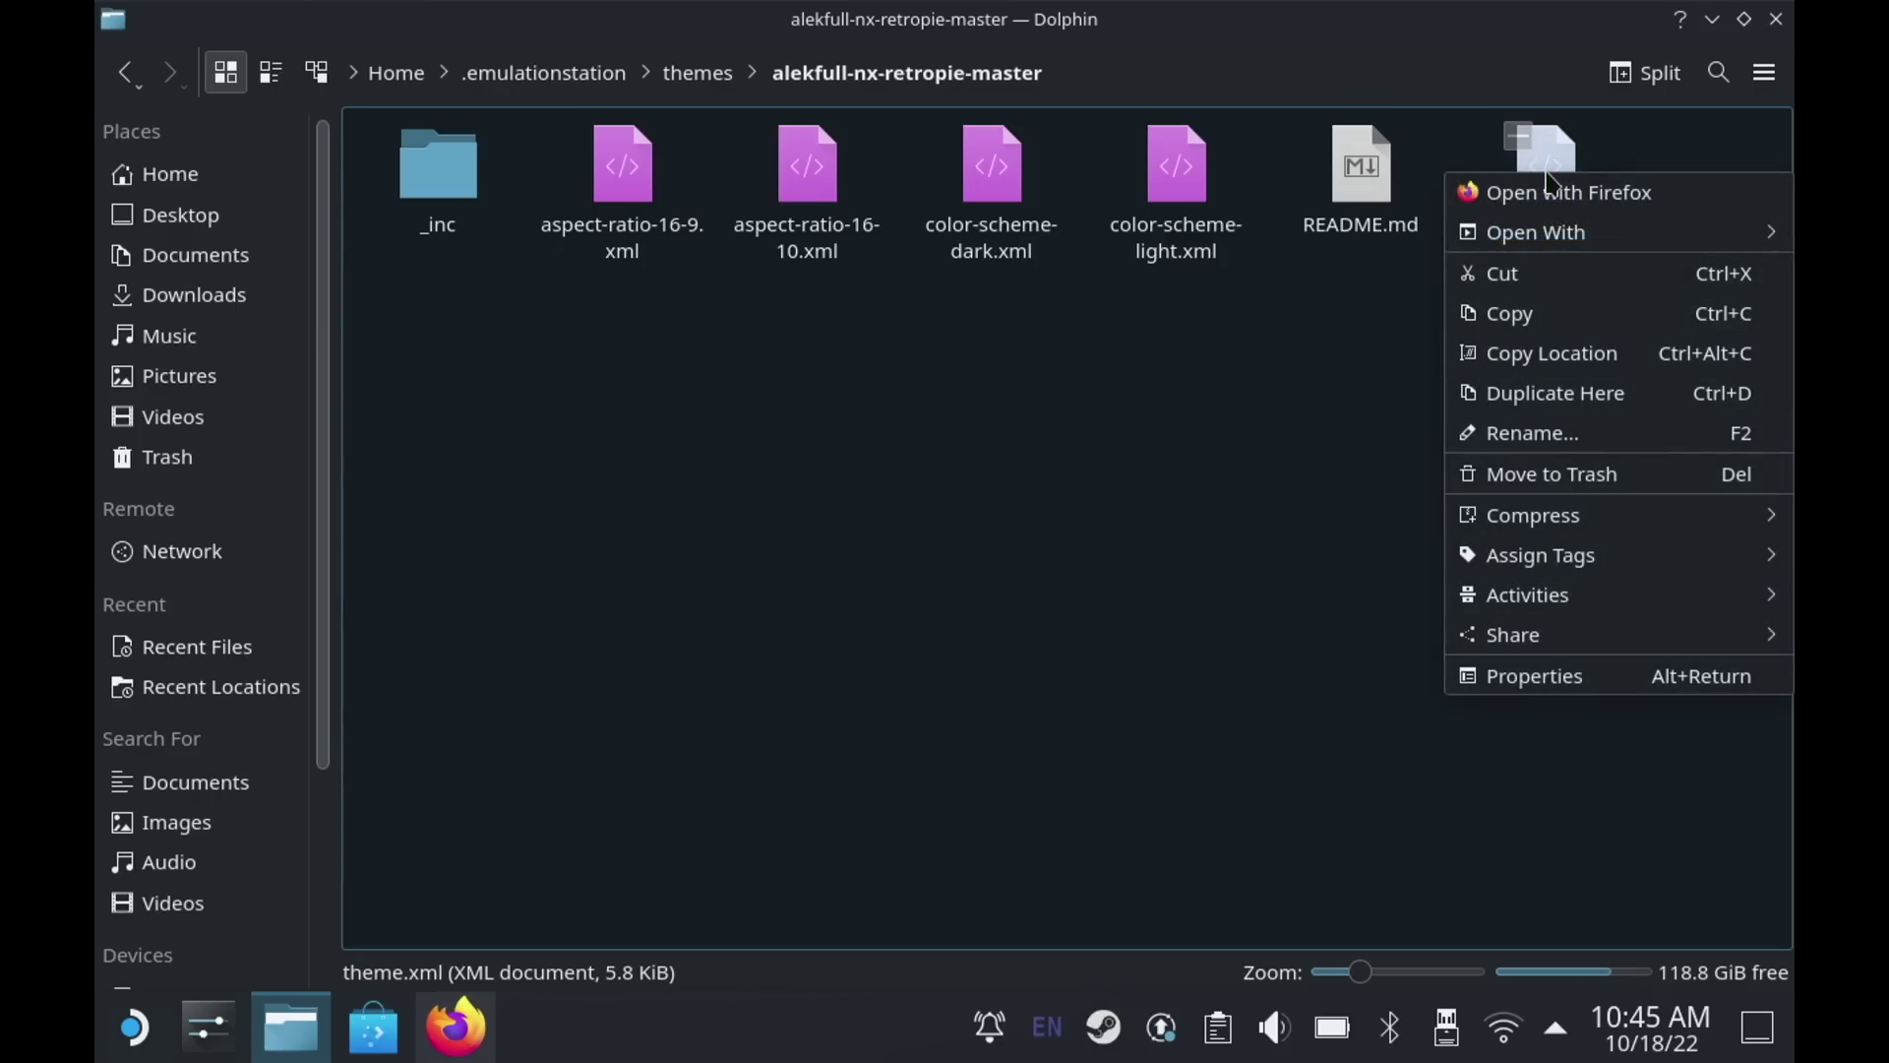
pyautogui.moveTo(1566, 232)
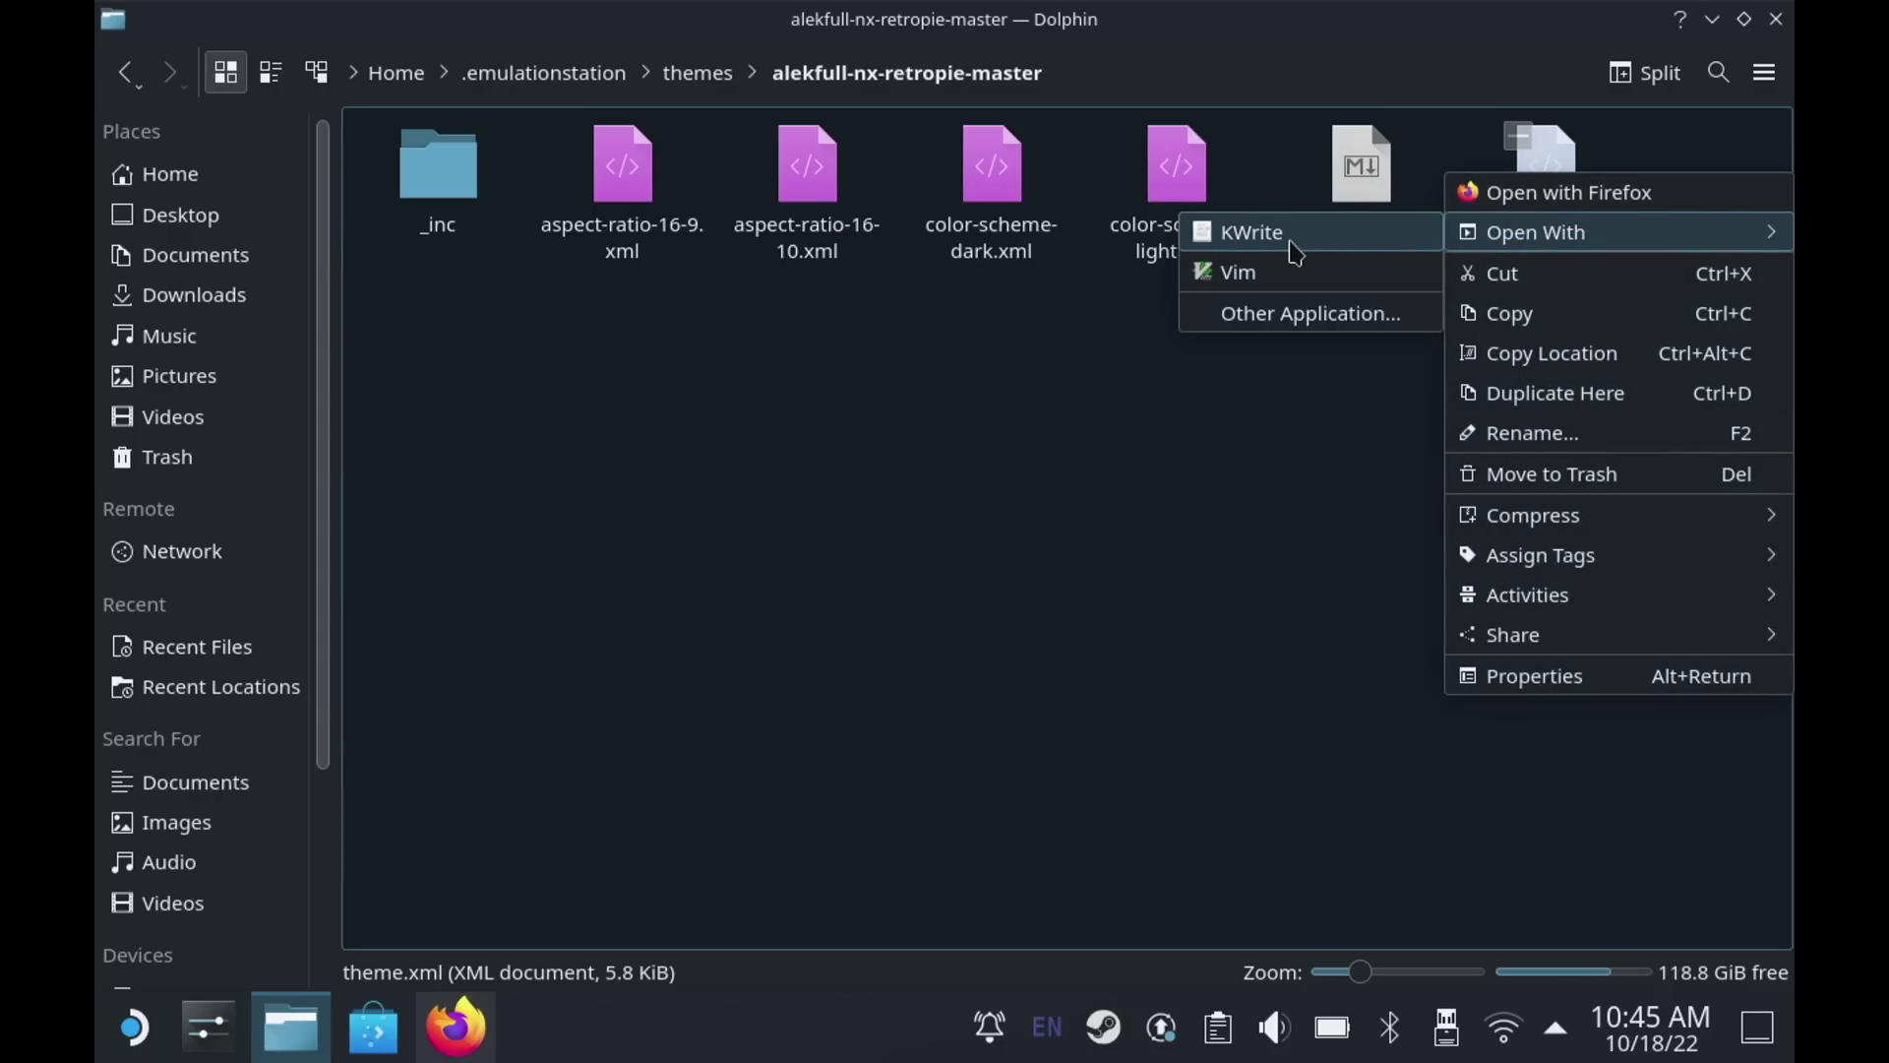
pyautogui.click(1251, 233)
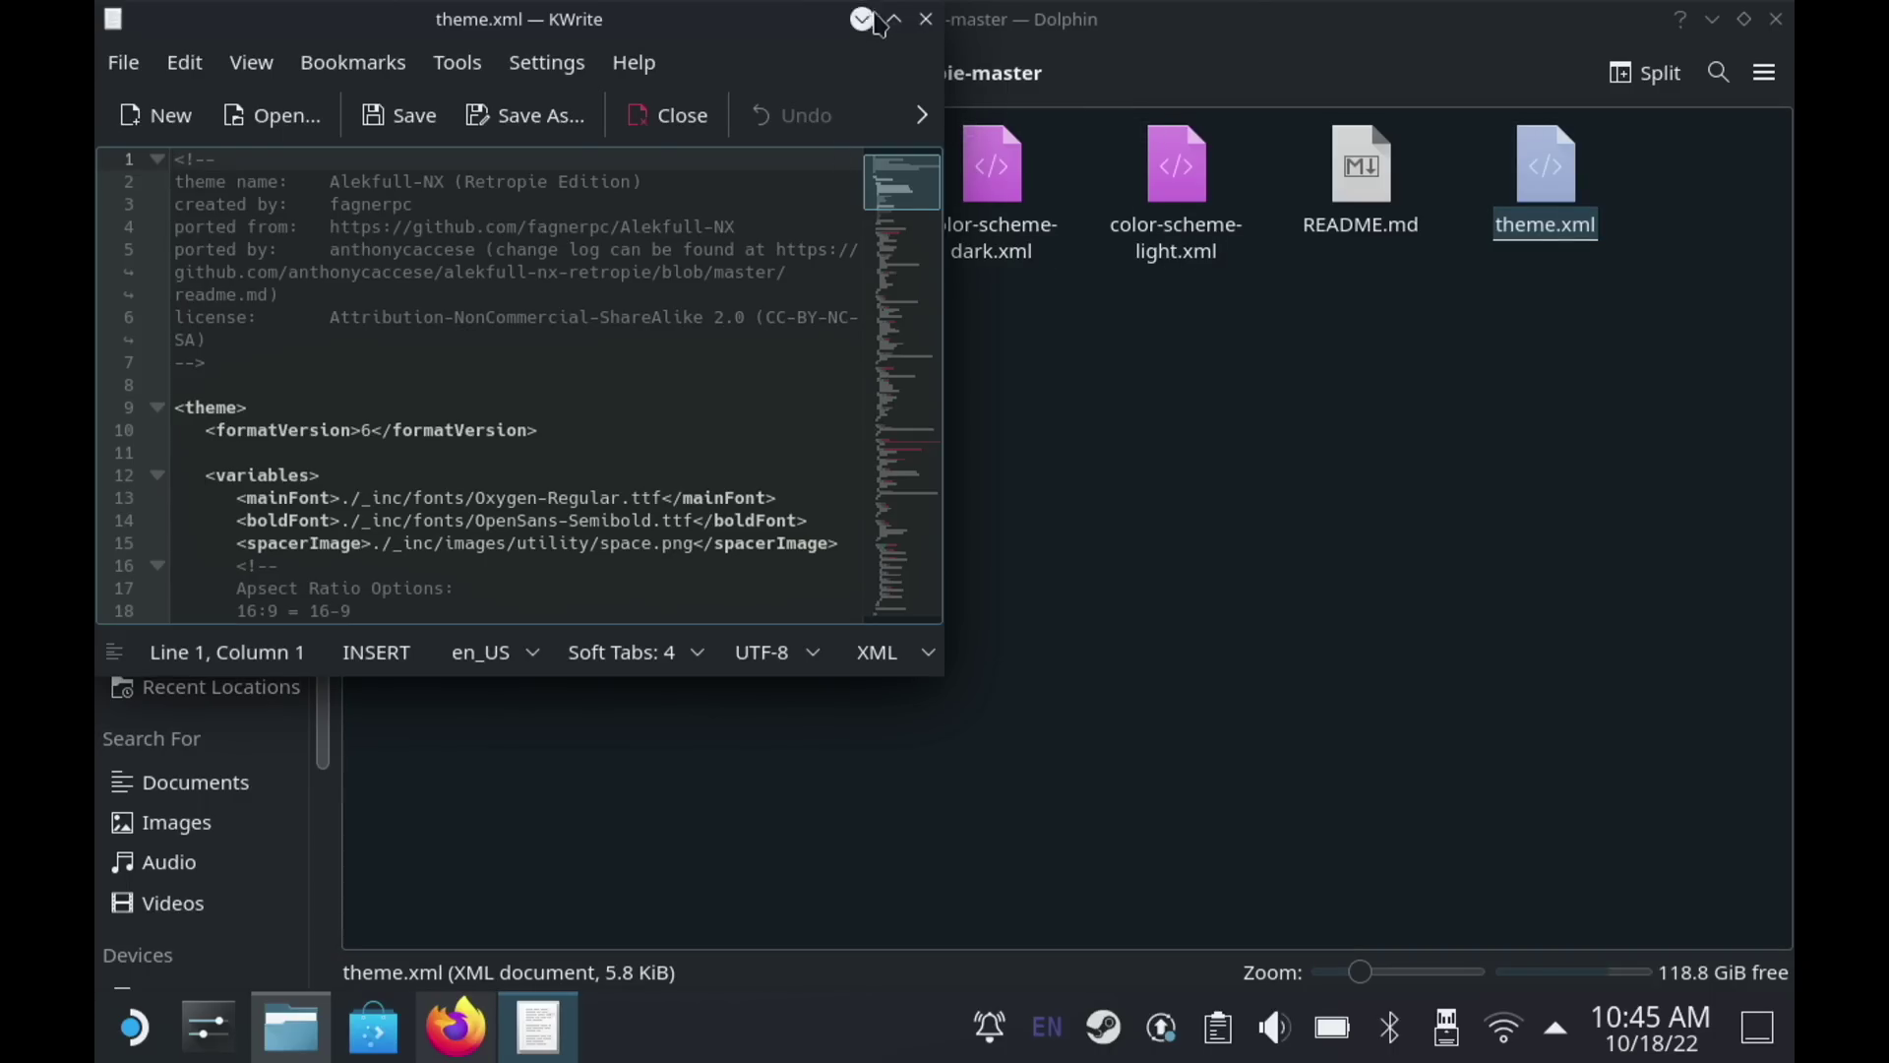
pyautogui.click(894, 19)
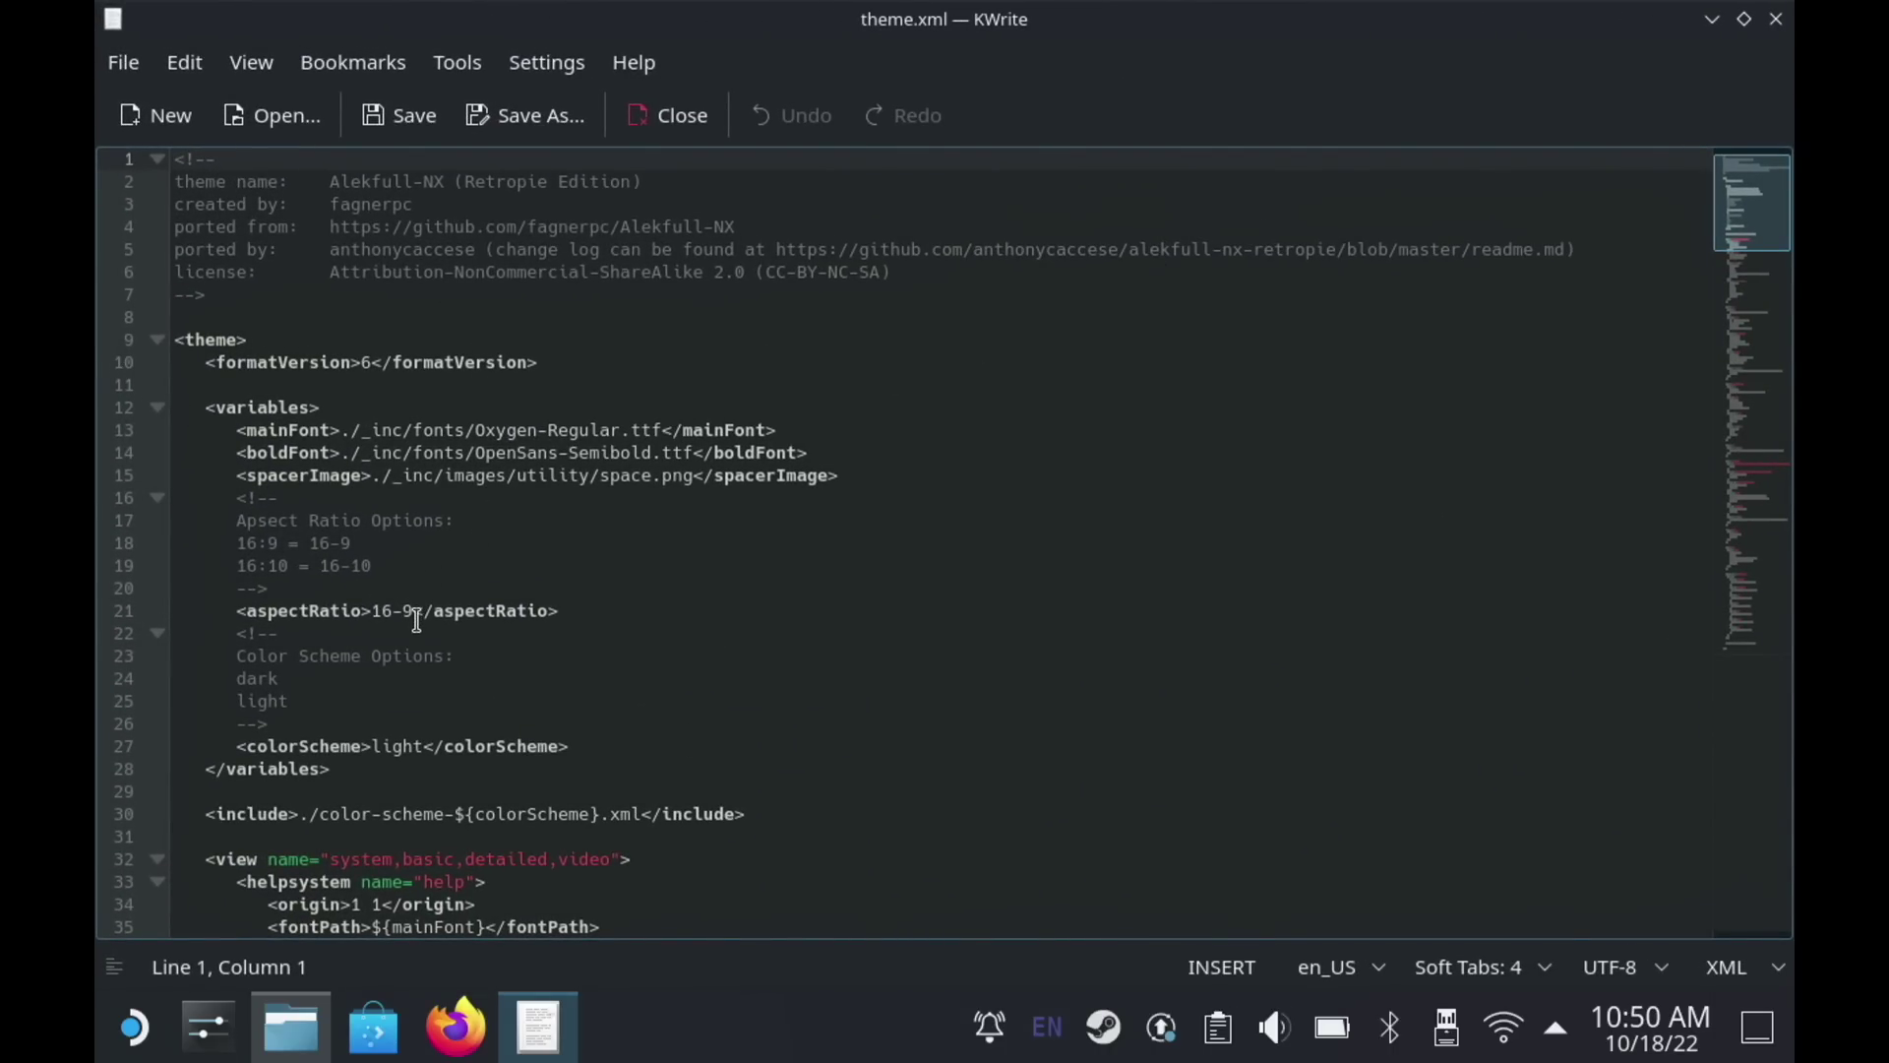
# - Set aspectRatio to 16-10 and colorScheme to dark, and save theme.xml
pyautogui.press('BackSpace')
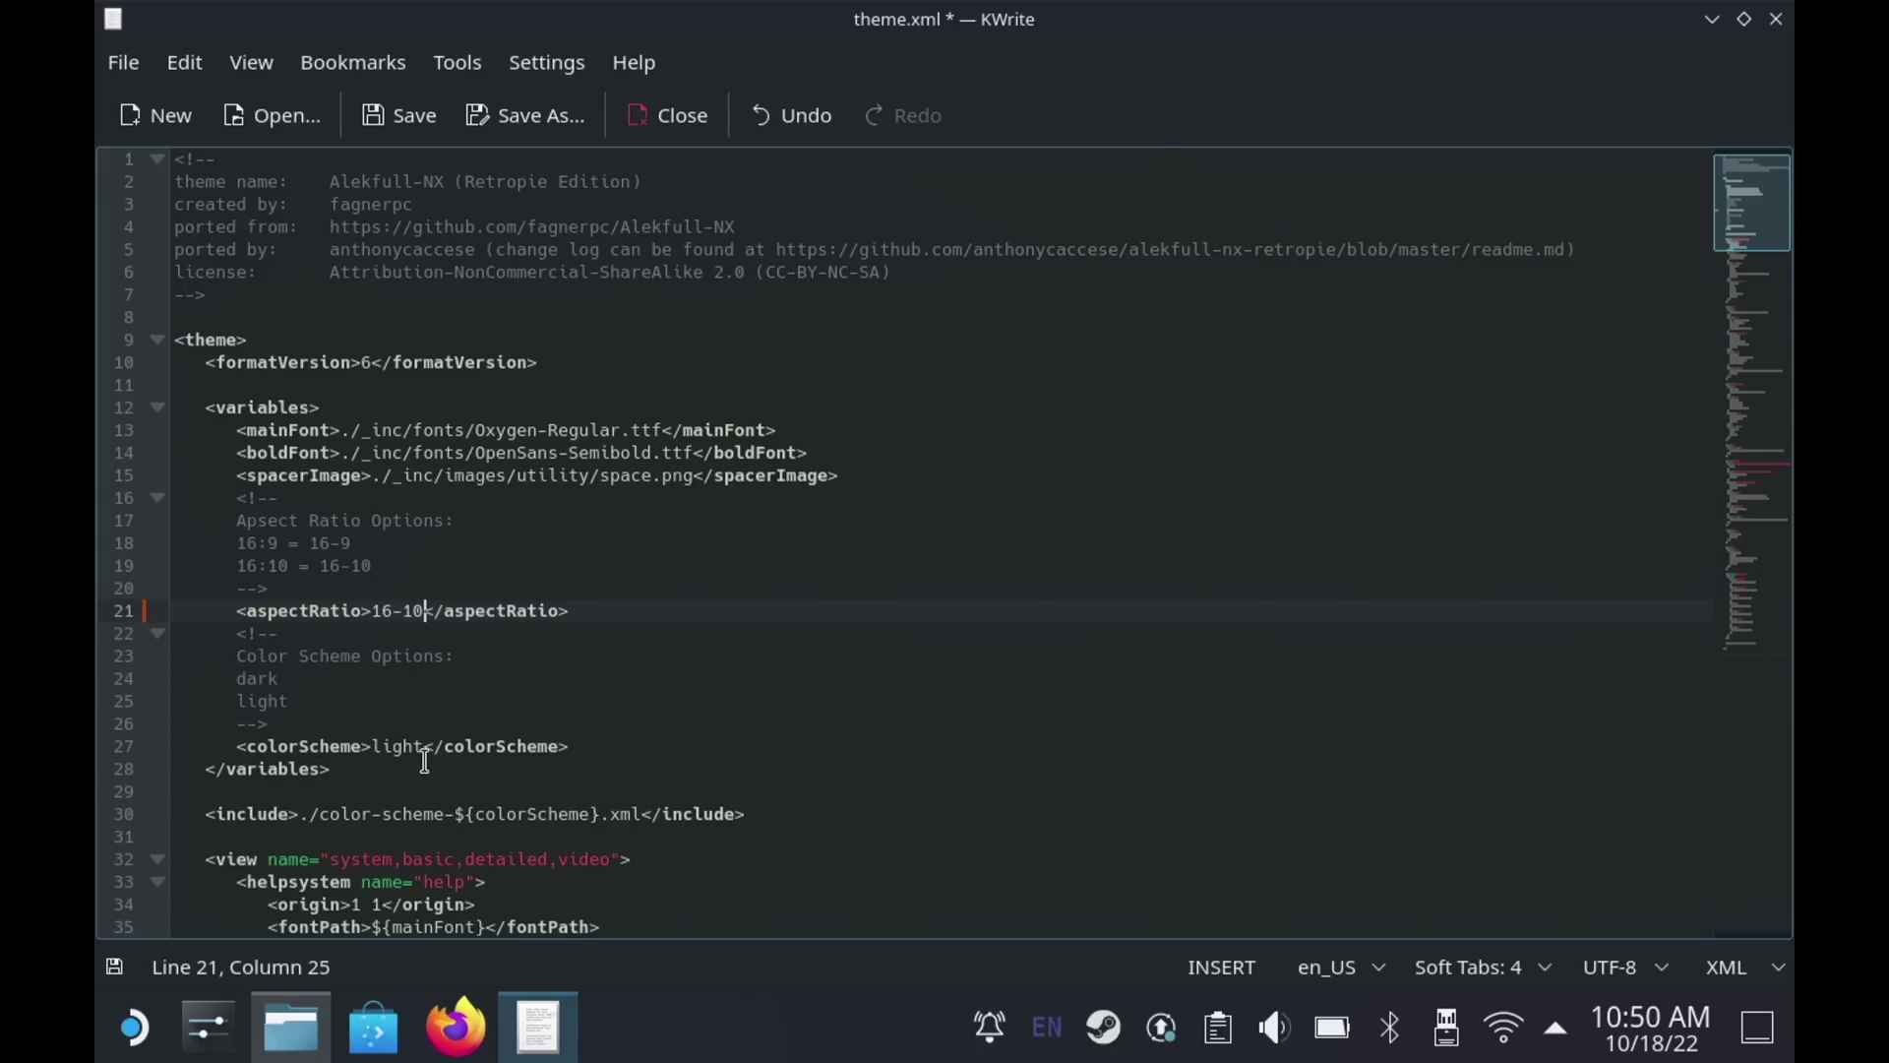
pyautogui.press('BackSpace')
pyautogui.press('BackSpace')
pyautogui.press('BackSpace')
pyautogui.press('BackSpace')
pyautogui.write('dark')
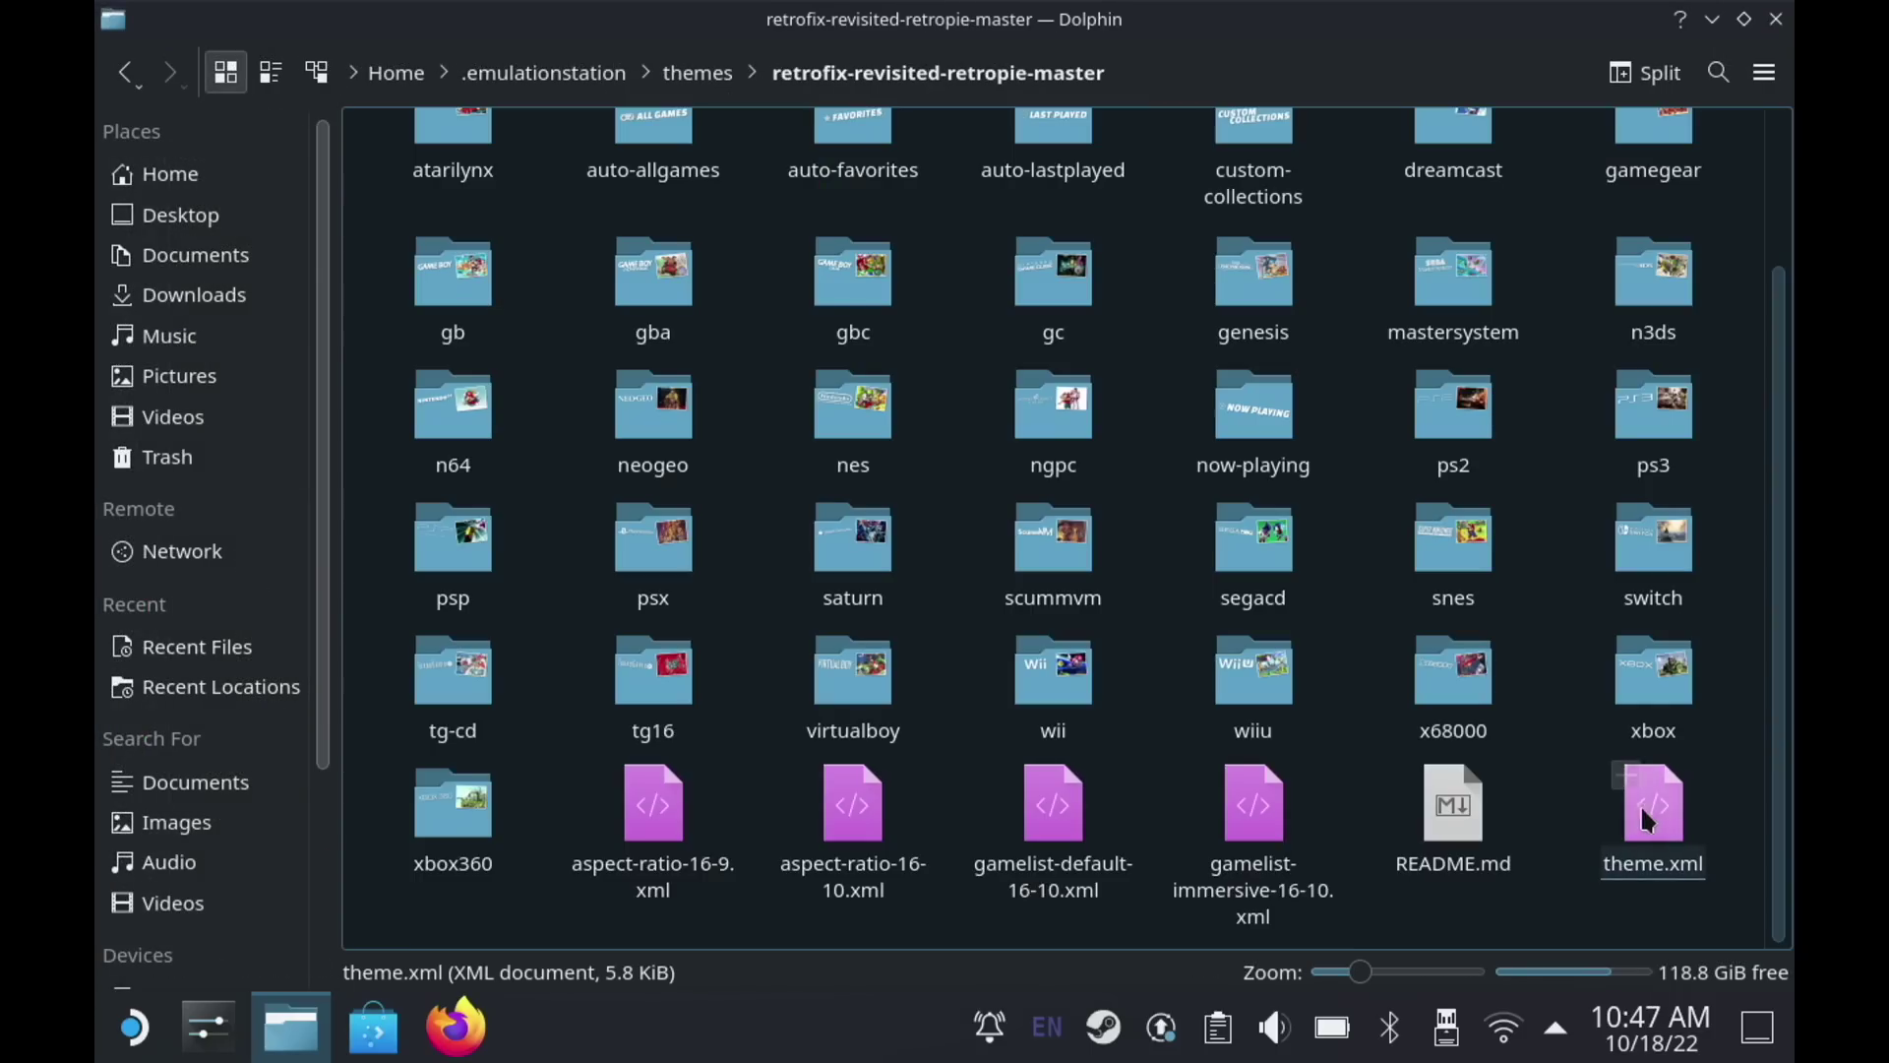
pyautogui.rightClick(1644, 803)
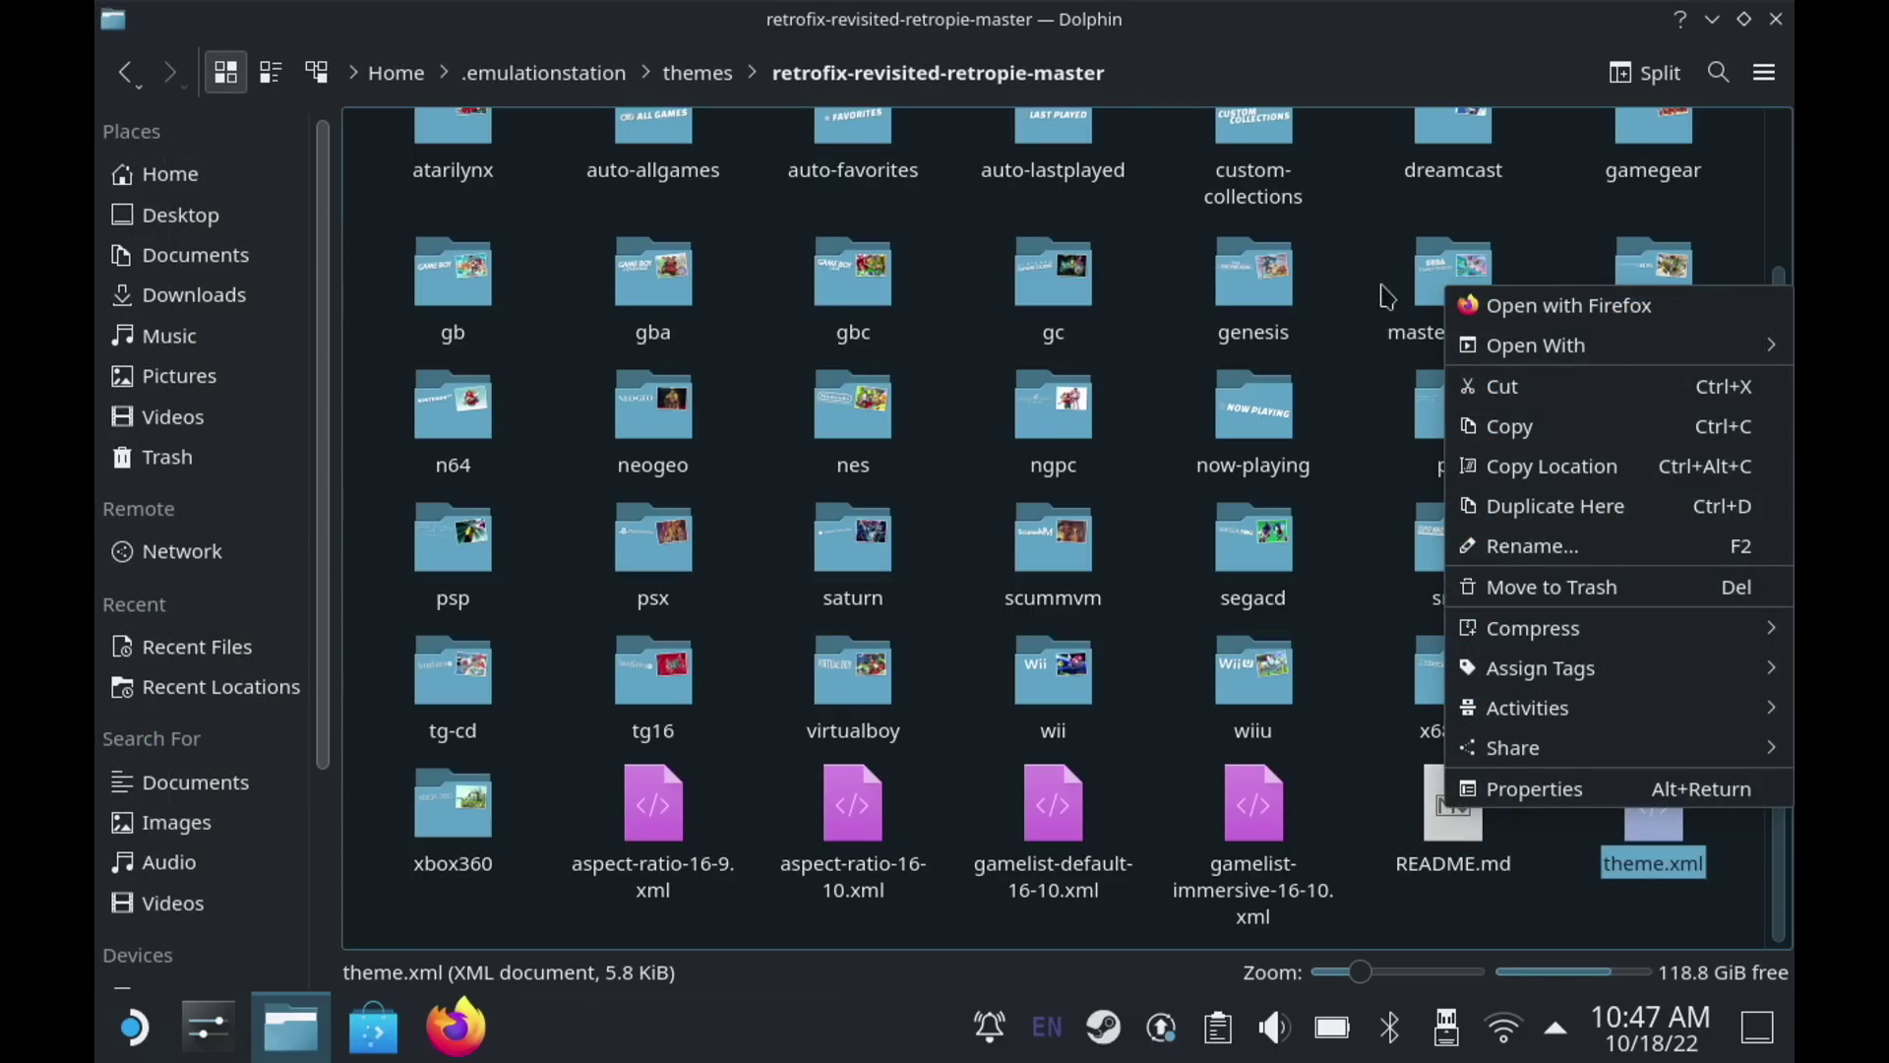
# - Check retrofix's theme.xml in KWrite, close it unchanged, then open the removable drive
pyautogui.moveTo(1533, 344)
pyautogui.click(1382, 346)
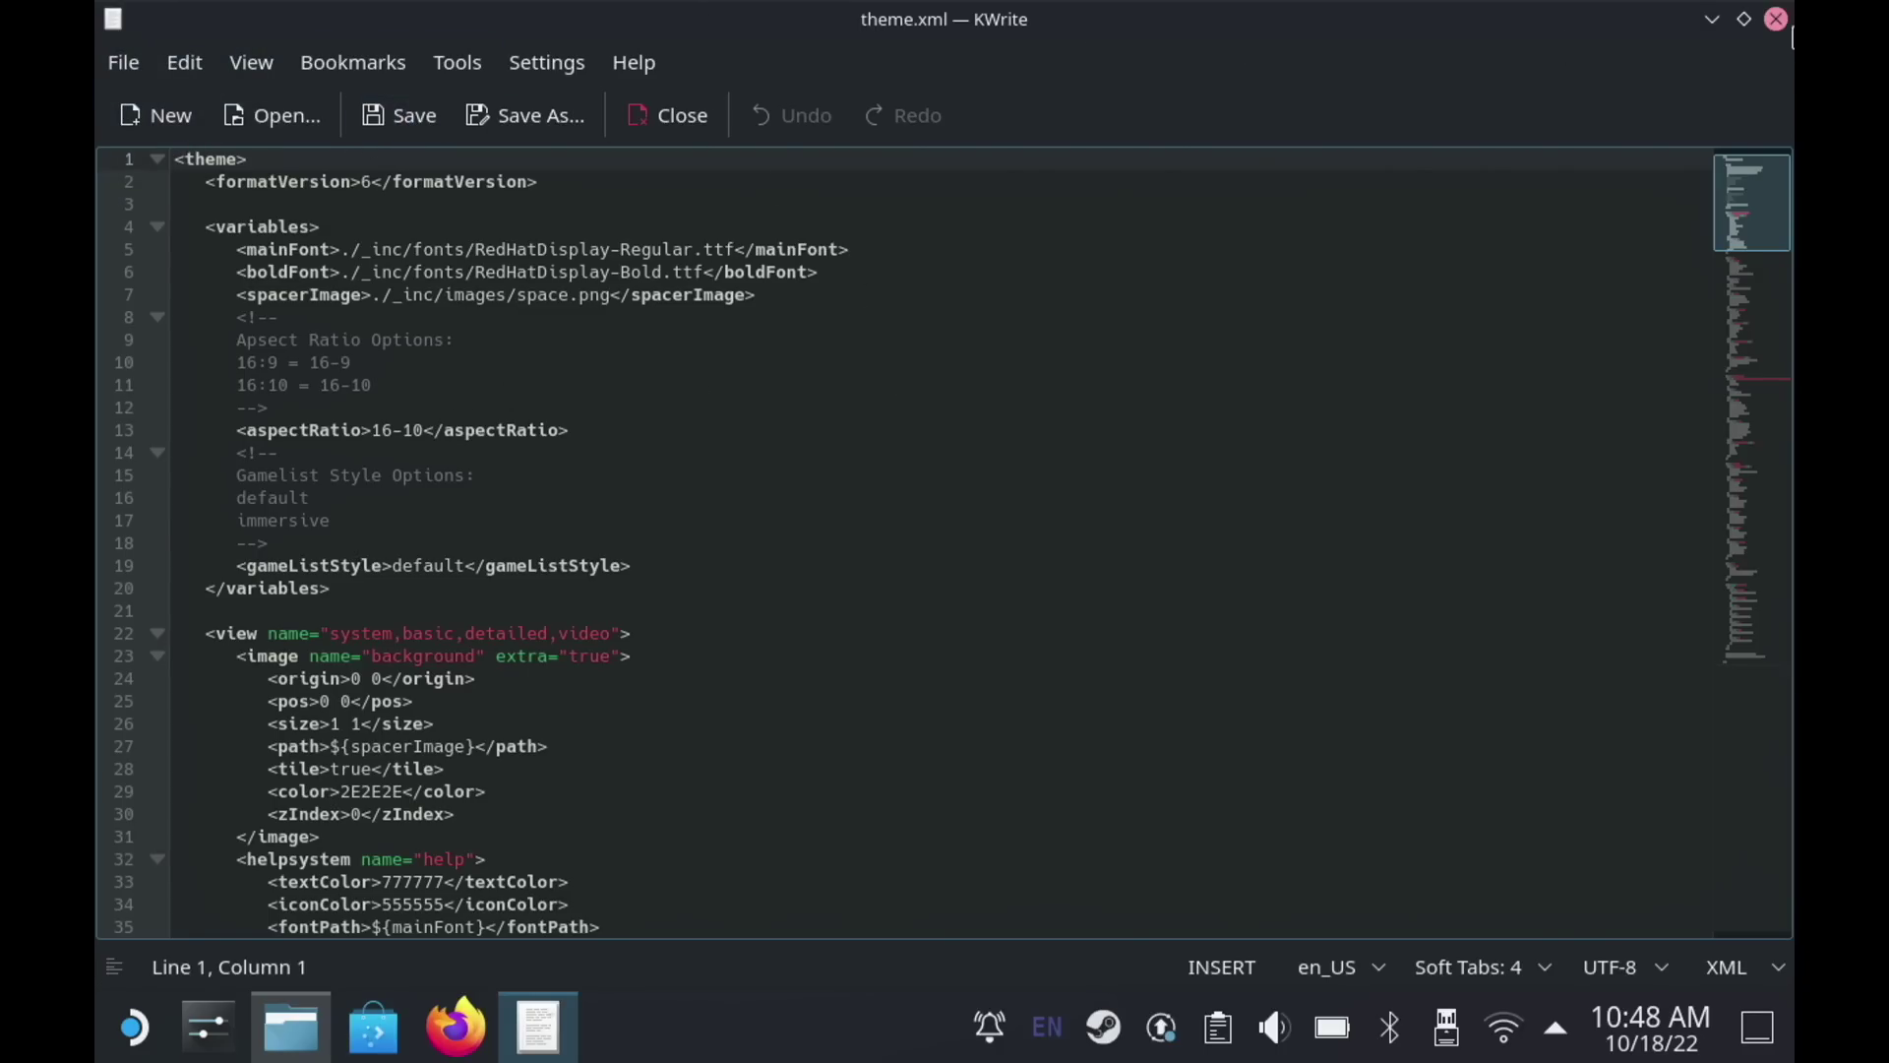
pyautogui.click(1777, 19)
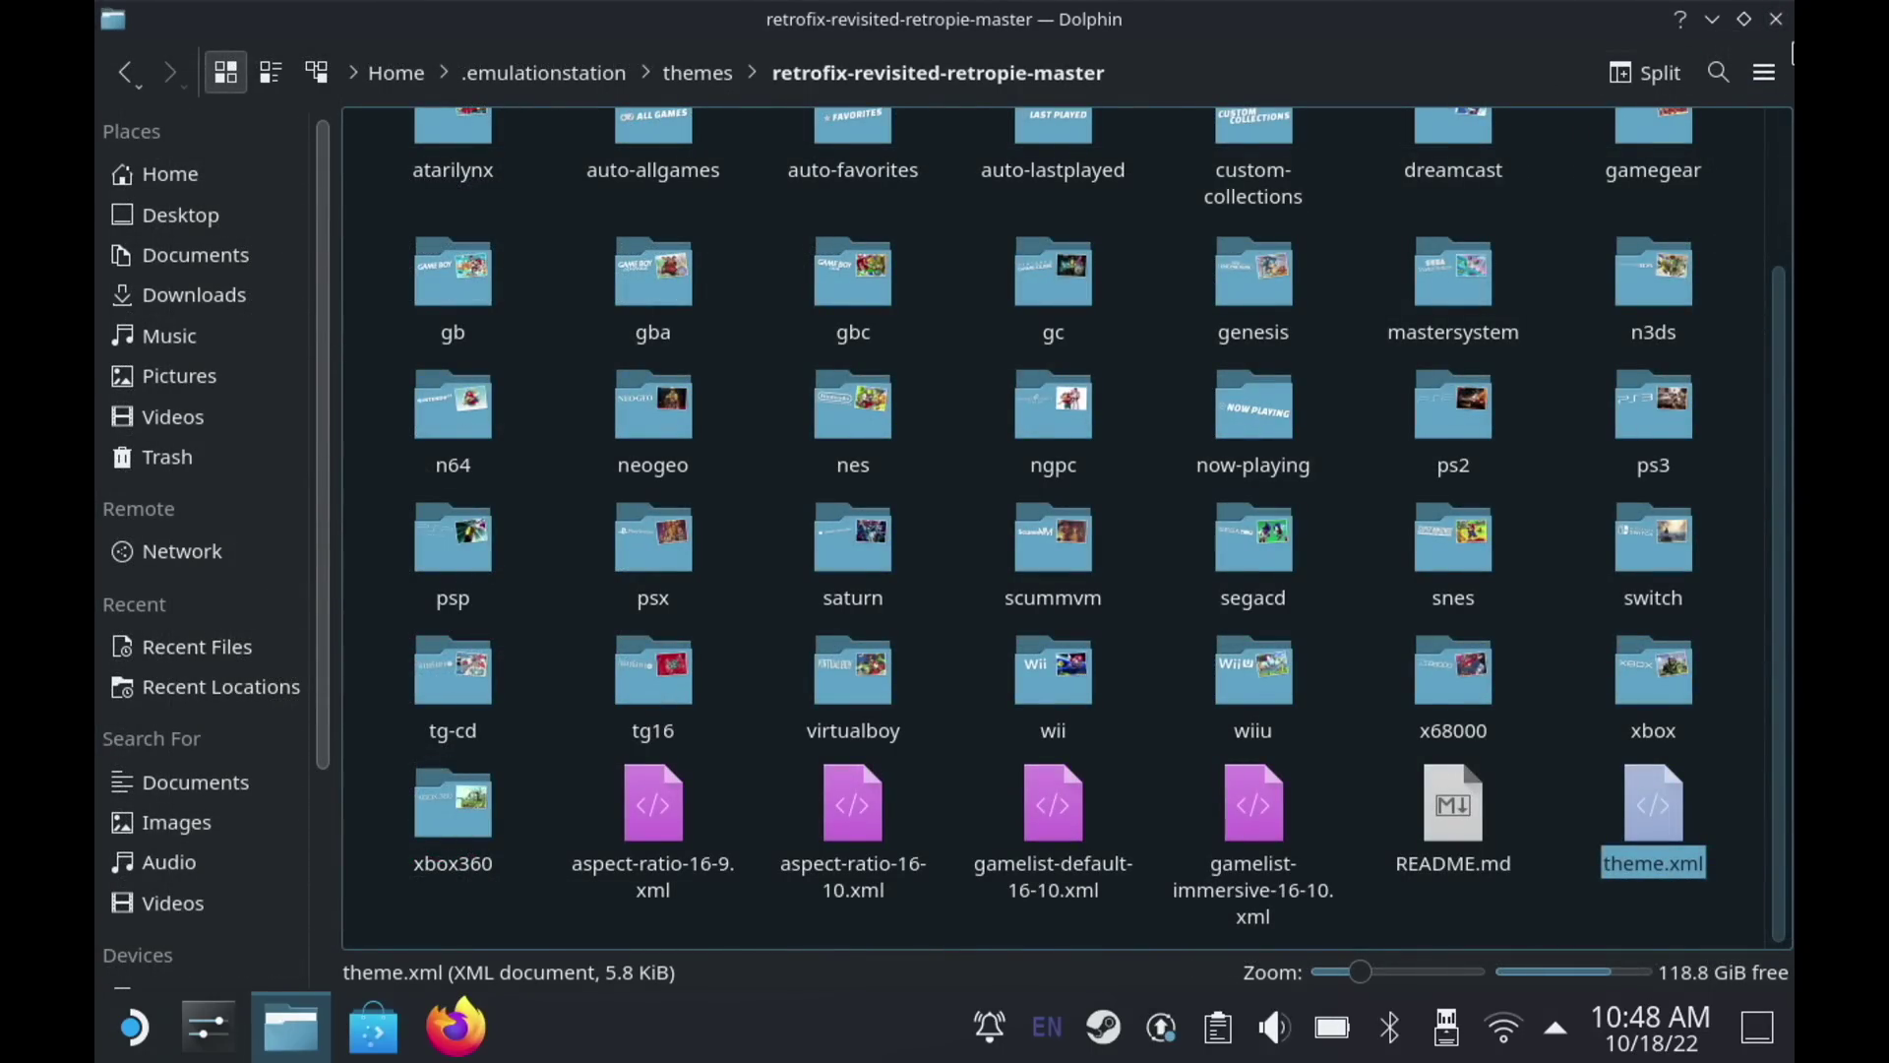
pyautogui.scroll(-3, 158, 782)
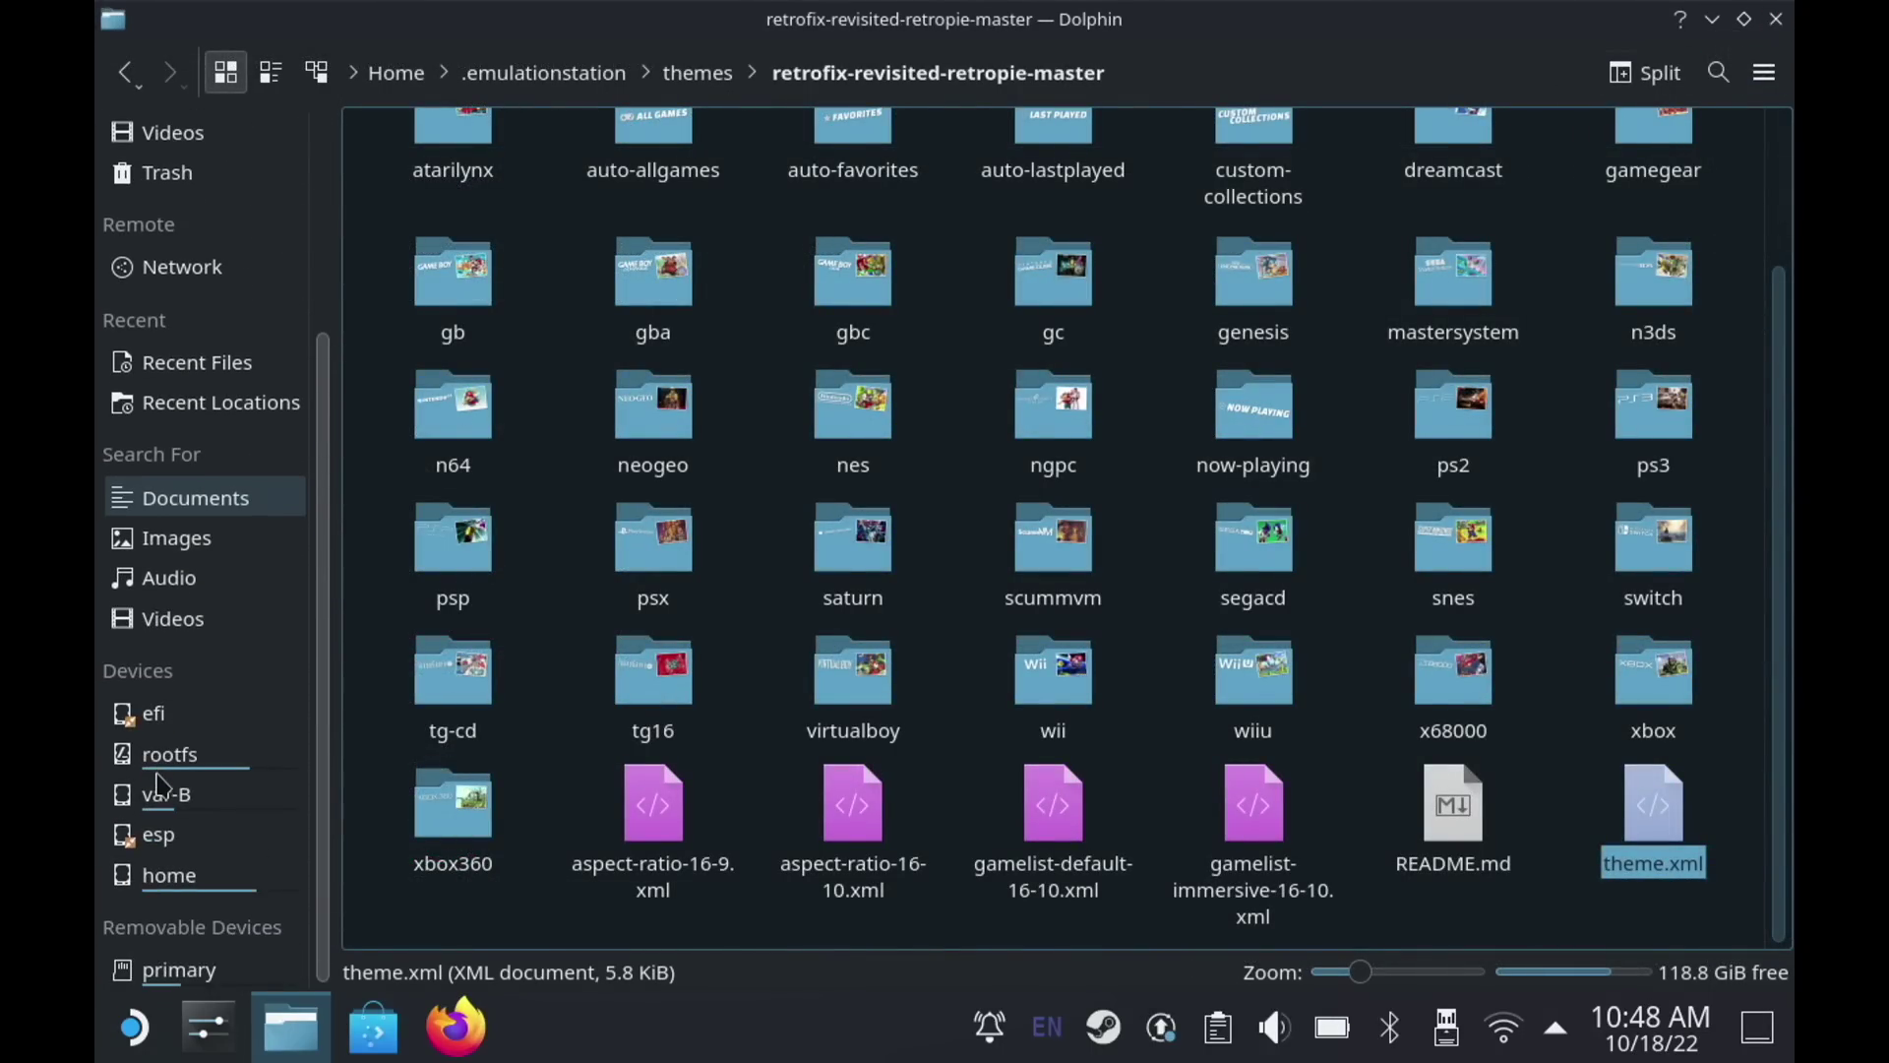
pyautogui.click(186, 970)
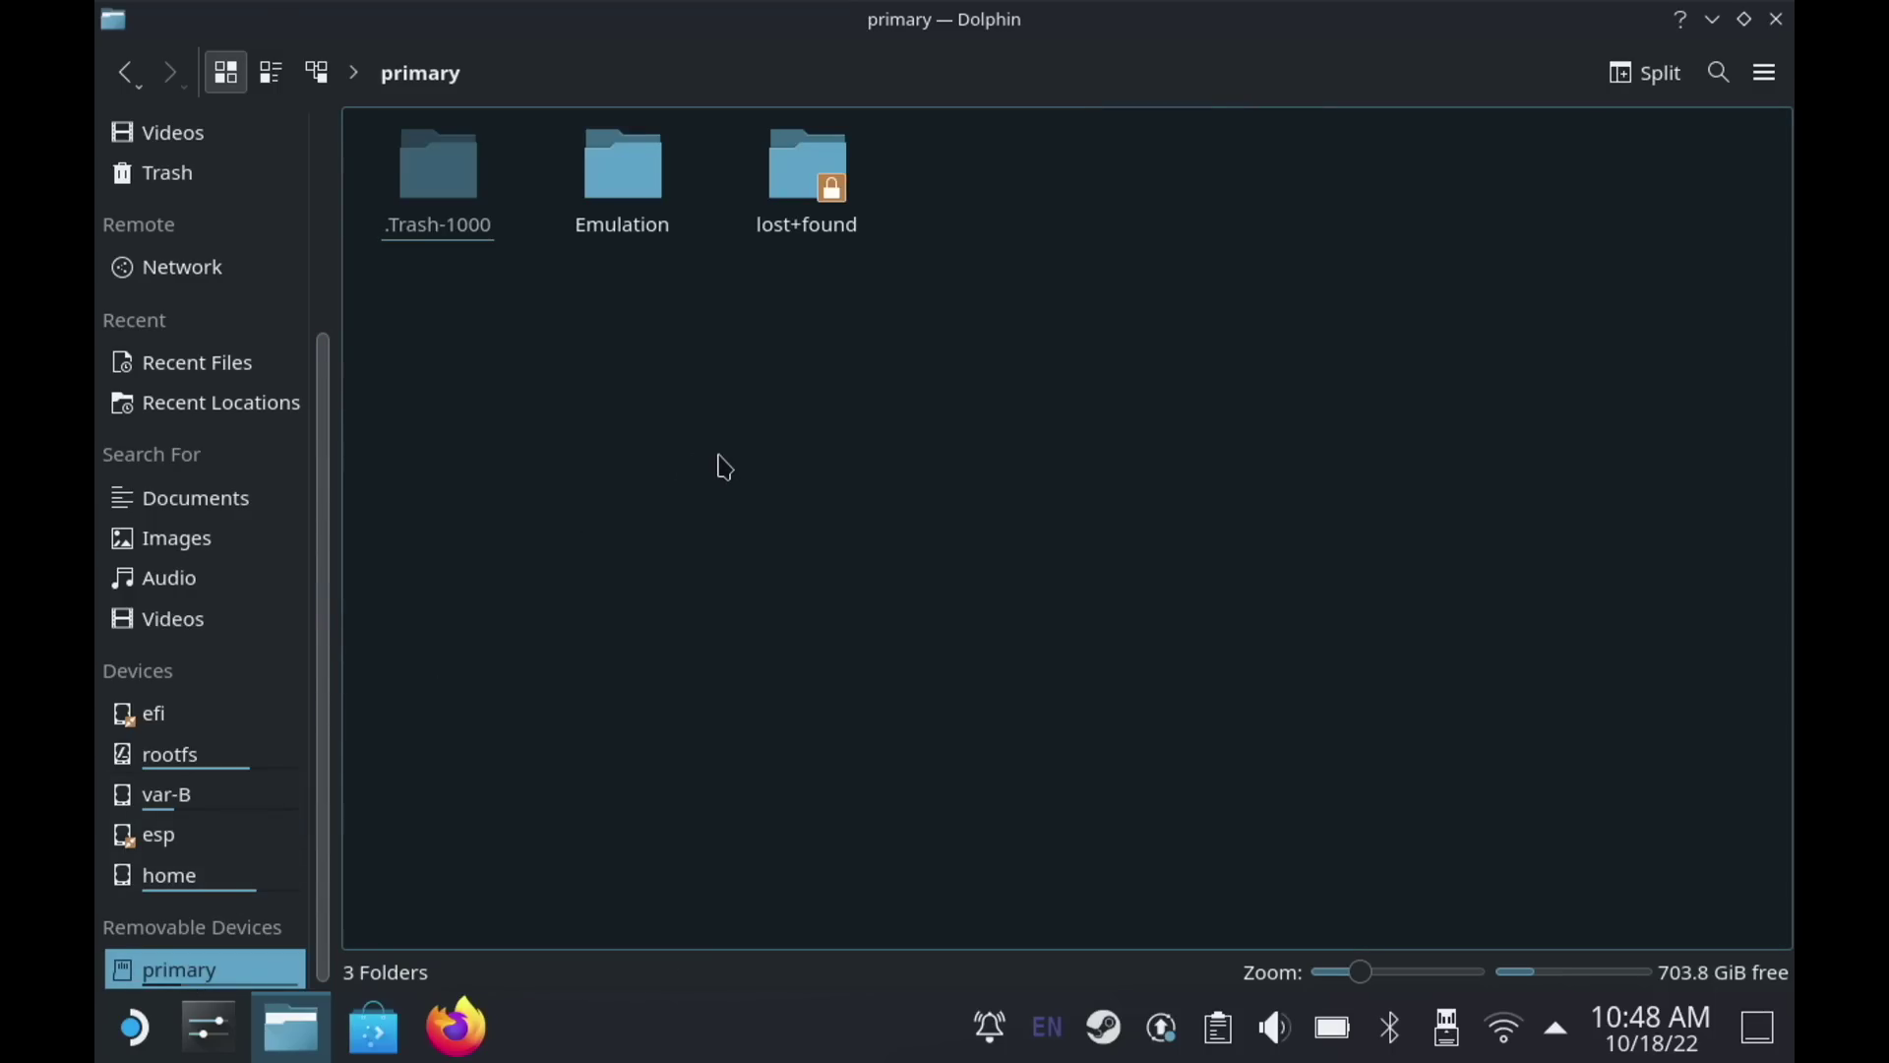
# - Run the EmulationStation-DE AppImage from primary/Emulation/tools, allowing executables without asking again
pyautogui.click(618, 192)
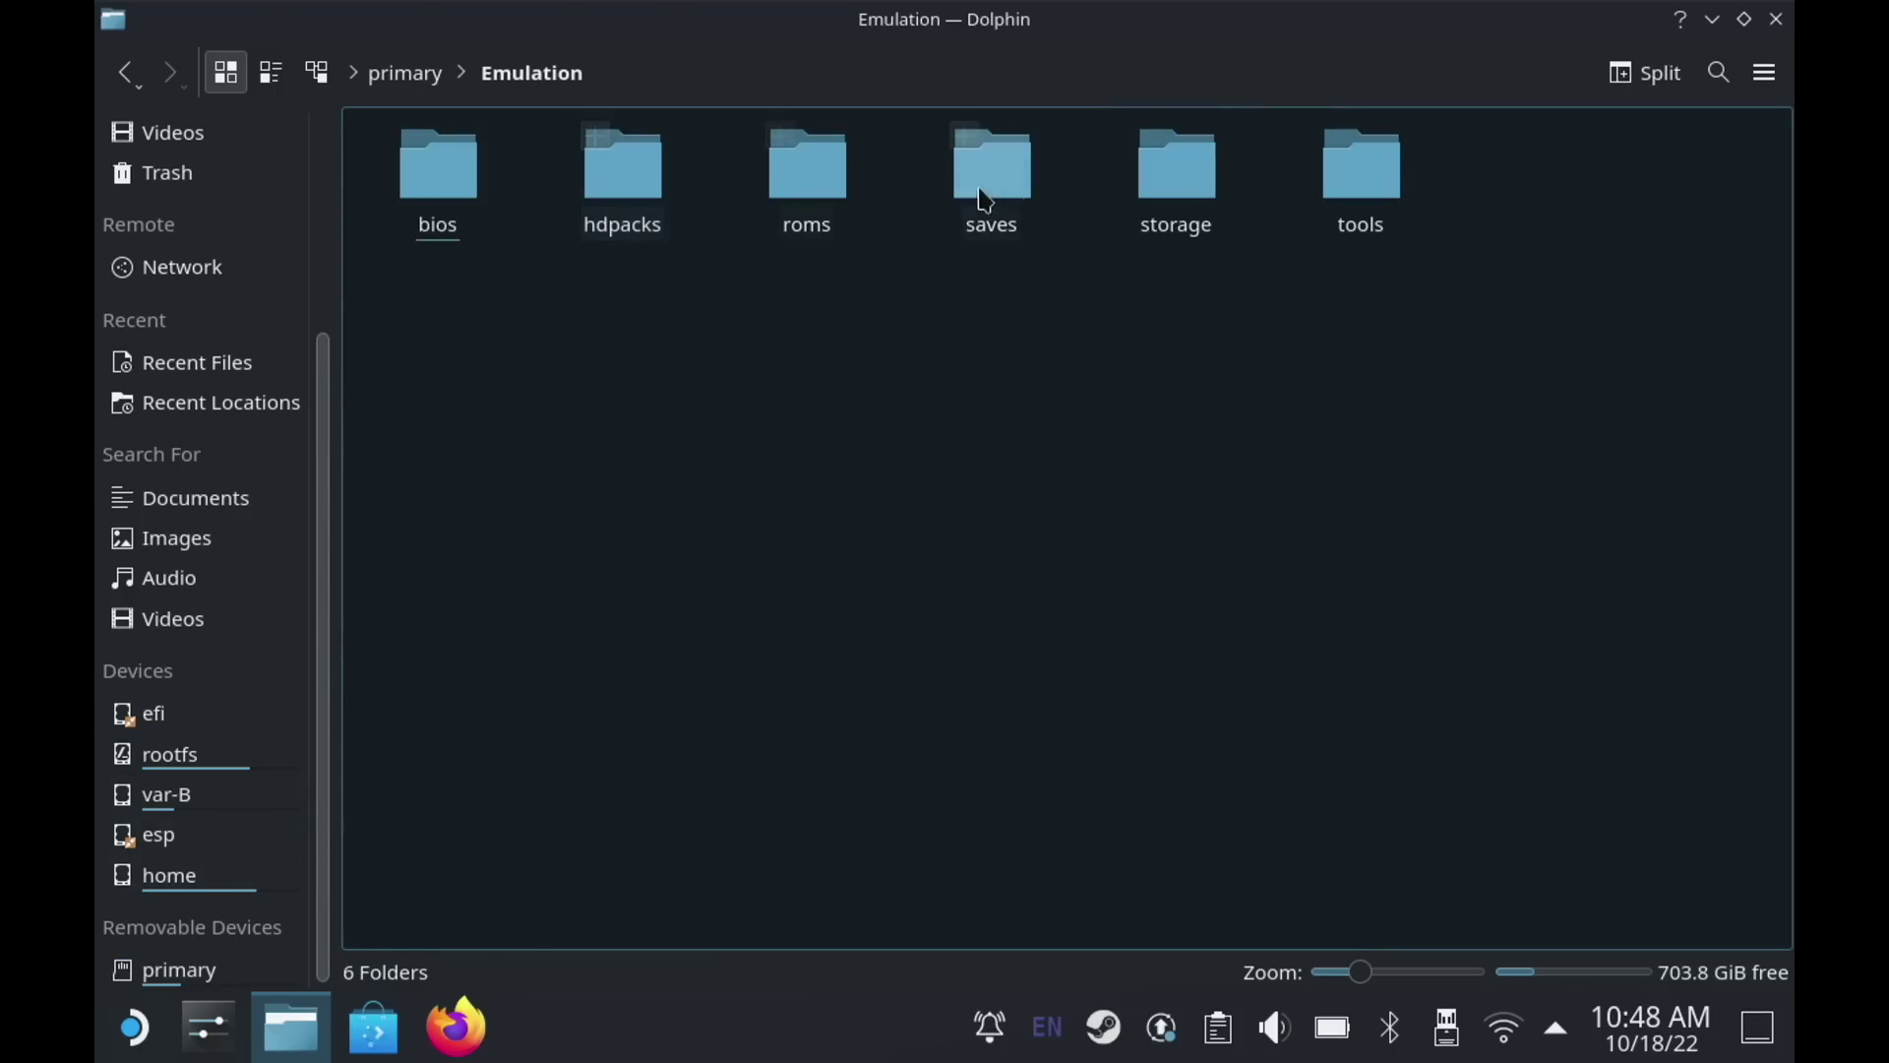
pyautogui.click(1387, 187)
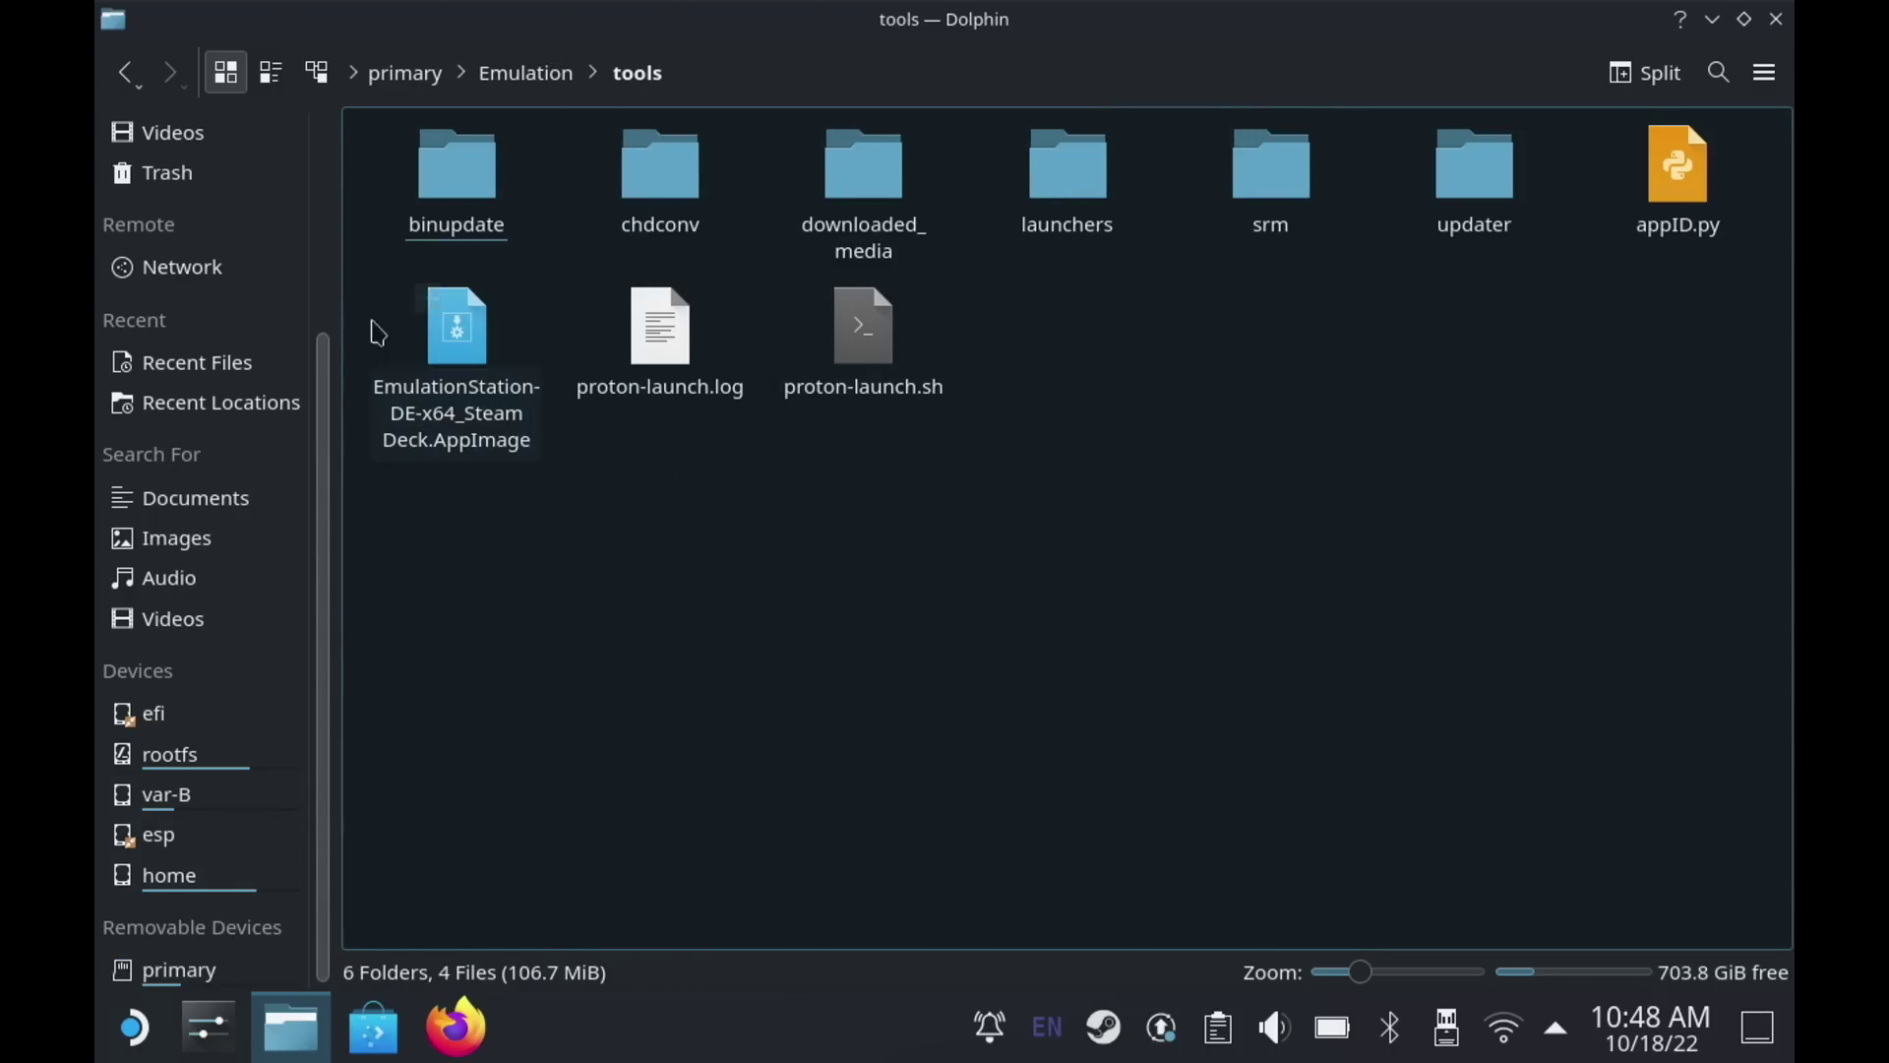
pyautogui.click(452, 334)
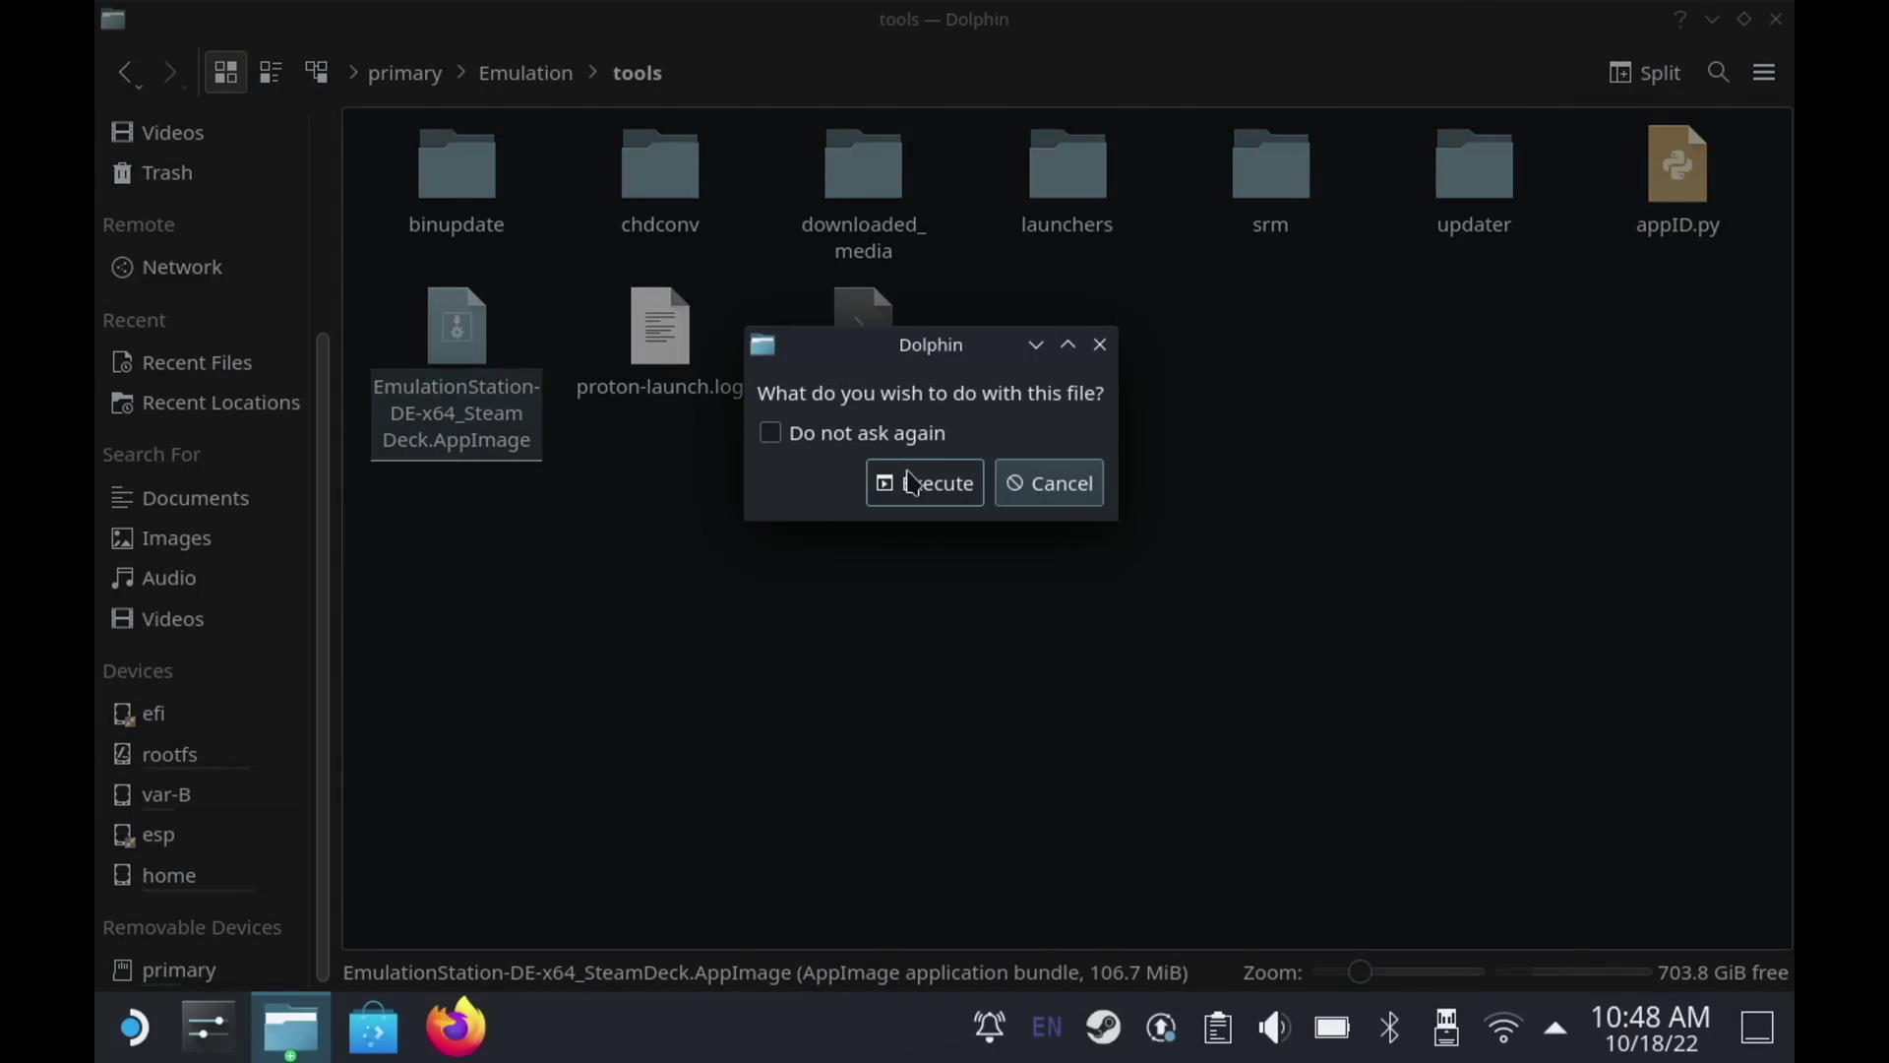
pyautogui.click(870, 438)
pyautogui.click(907, 483)
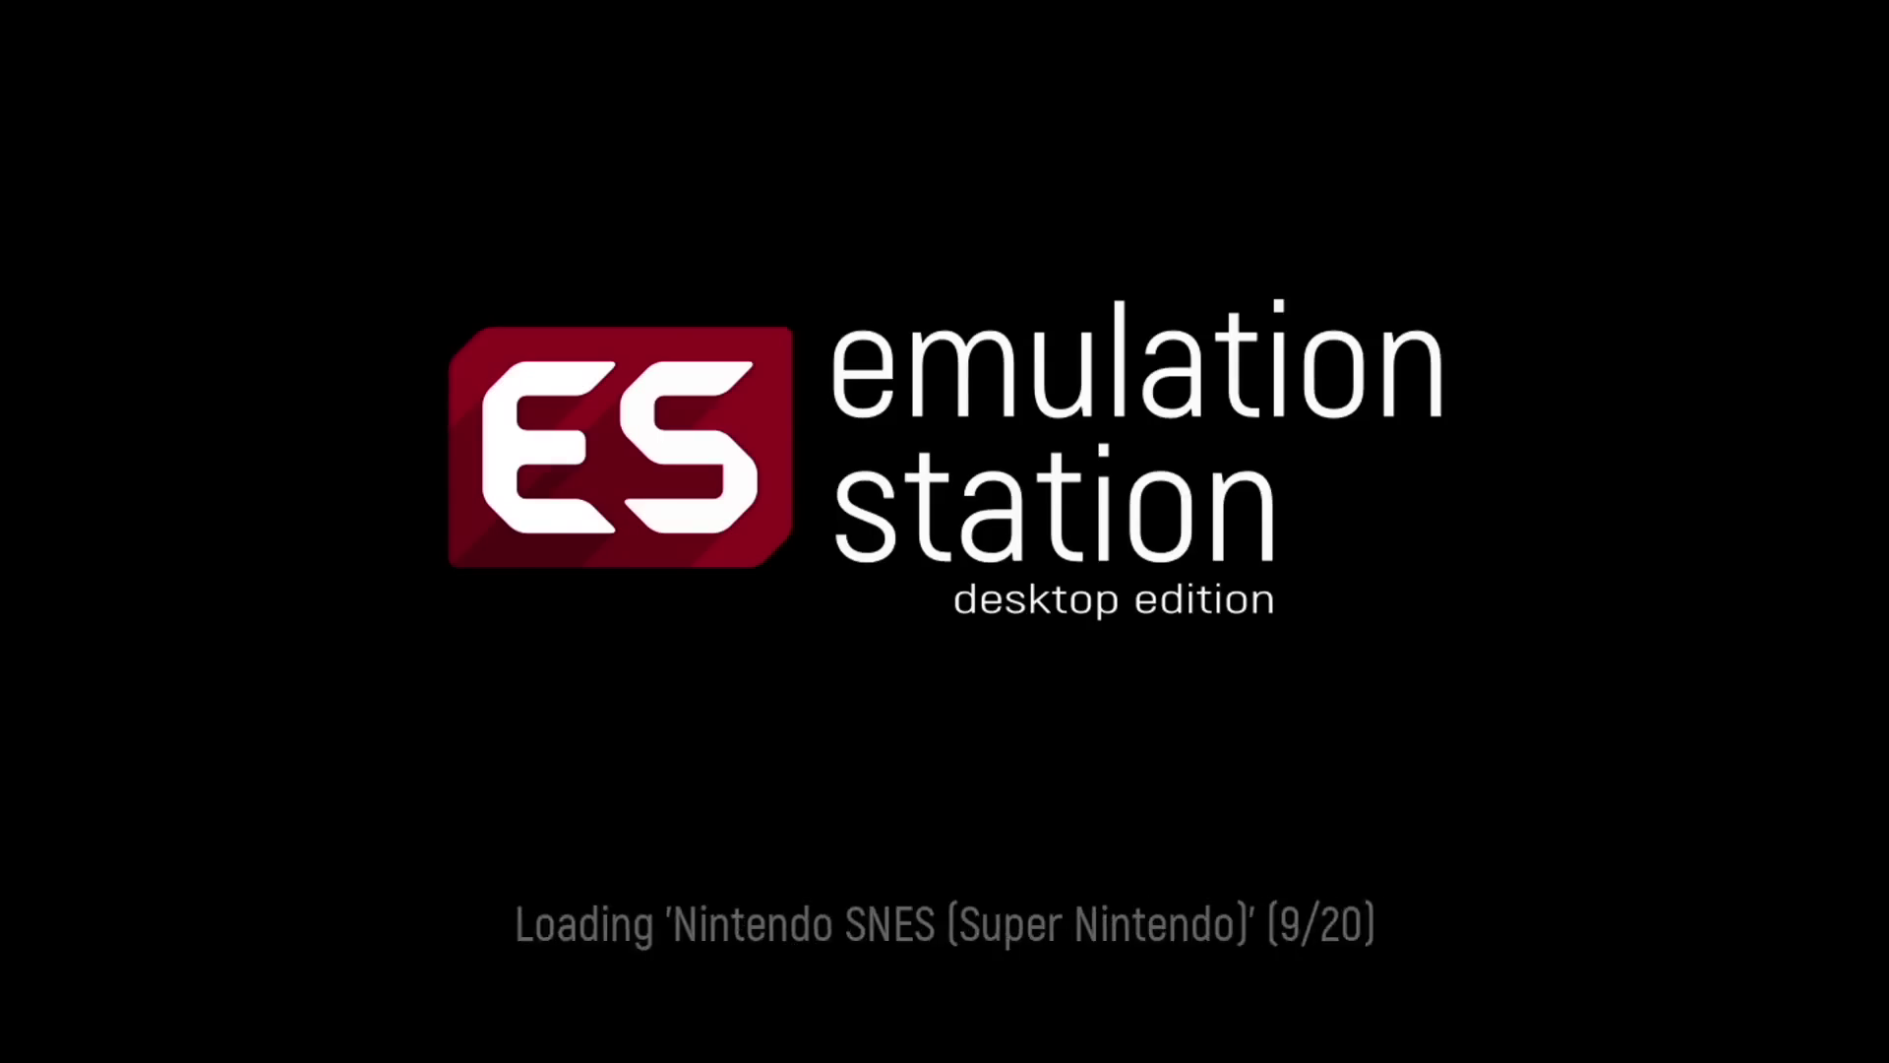
# - Browse the system carousel to the GameCube game list and back to the systems
pyautogui.press('Right')
pyautogui.press('Right')
pyautogui.press('Right')
pyautogui.press('Right')
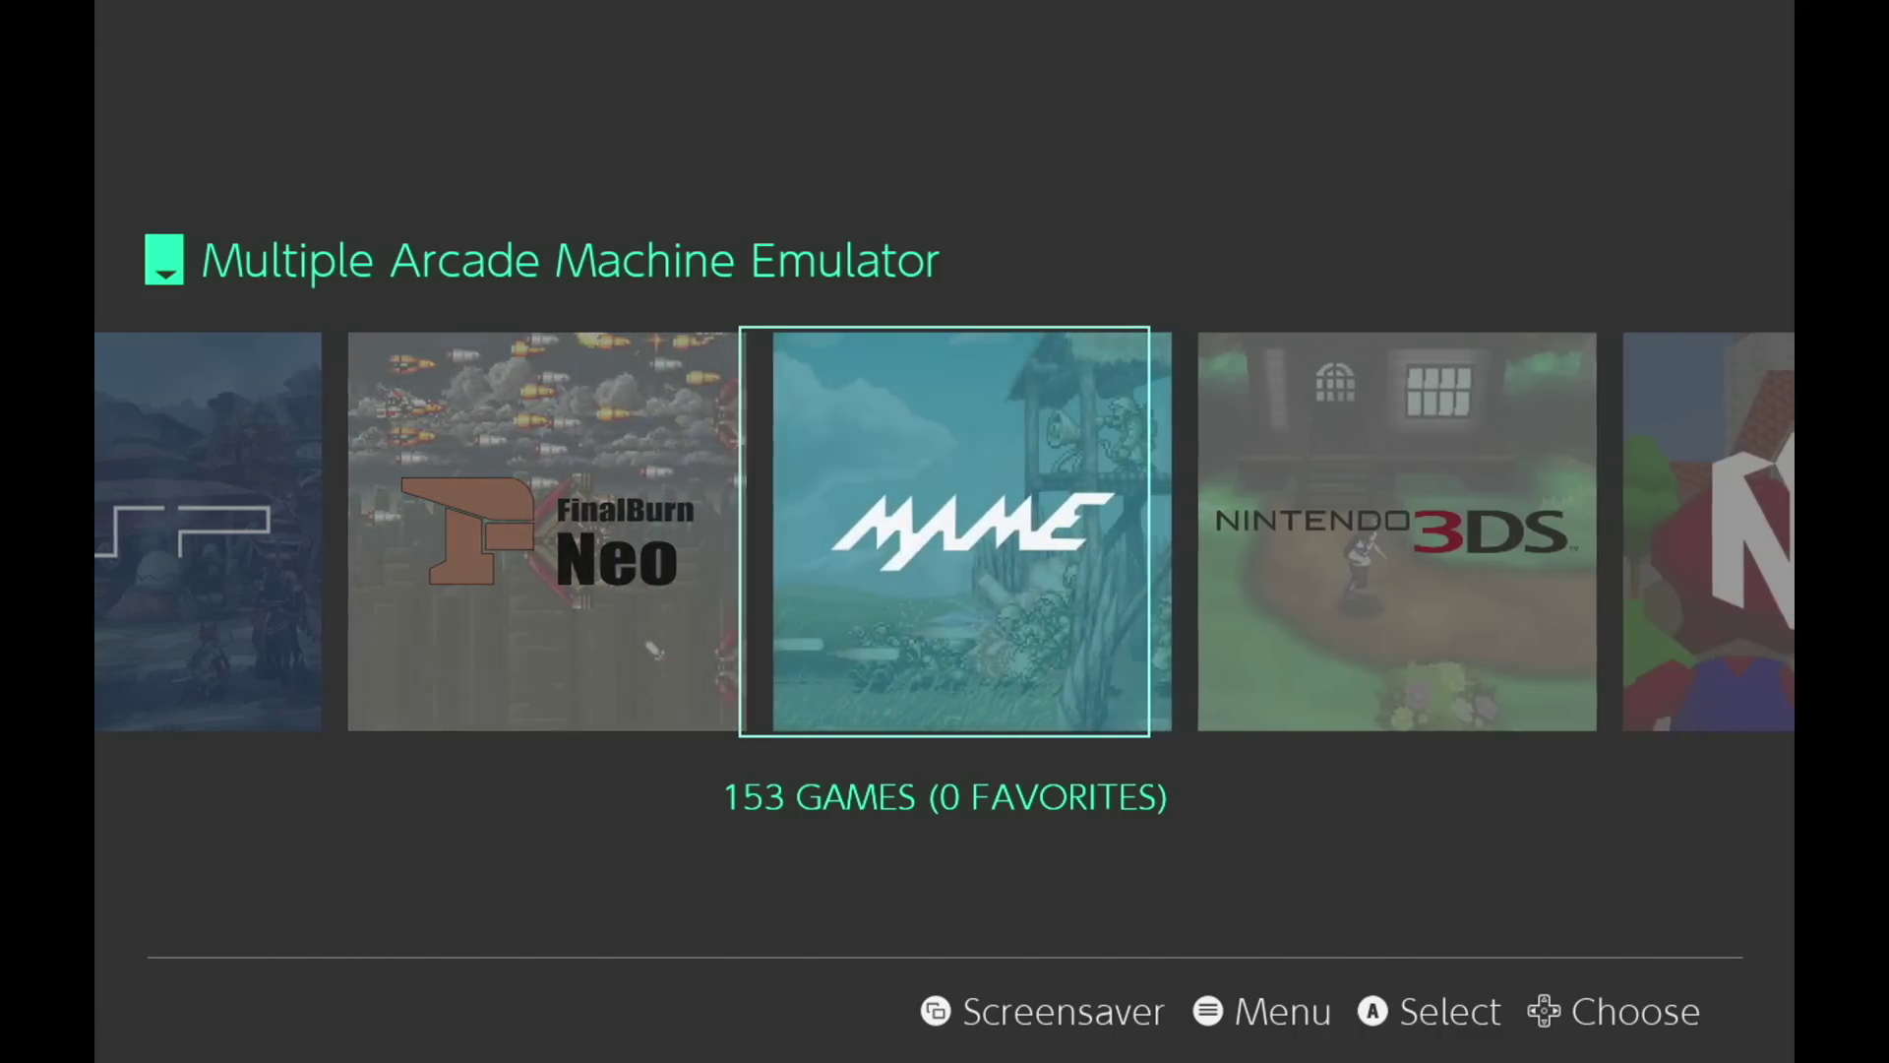
pyautogui.press('Right')
pyautogui.press('Right')
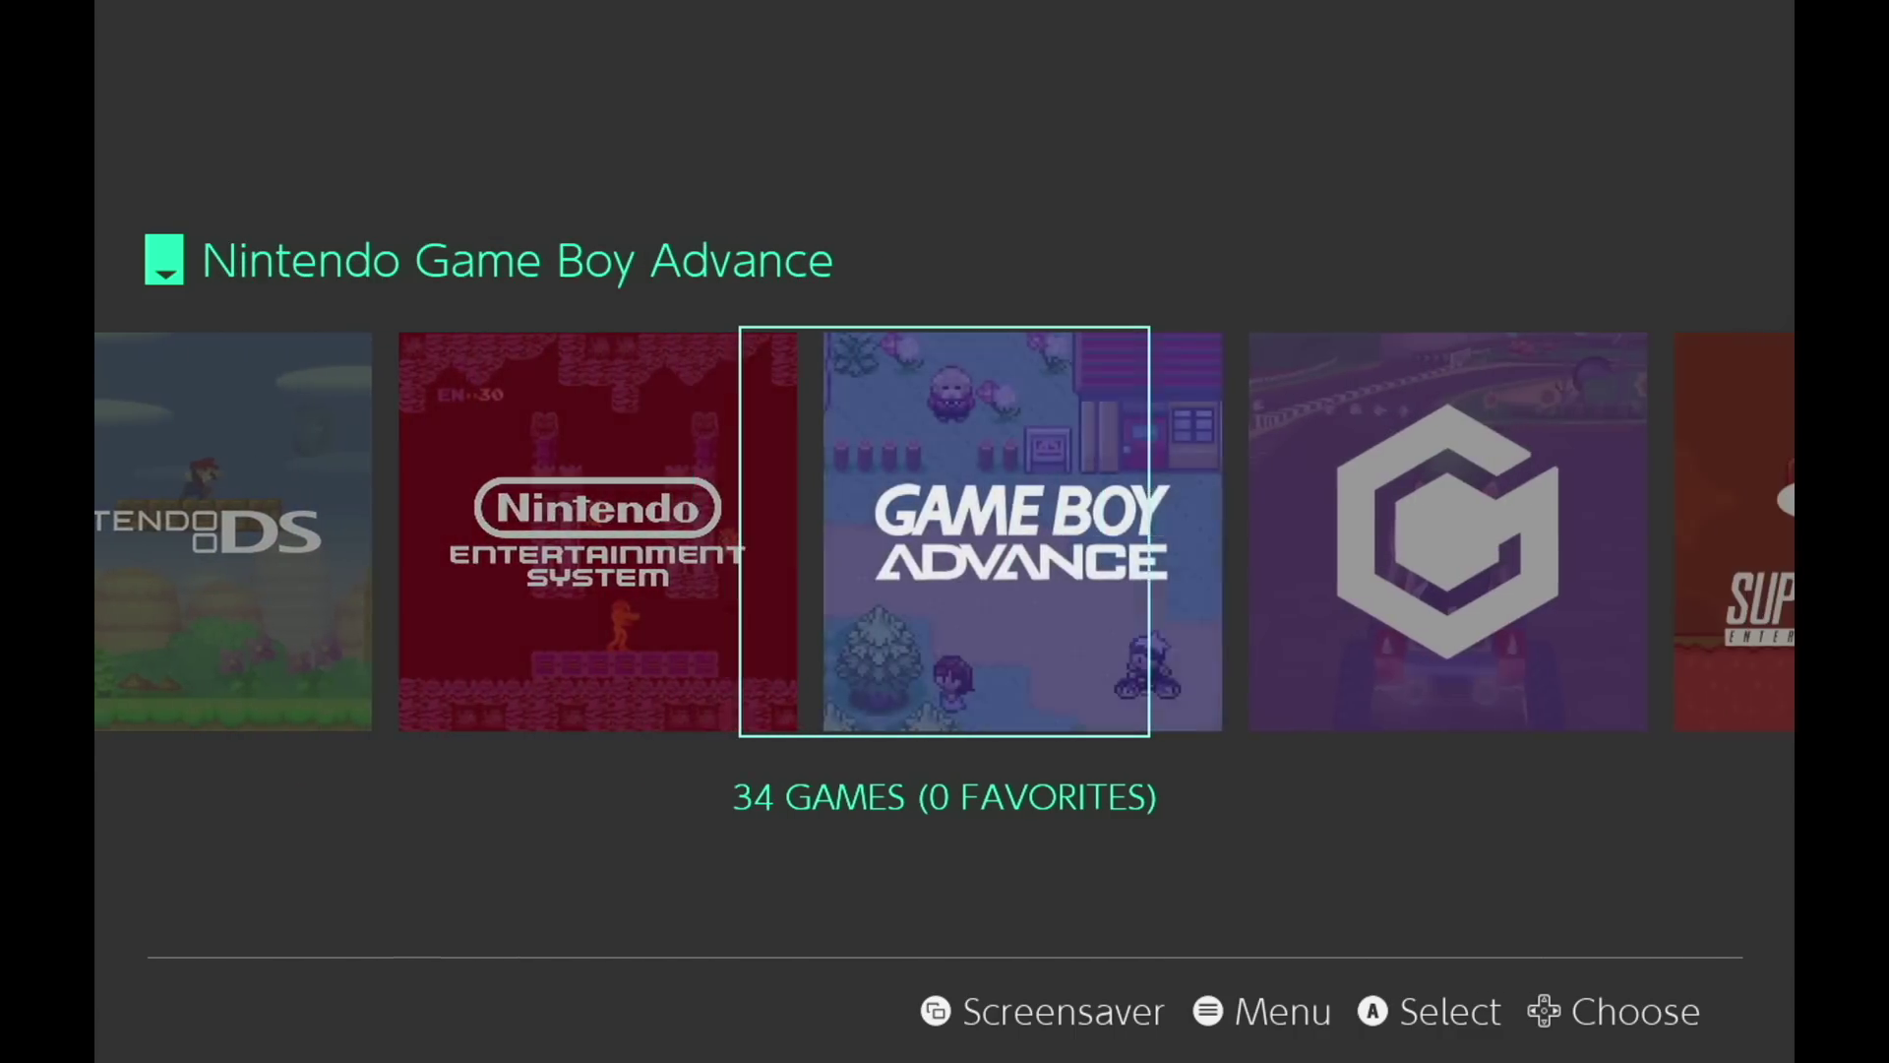
pyautogui.press('Return')
pyautogui.press('Down')
pyautogui.press('Down')
pyautogui.press('Down')
pyautogui.press('Down')
pyautogui.press('Down')
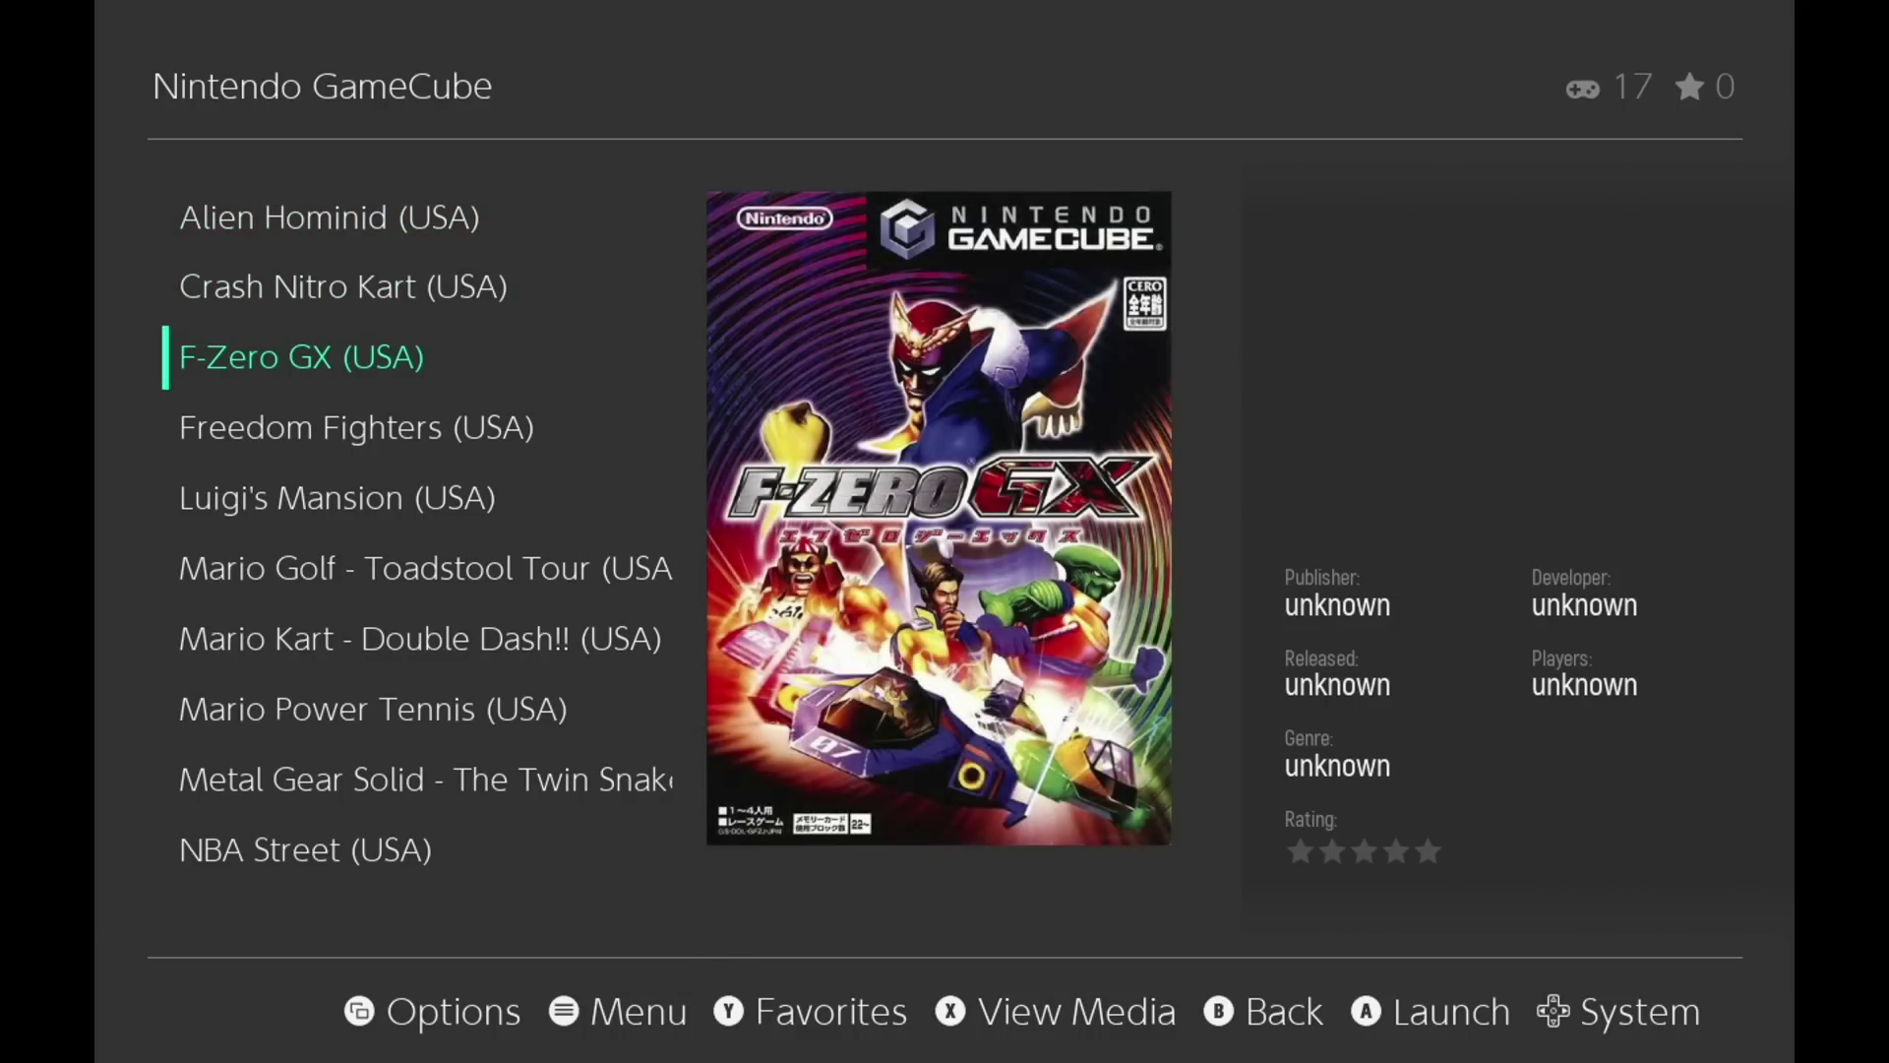
pyautogui.press('BackSpace')
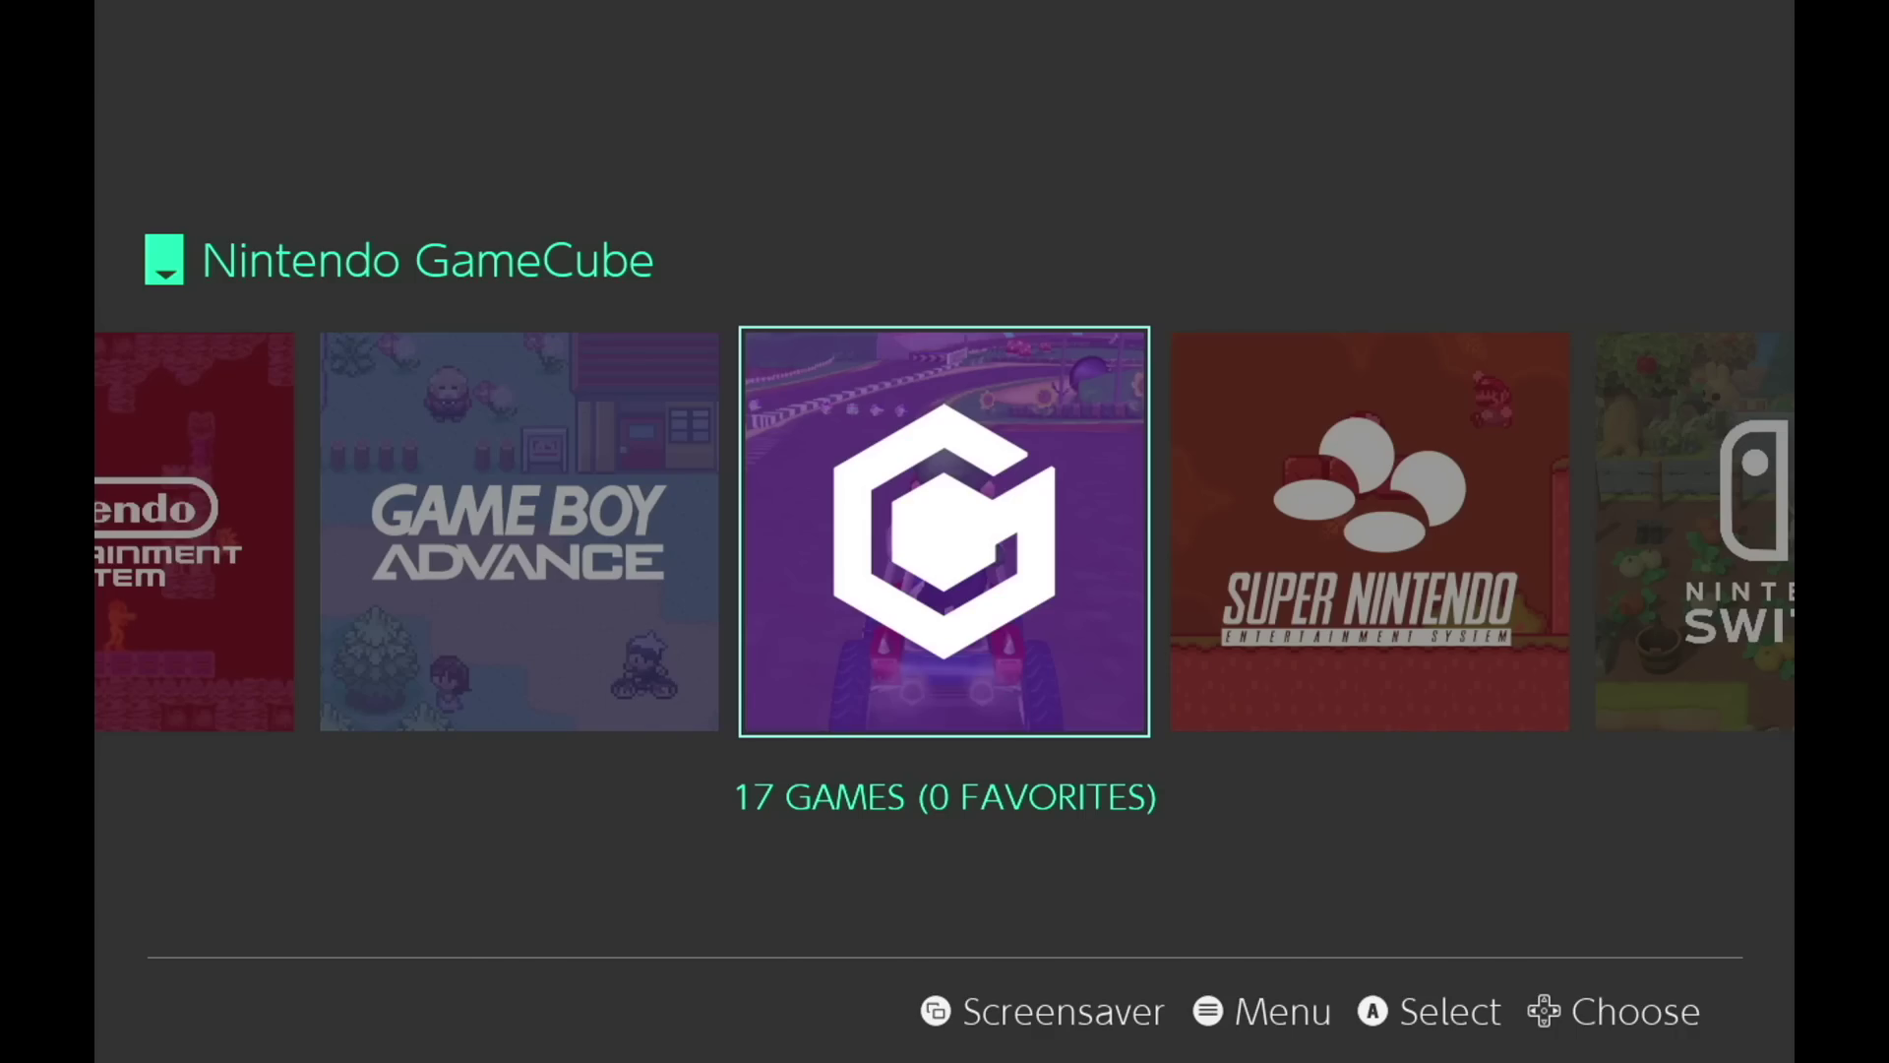
# - Choose ALEKFULL-NX-RETROPIE-MASTER as the theme set under Main Menu > UI Settings
pyautogui.press('Escape')
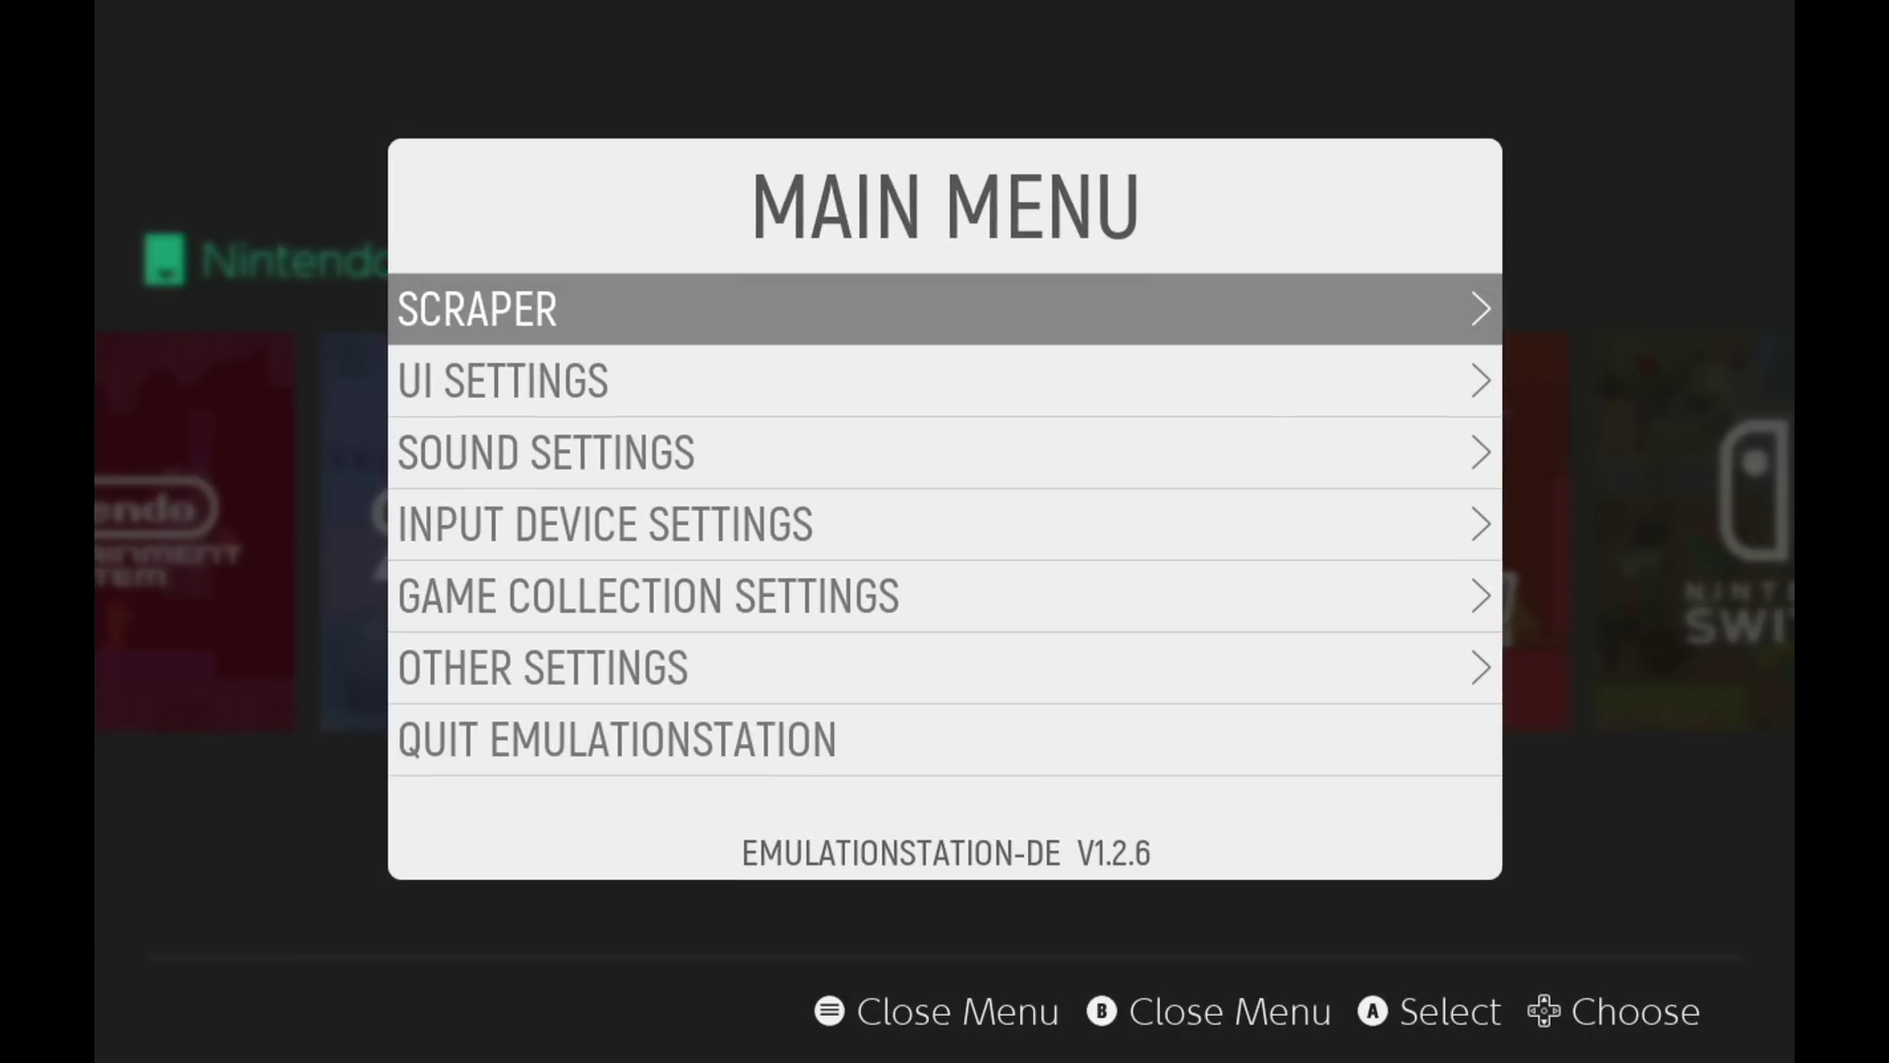
pyautogui.press('Down')
pyautogui.press('Return')
pyautogui.press('Down')
pyautogui.press('Down')
pyautogui.press('Down')
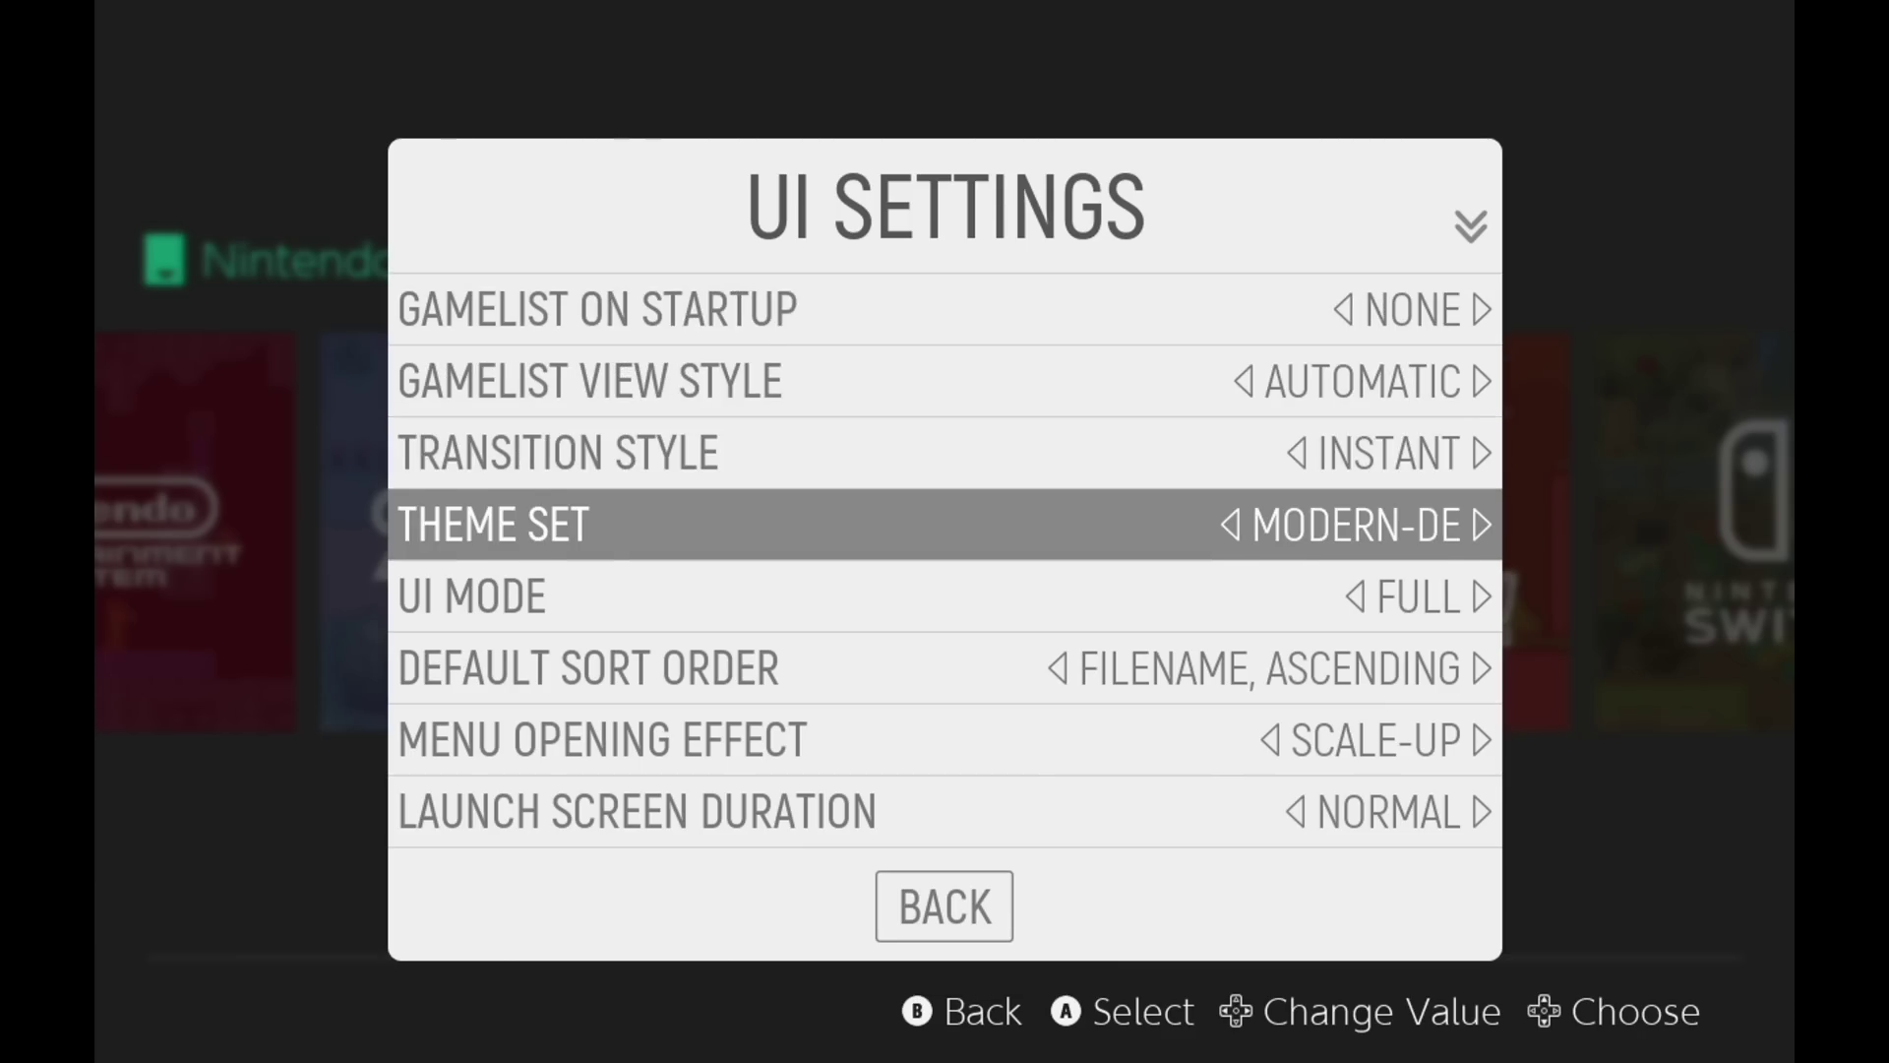
pyautogui.press('Return')
pyautogui.press('Up')
pyautogui.press('Up')
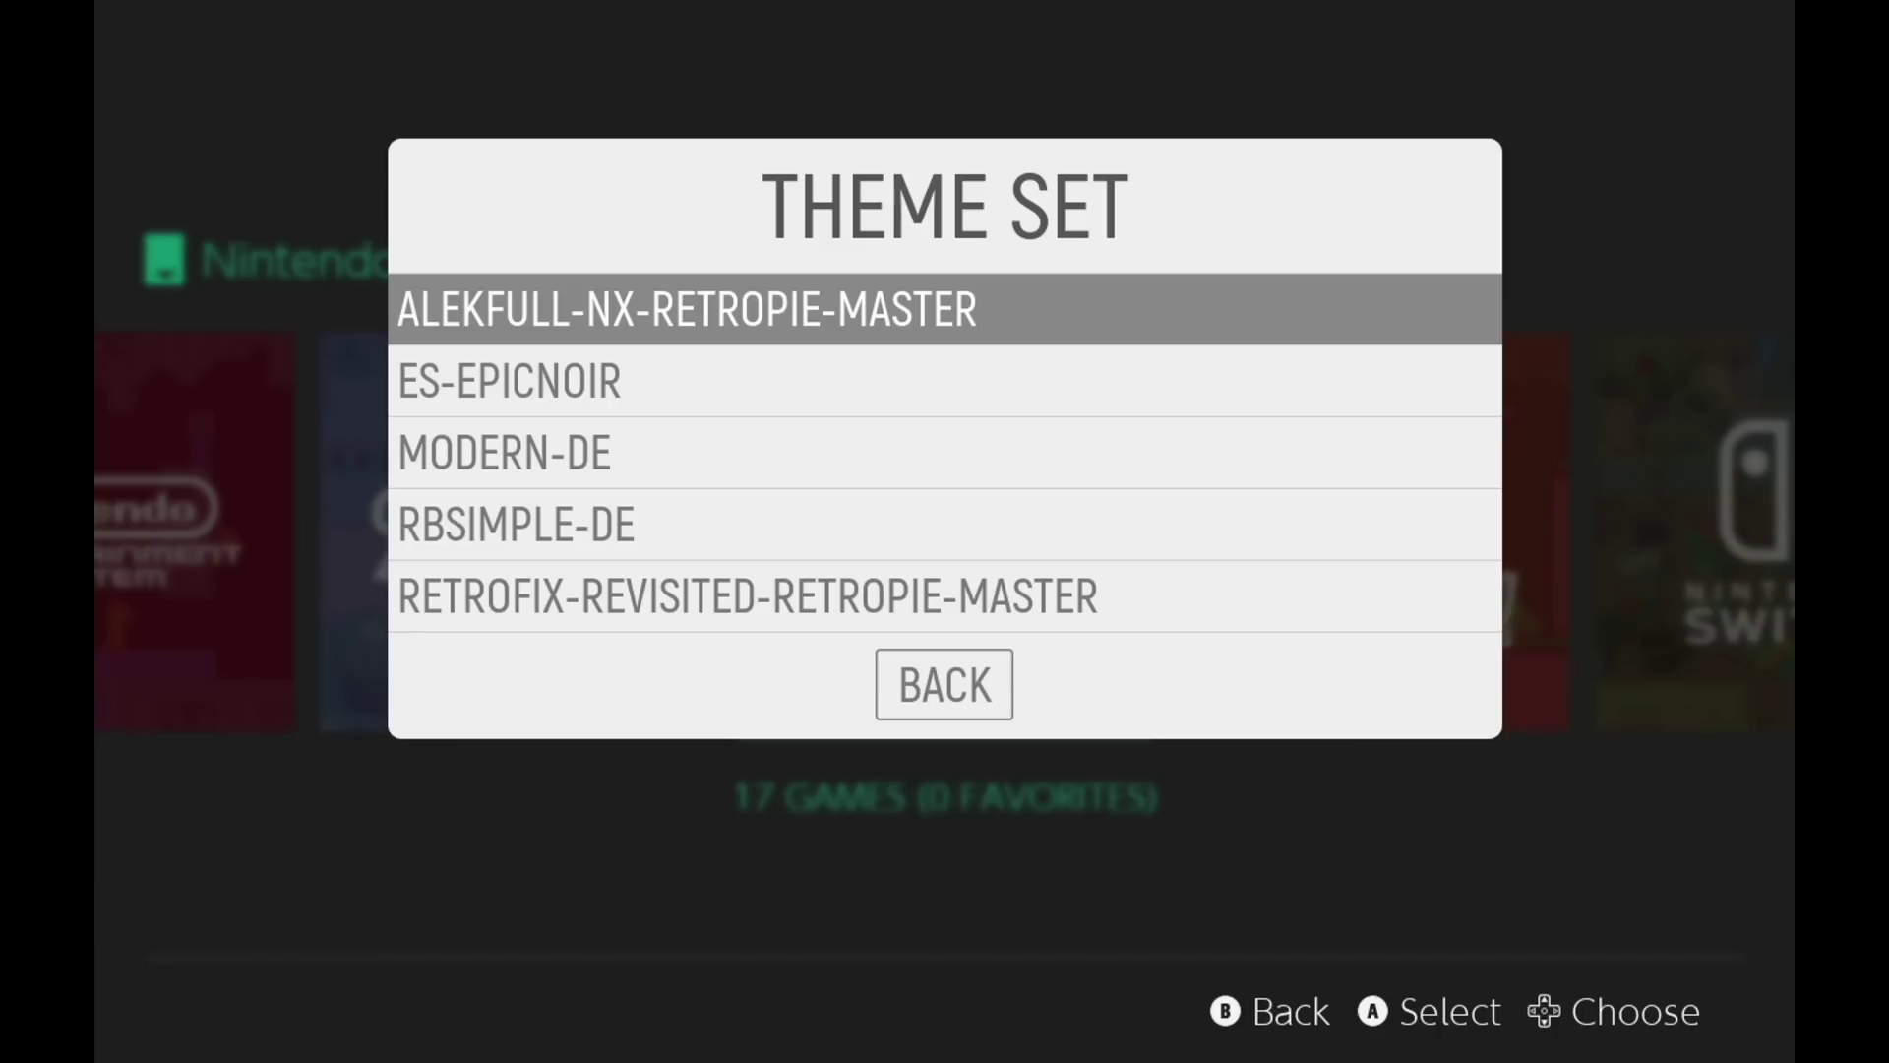
pyautogui.press('Return')
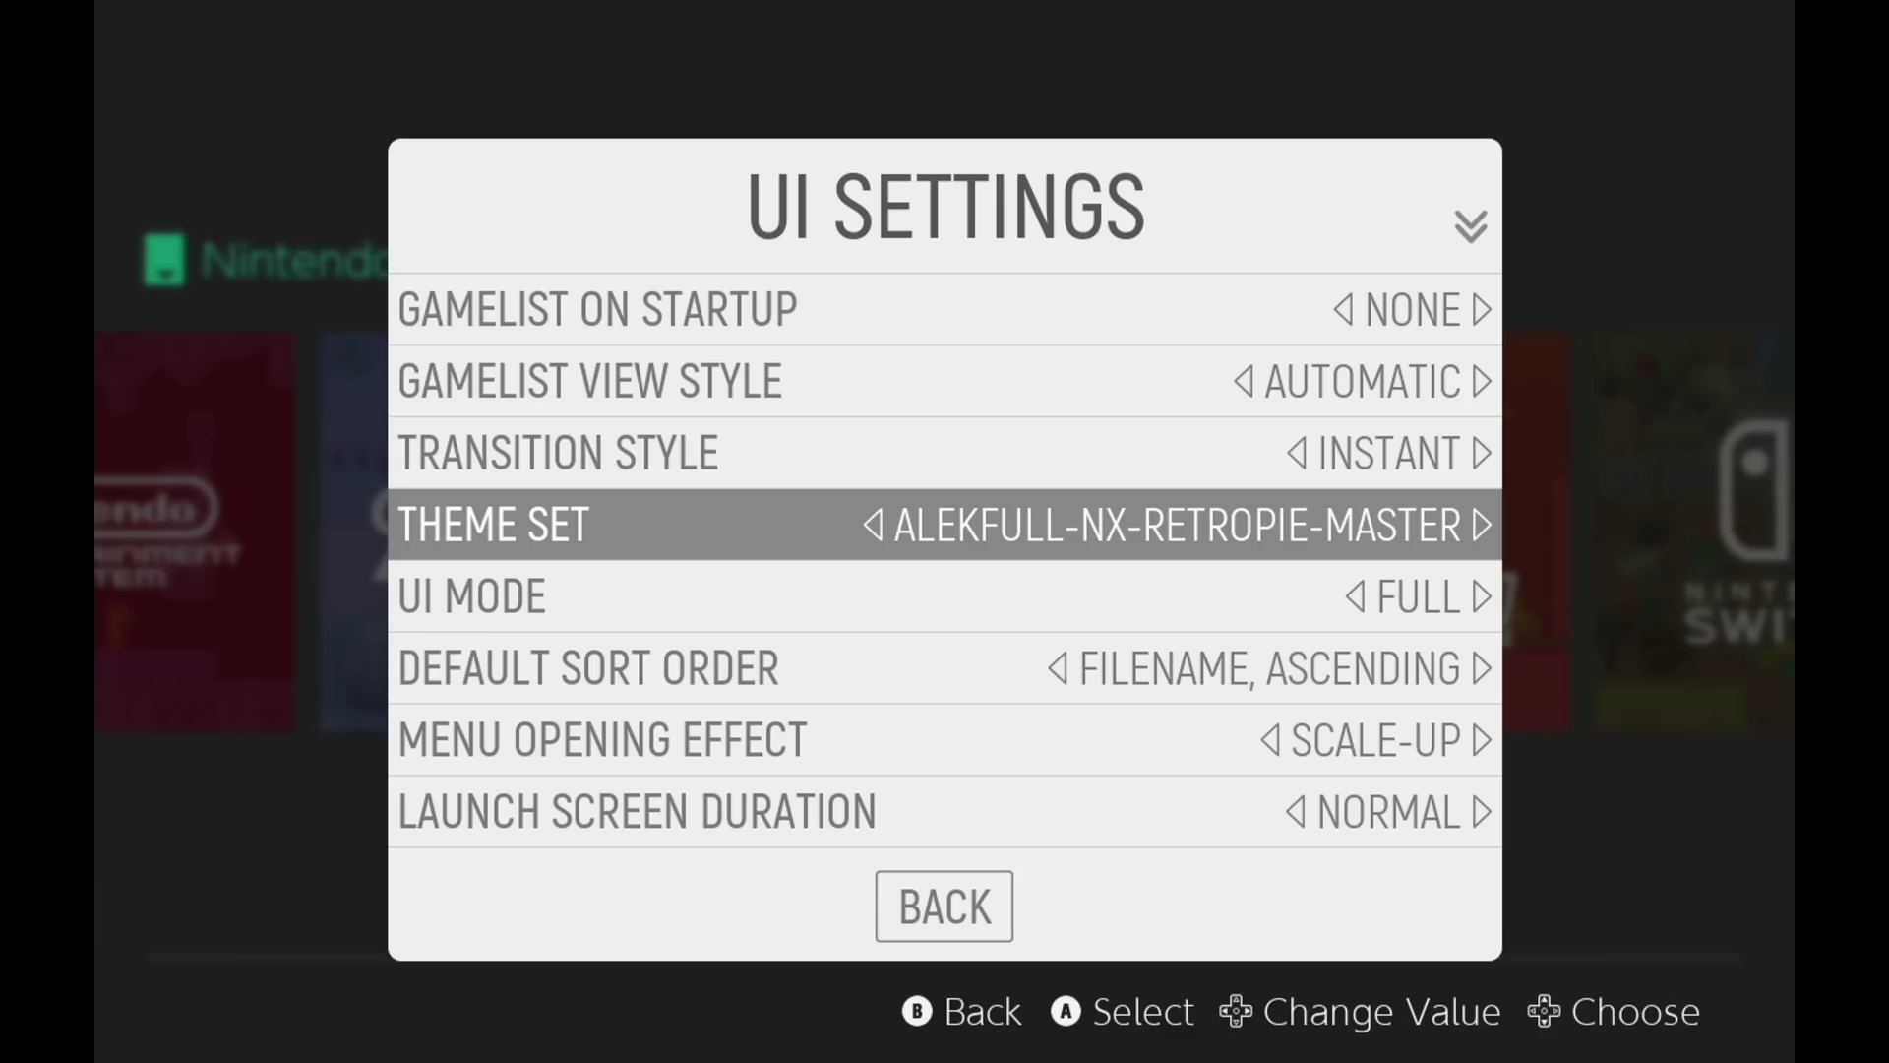
pyautogui.press('BackSpace')
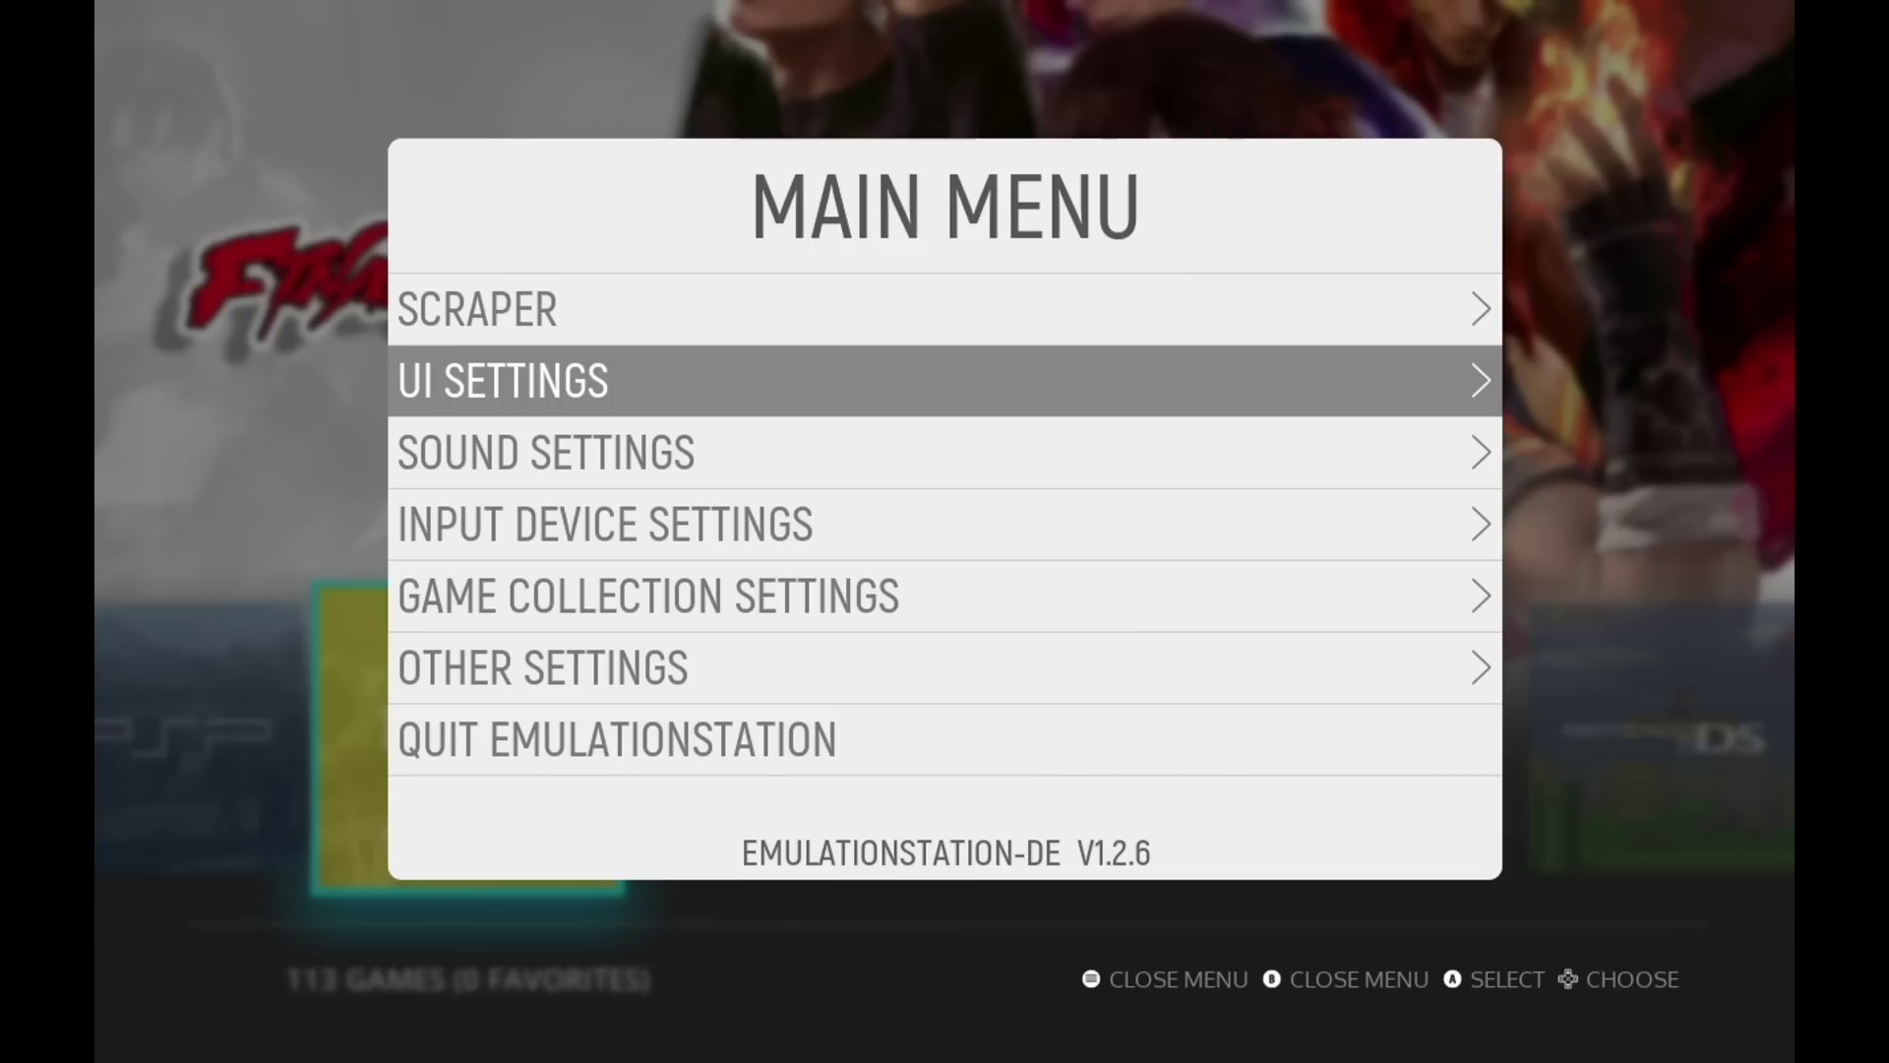
# - Close the menu and open the Nintendo GameCube game list in the new theme
pyautogui.press('BackSpace')
pyautogui.press('Right')
pyautogui.press('Right')
pyautogui.press('Right')
pyautogui.press('Right')
pyautogui.press('Right')
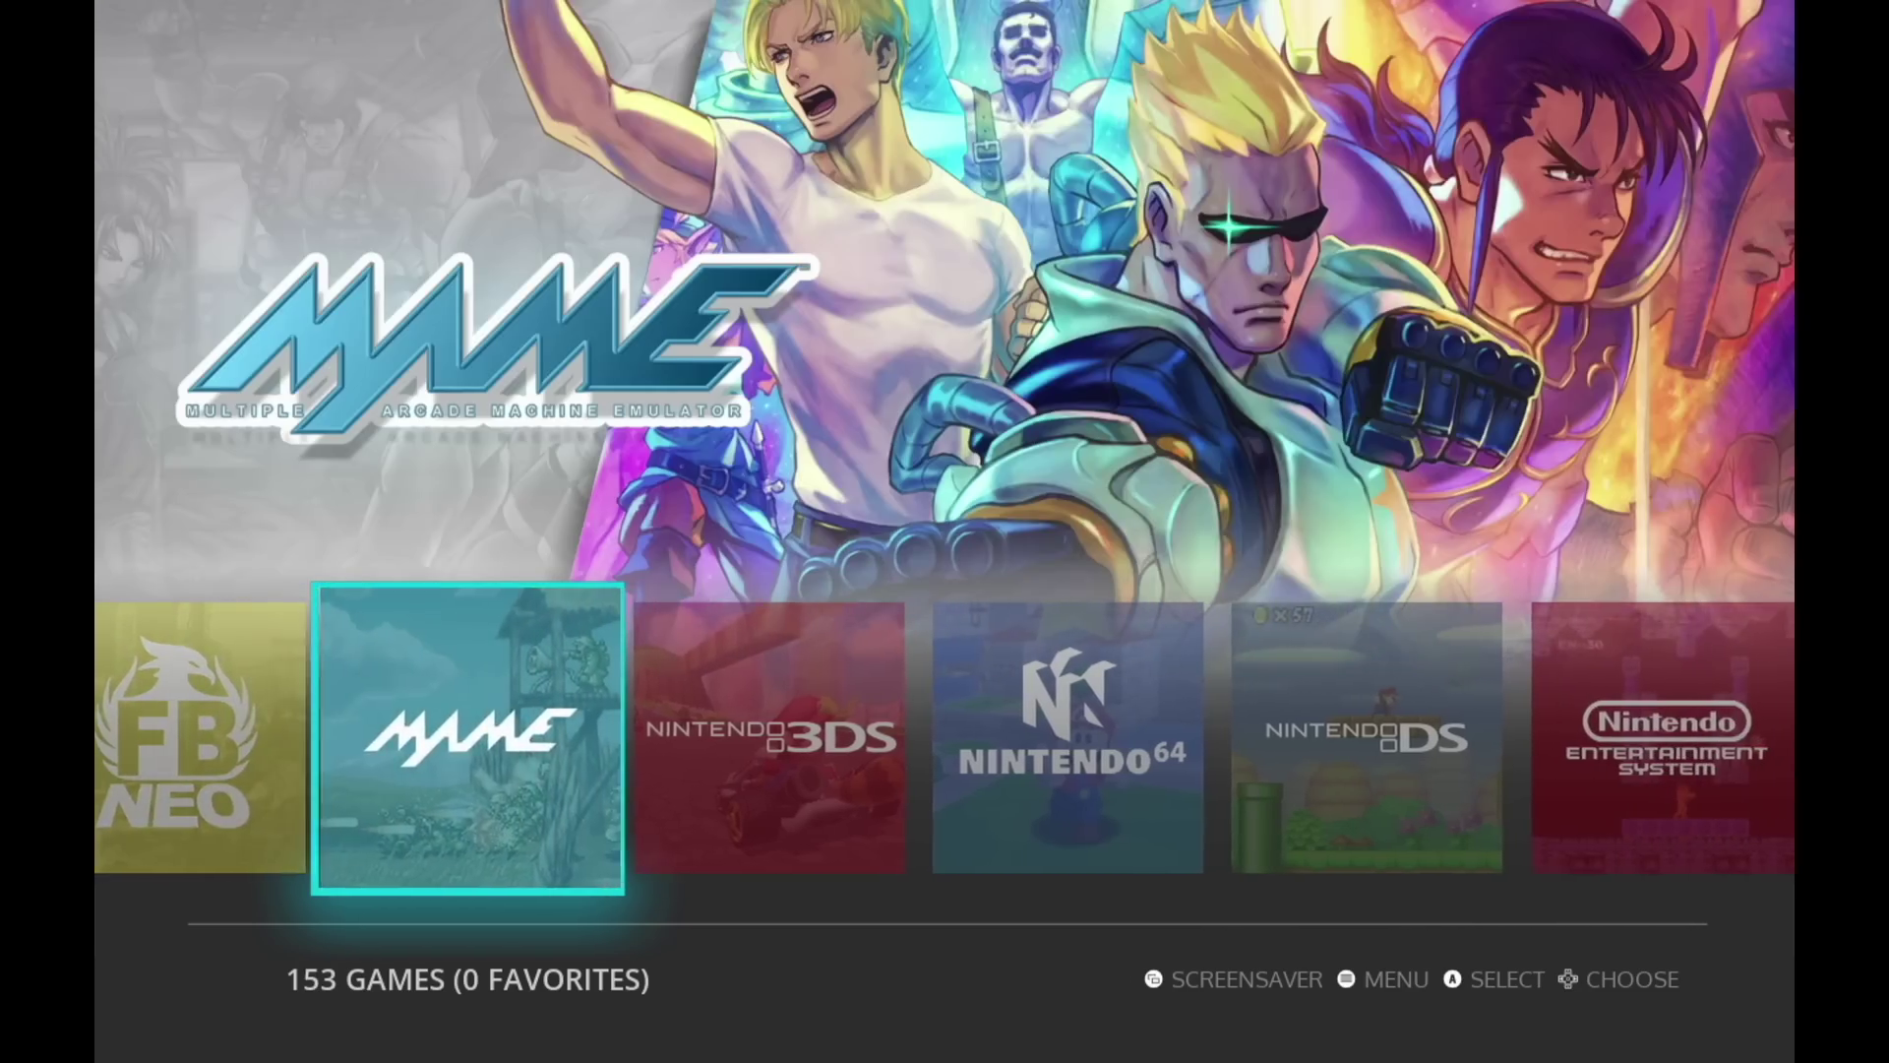
pyautogui.press('Right')
pyautogui.press('Right')
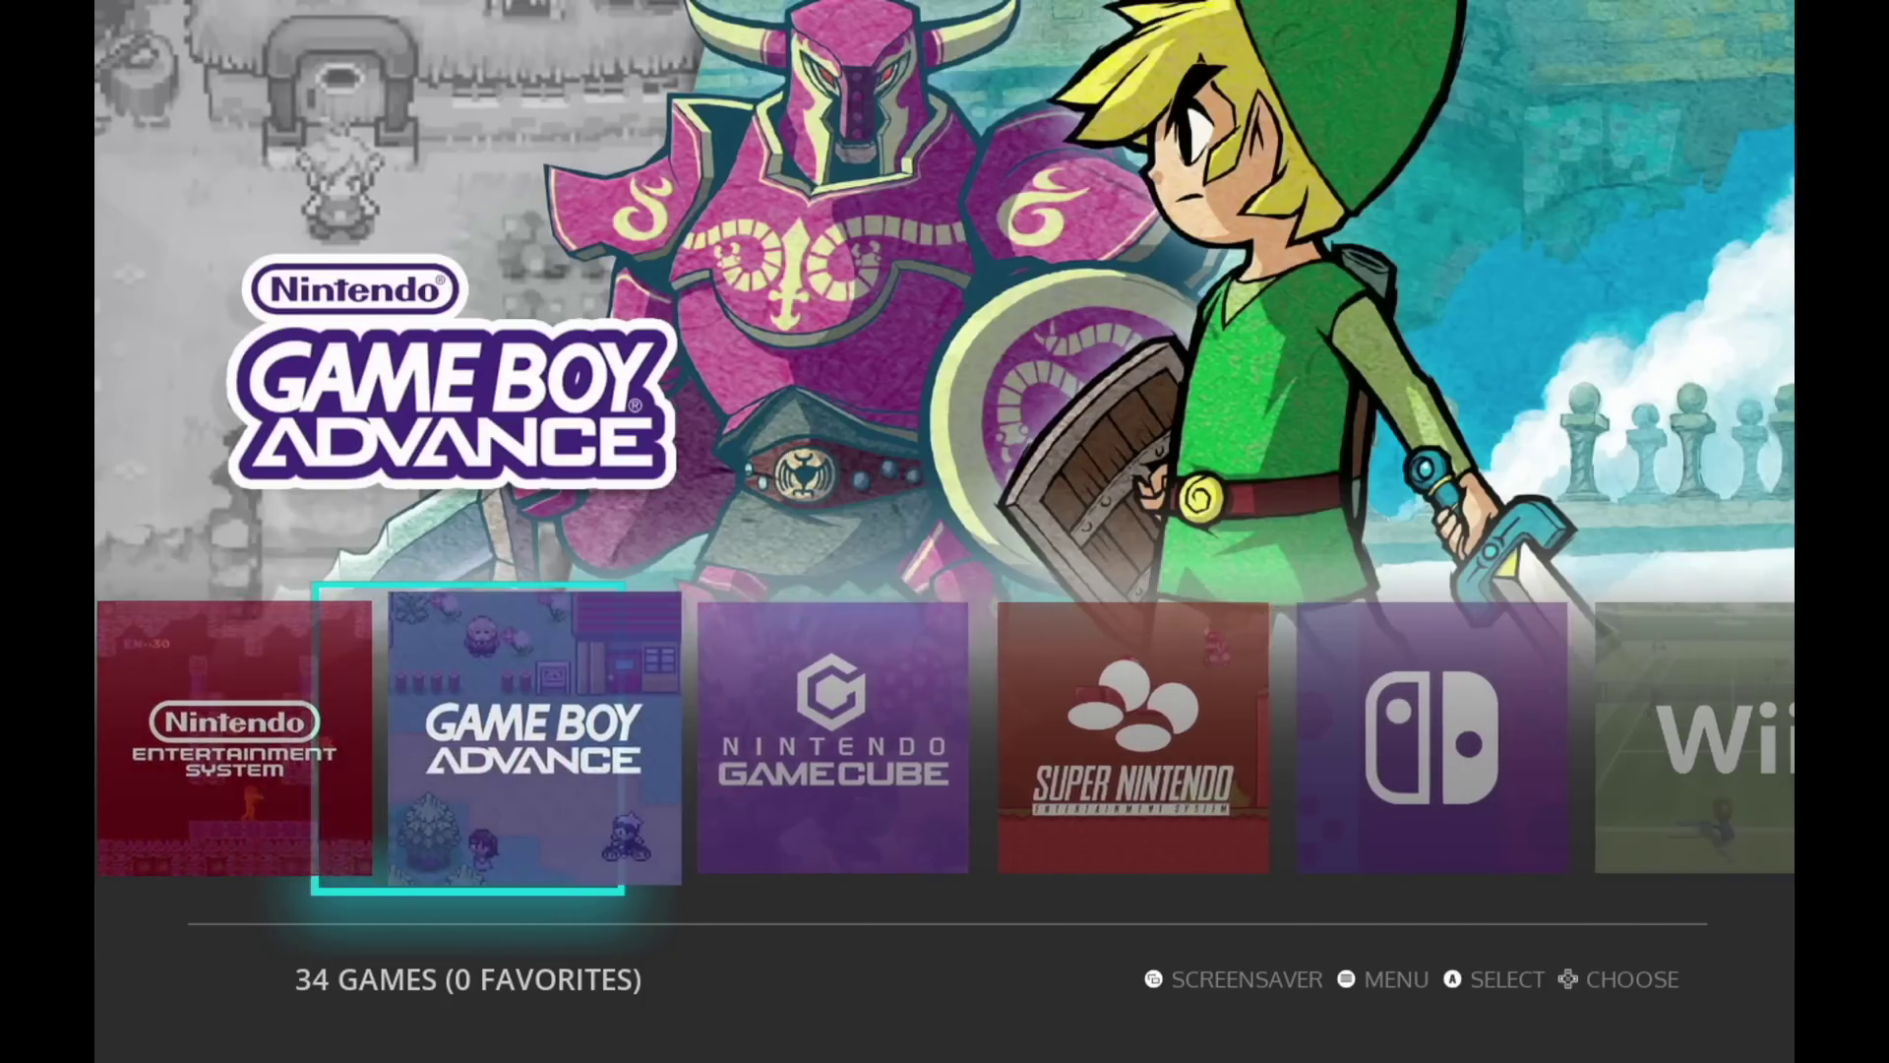
pyautogui.press('Return')
# - Browse the GameCube games from F-Zero GX to Alien Hominid, then bring up the main menu
pyautogui.press('Up')
pyautogui.press('Up')
pyautogui.press('Up')
pyautogui.press('Up')
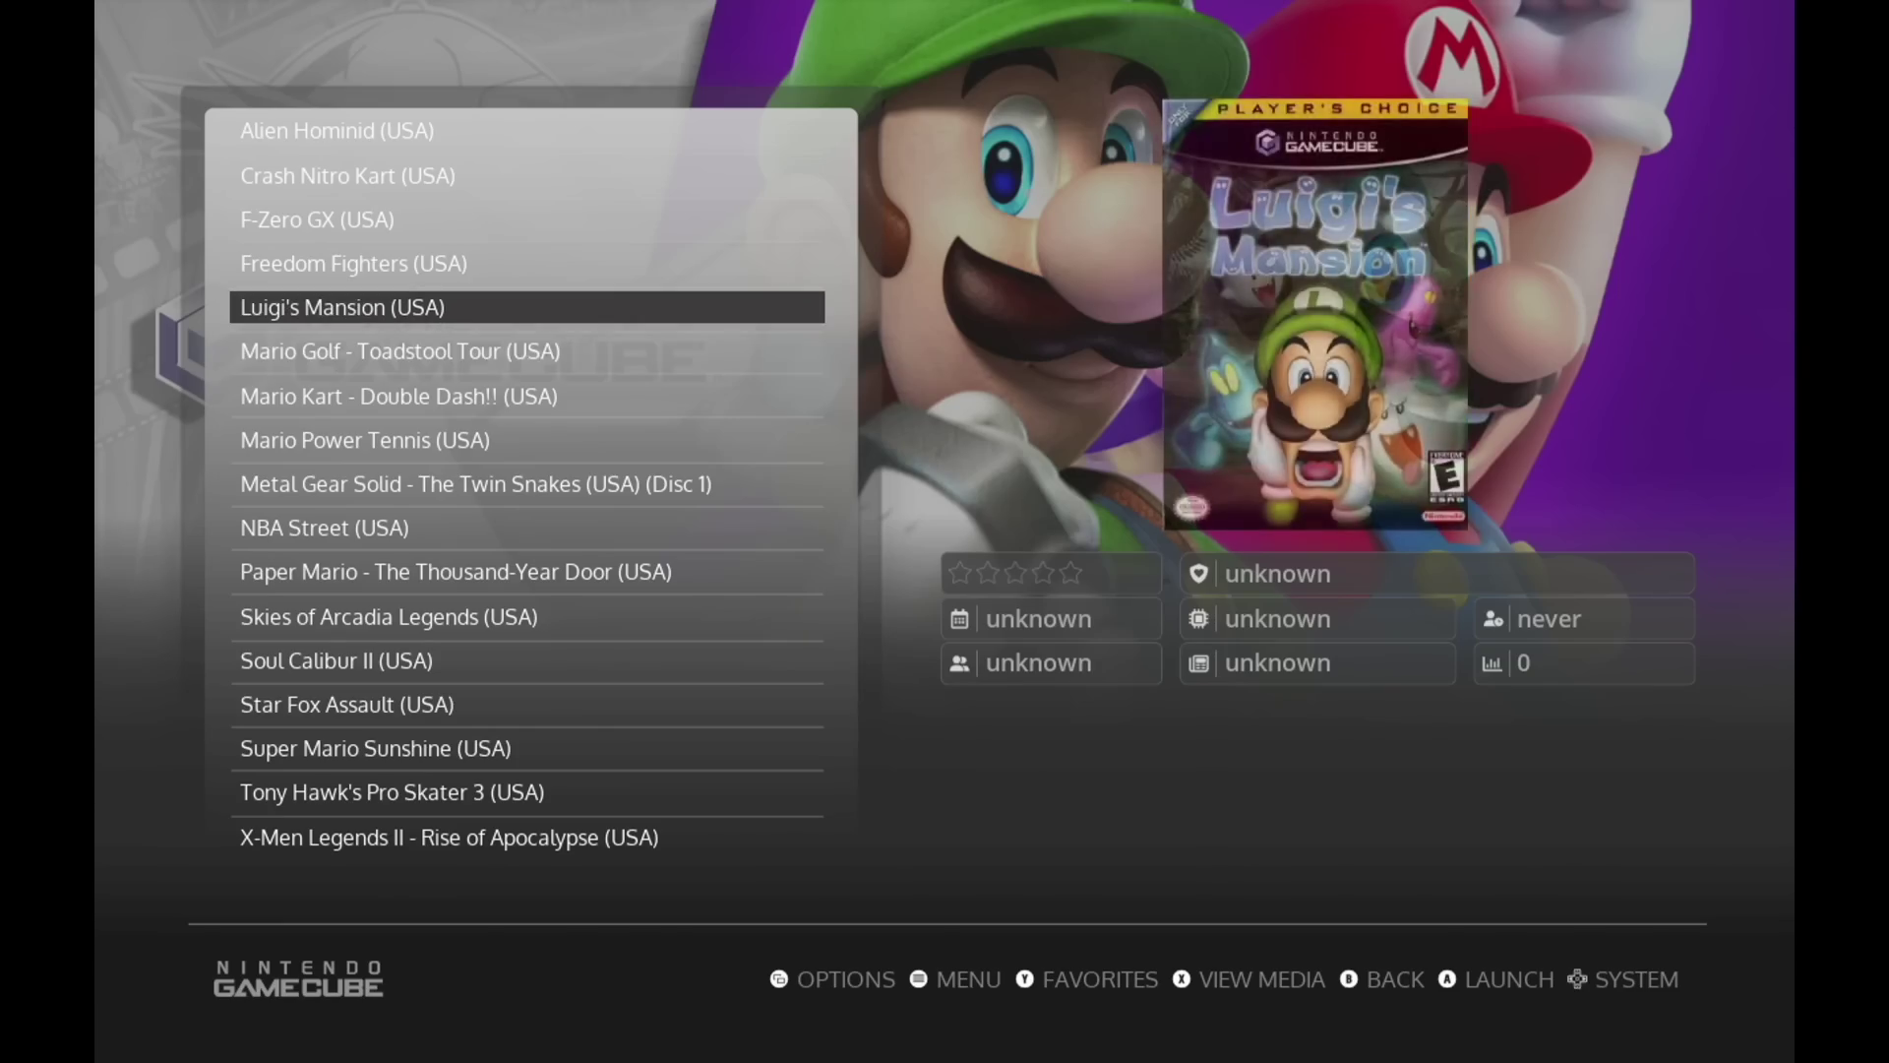
pyautogui.press('Down')
pyautogui.press('Down')
pyautogui.press('Down')
pyautogui.press('Down')
pyautogui.press('Down')
pyautogui.press('Down')
pyautogui.press('Down')
pyautogui.press('Down')
pyautogui.press('Down')
pyautogui.press('Down')
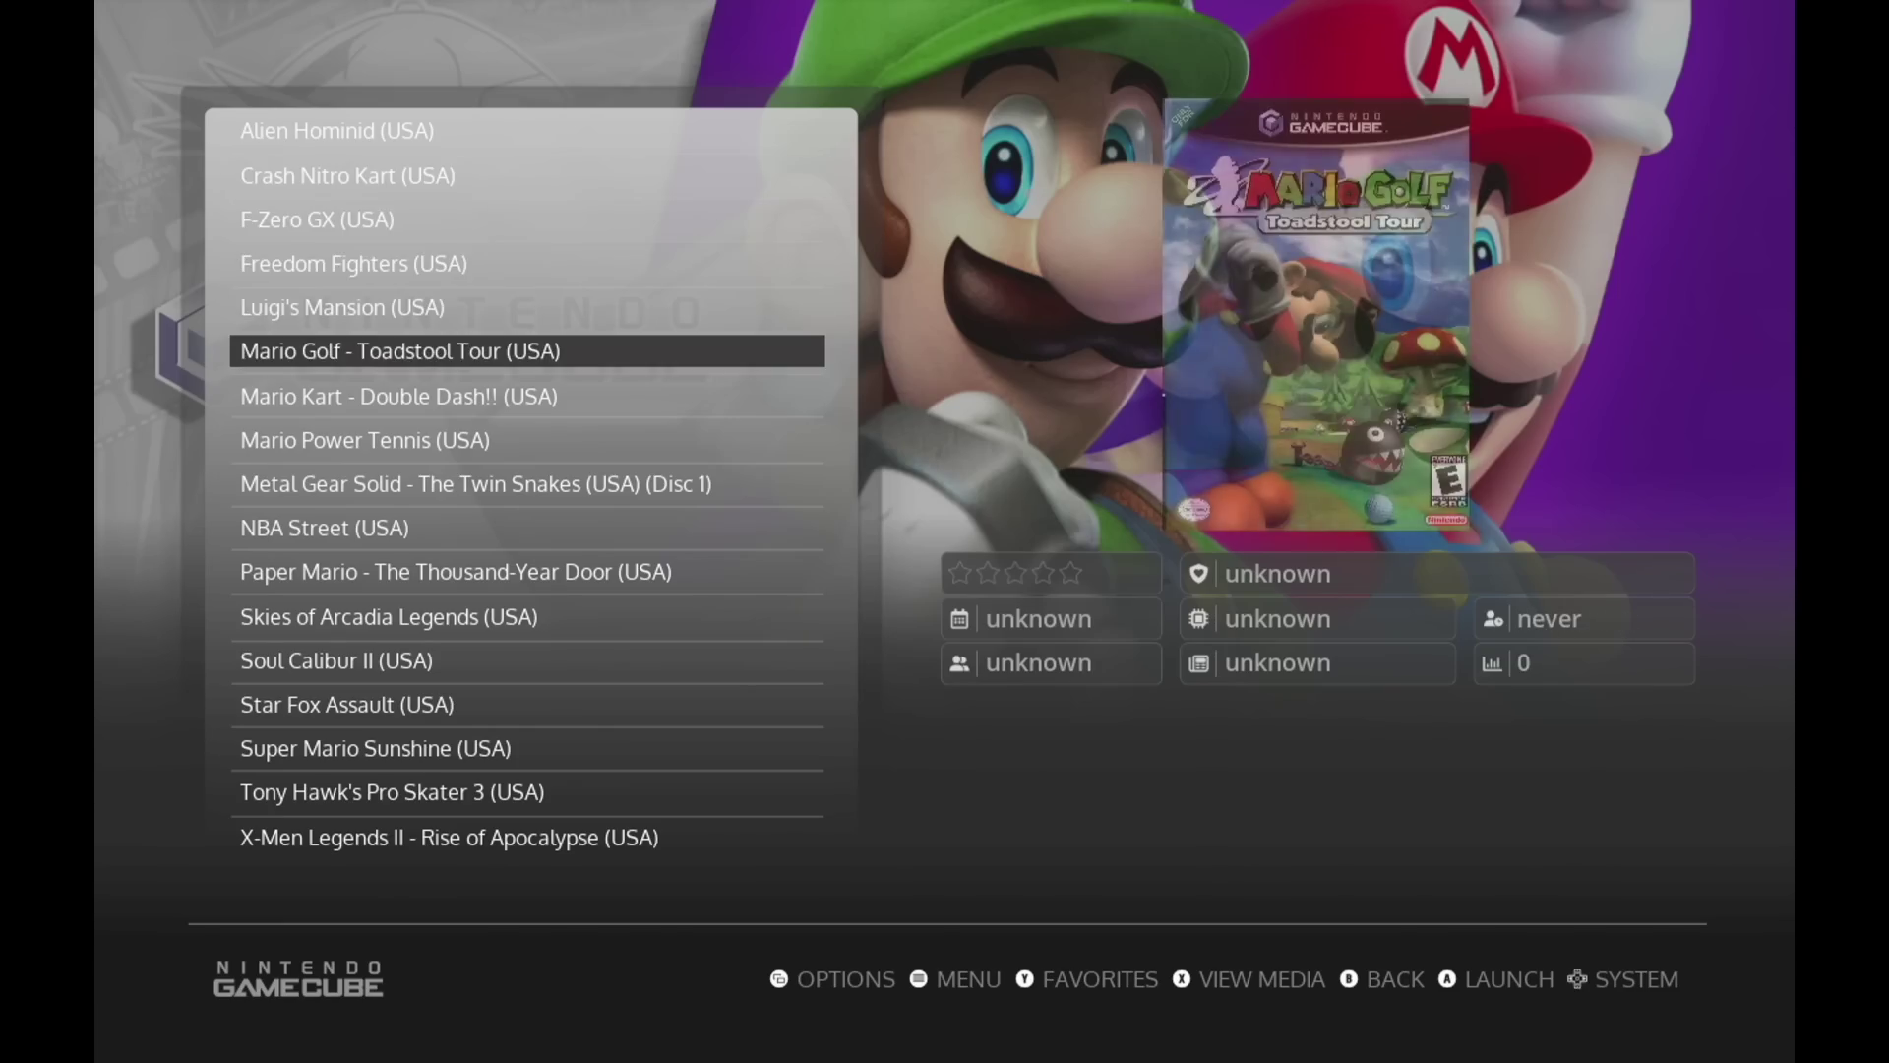
pyautogui.press('Down')
pyautogui.press('Down')
pyautogui.press('Down')
pyautogui.press('Down')
pyautogui.press('Down')
pyautogui.press('Down')
pyautogui.press('Down')
pyautogui.press('Down')
pyautogui.press('Down')
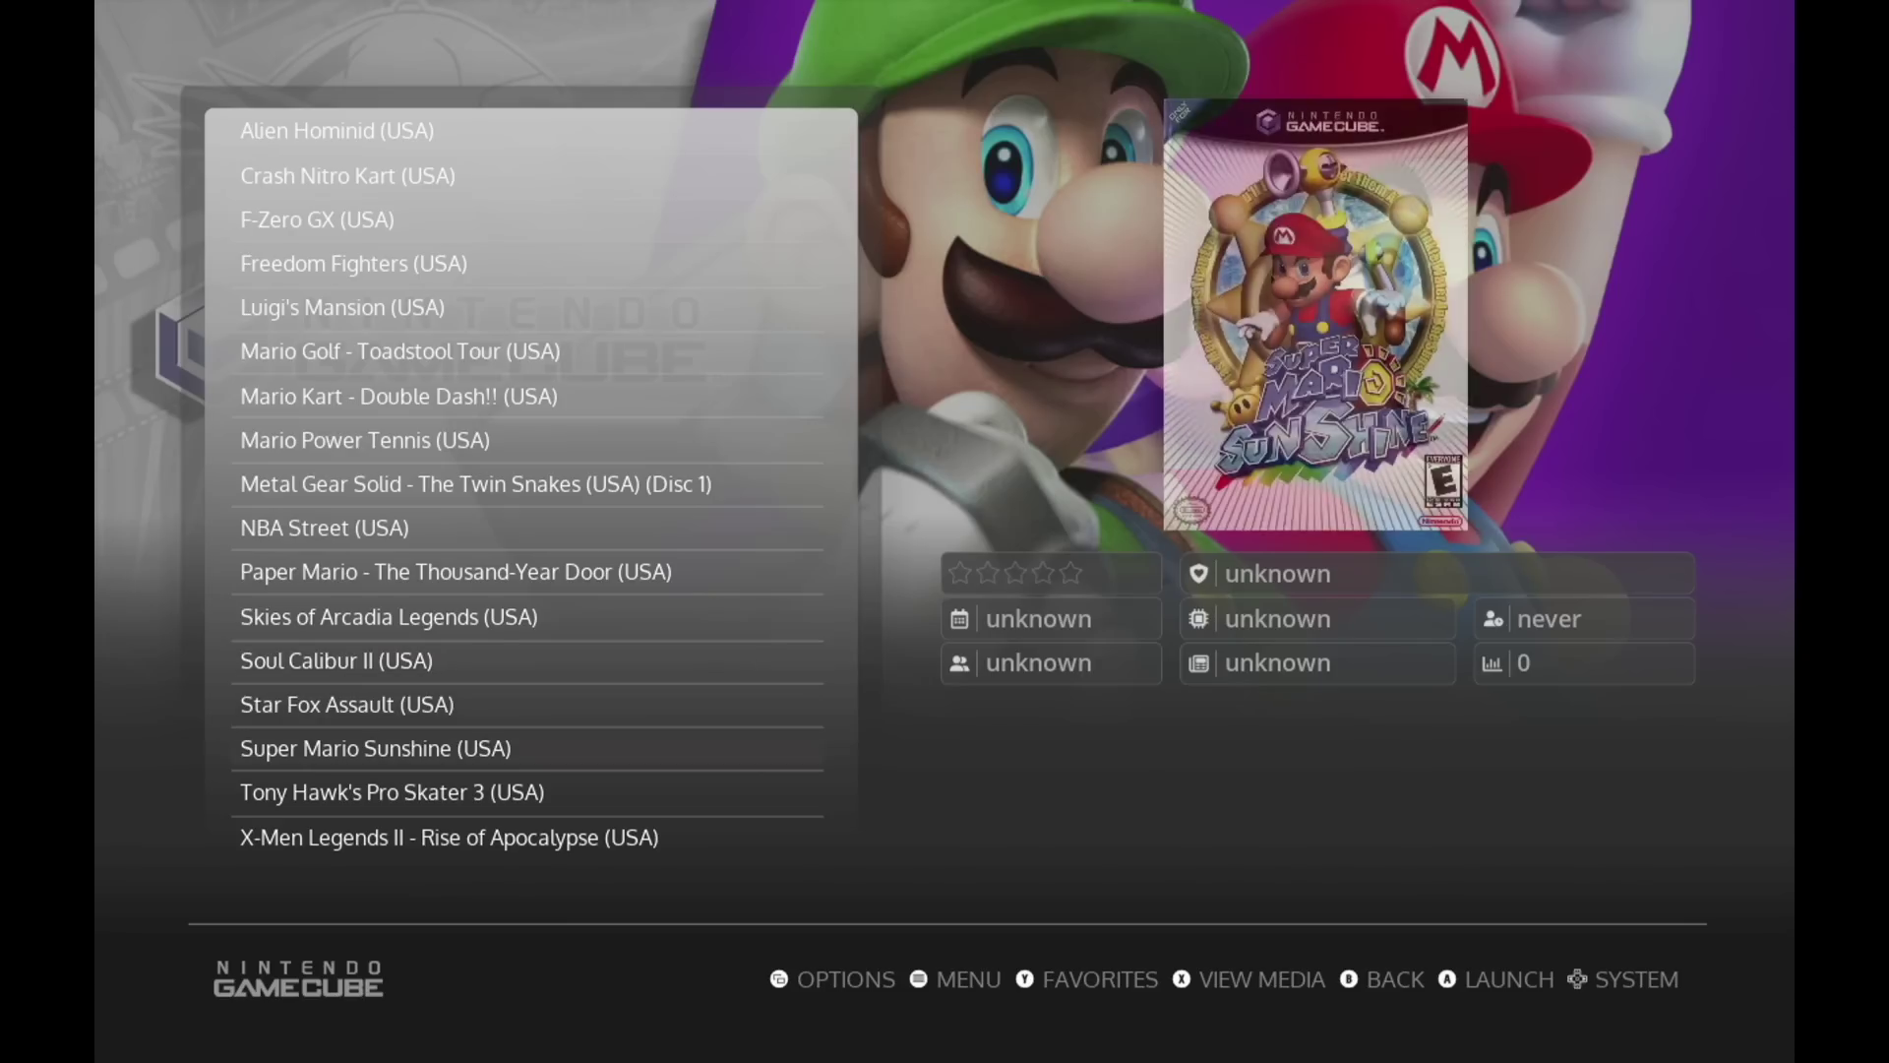
pyautogui.press('Down')
pyautogui.press('Up')
pyautogui.press('Up')
pyautogui.press('Up')
pyautogui.press('Up')
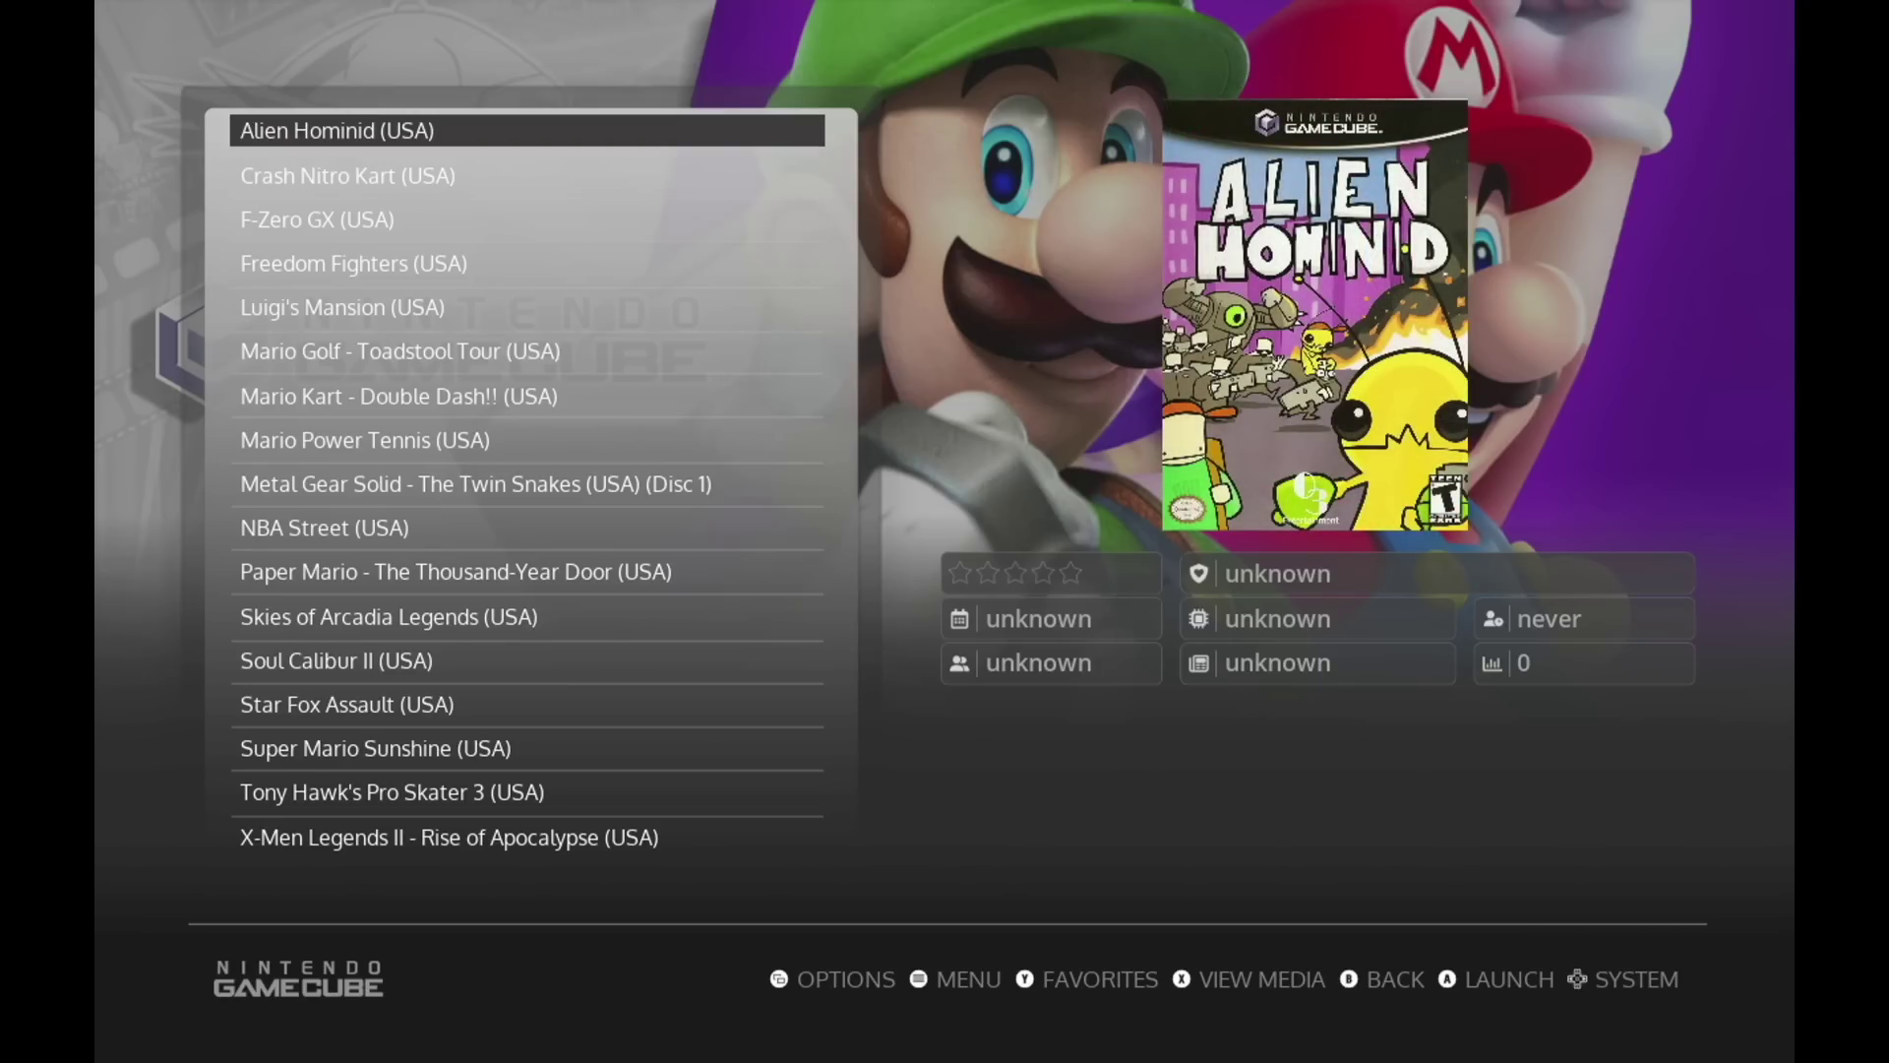
pyautogui.press('Escape')
# - Open the Scraper menu and limit scraping to the Nintendo GameCube system
pyautogui.press('Down')
pyautogui.press('Down')
pyautogui.press('Down')
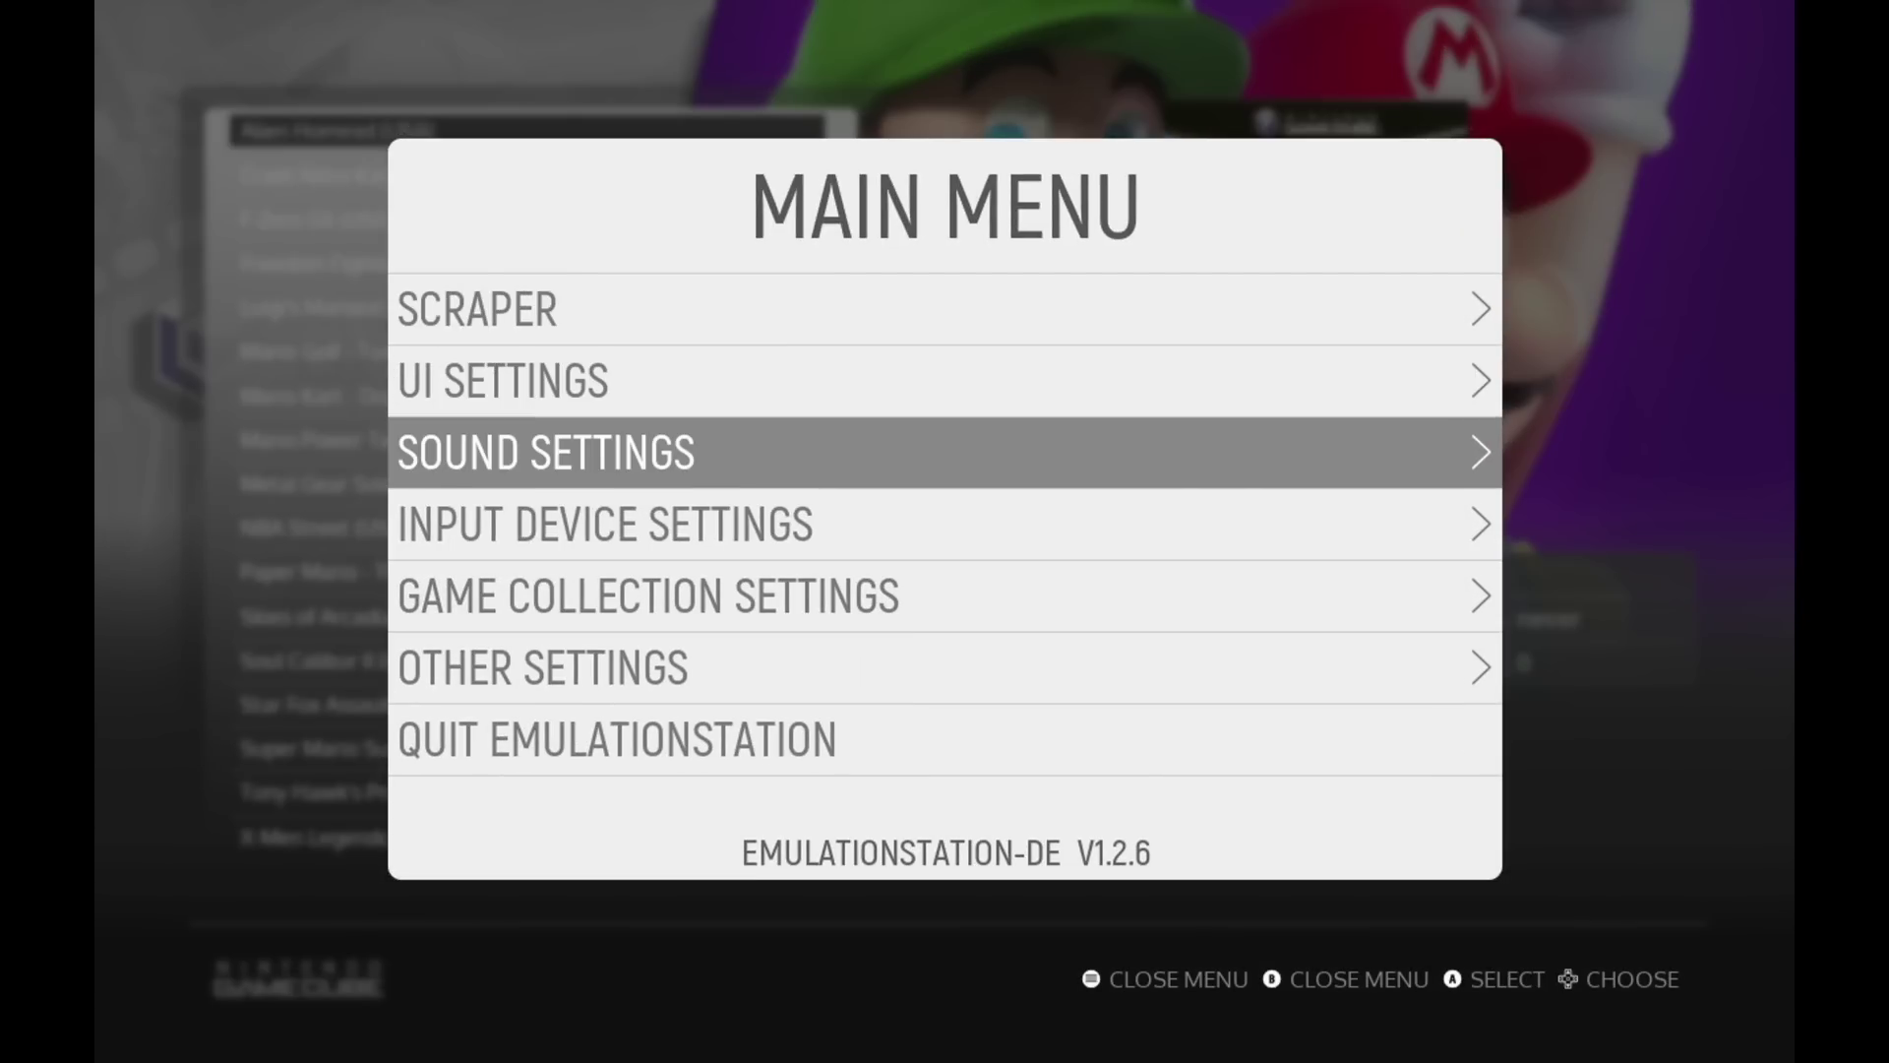
pyautogui.press('Up')
pyautogui.press('Up')
pyautogui.press('Up')
pyautogui.press('Return')
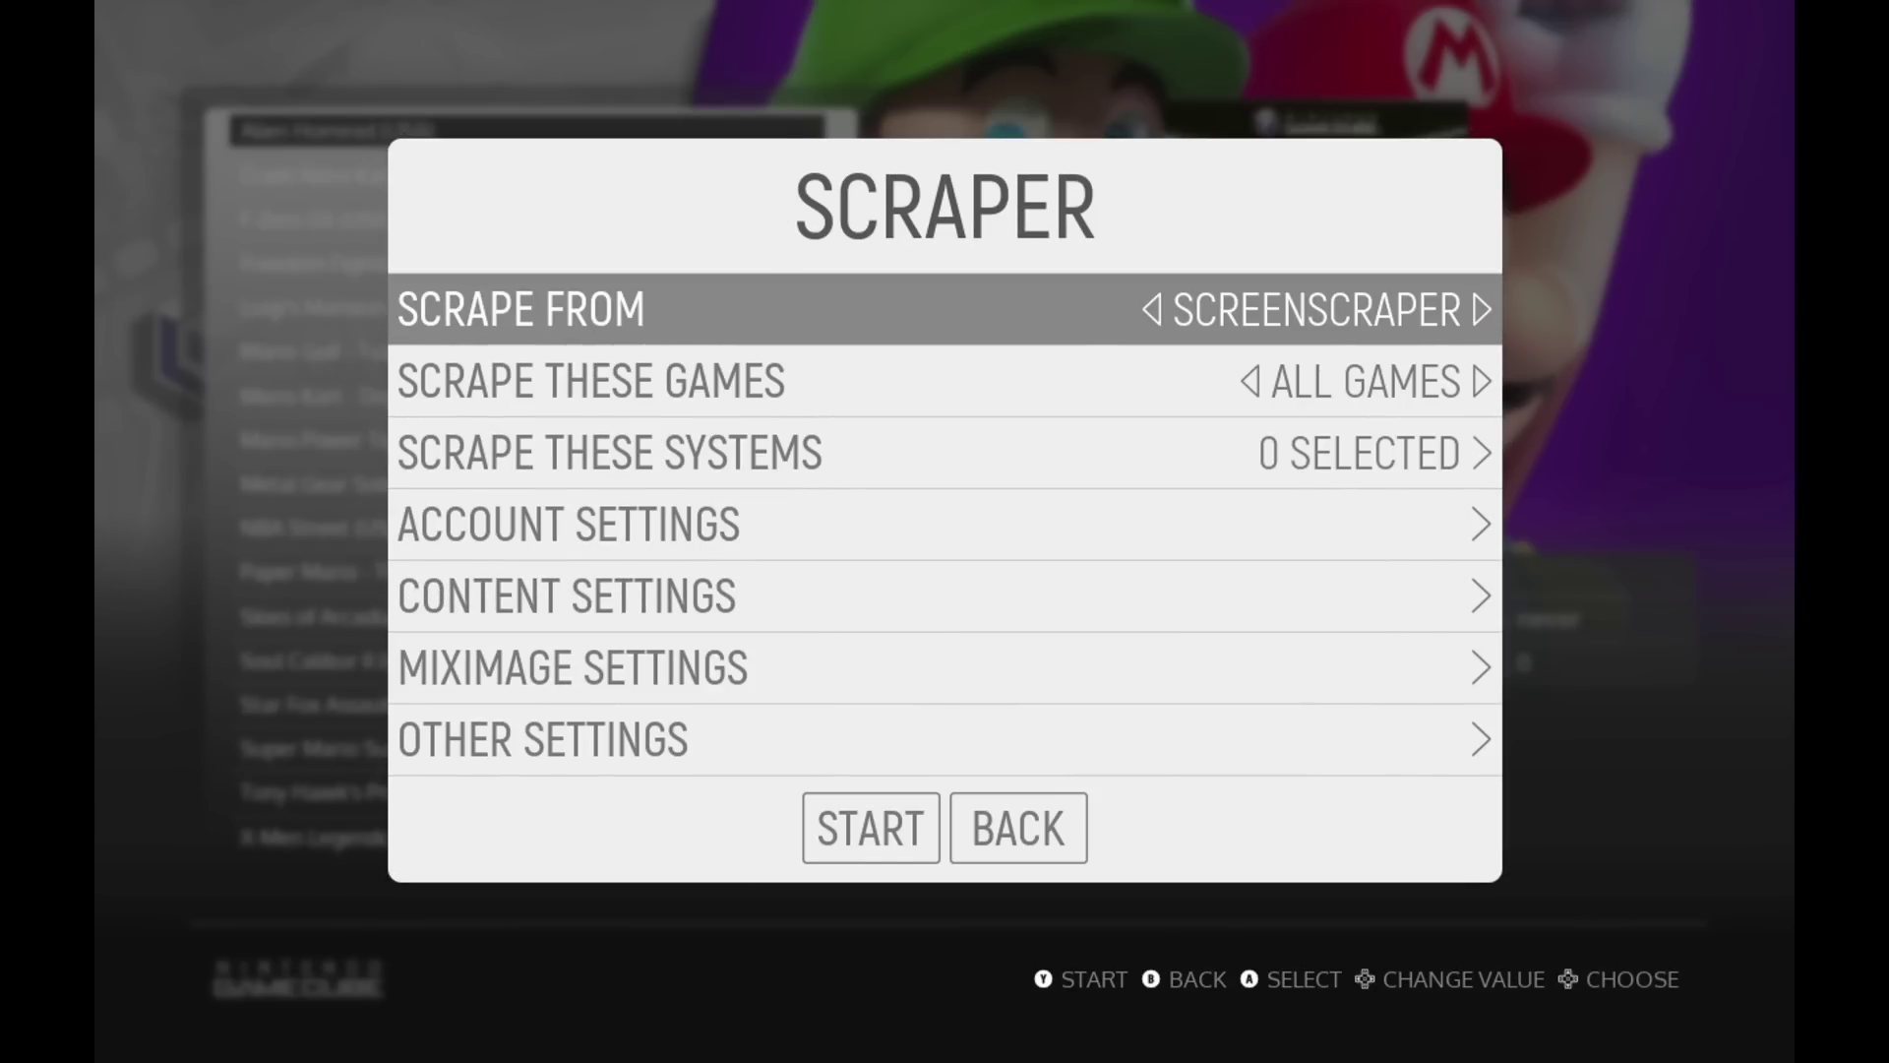
pyautogui.press('Down')
pyautogui.press('Down')
pyautogui.press('Return')
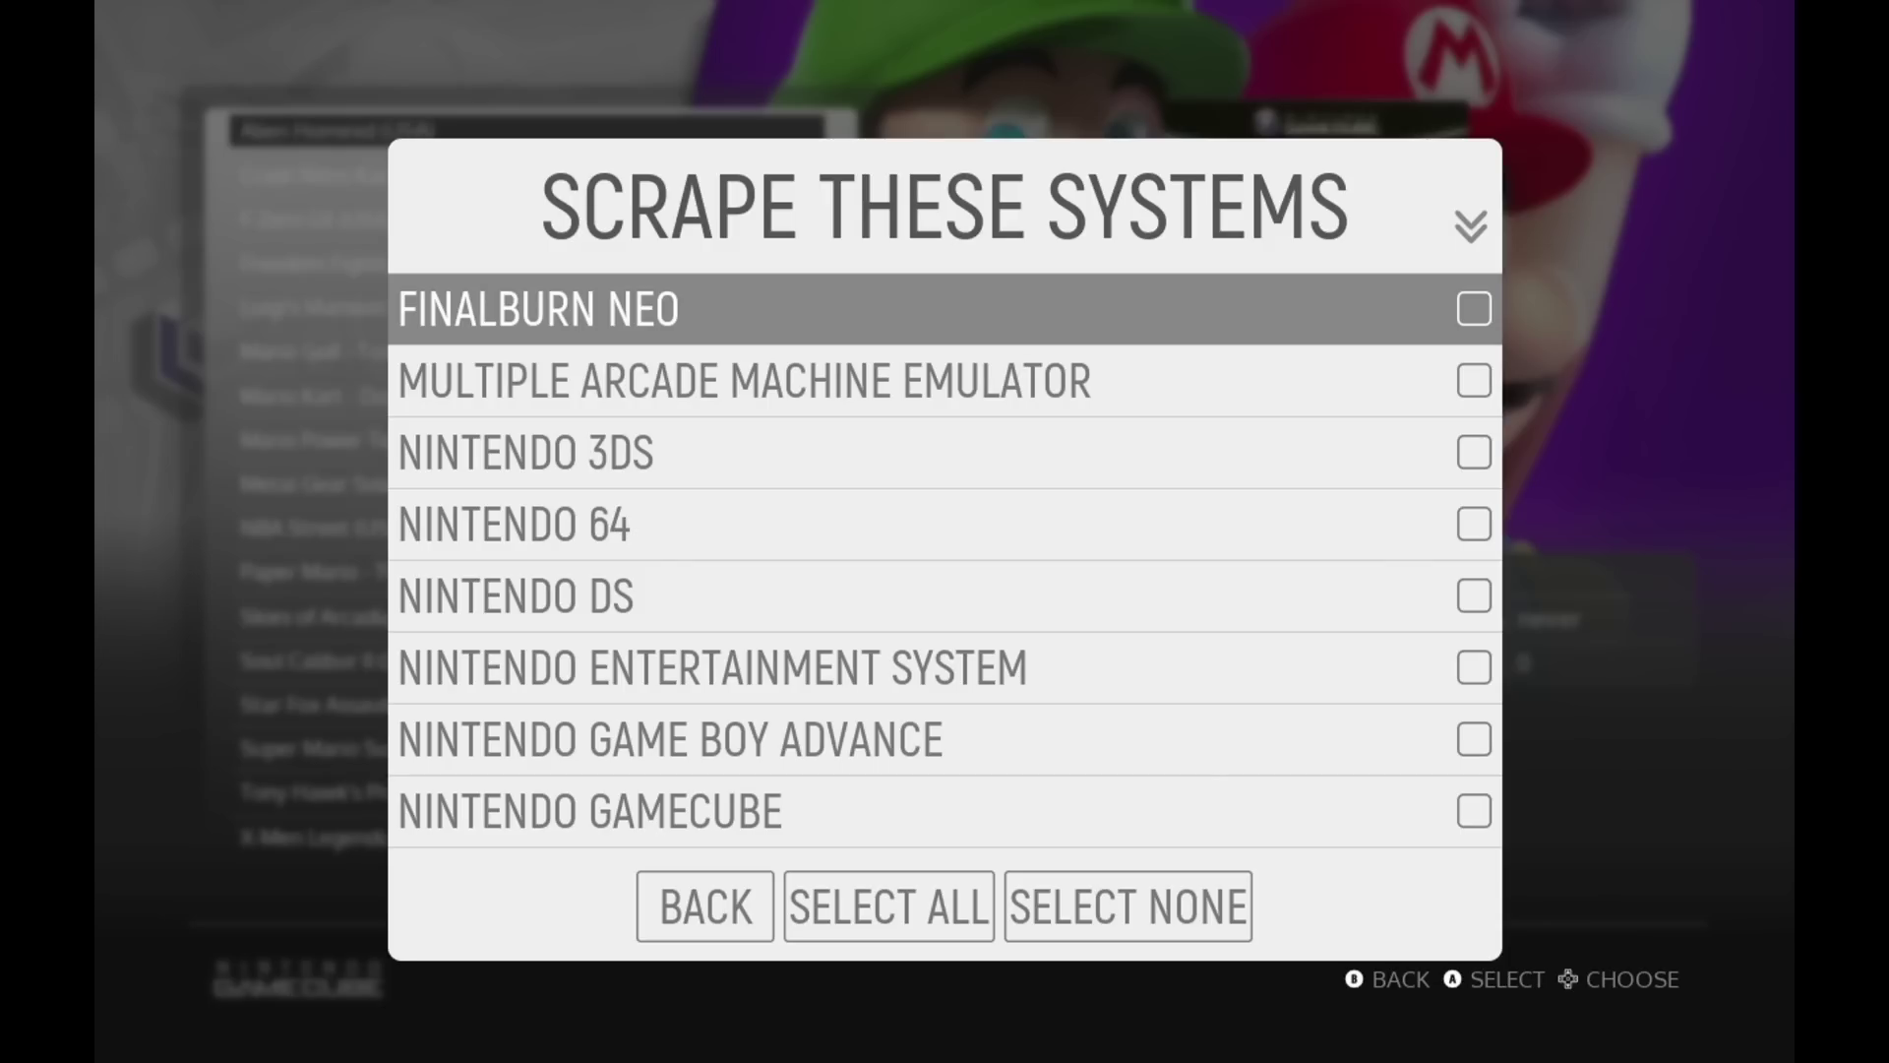
pyautogui.press('Down')
pyautogui.press('Down')
pyautogui.press('Down')
pyautogui.press('Down')
pyautogui.press('Down')
pyautogui.press('Down')
pyautogui.press('Down')
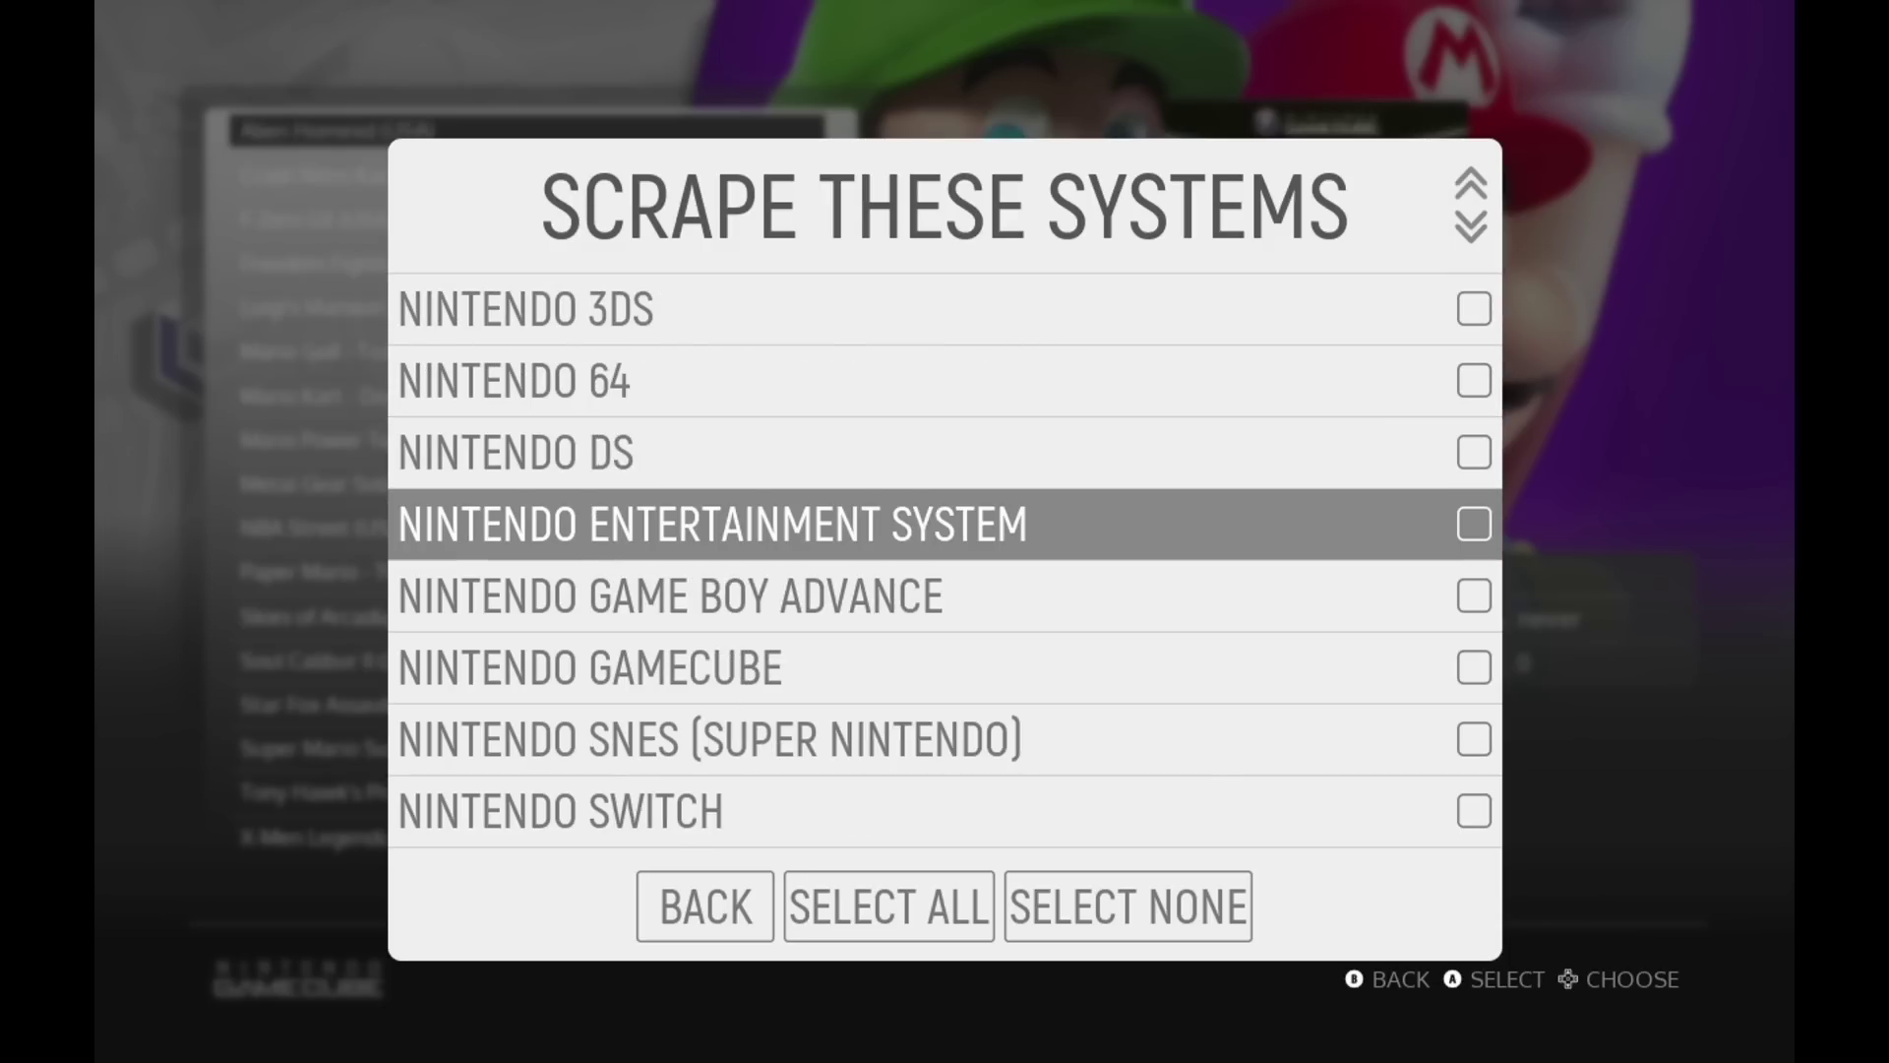
pyautogui.press('BackSpace')
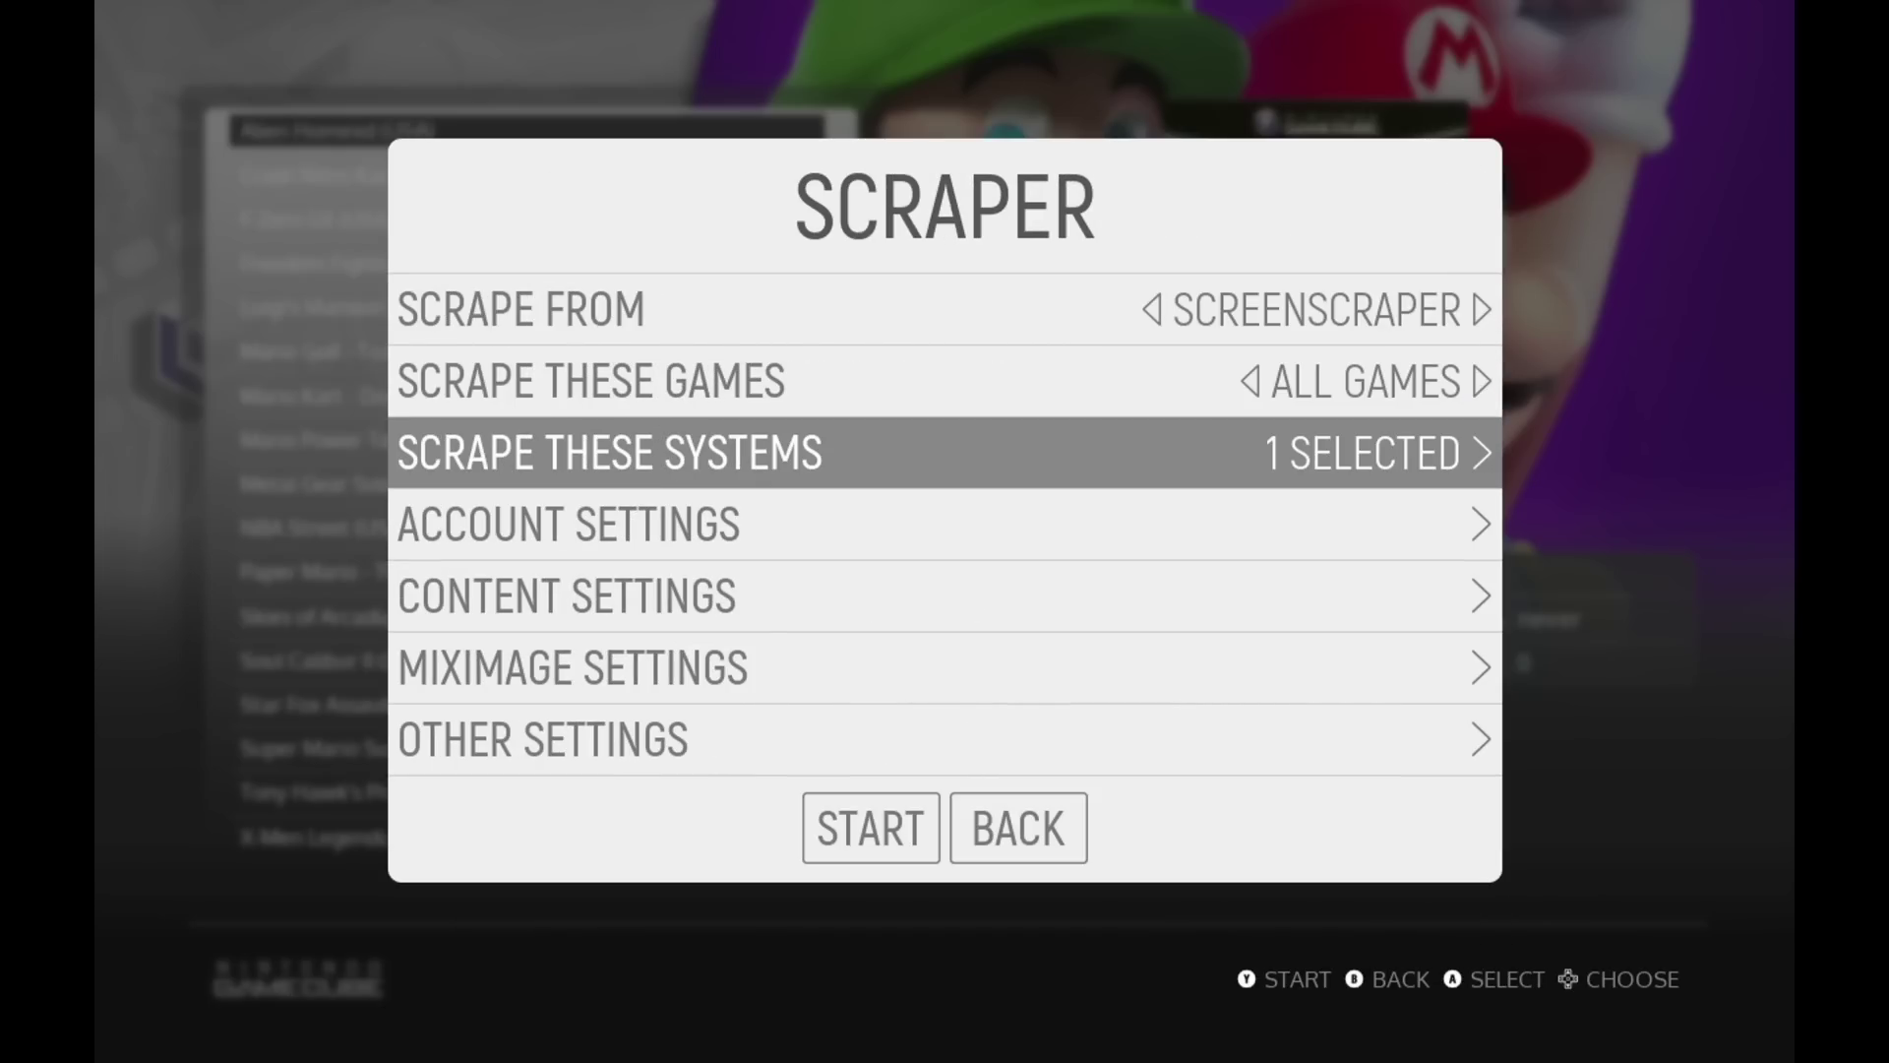
# - Check the ScreenScraper account settings, leaving the username unchanged
pyautogui.press('Down')
pyautogui.press('Return')
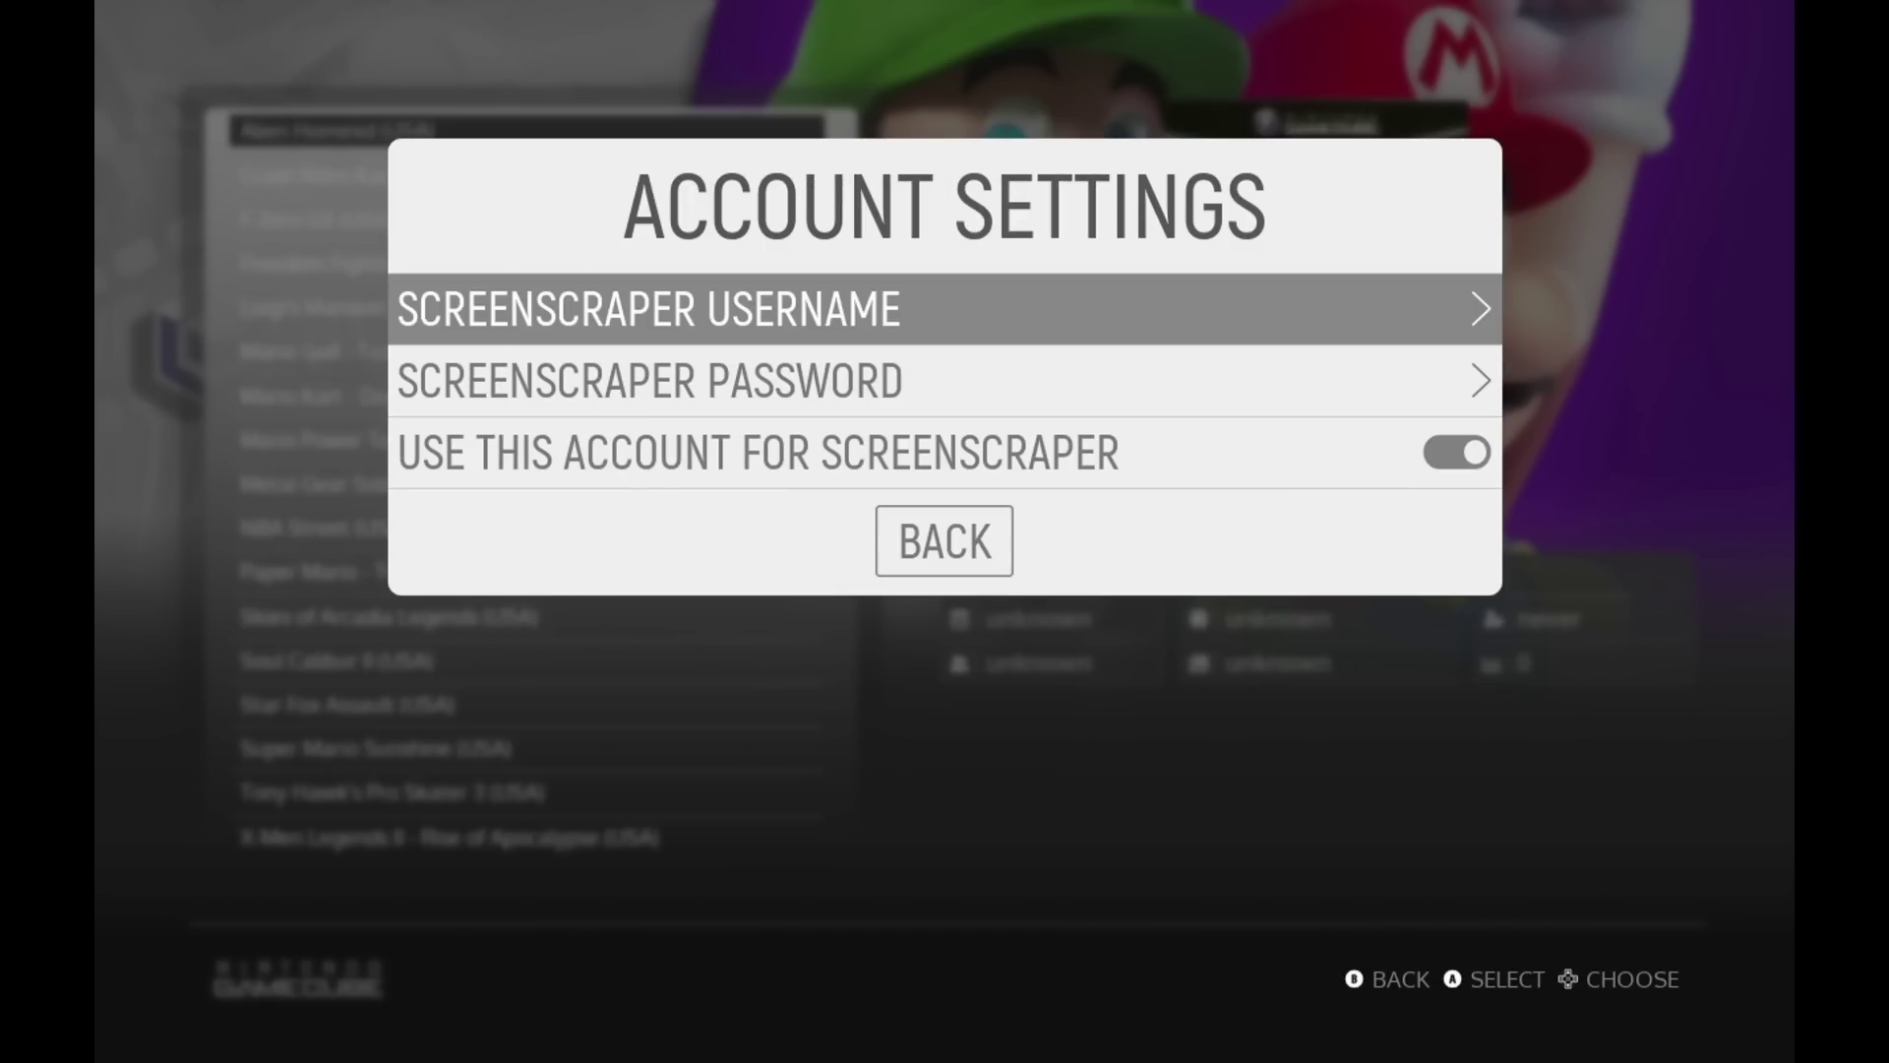
pyautogui.press('Return')
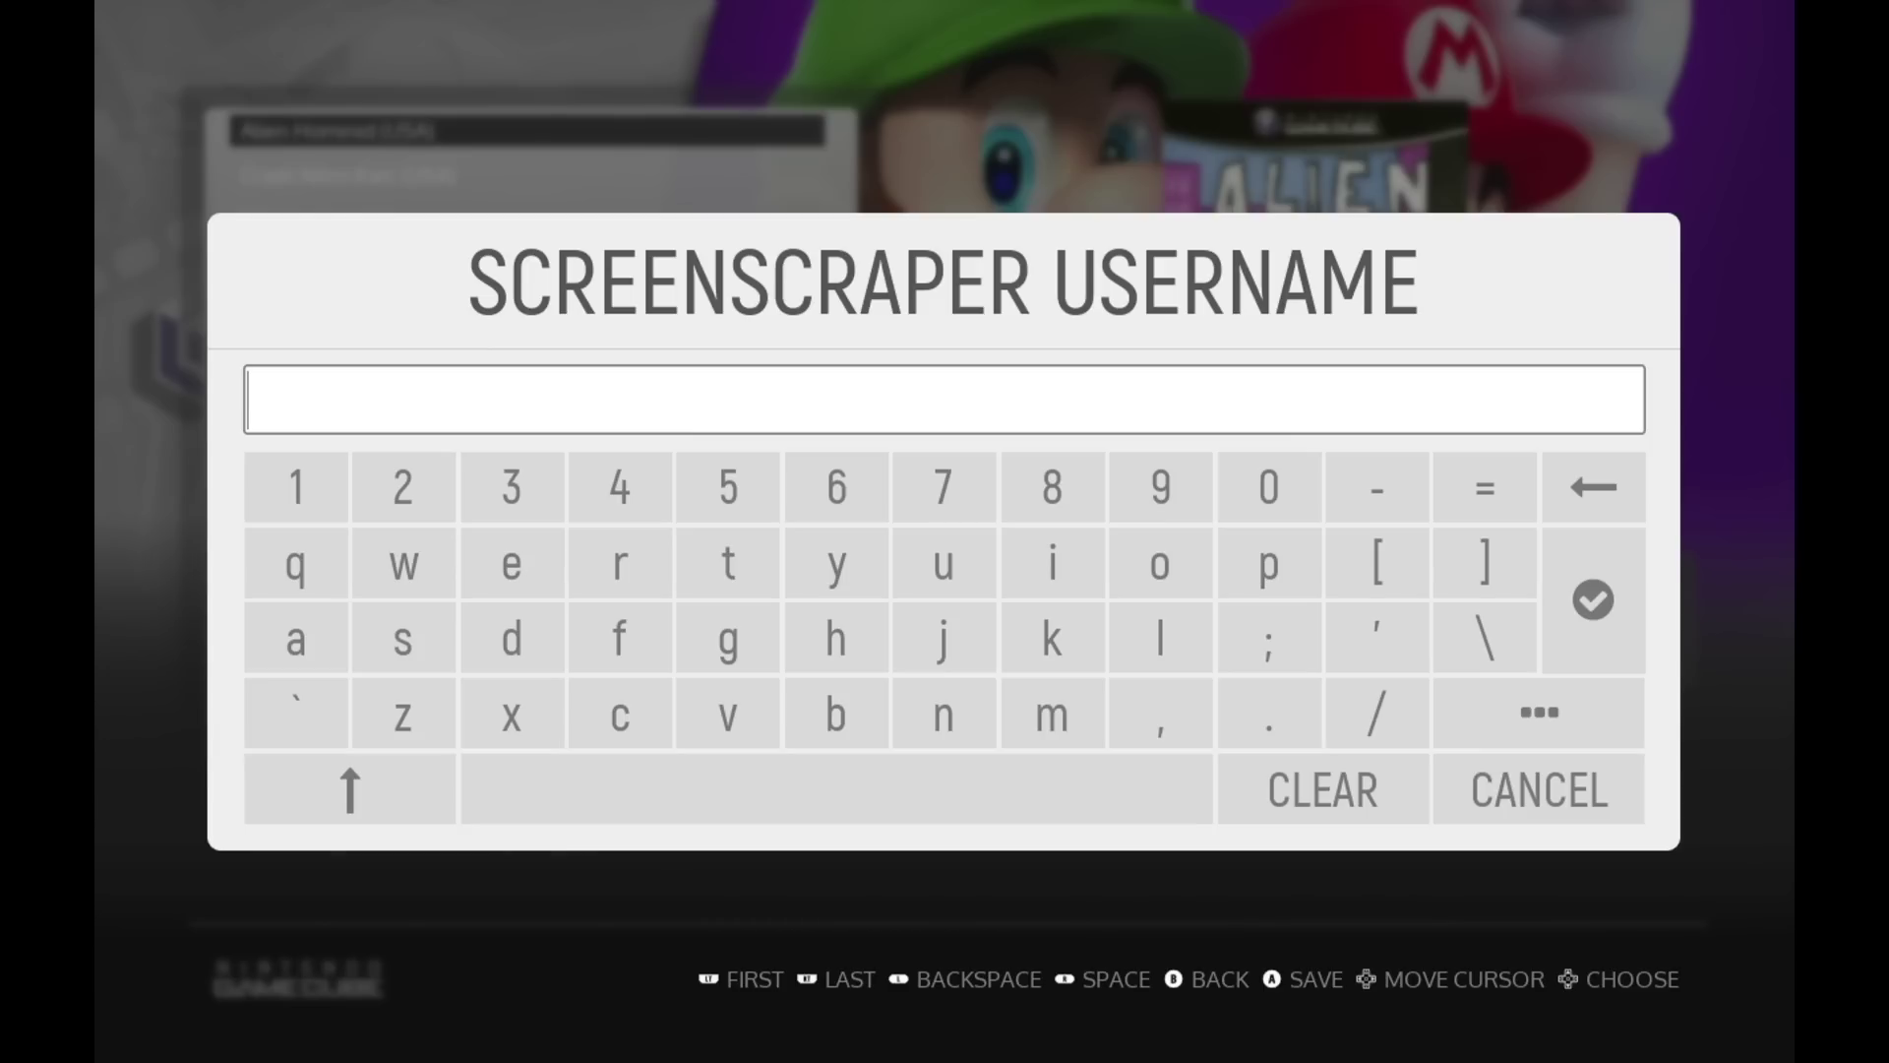
pyautogui.press('Down')
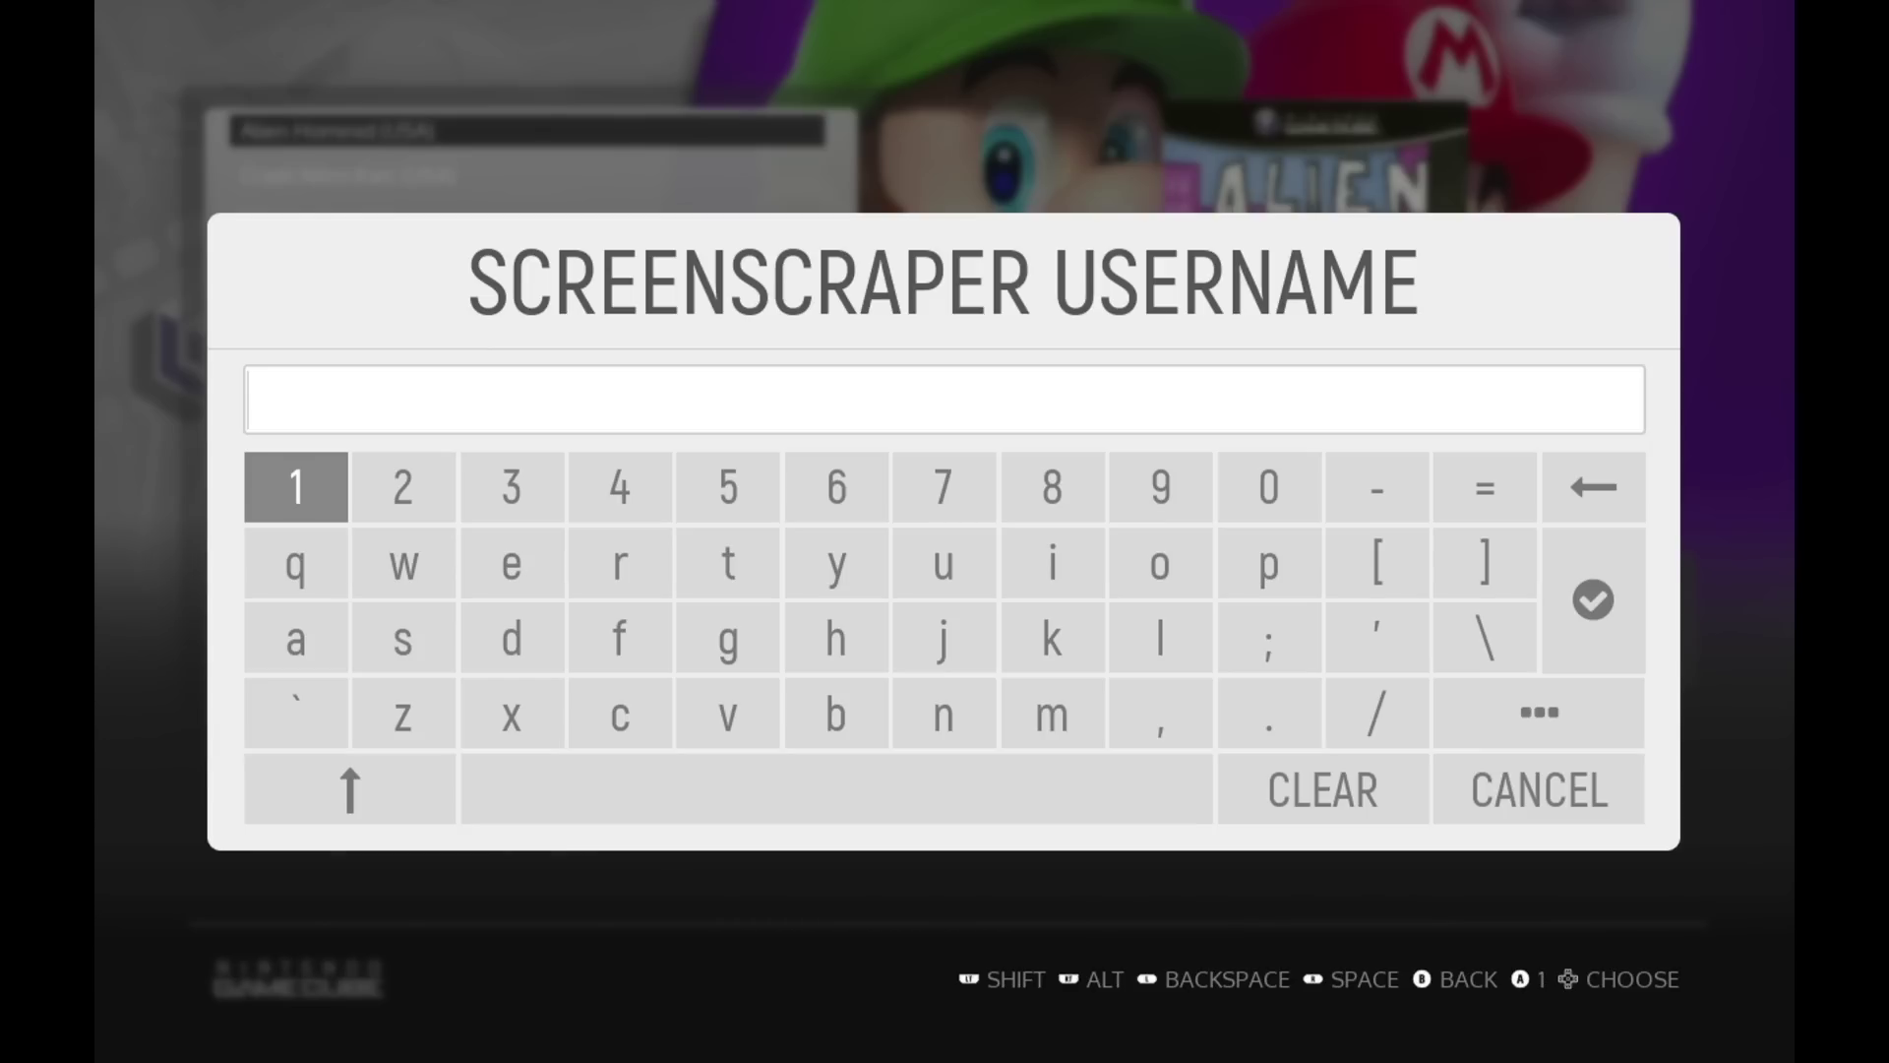
pyautogui.press('BackSpace')
# - Review the scraper's other settings, then start scraping the GameCube games
pyautogui.press('Down')
pyautogui.press('Return')
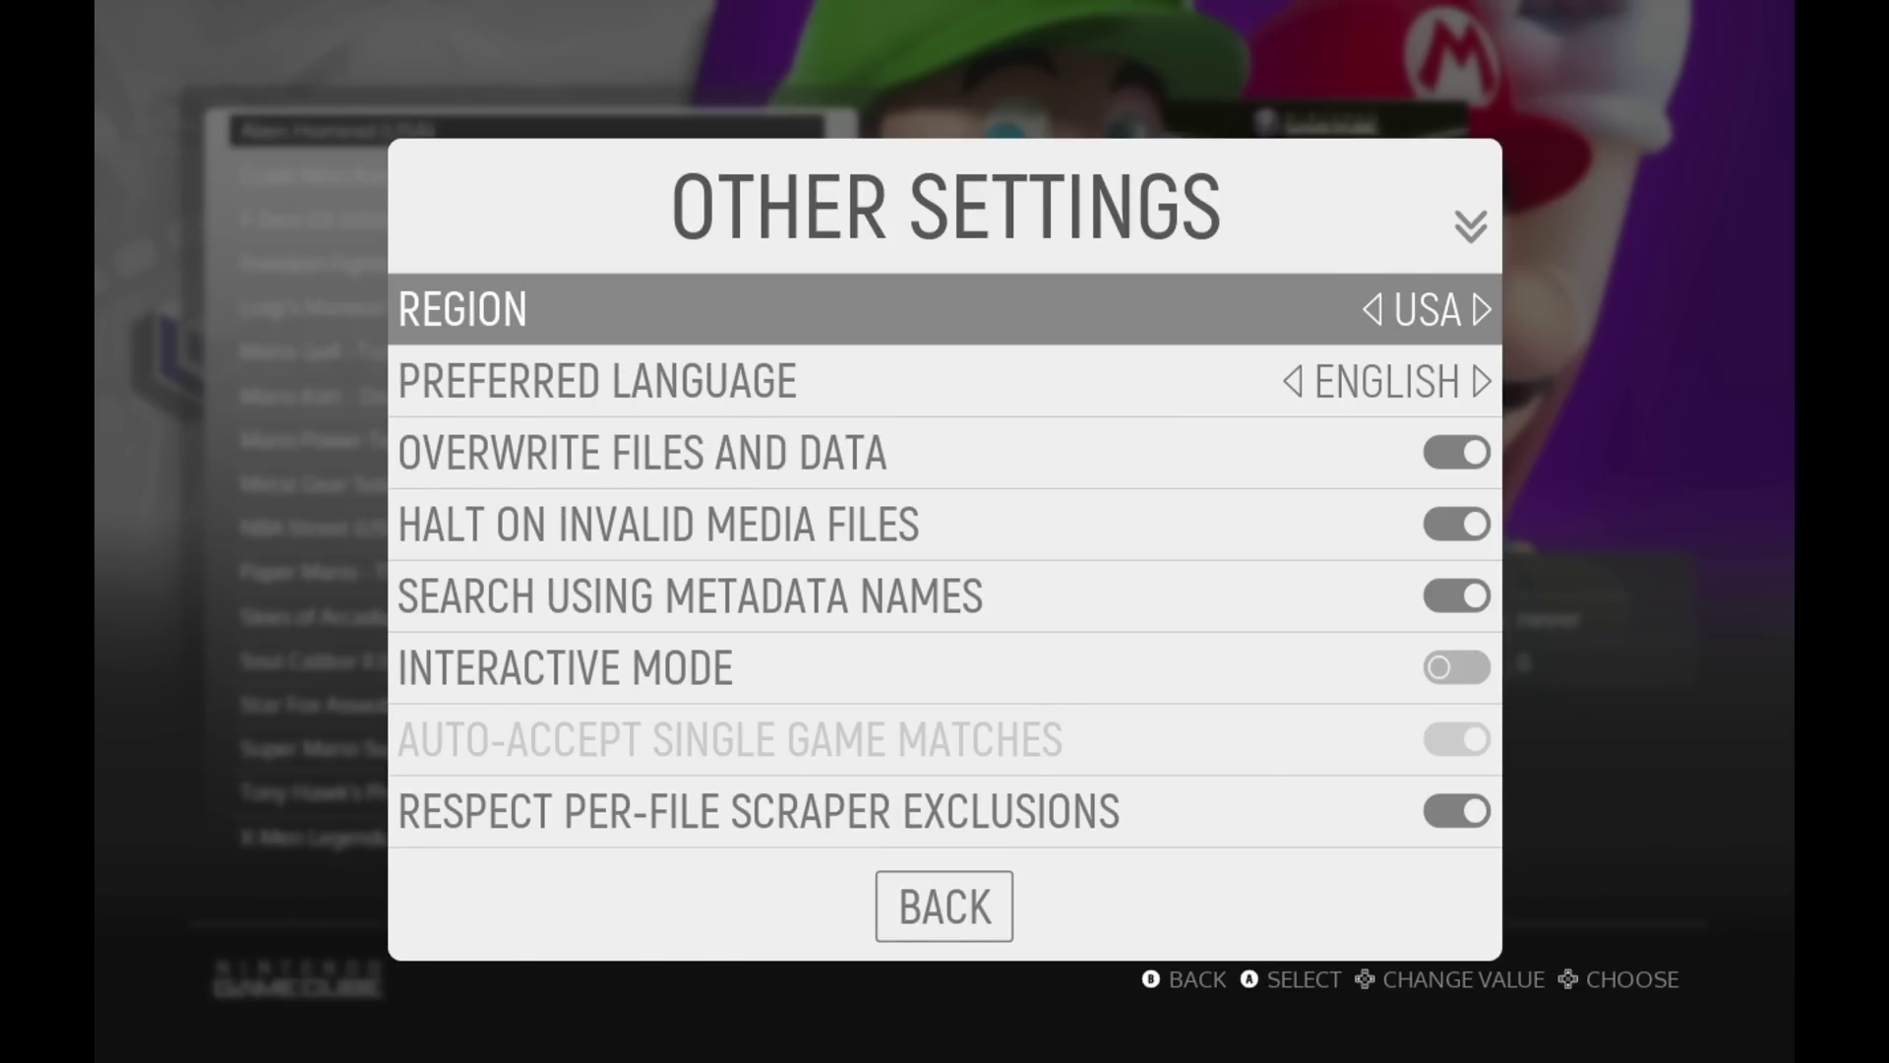
pyautogui.press('Down')
pyautogui.press('Down')
pyautogui.press('Down')
pyautogui.press('Down')
pyautogui.press('Down')
pyautogui.press('Down')
pyautogui.press('Down')
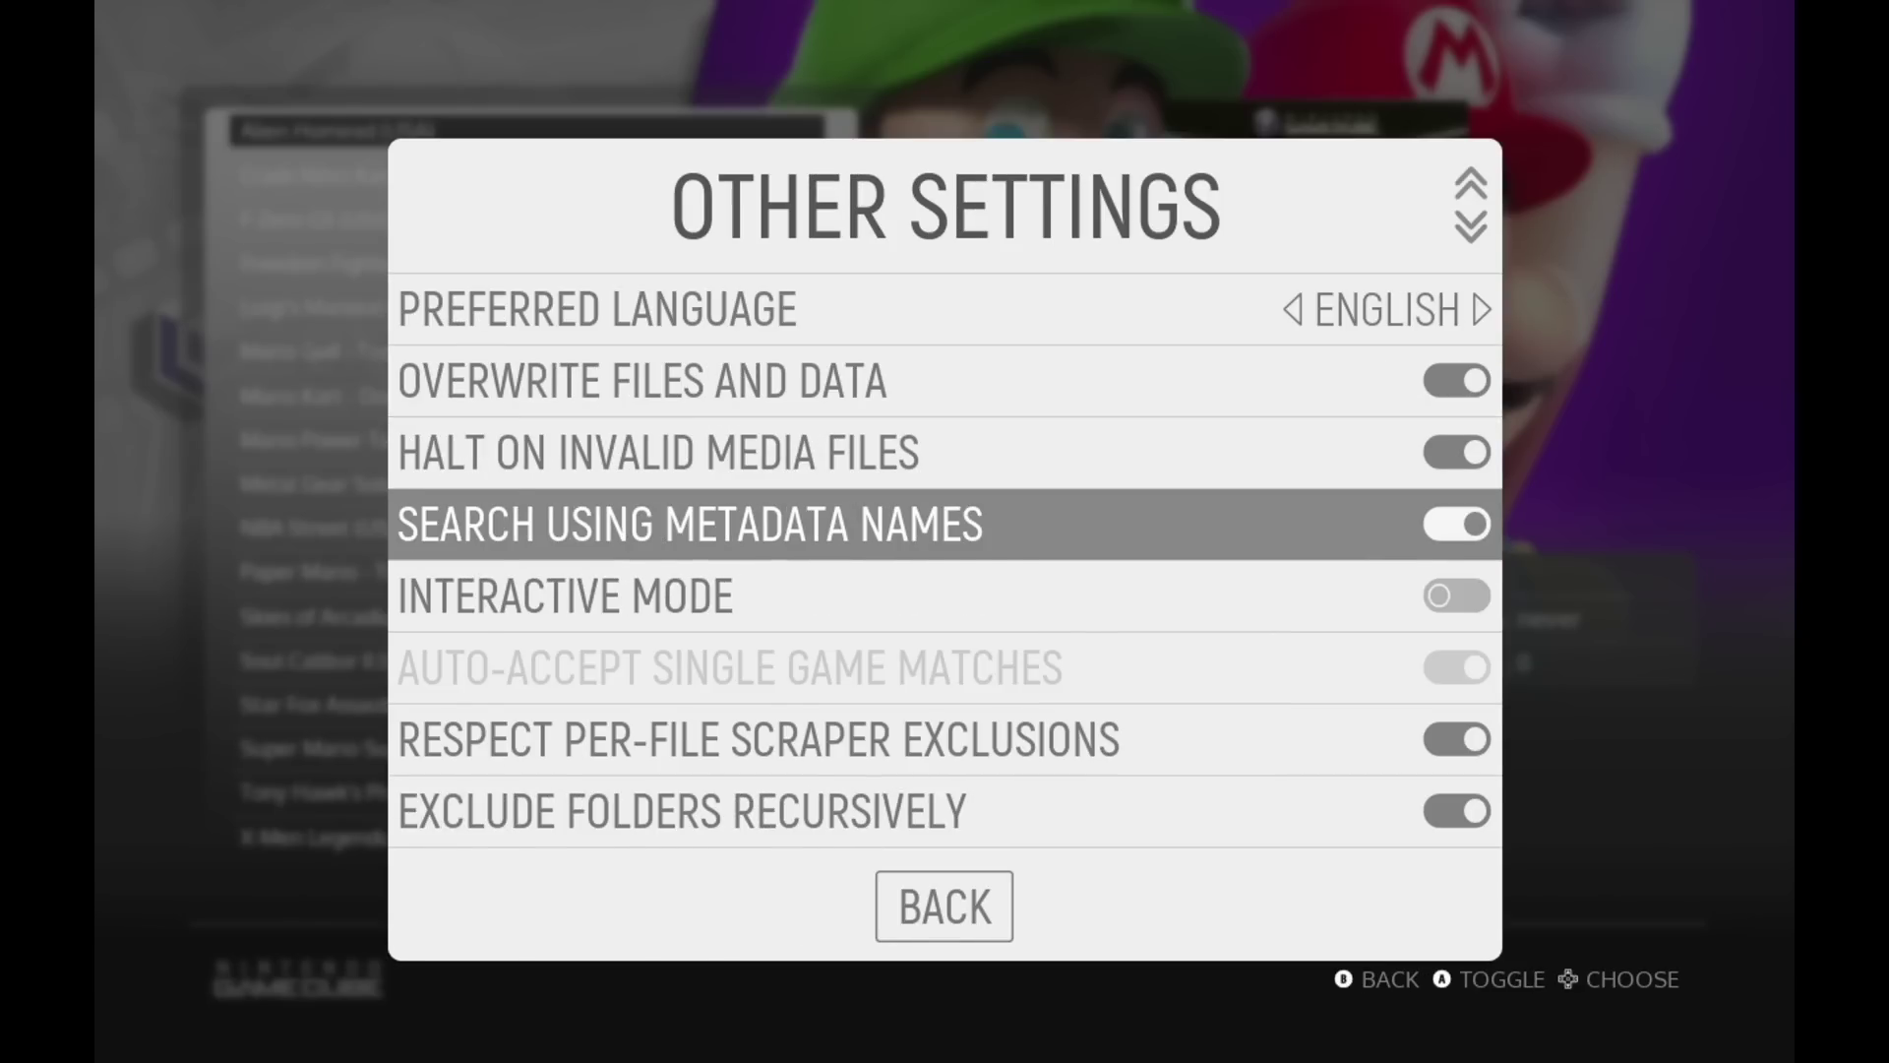
pyautogui.press('Down')
pyautogui.press('Down')
pyautogui.press('Down')
pyautogui.press('Down')
pyautogui.press('Down')
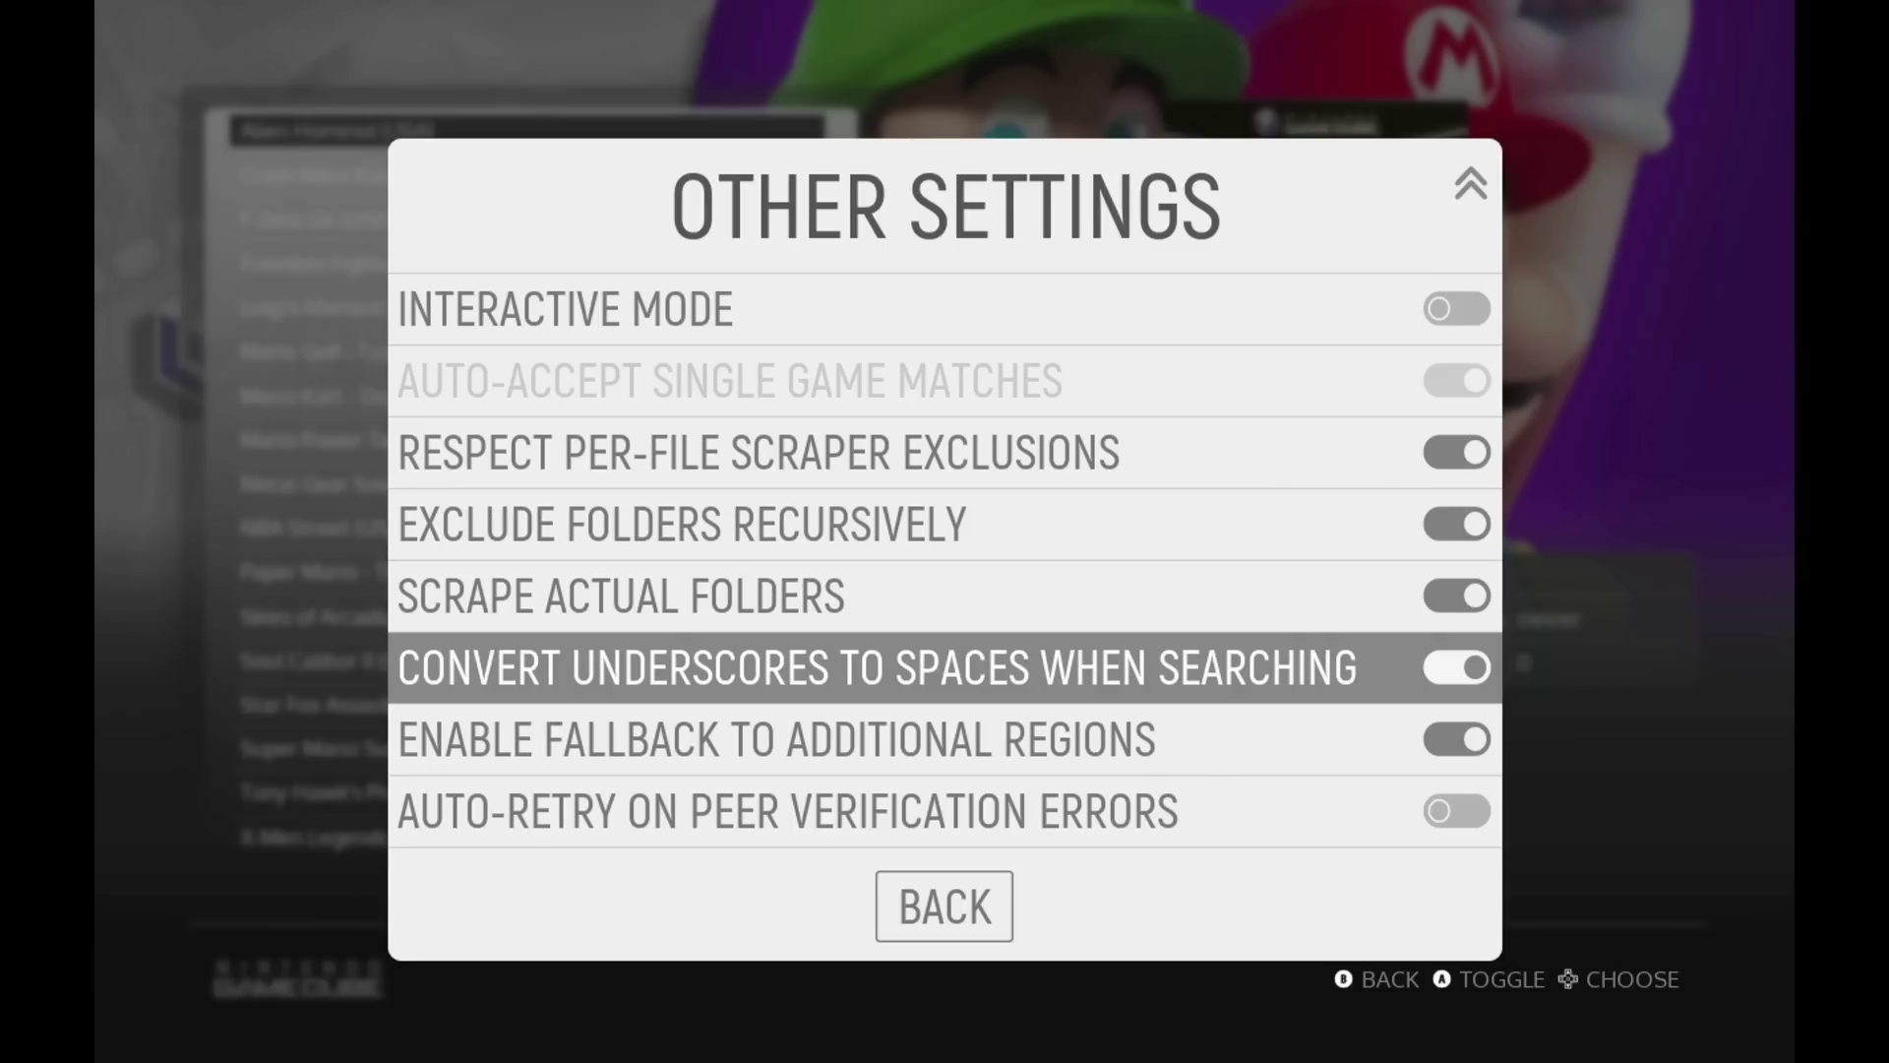
pyautogui.press('BackSpace')
pyautogui.press('Down')
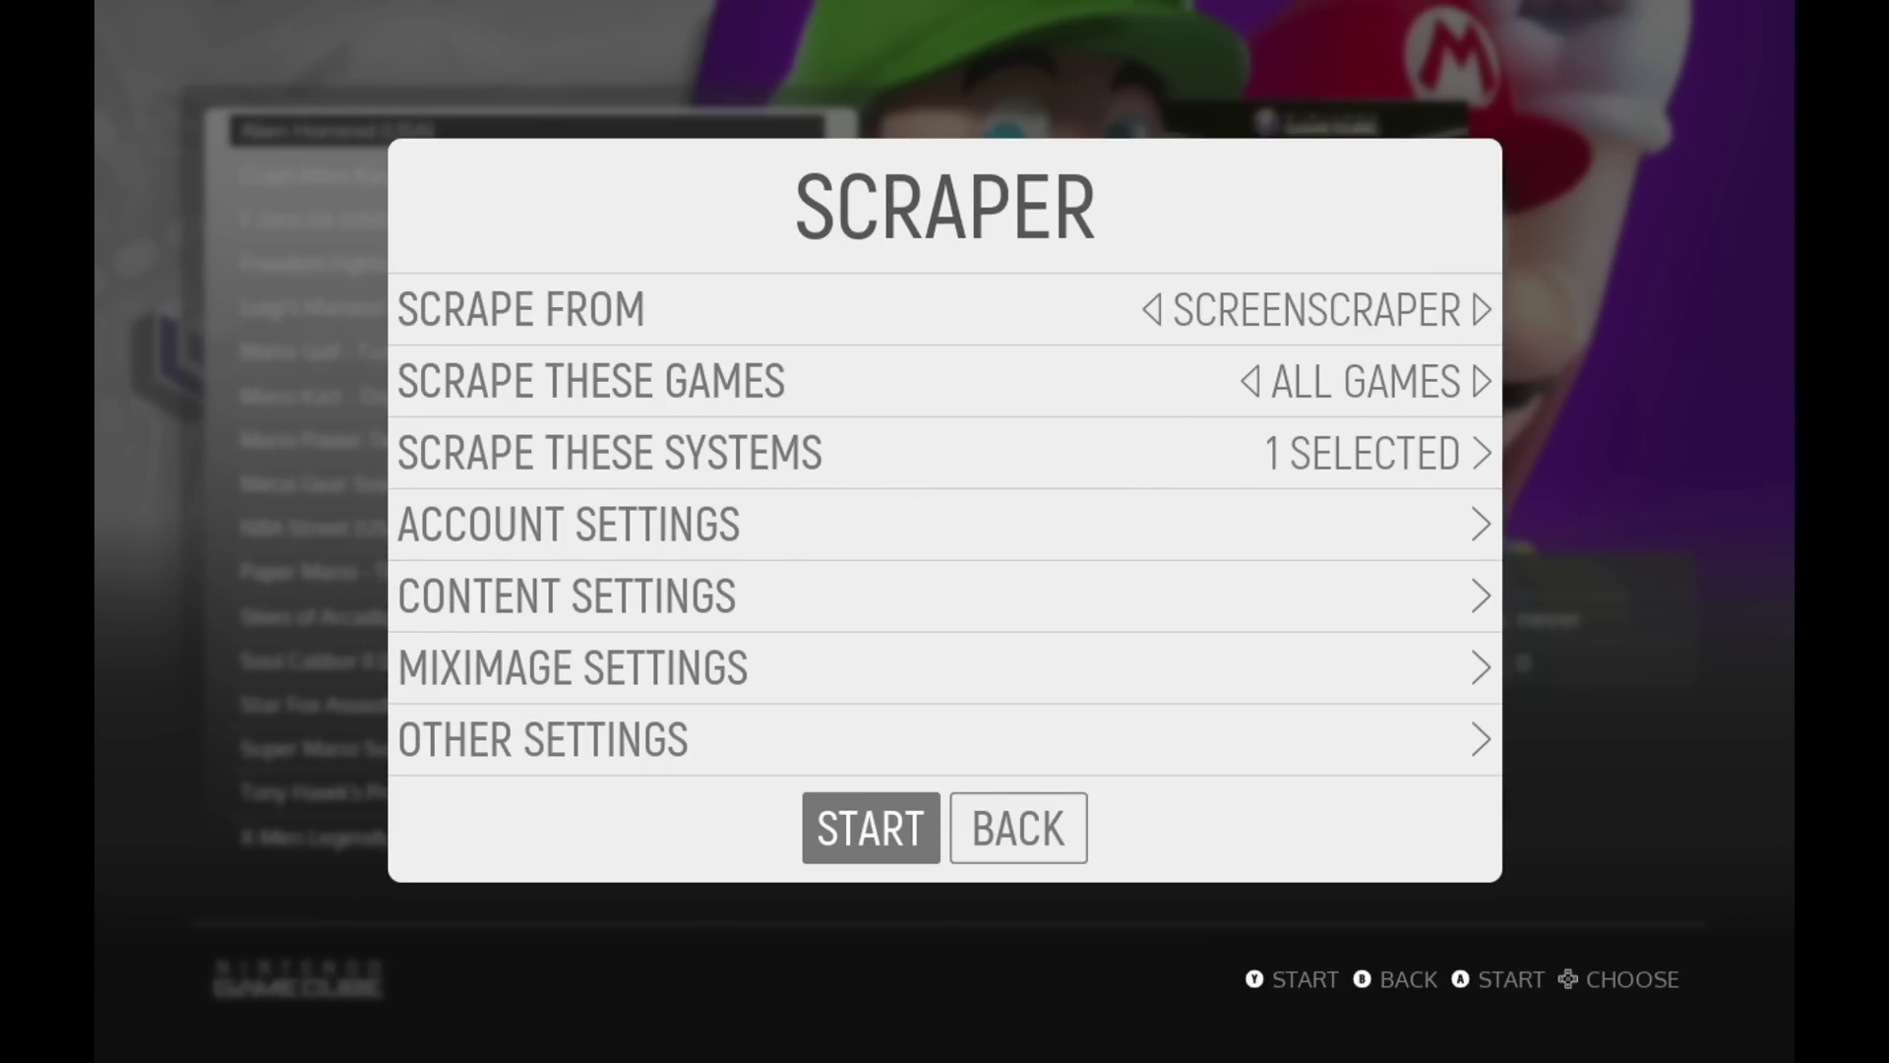
pyautogui.press('Return')
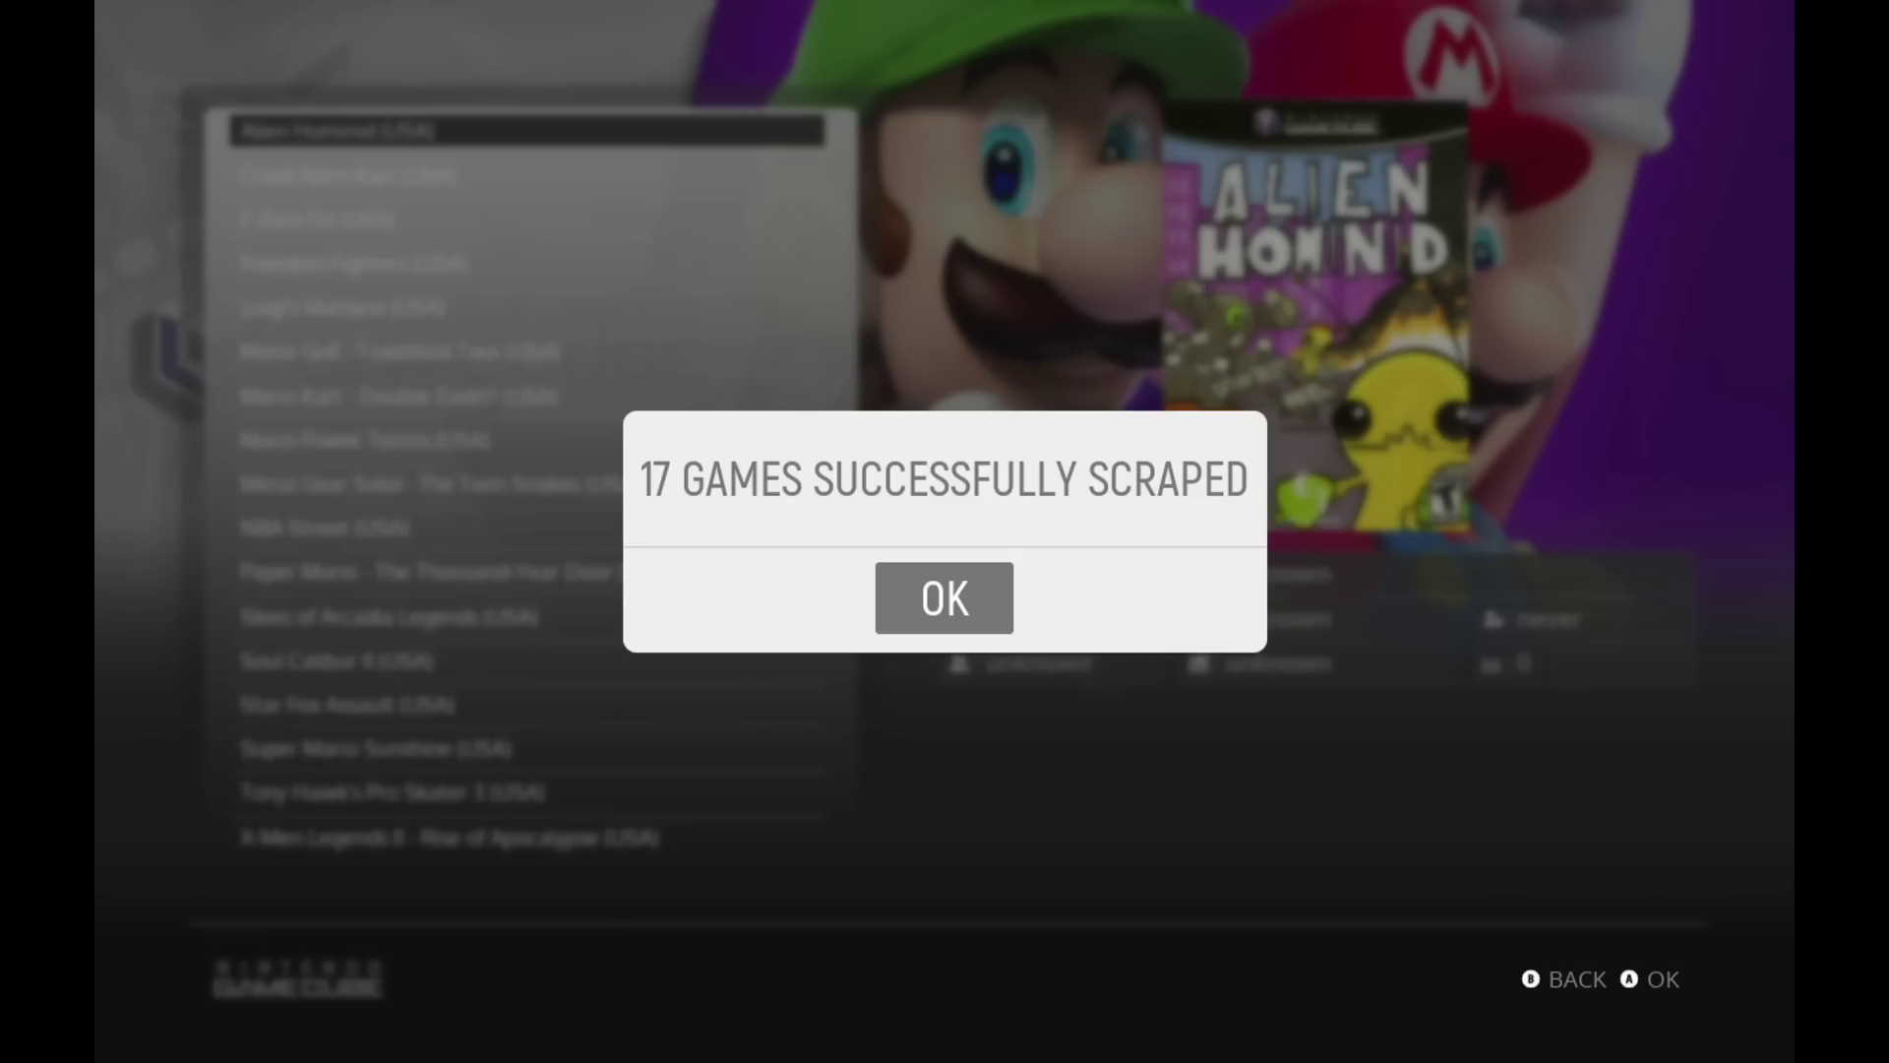
# - Dismiss the '17 games successfully scraped' message and move down to Luigi's Mansion
pyautogui.press('Return')
pyautogui.press('Down')
pyautogui.press('Down')
pyautogui.press('Down')
pyautogui.press('Down')
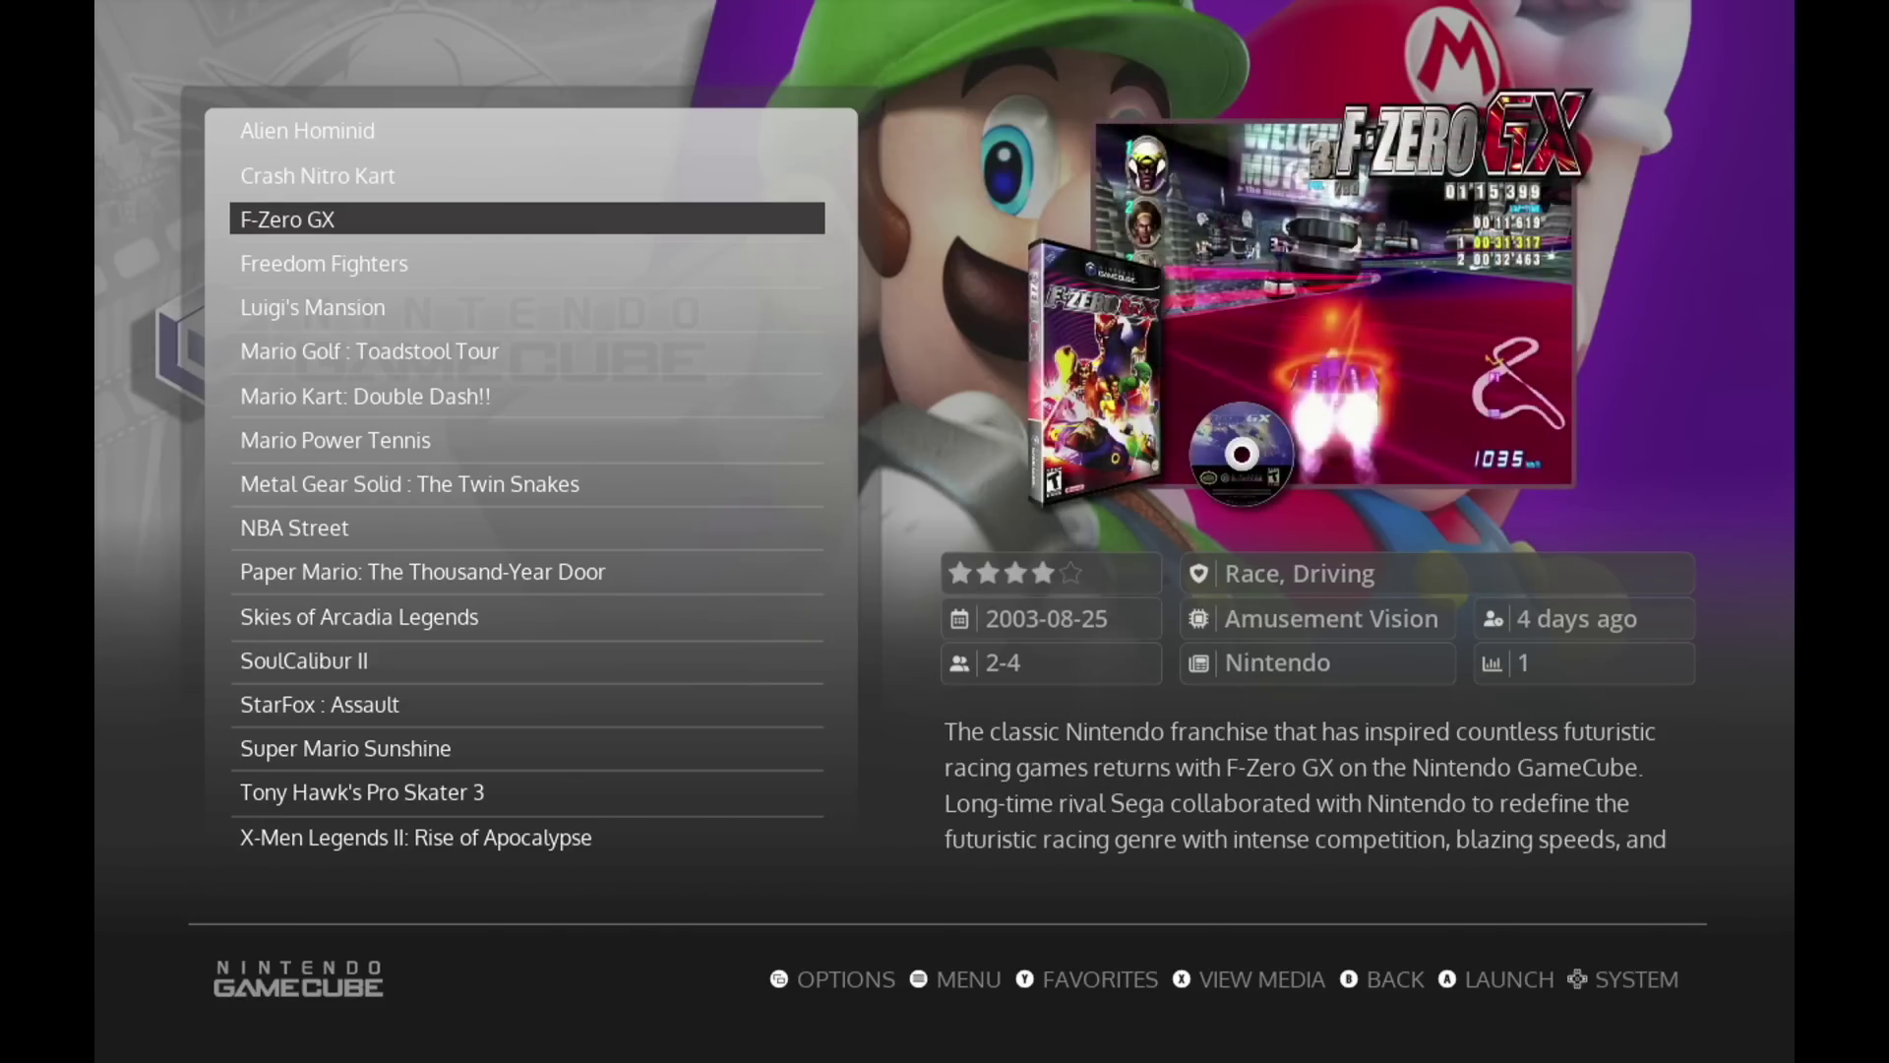
# - Browse NBA Street, Tony Hawk's Pro Skater 3, Freedom Fighters and Mario Power Tennis, then return to systems
pyautogui.press('Down')
pyautogui.press('Down')
pyautogui.press('Down')
pyautogui.press('Down')
pyautogui.press('Down')
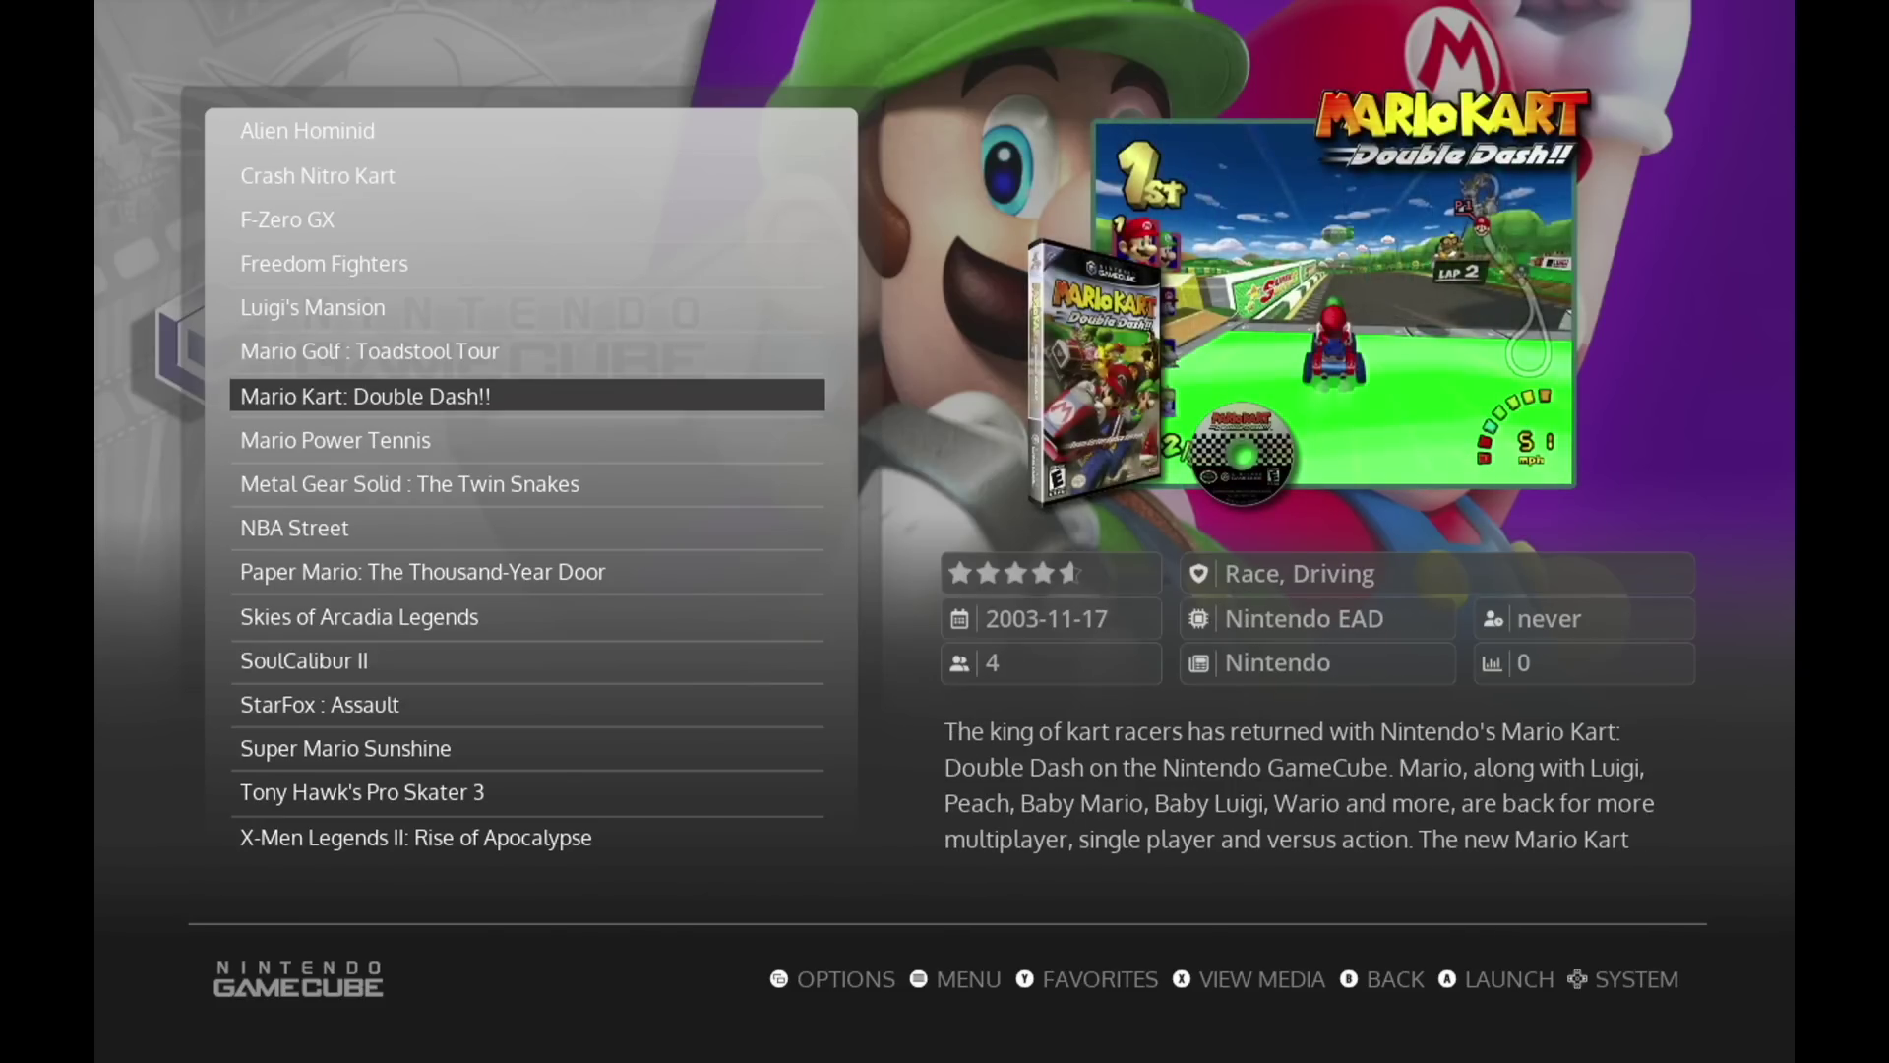
pyautogui.press('Down')
pyautogui.press('Down')
pyautogui.press('Down')
pyautogui.press('Down')
pyautogui.press('Down')
pyautogui.press('Down')
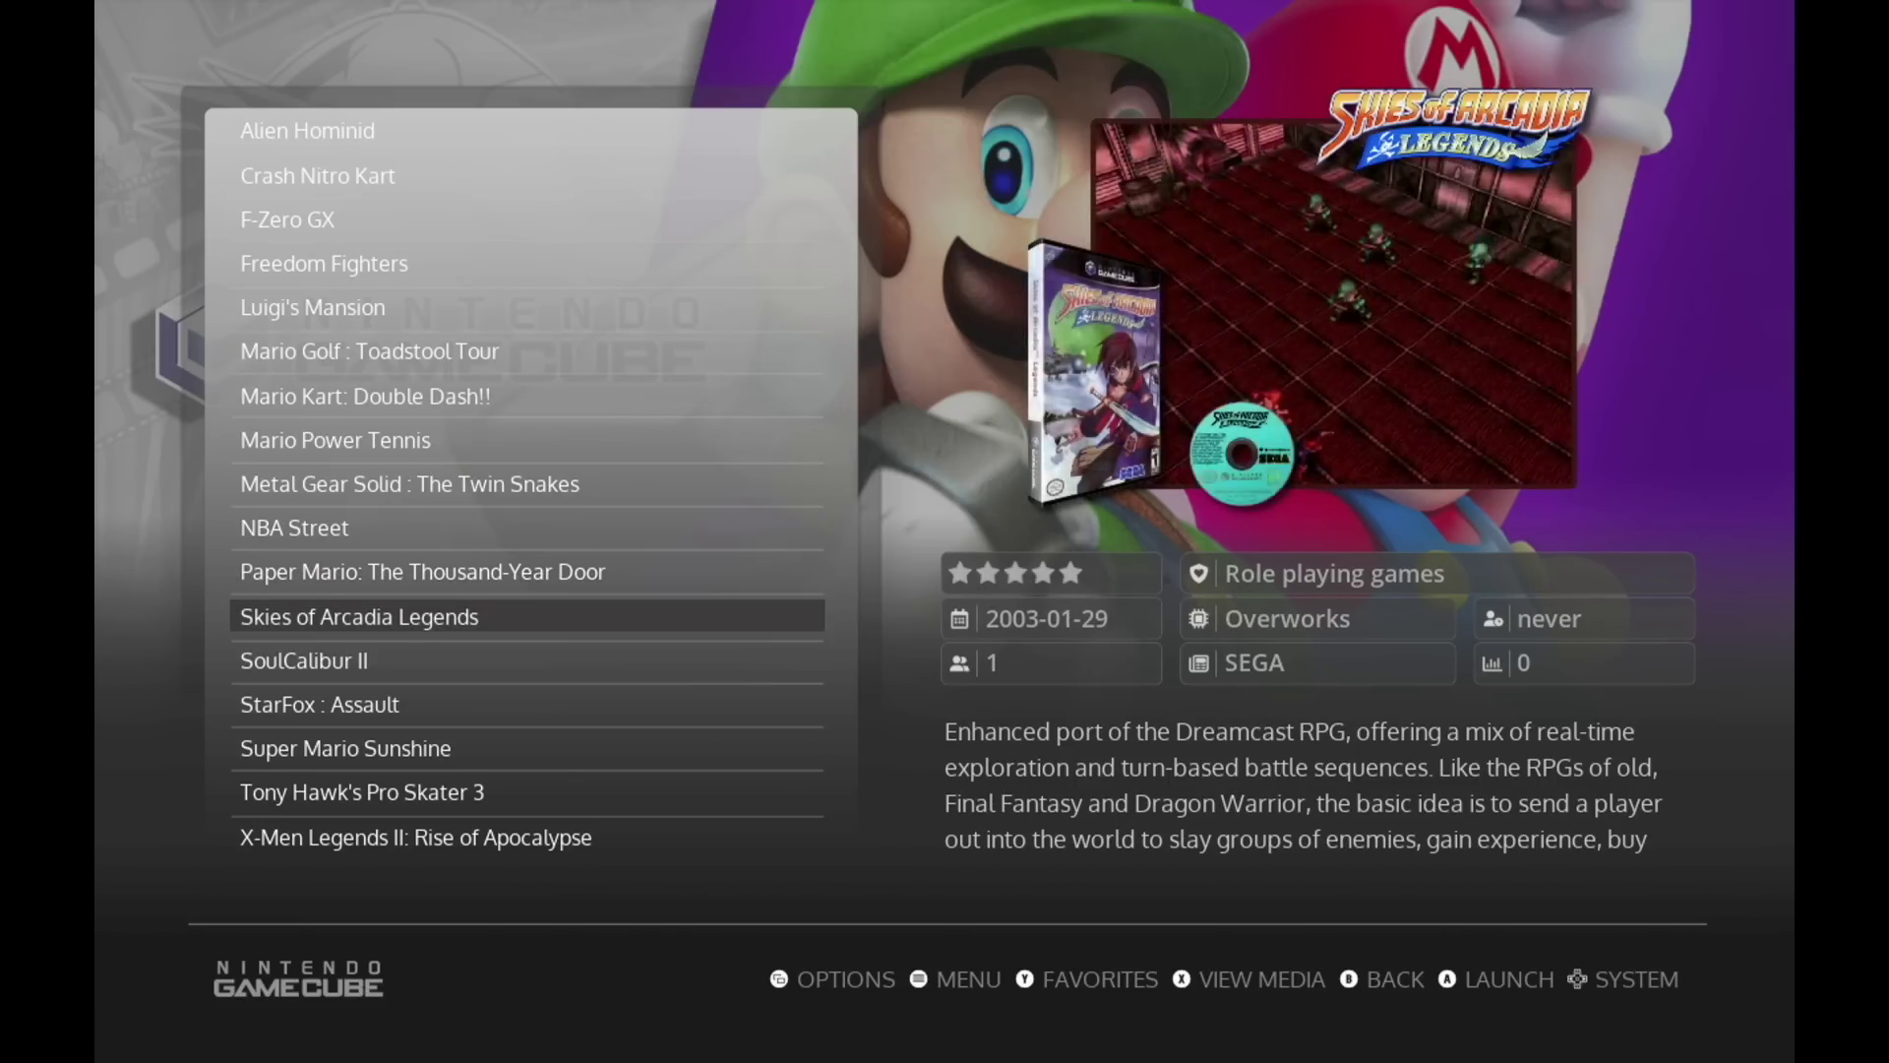
pyautogui.press('Down')
pyautogui.press('Down')
pyautogui.press('Down')
pyautogui.press('Down')
pyautogui.press('Down')
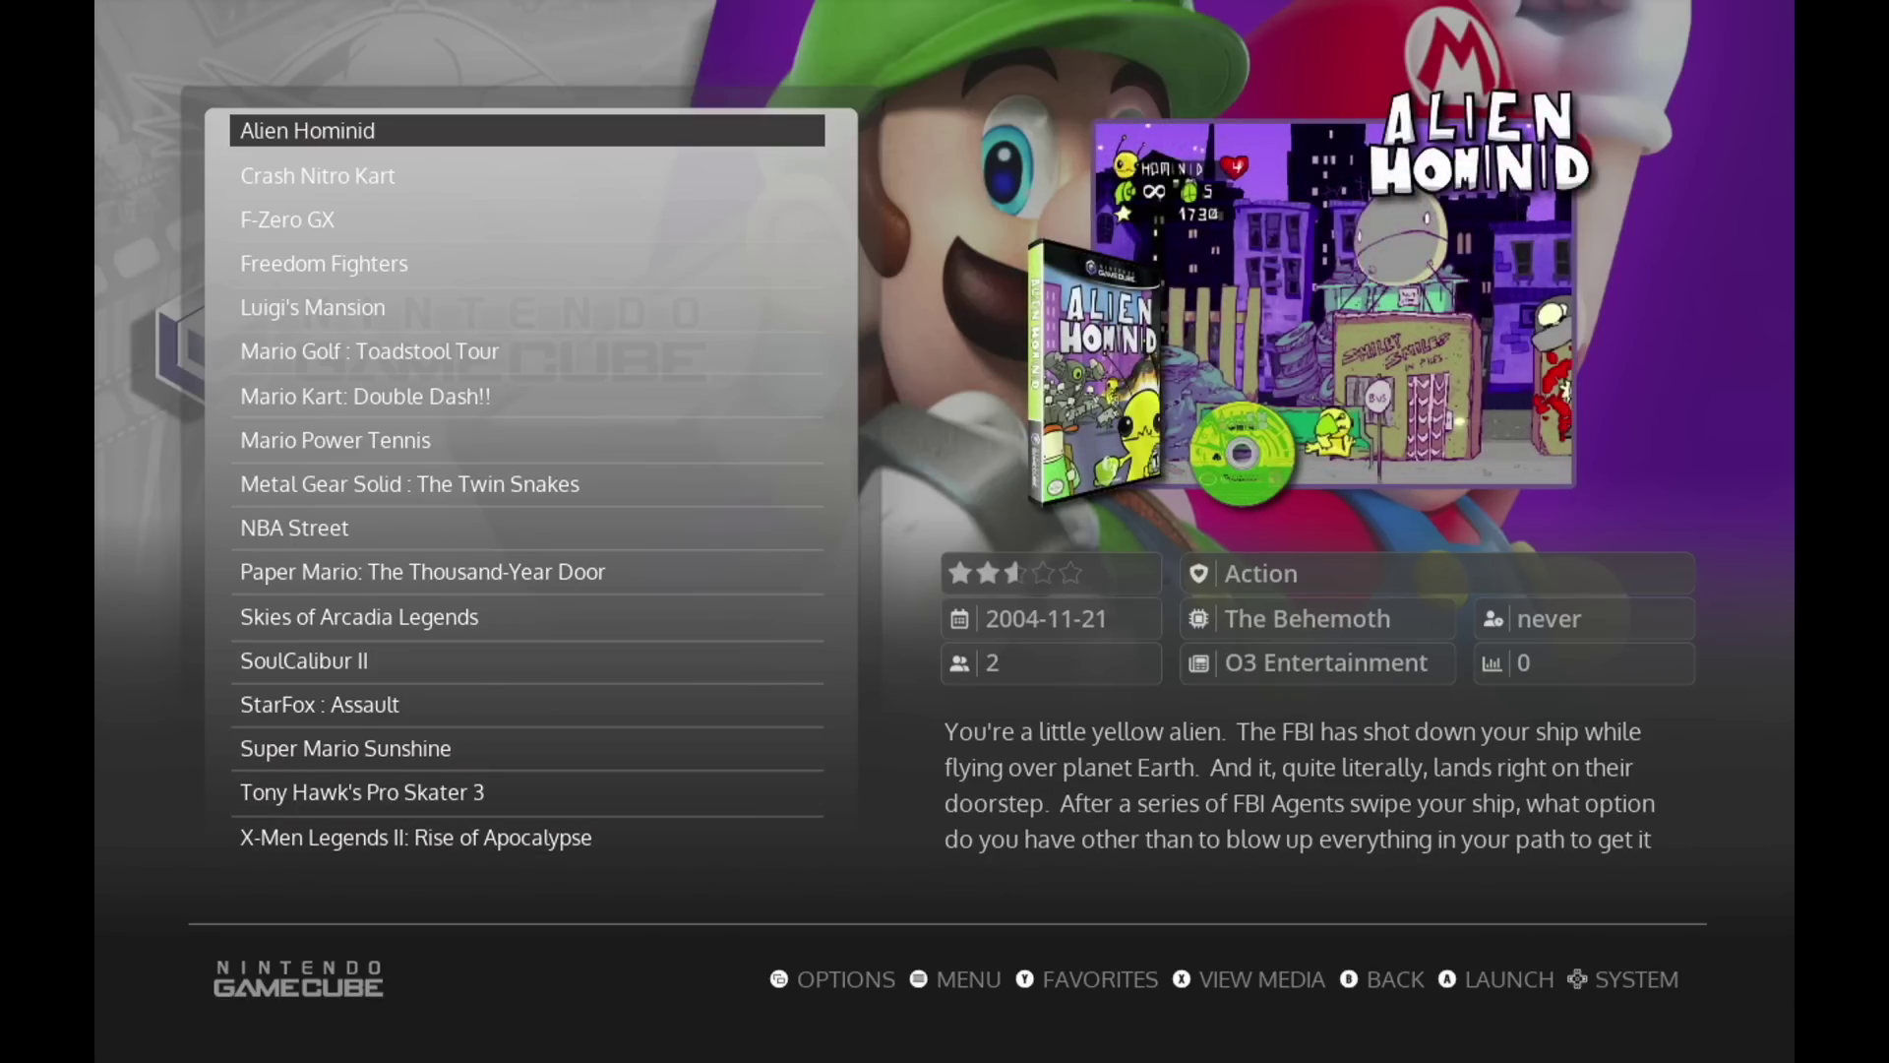
pyautogui.press('Down')
pyautogui.press('Down')
pyautogui.press('Down')
pyautogui.press('Down')
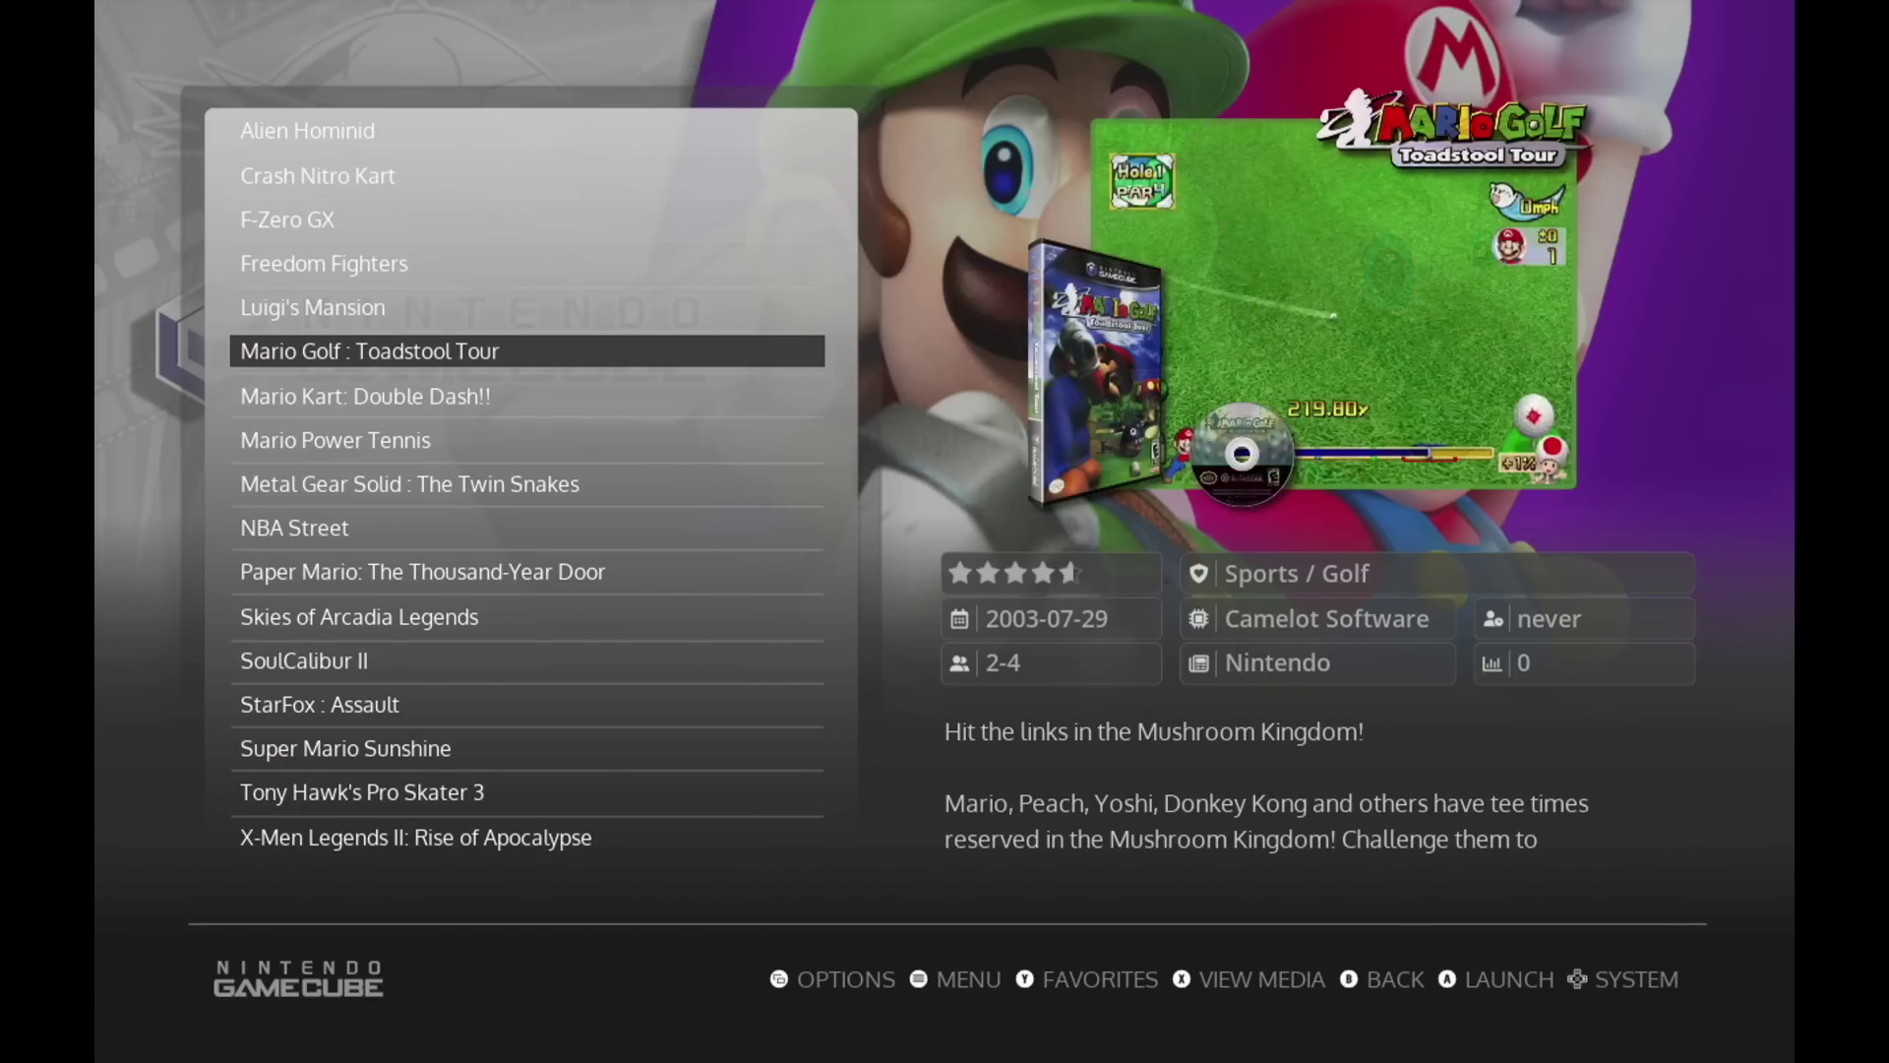
pyautogui.press('Down')
pyautogui.press('Down')
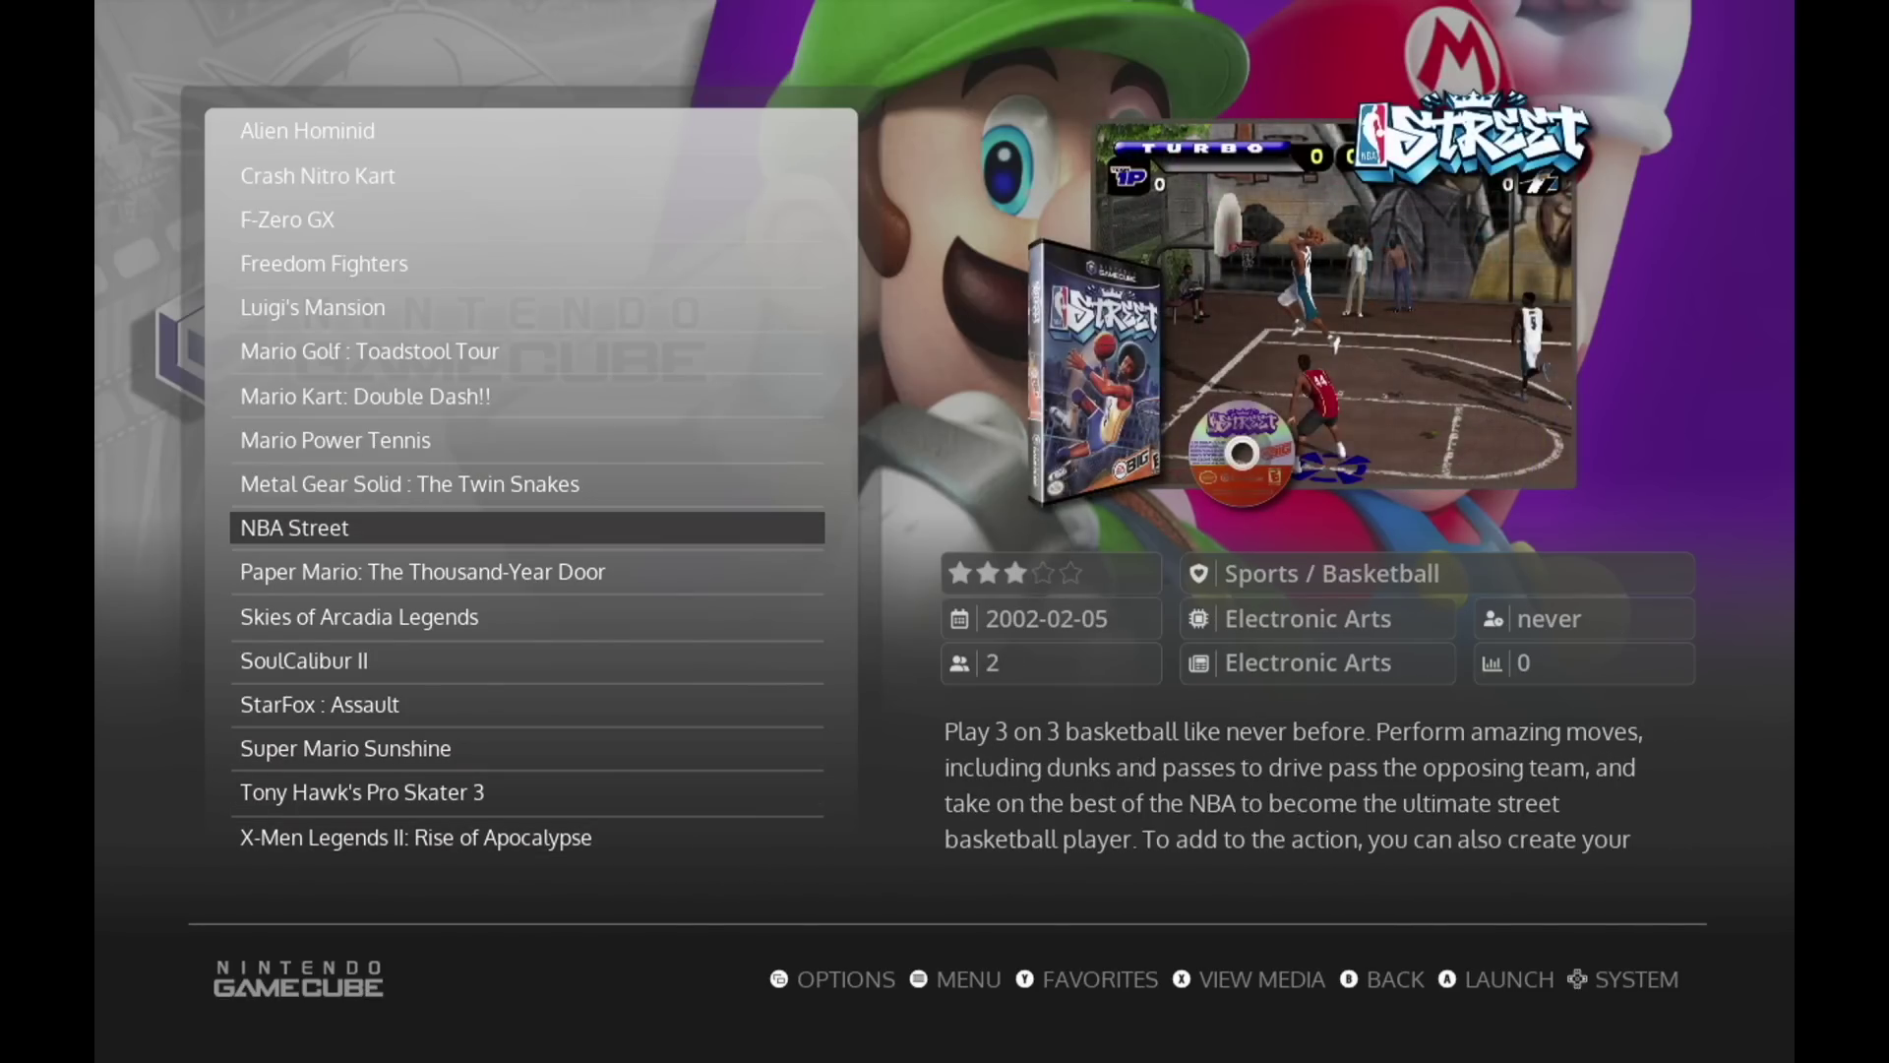
pyautogui.press('BackSpace')
# - Pick RETROFIX-REVISITED-RETROPIE-MASTER in Main Menu > UI Settings > Theme Set and back out to apply it
pyautogui.press('Escape')
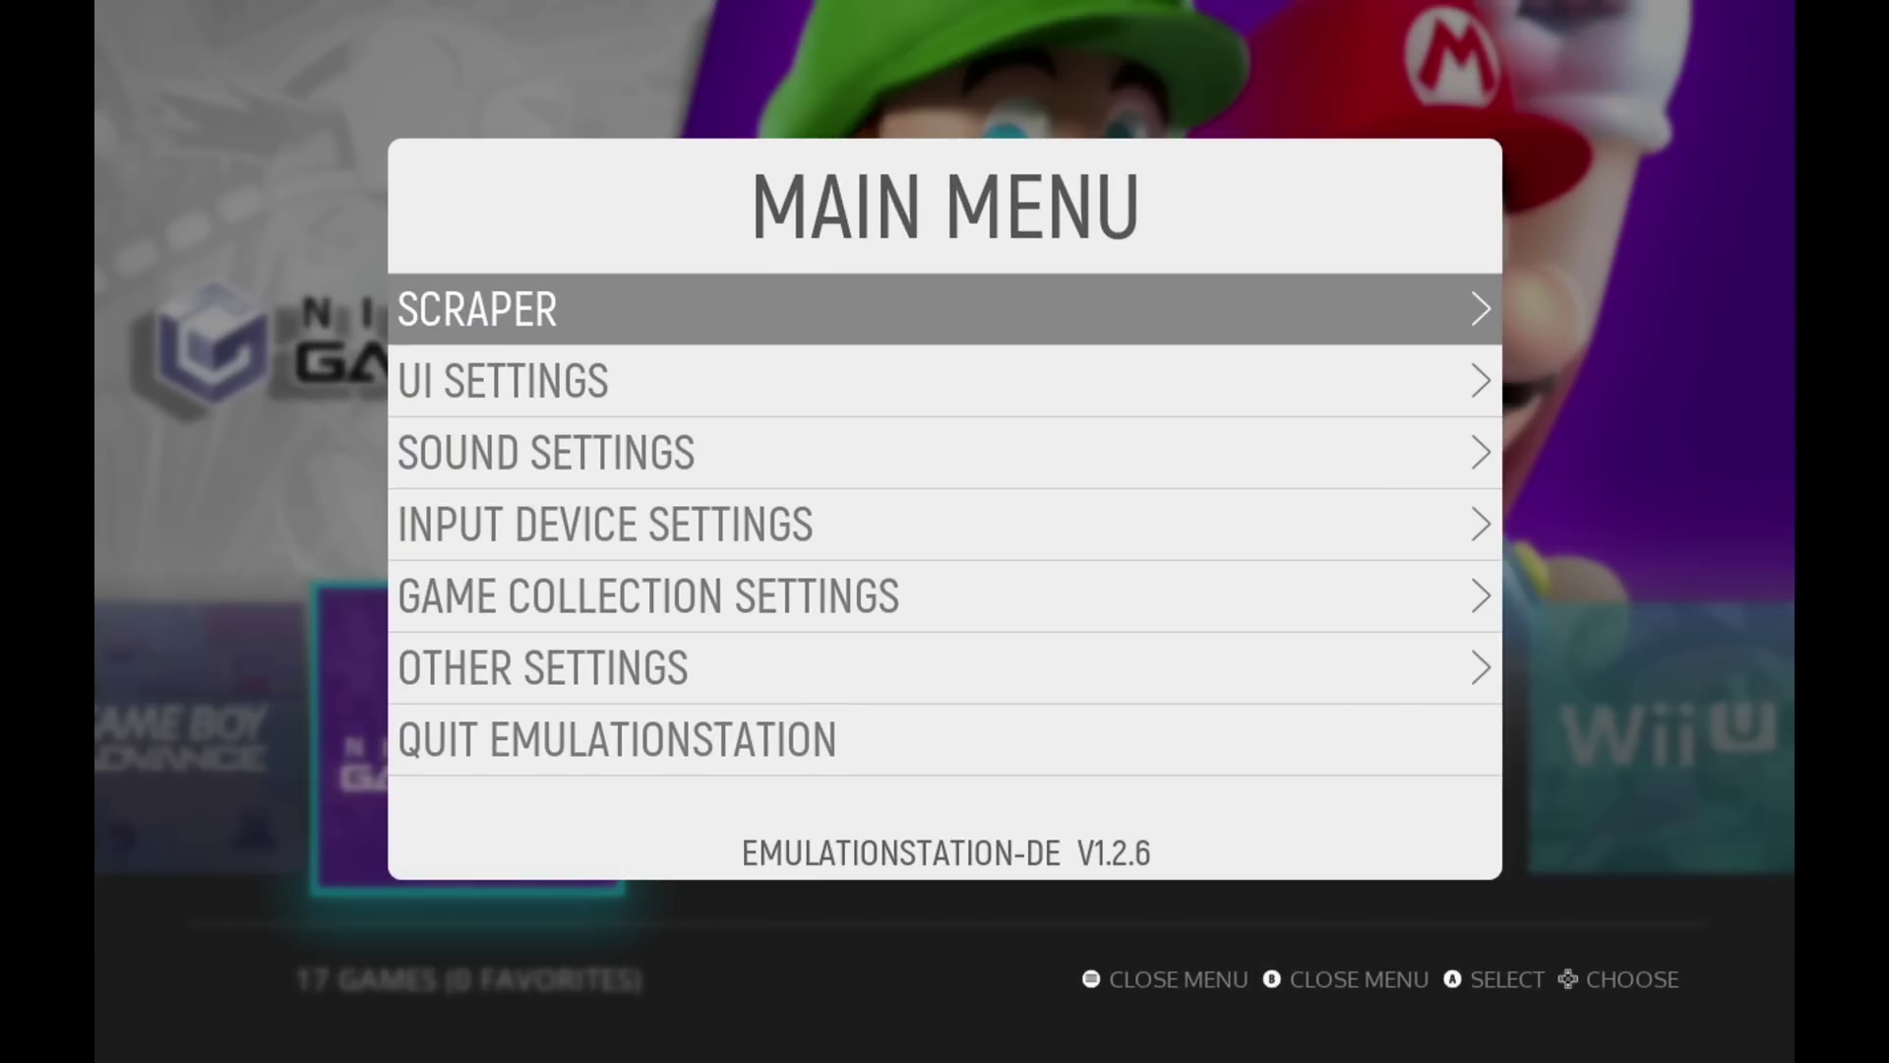
pyautogui.press('Down')
pyautogui.press('Return')
pyautogui.press('Down')
pyautogui.press('Down')
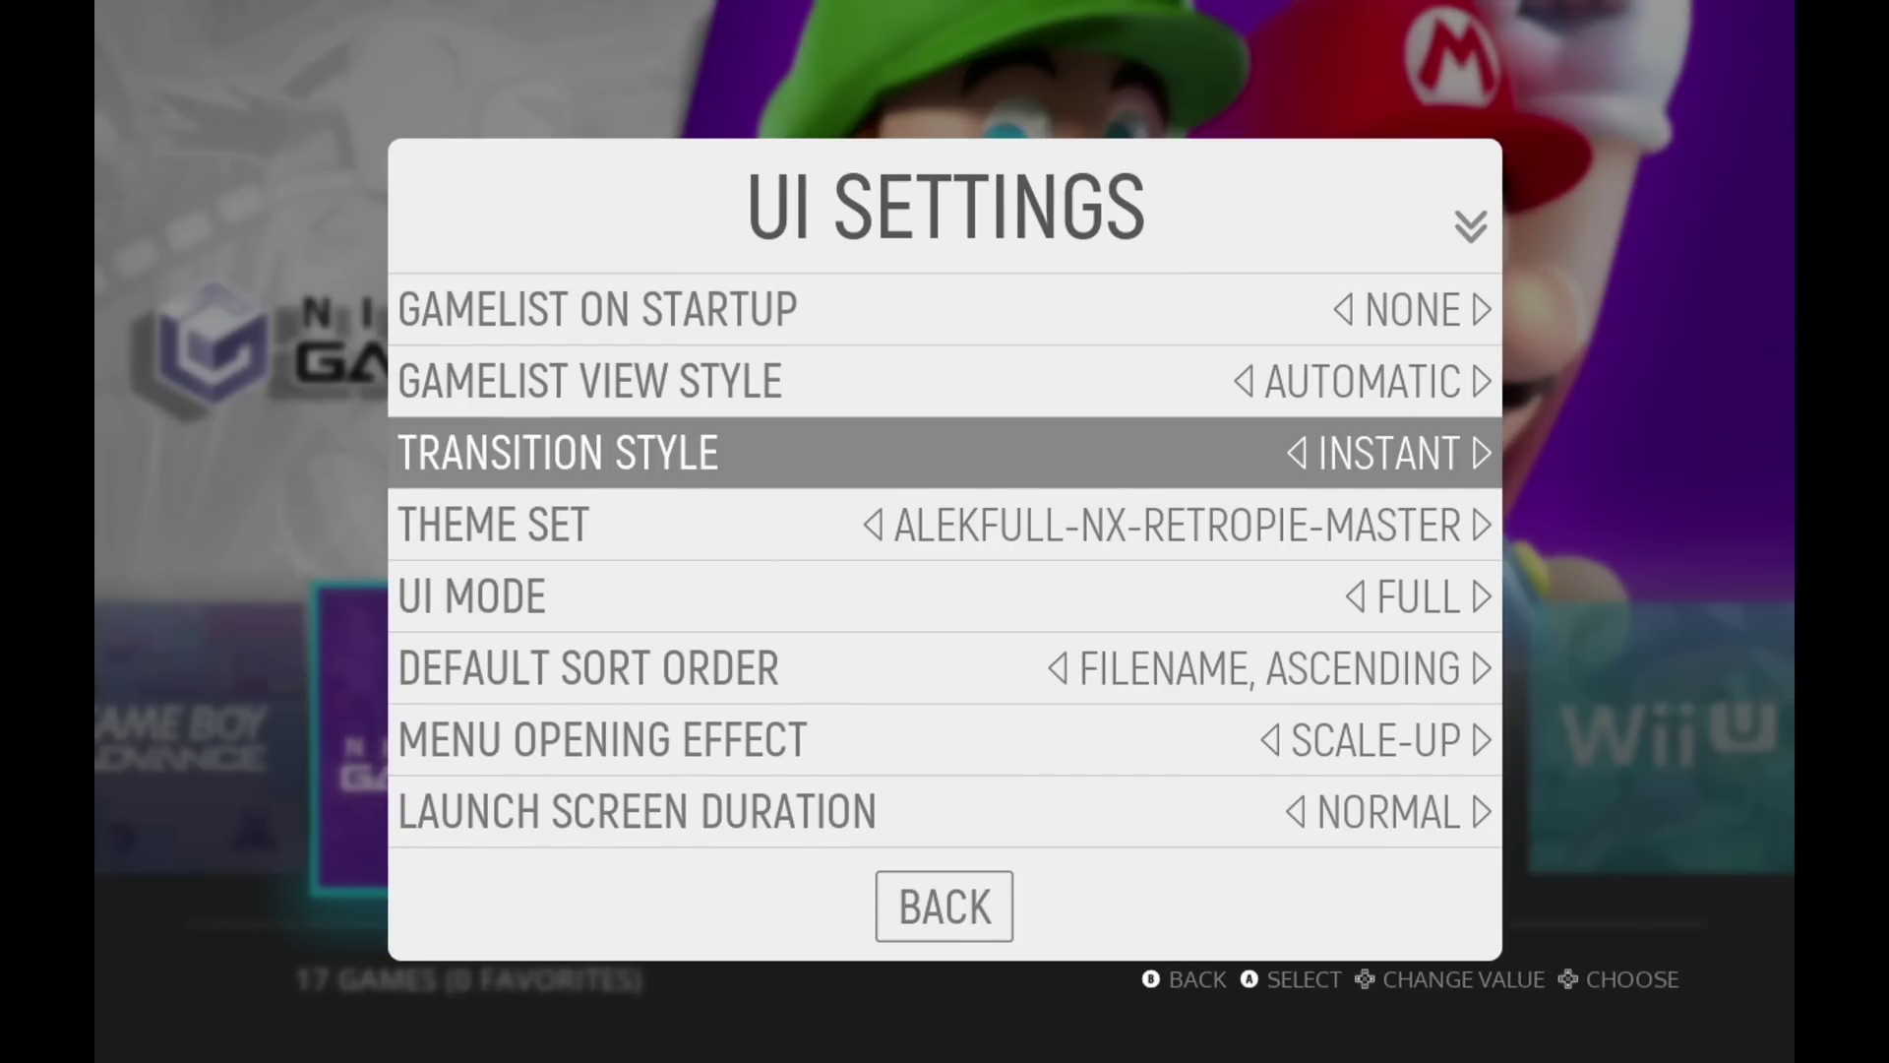
pyautogui.press('Down')
pyautogui.press('Return')
pyautogui.press('Down')
pyautogui.press('Down')
pyautogui.press('Down')
pyautogui.press('Down')
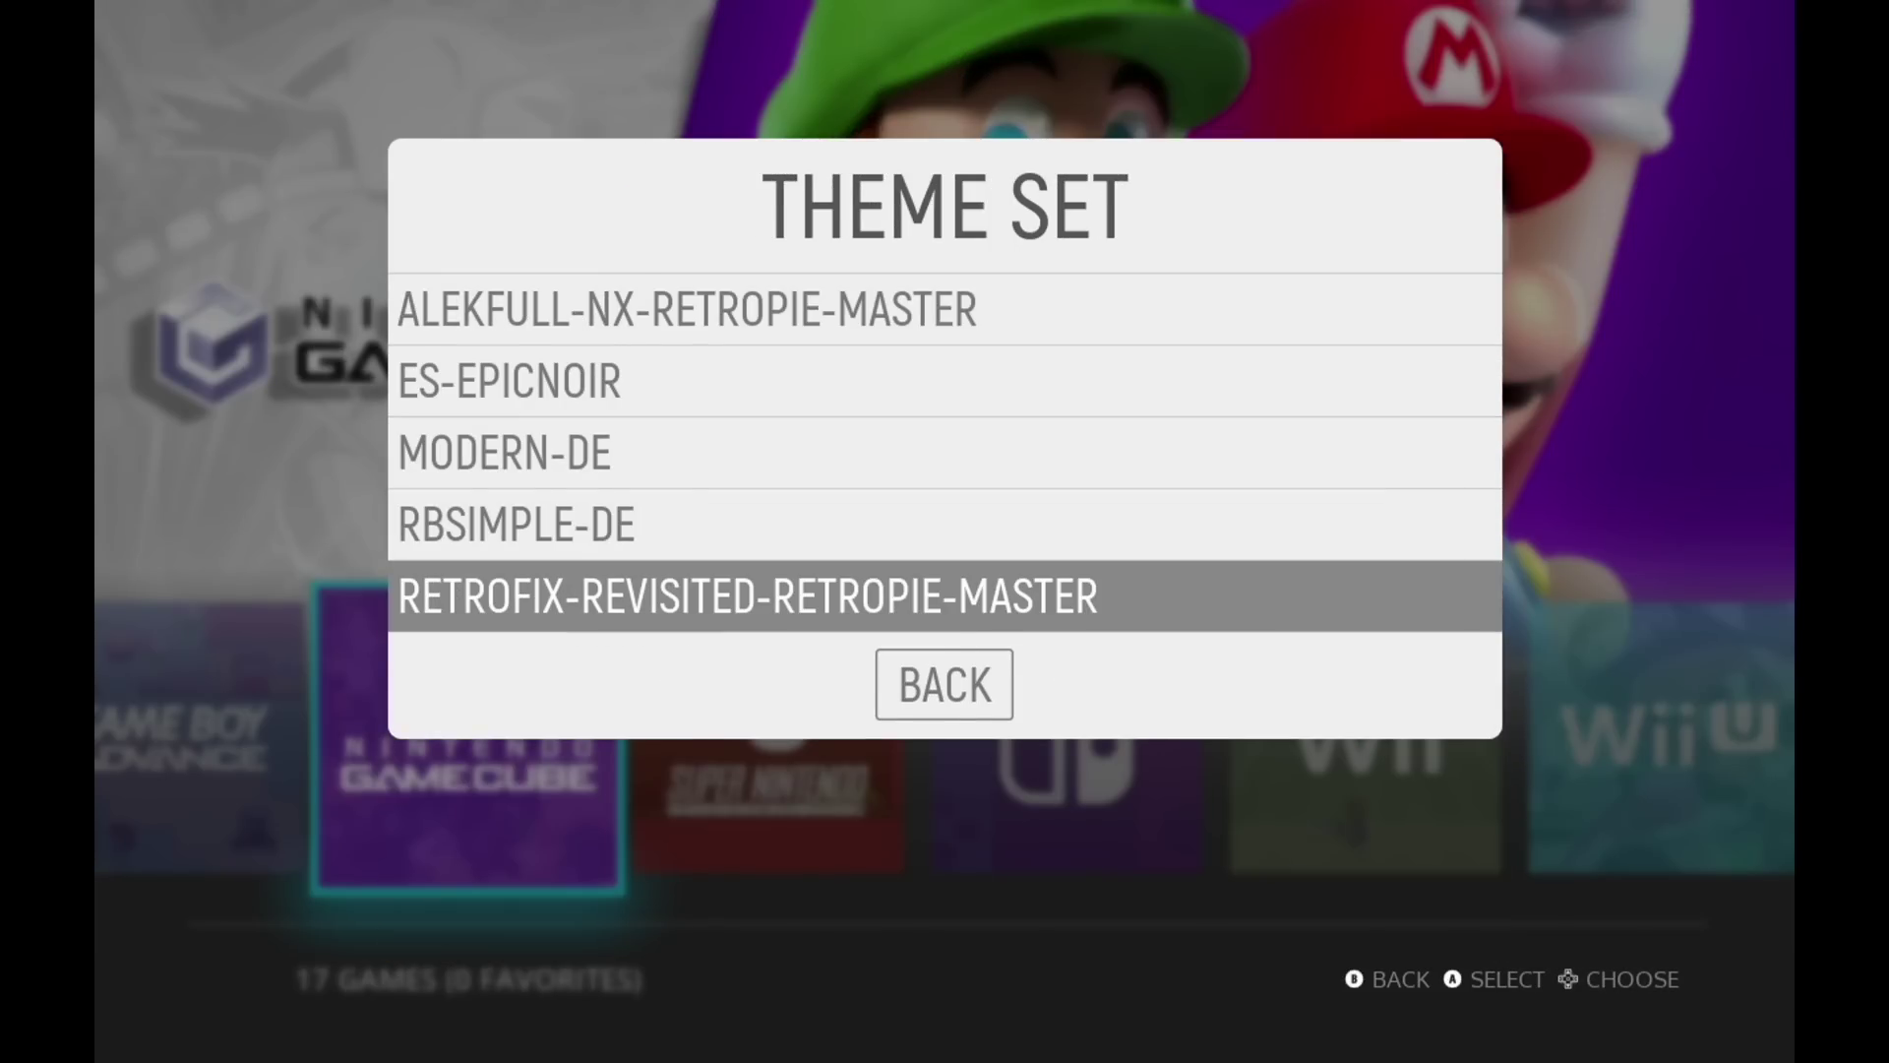
pyautogui.press('Return')
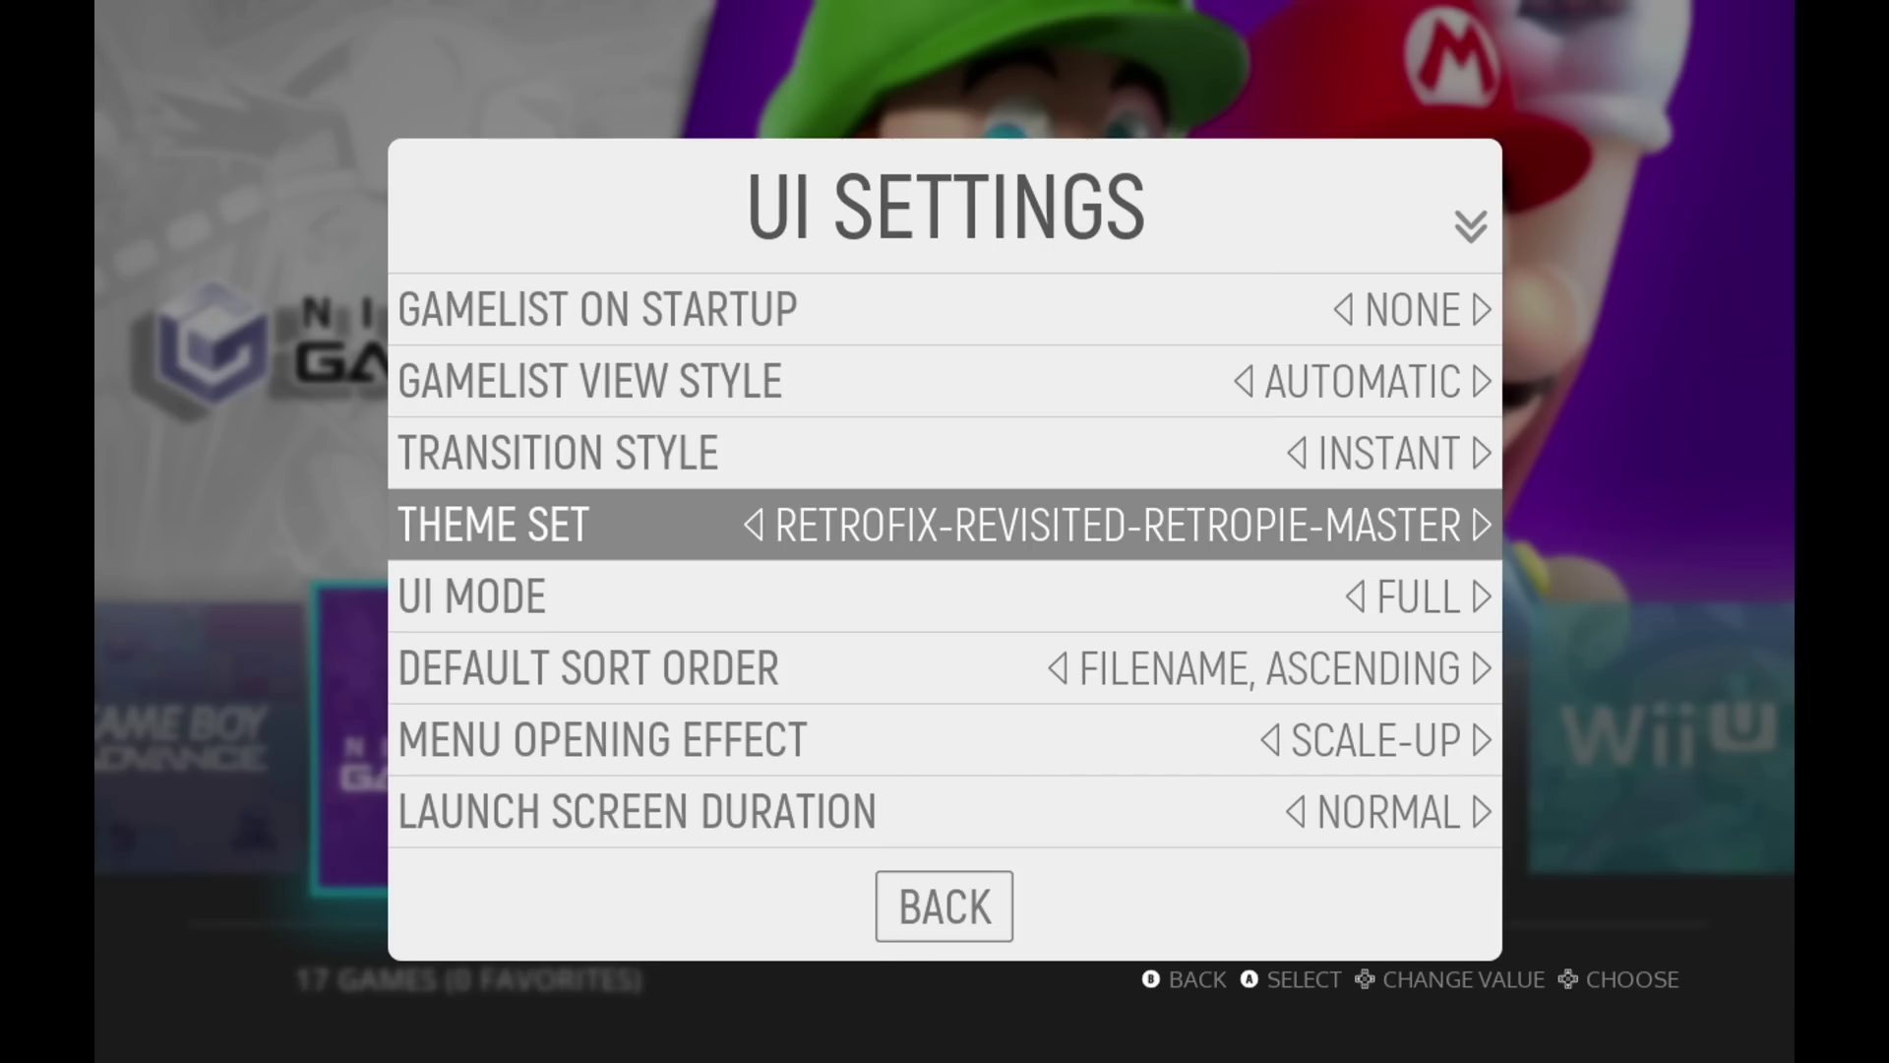
pyautogui.press('BackSpace')
pyautogui.press('BackSpace')
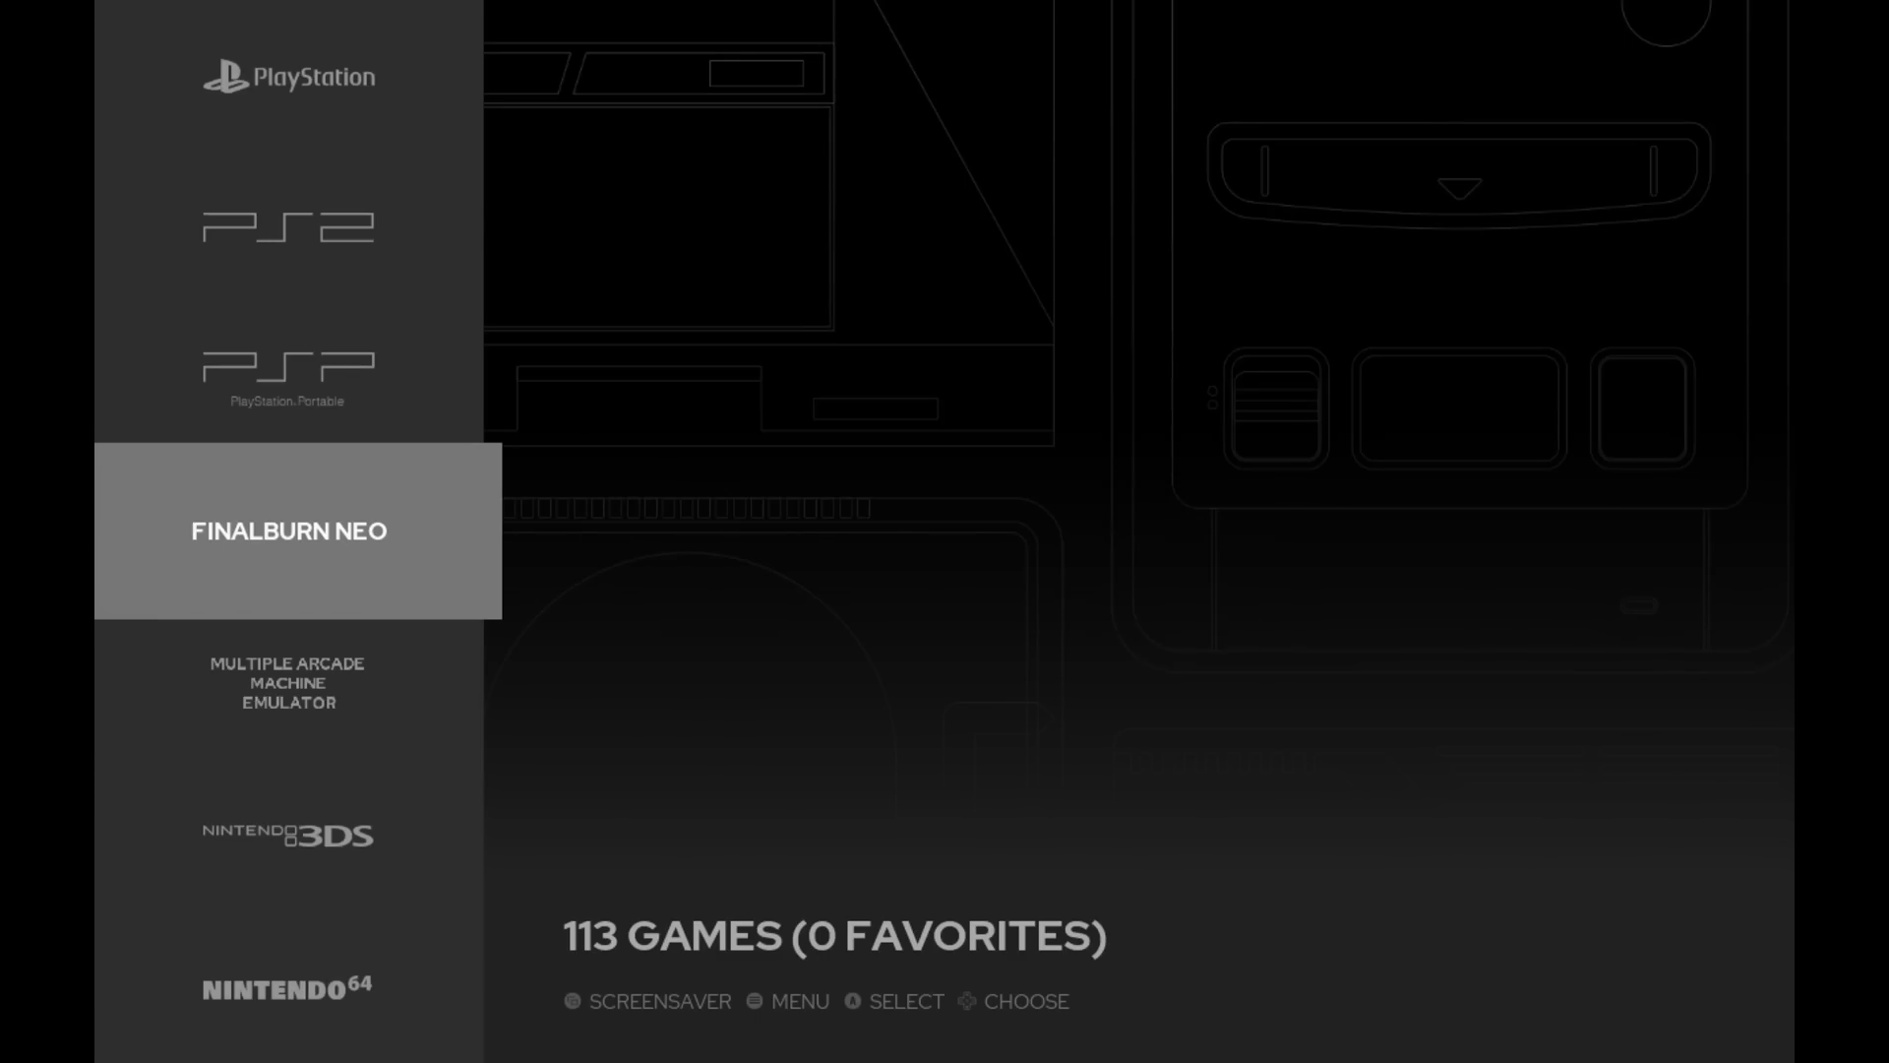
# - Scroll past NES, Wii, Genesis, PSP, FinalBurn Neo, MAME and Nintendo DS, then open GameCube
pyautogui.press('Down')
pyautogui.press('Down')
pyautogui.press('Down')
pyautogui.press('Down')
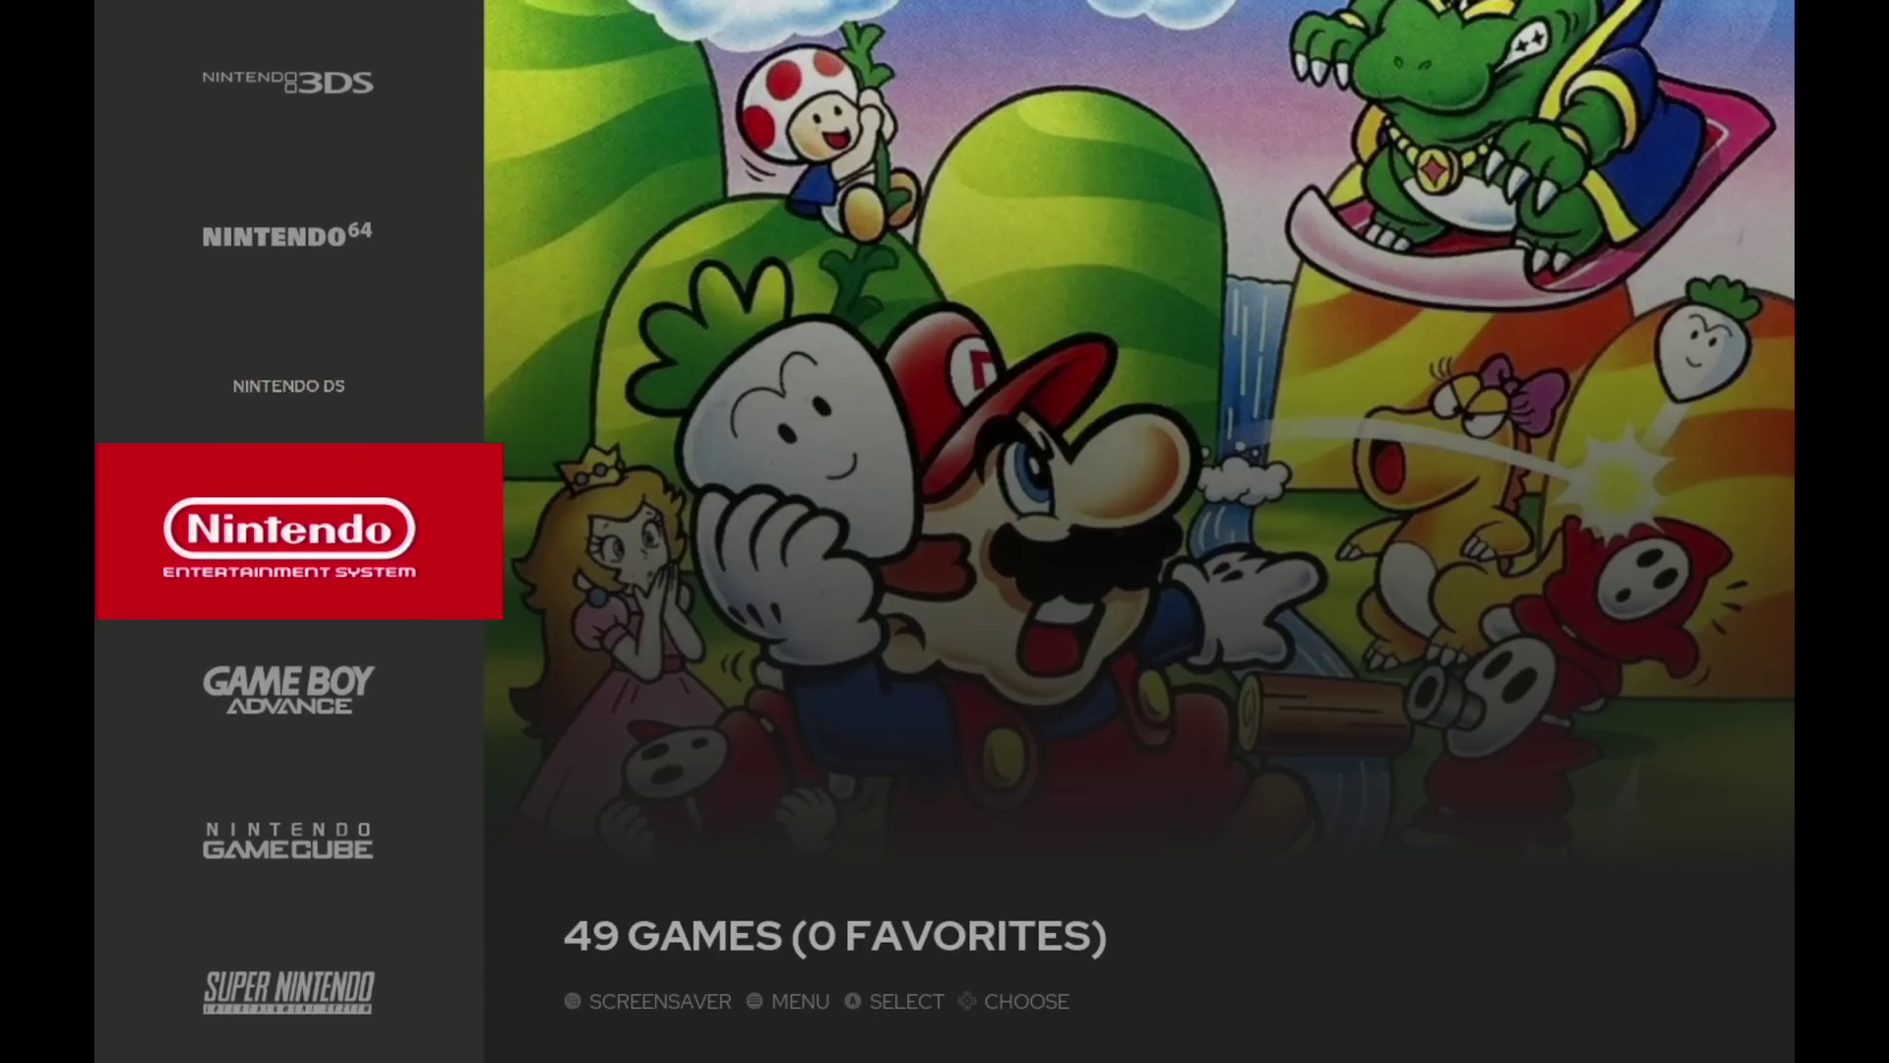
pyautogui.press('Down')
pyautogui.press('Down')
pyautogui.press('Down')
pyautogui.press('Down')
pyautogui.press('Down')
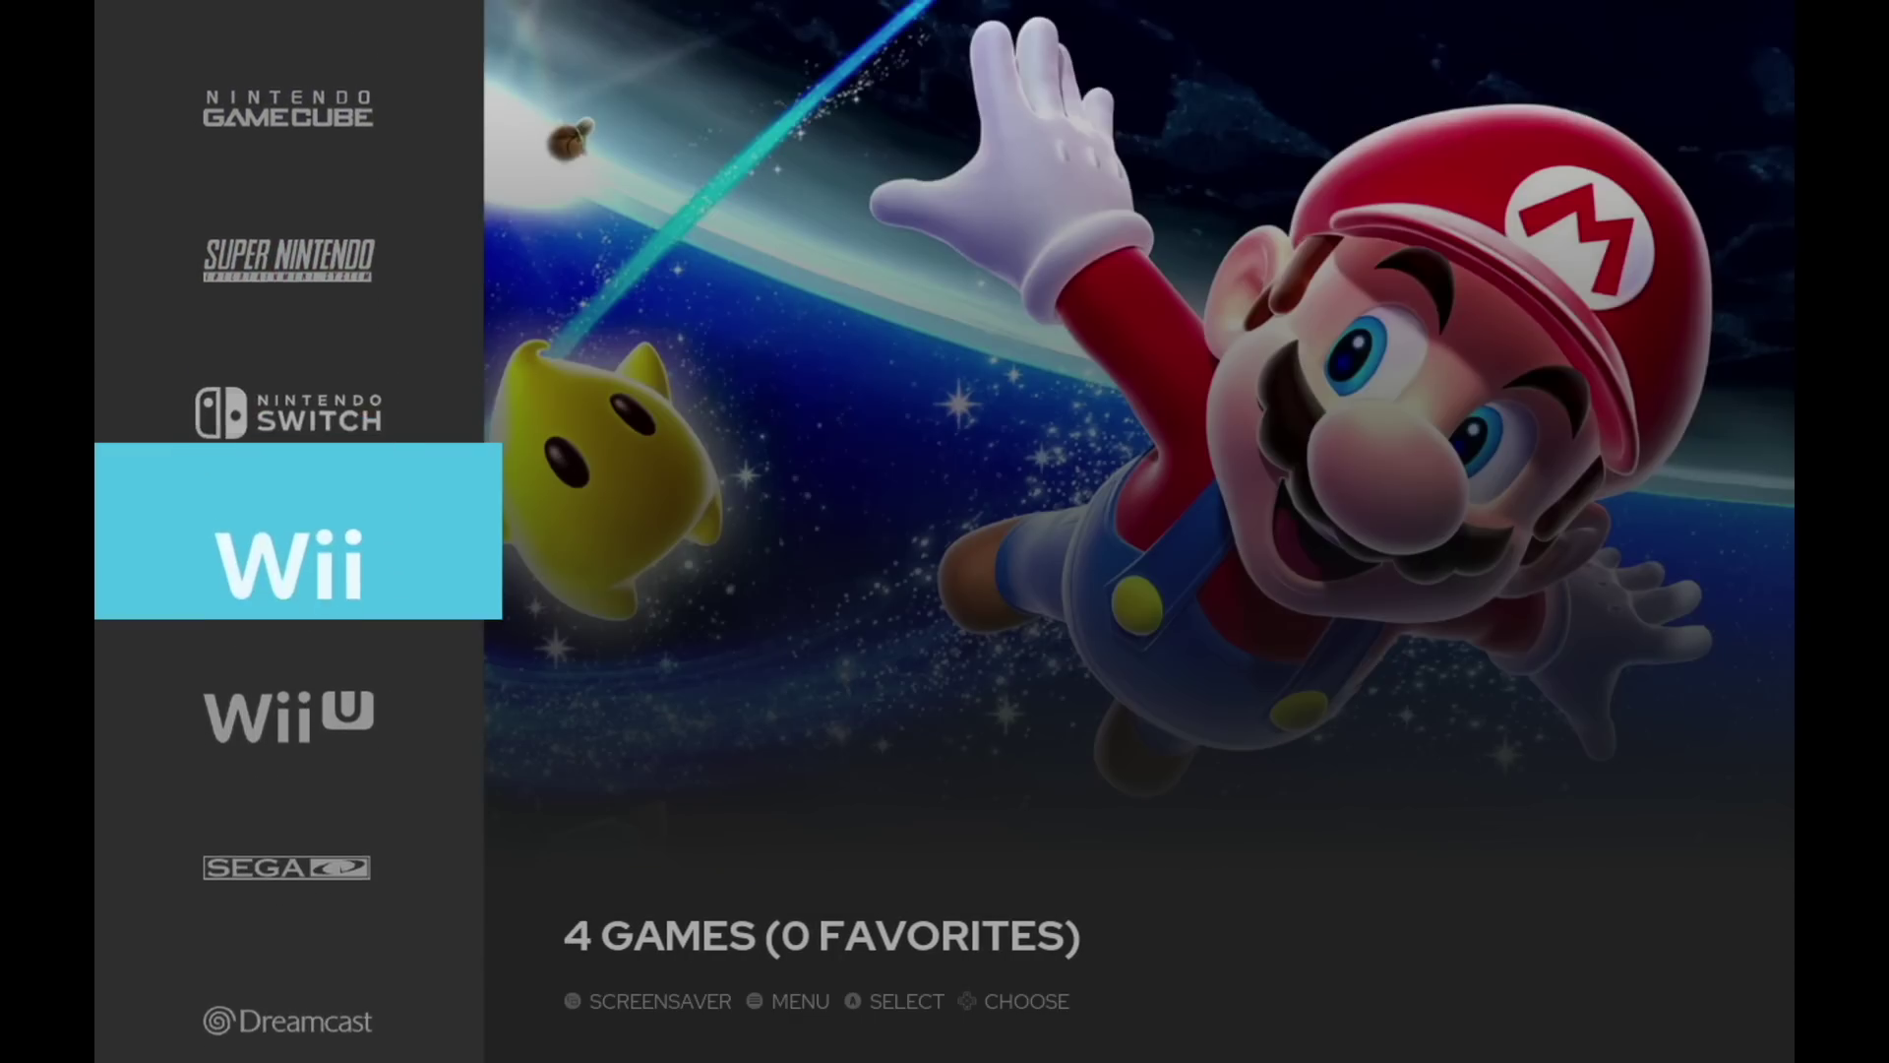
pyautogui.press('Down')
pyautogui.press('Down')
pyautogui.press('Down')
pyautogui.press('Down')
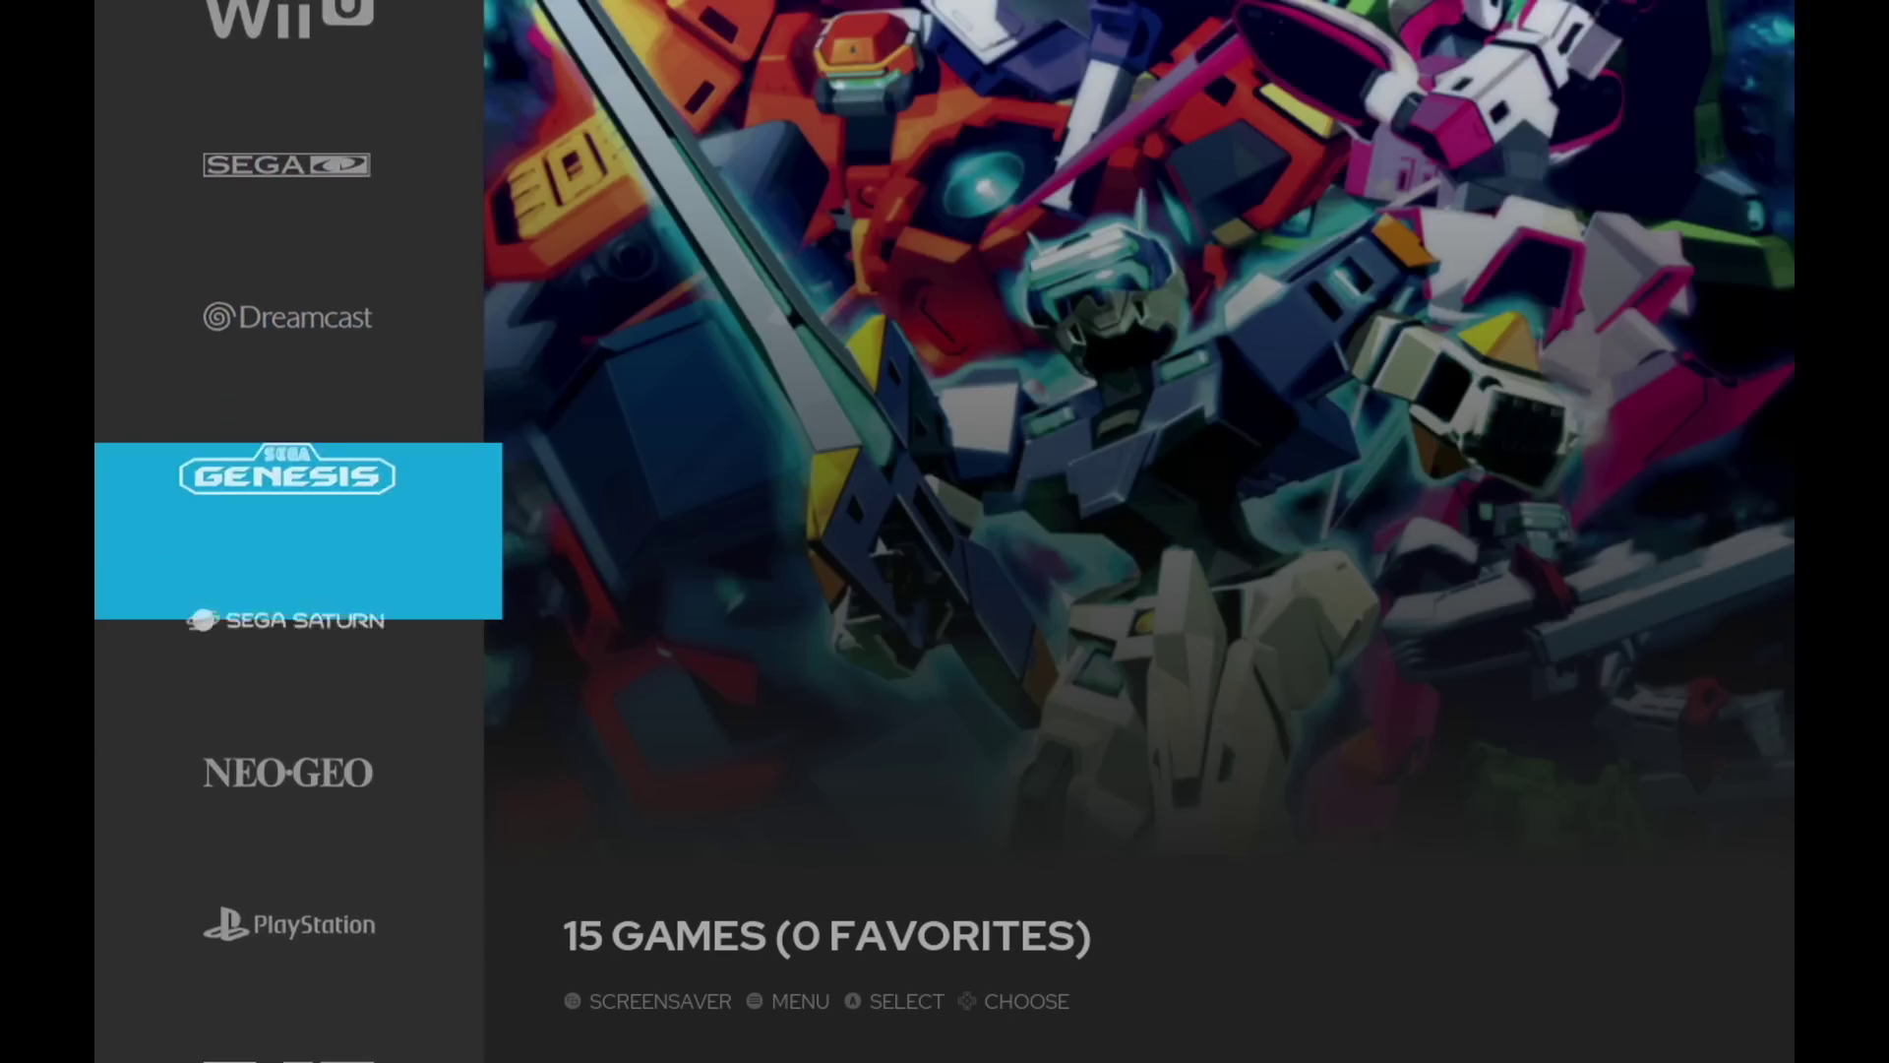
pyautogui.press('Down')
pyautogui.press('Down')
pyautogui.press('Down')
pyautogui.press('Down')
pyautogui.press('Down')
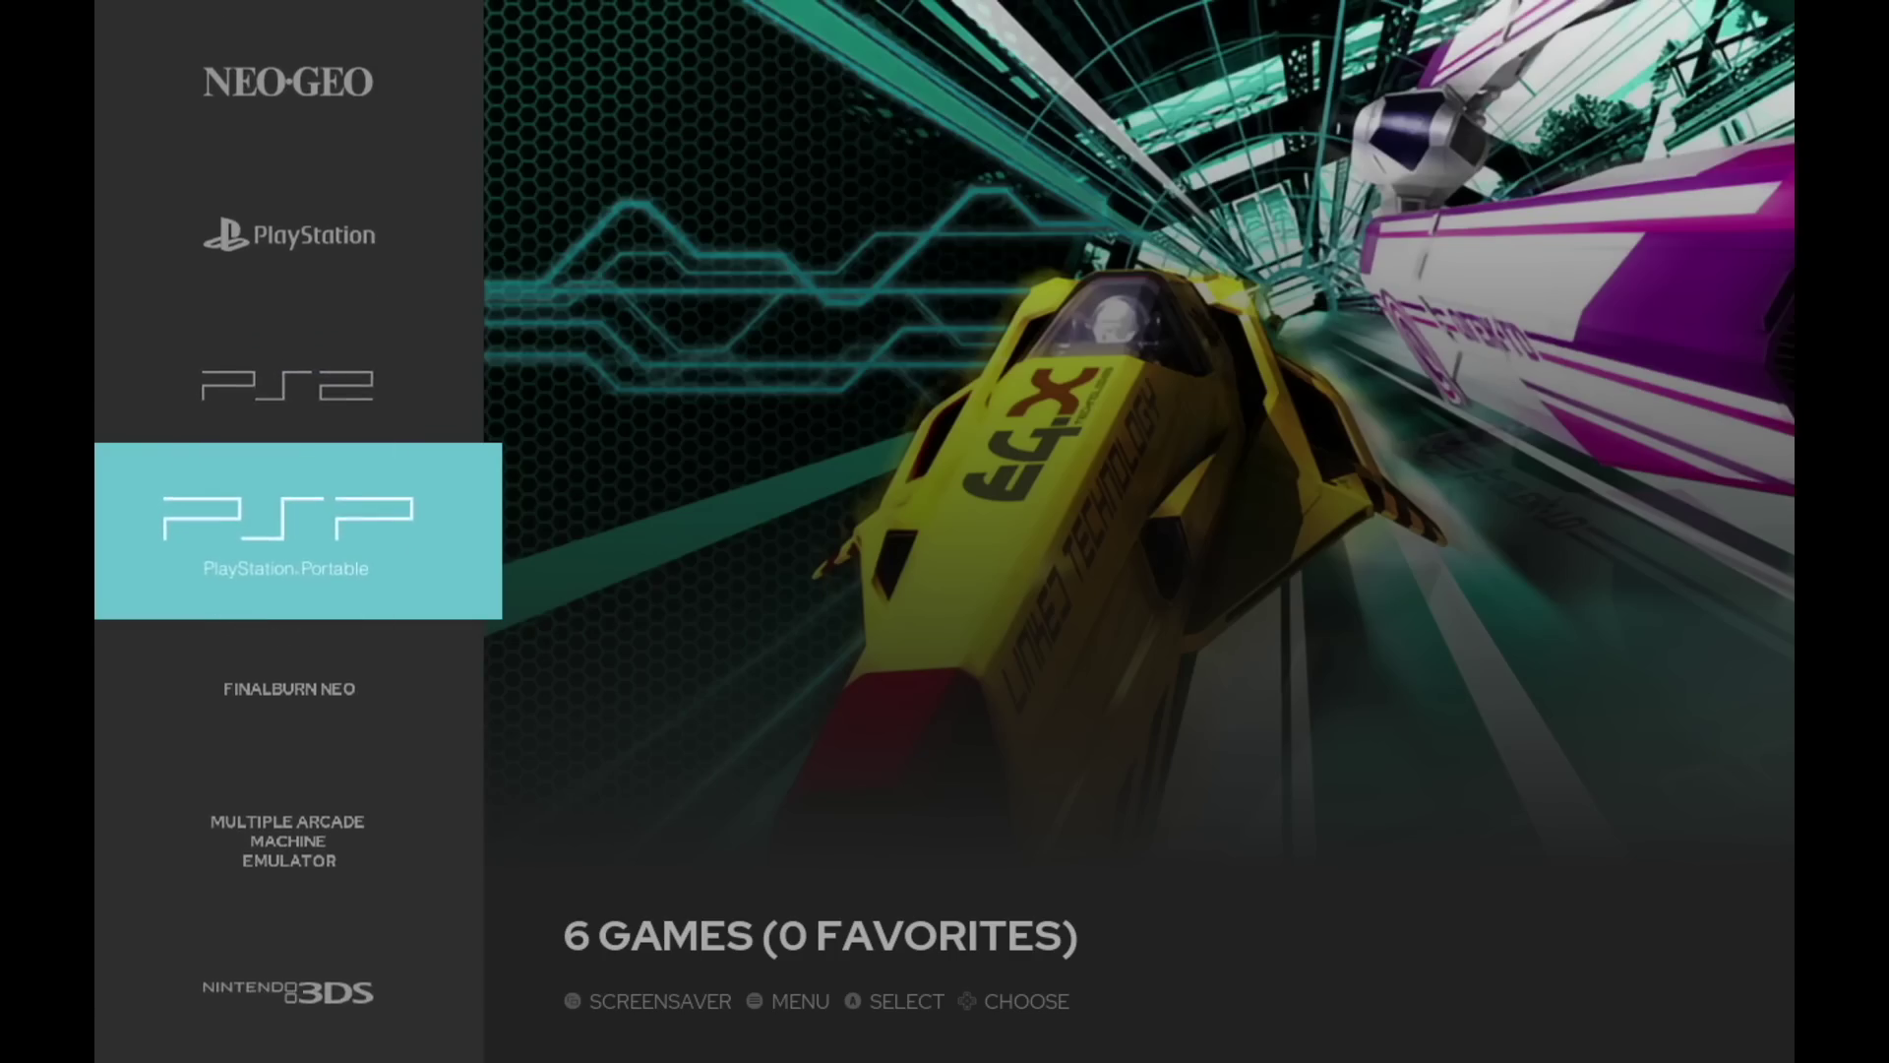
pyautogui.press('Down')
pyautogui.press('Down')
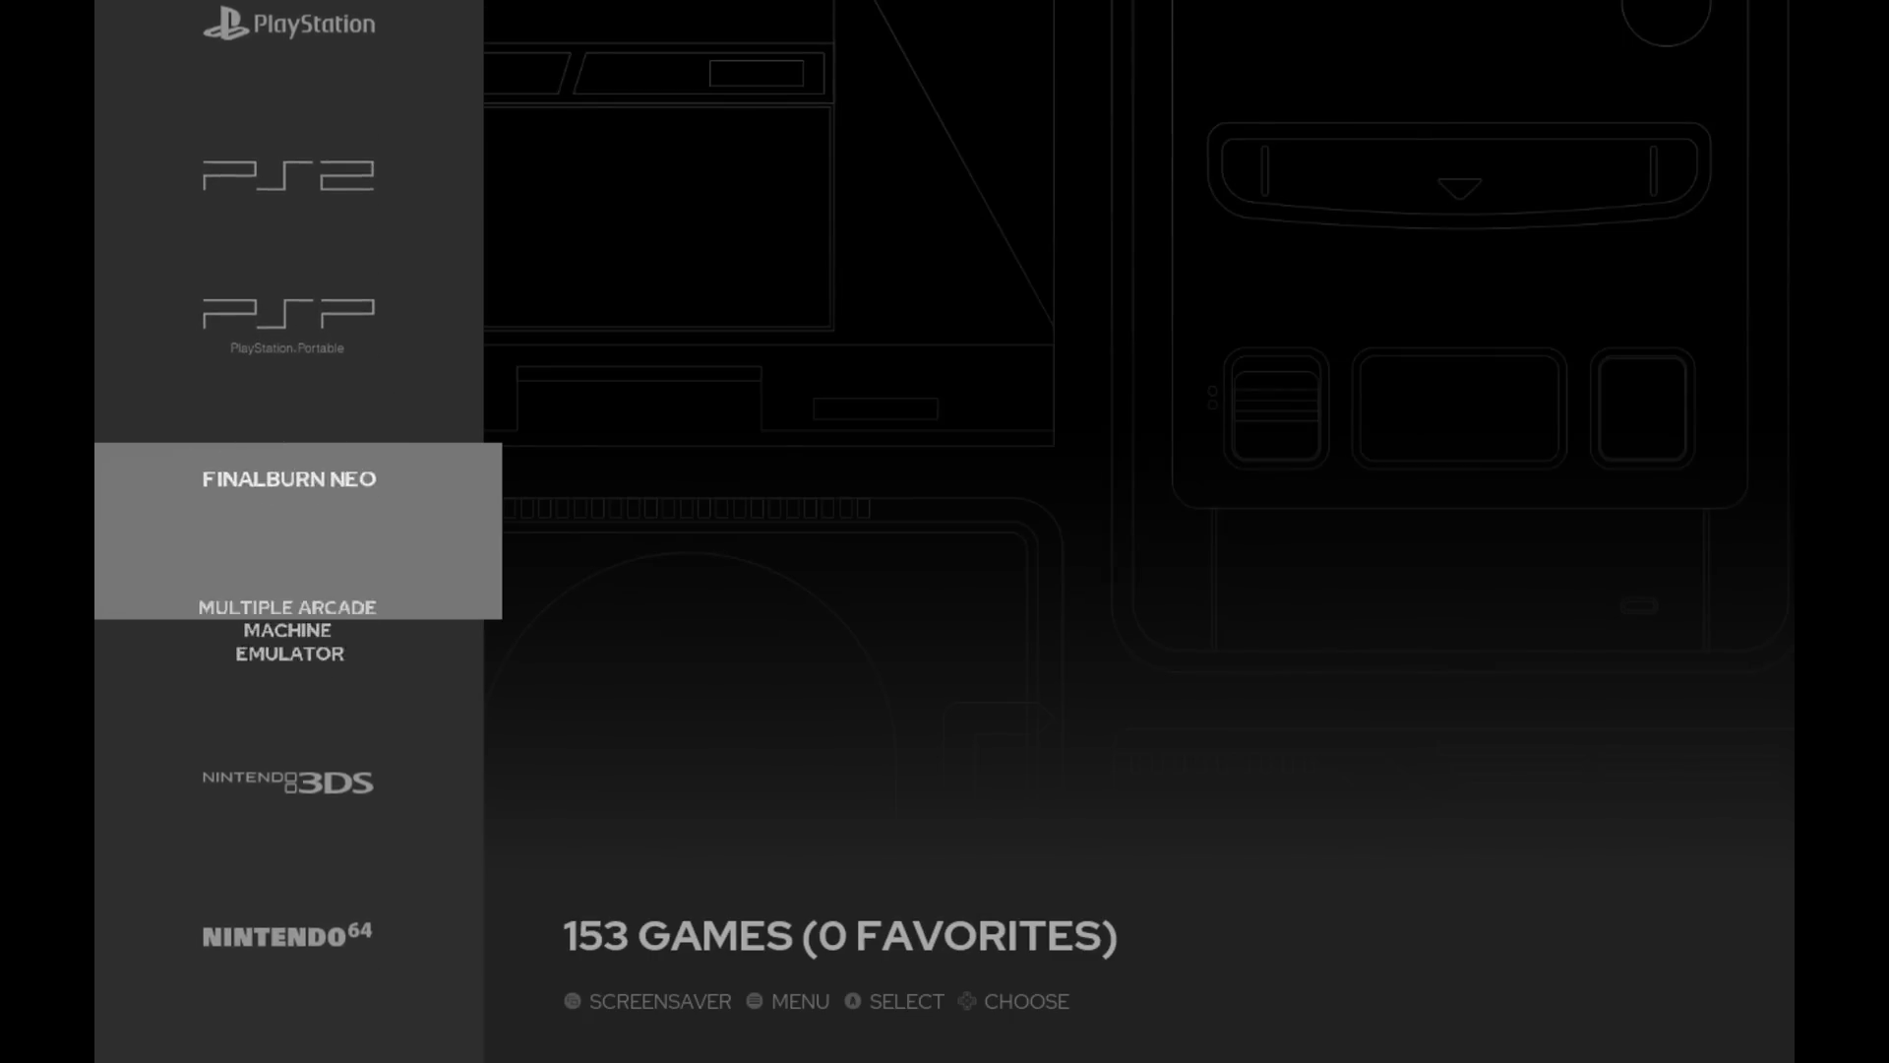
pyautogui.press('Up')
pyautogui.press('Down')
pyautogui.press('Down')
pyautogui.press('Down')
pyautogui.press('Down')
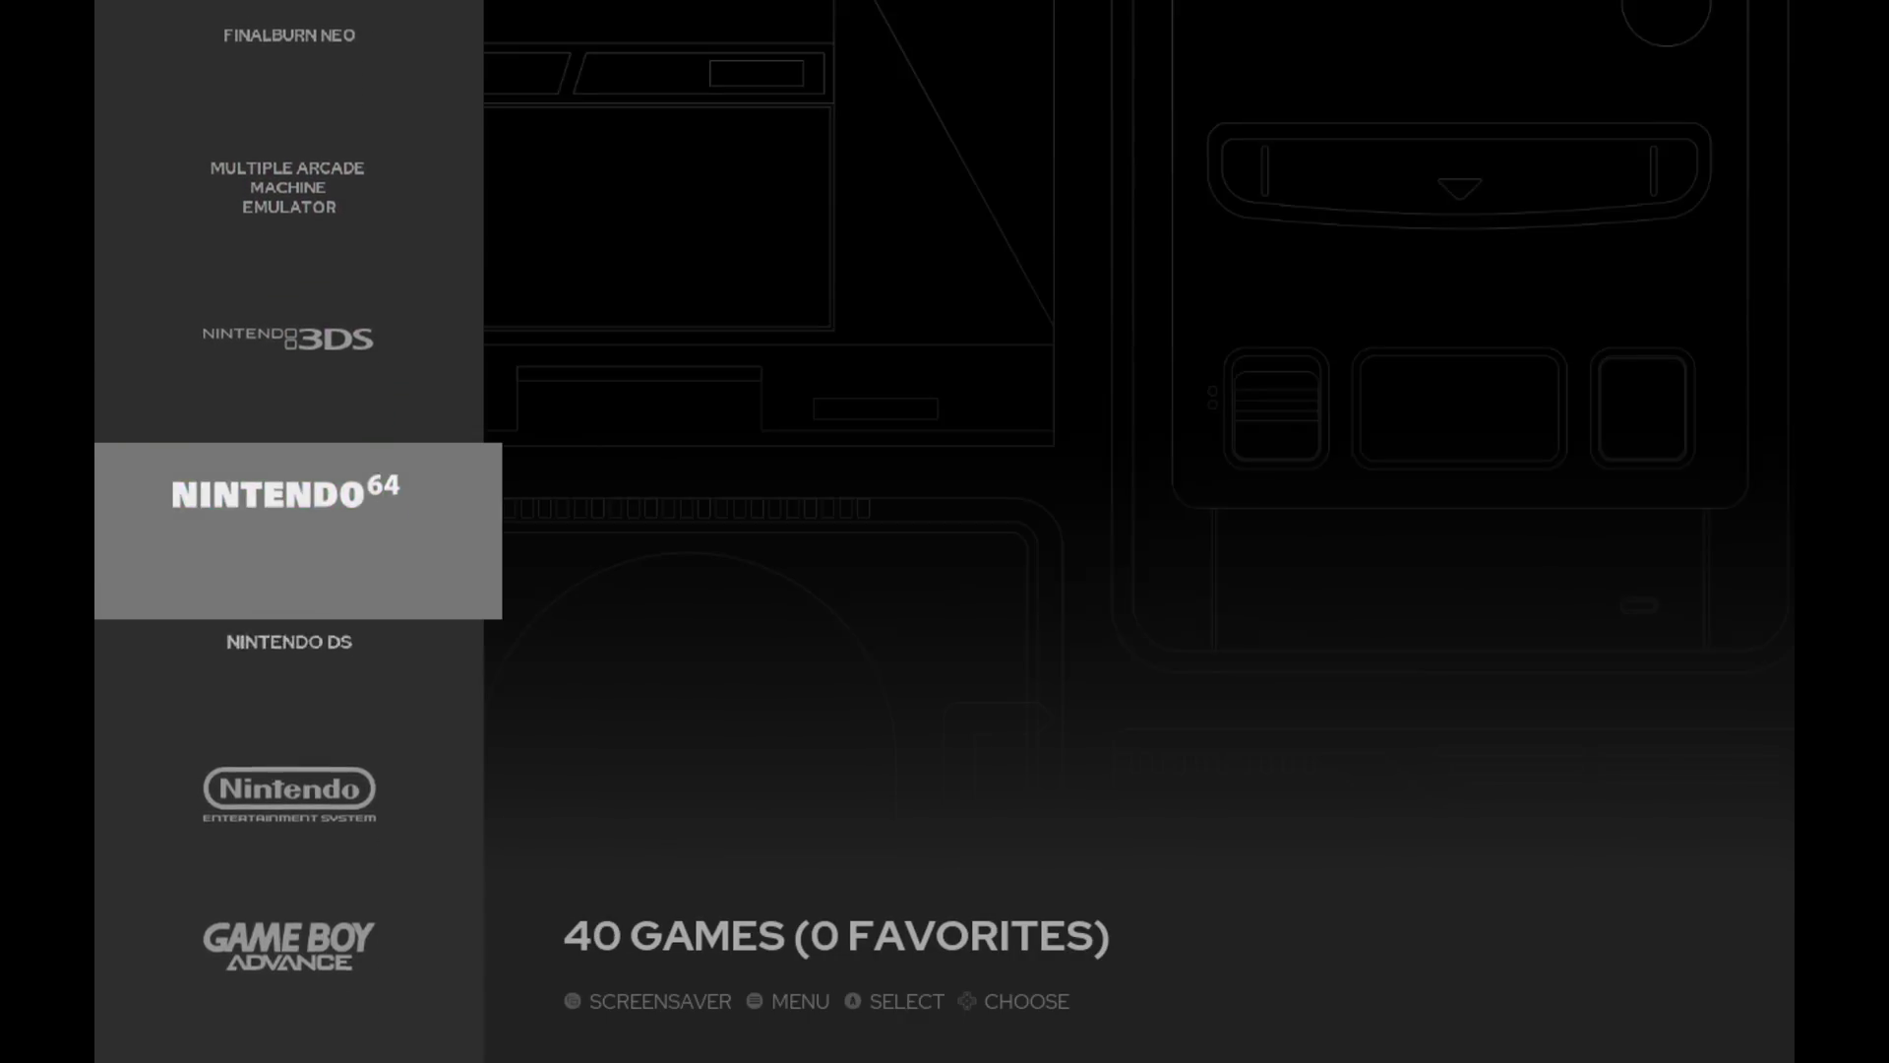
pyautogui.press('Down')
pyautogui.press('Down')
pyautogui.press('Down')
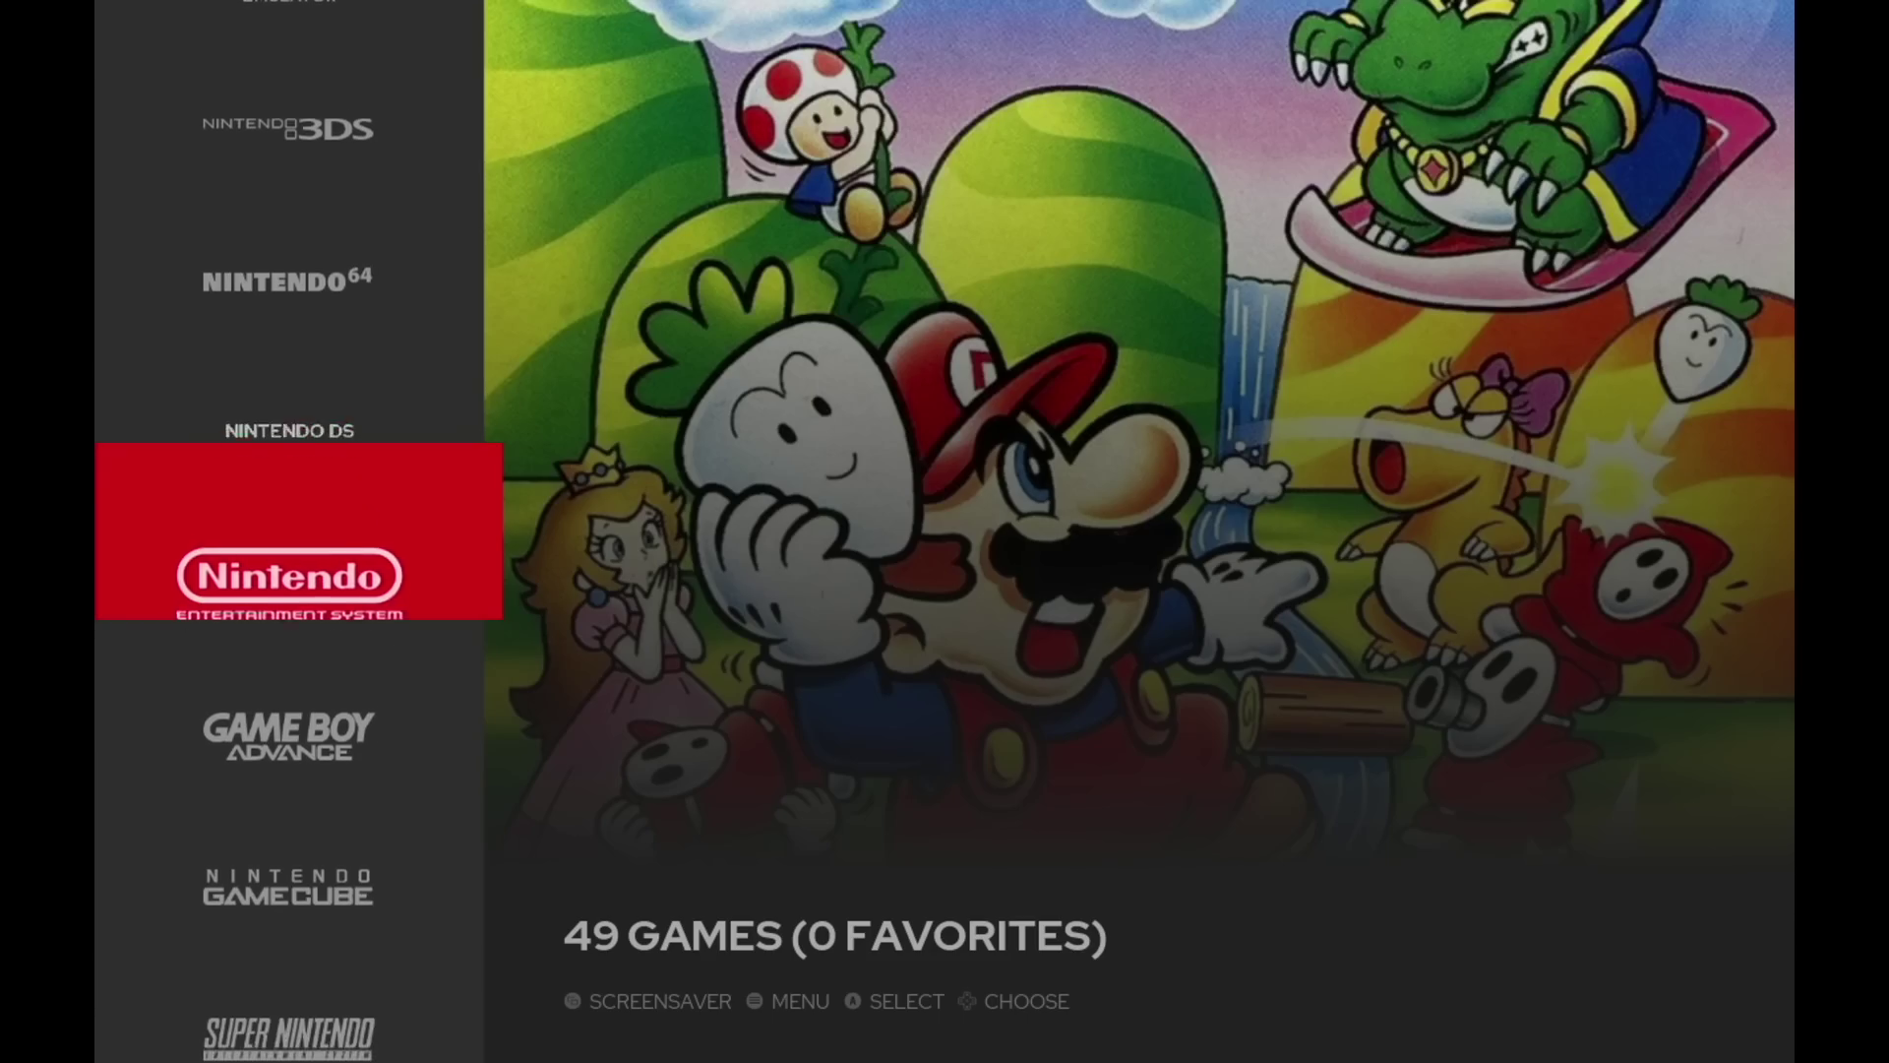
pyautogui.press('Return')
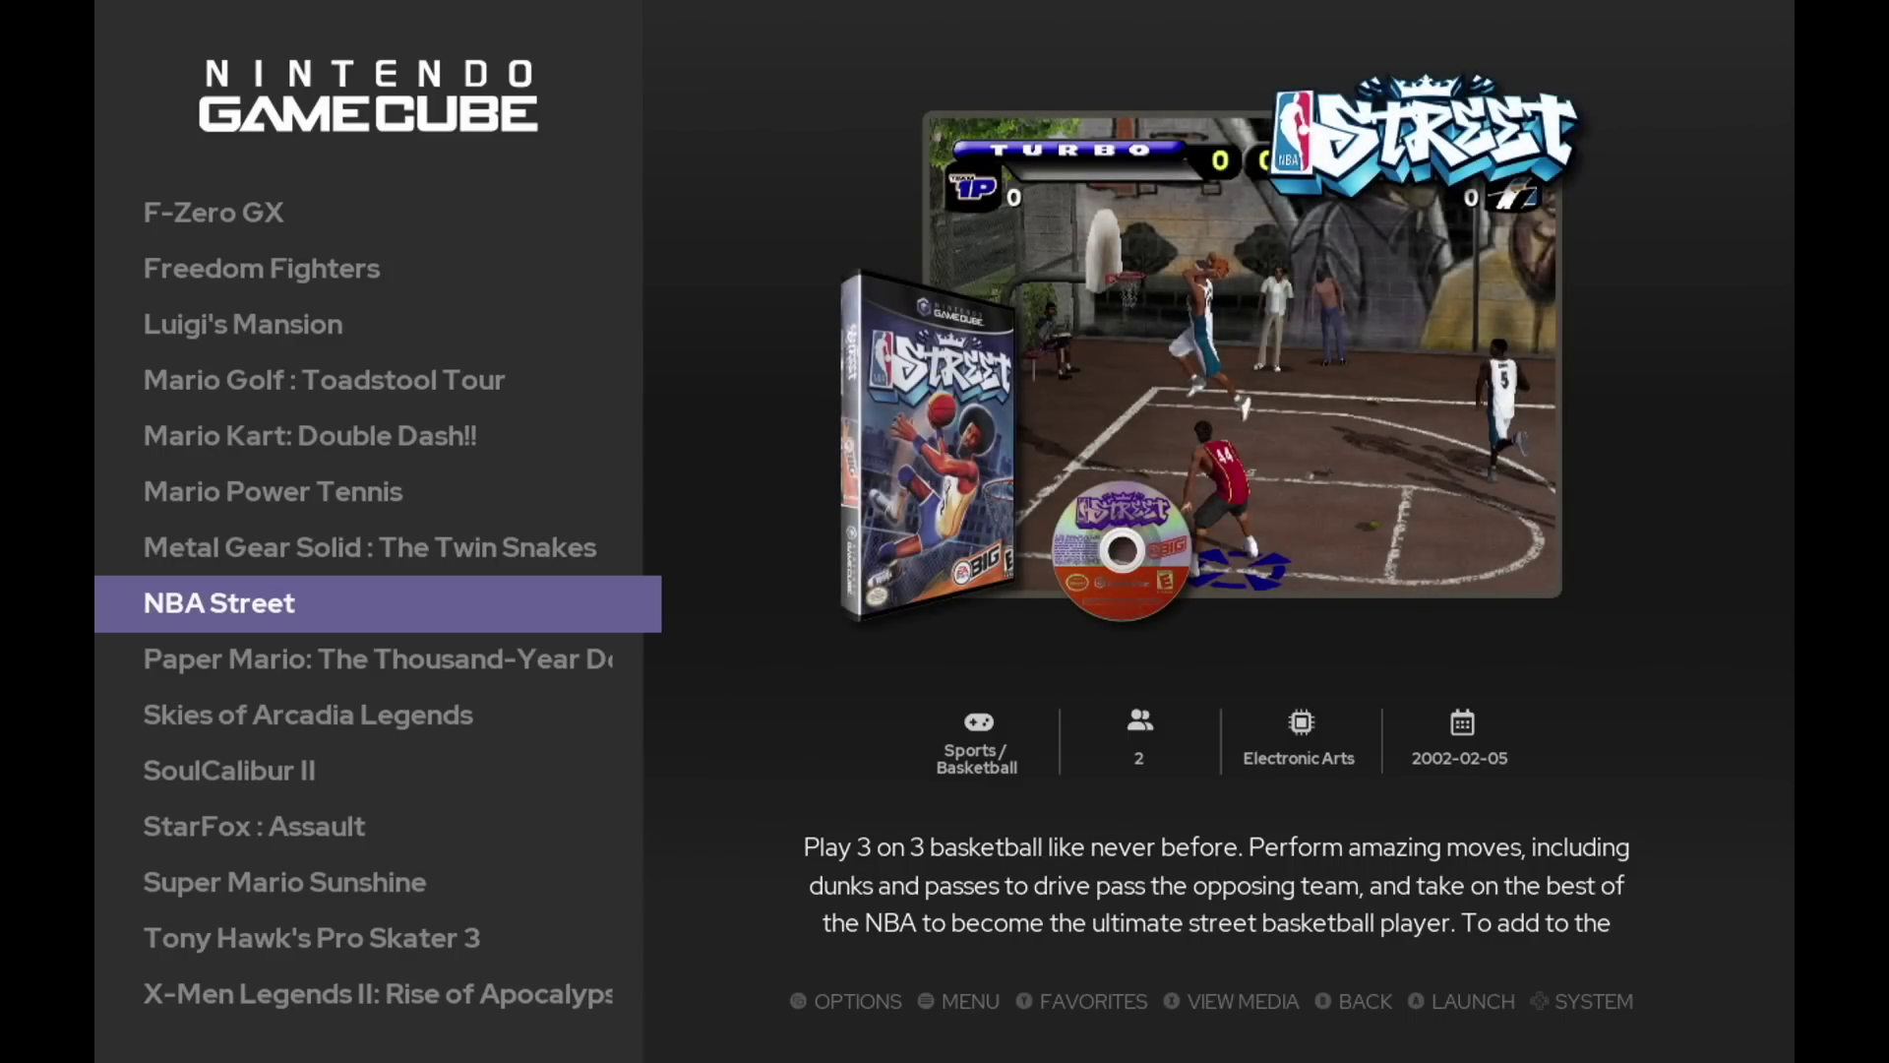
# - Launch SoulCalibur II from the GameCube list and attack Taki as Link
pyautogui.press('Up')
pyautogui.press('Up')
pyautogui.press('Up')
pyautogui.press('Up')
pyautogui.press('Up')
pyautogui.press('Up')
pyautogui.press('Up')
pyautogui.press('Up')
pyautogui.press('Up')
pyautogui.press('Down')
pyautogui.press('Down')
pyautogui.press('Down')
pyautogui.press('Down')
pyautogui.press('Down')
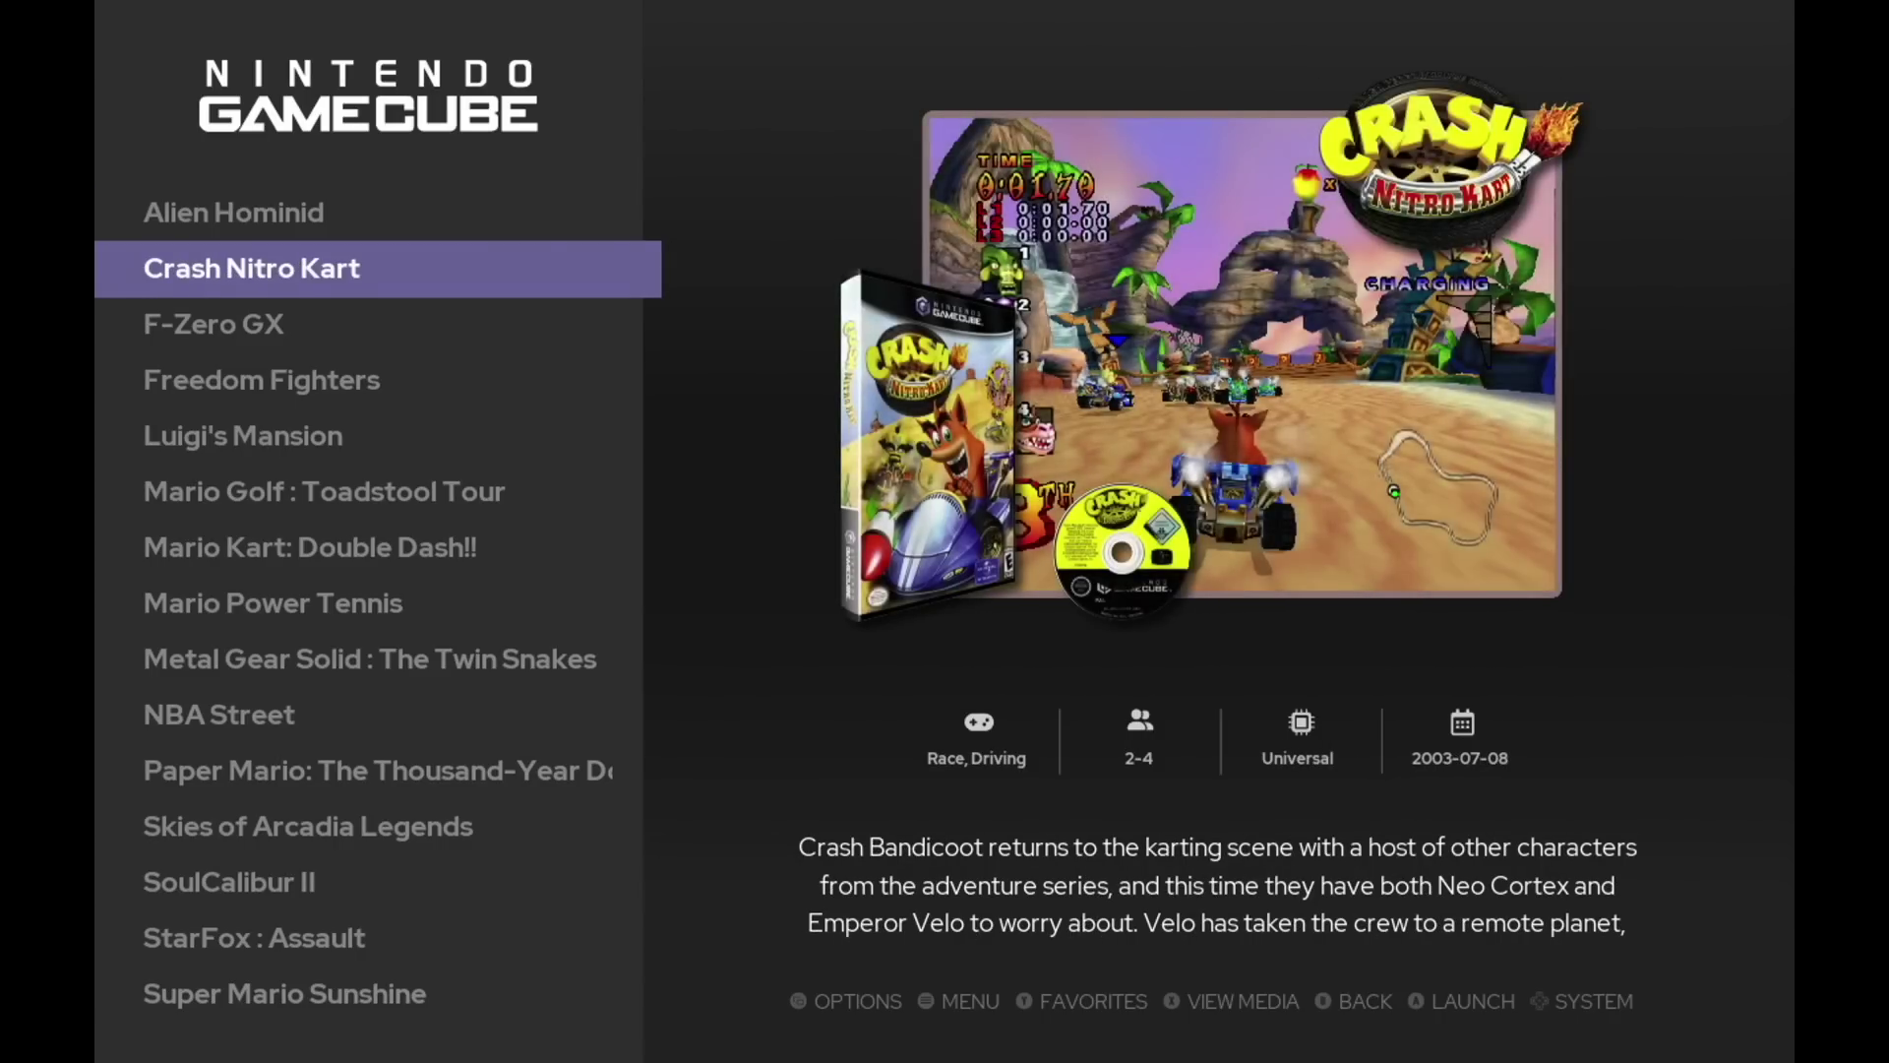
pyautogui.press('Down')
pyautogui.press('Down')
pyautogui.press('Down')
pyautogui.press('Down')
pyautogui.press('Down')
pyautogui.press('Down')
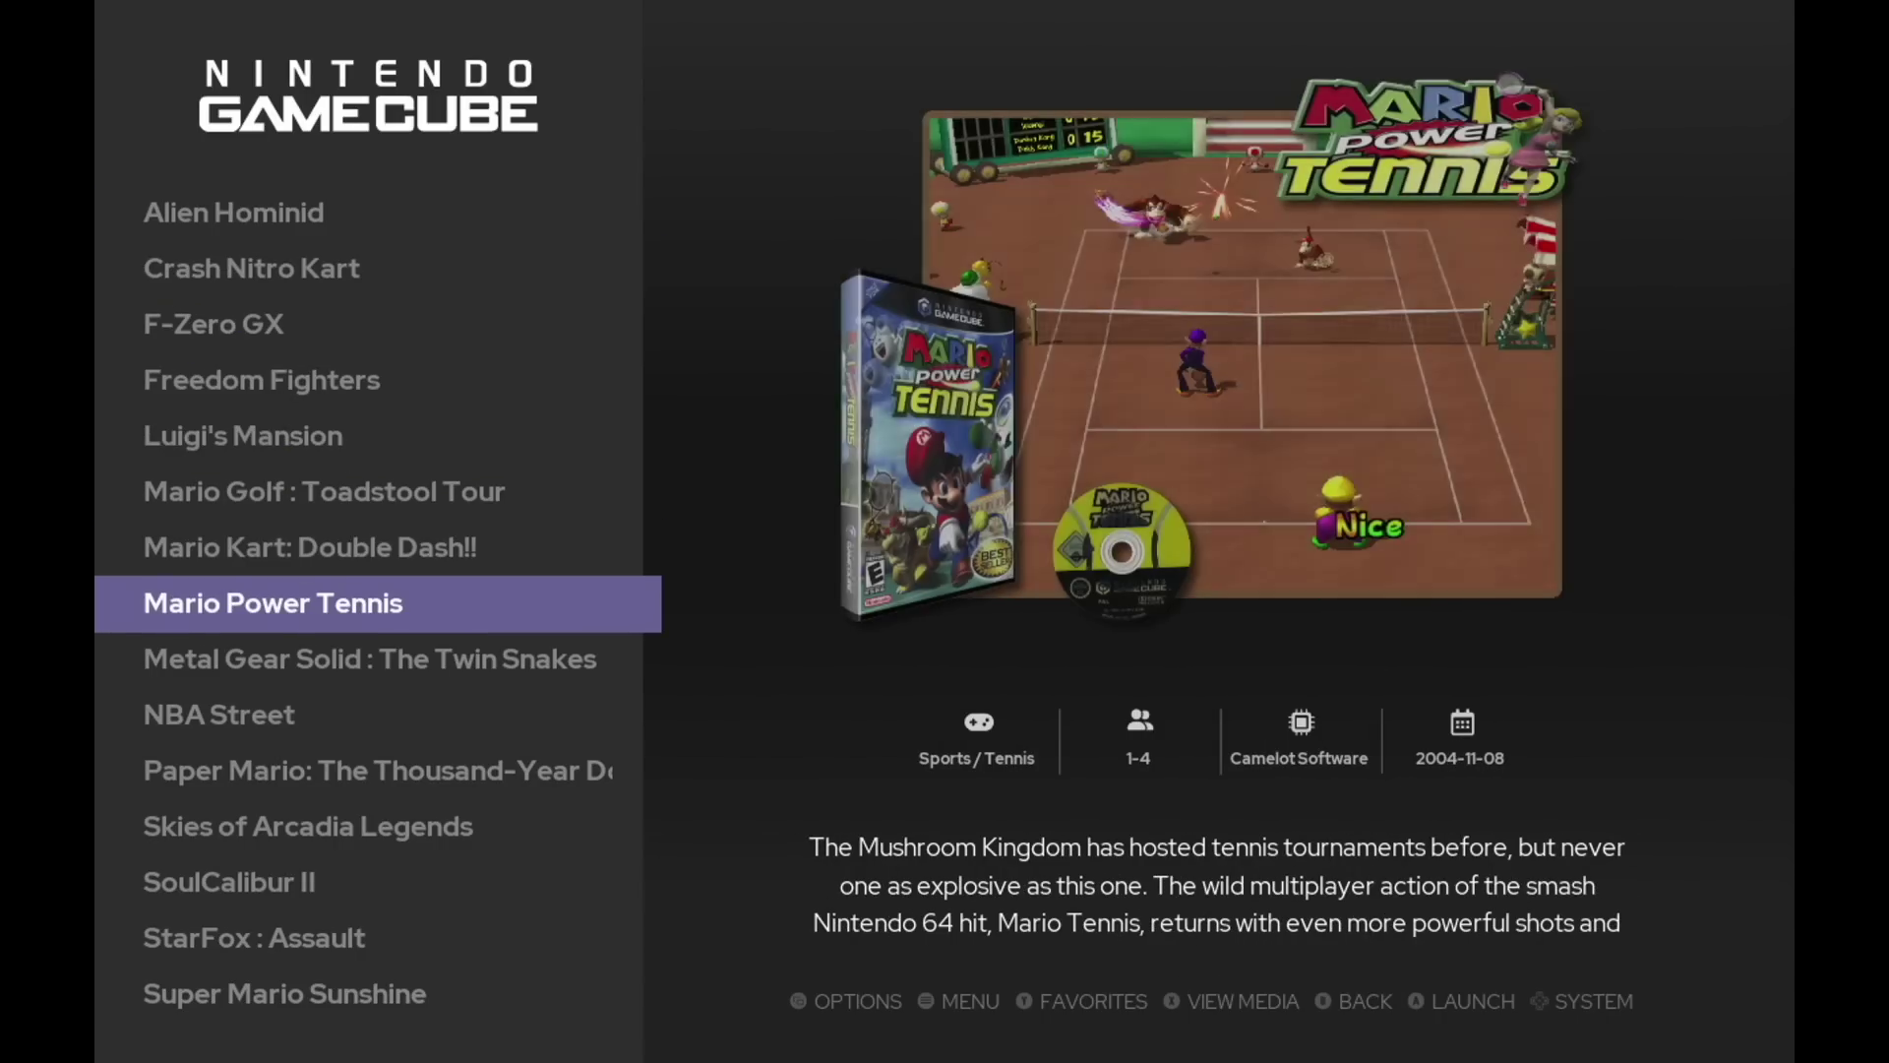
pyautogui.press('Down')
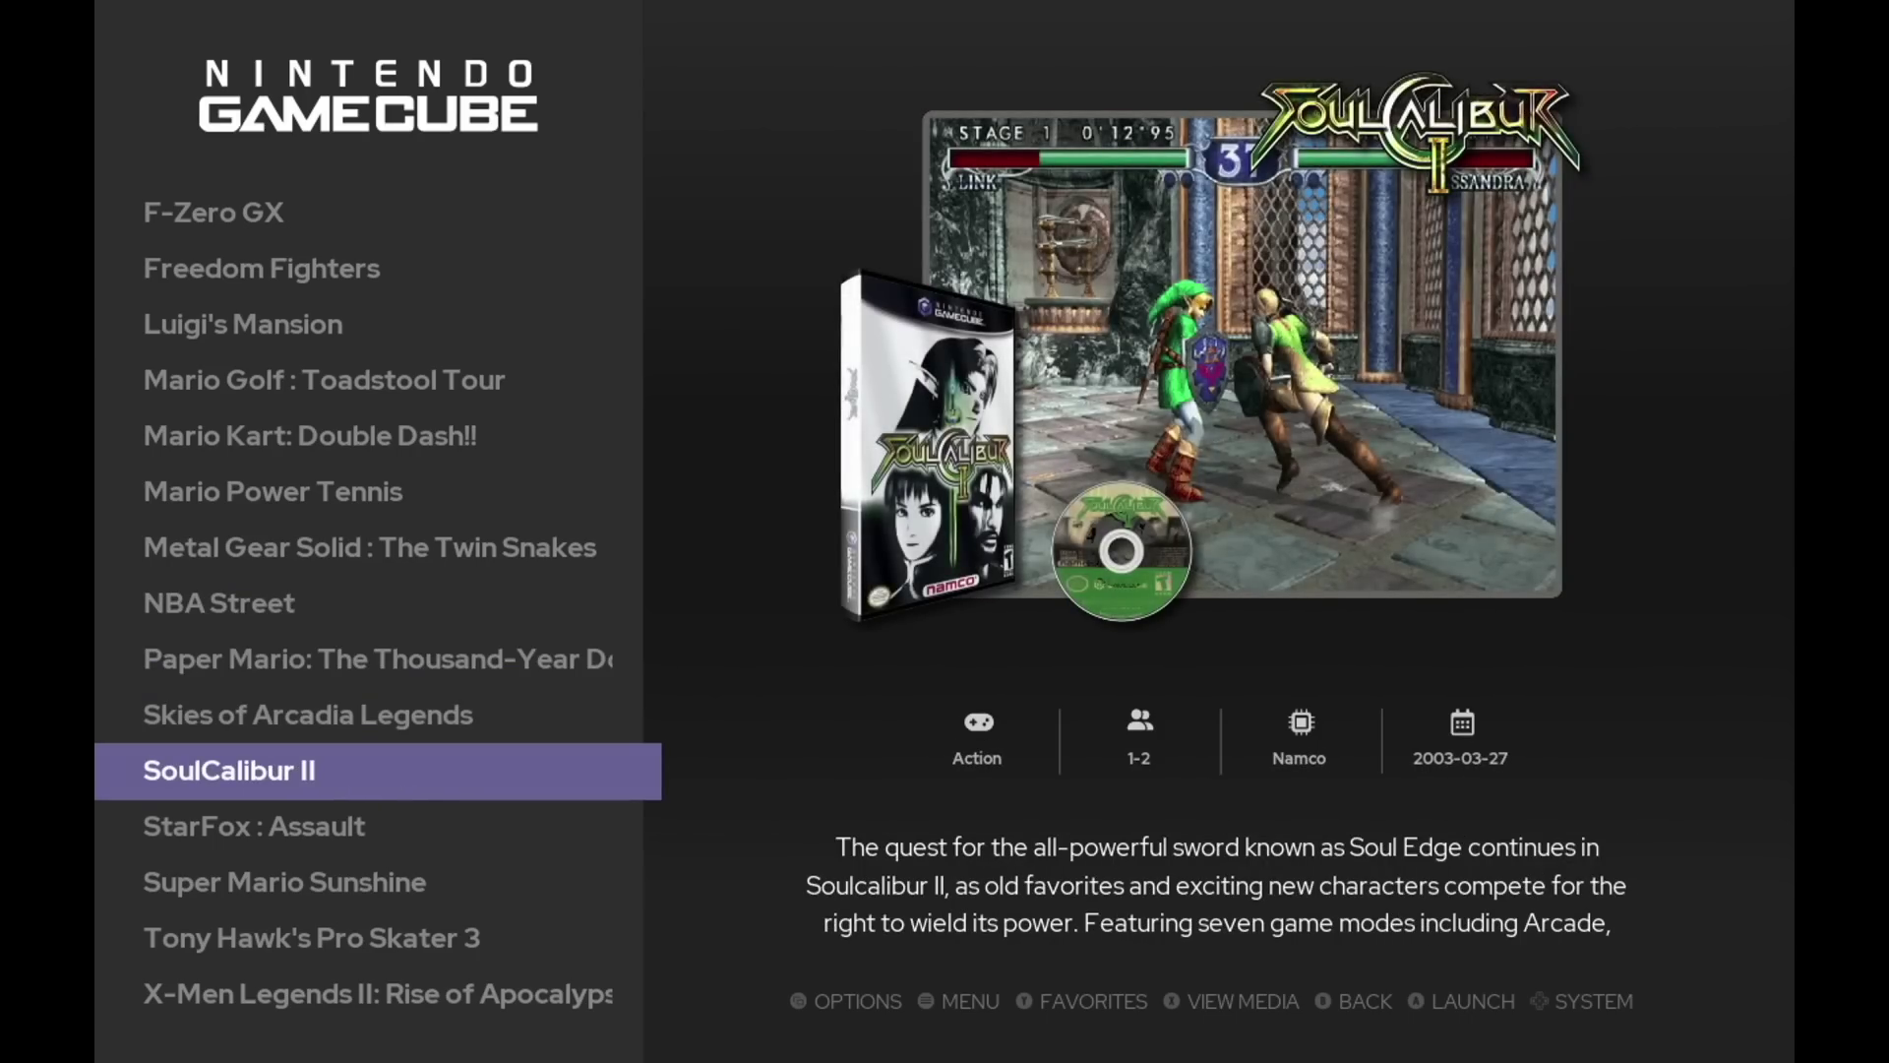
pyautogui.press('Return')
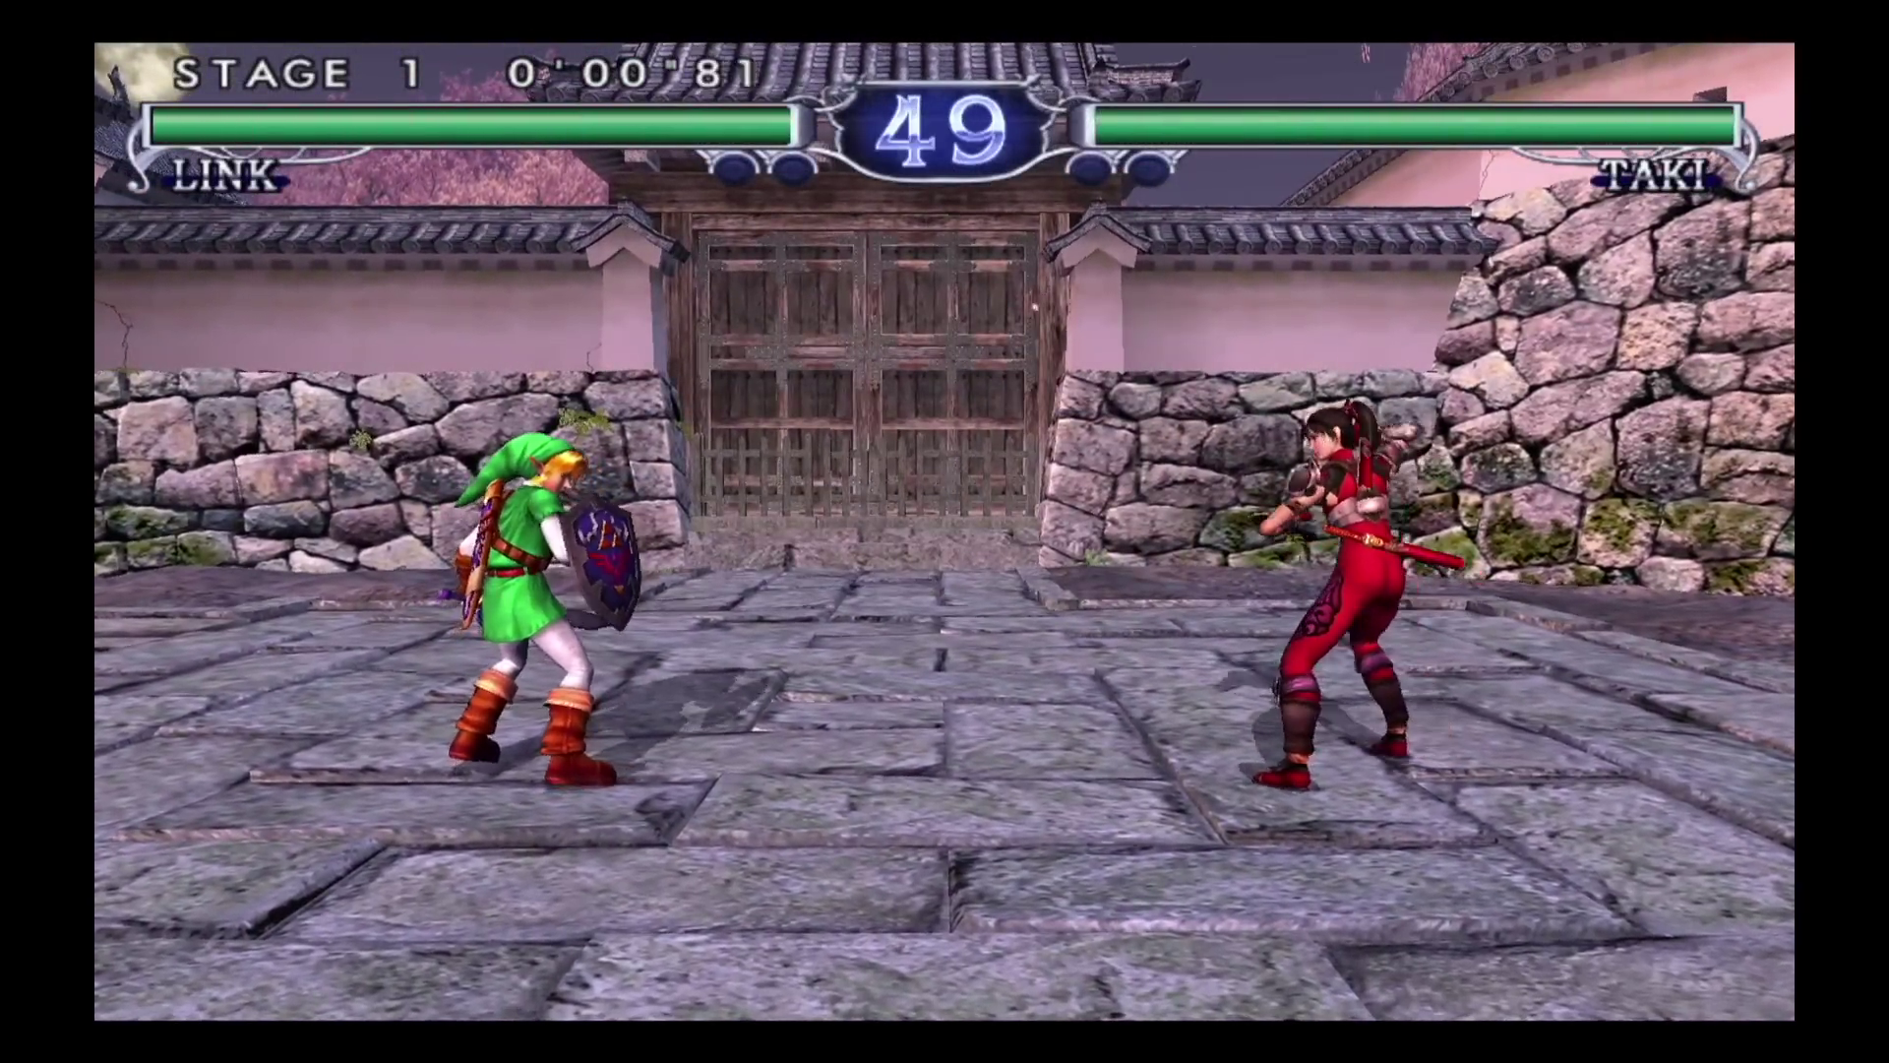
pyautogui.press('Right')
pyautogui.press('x')
pyautogui.press('x')
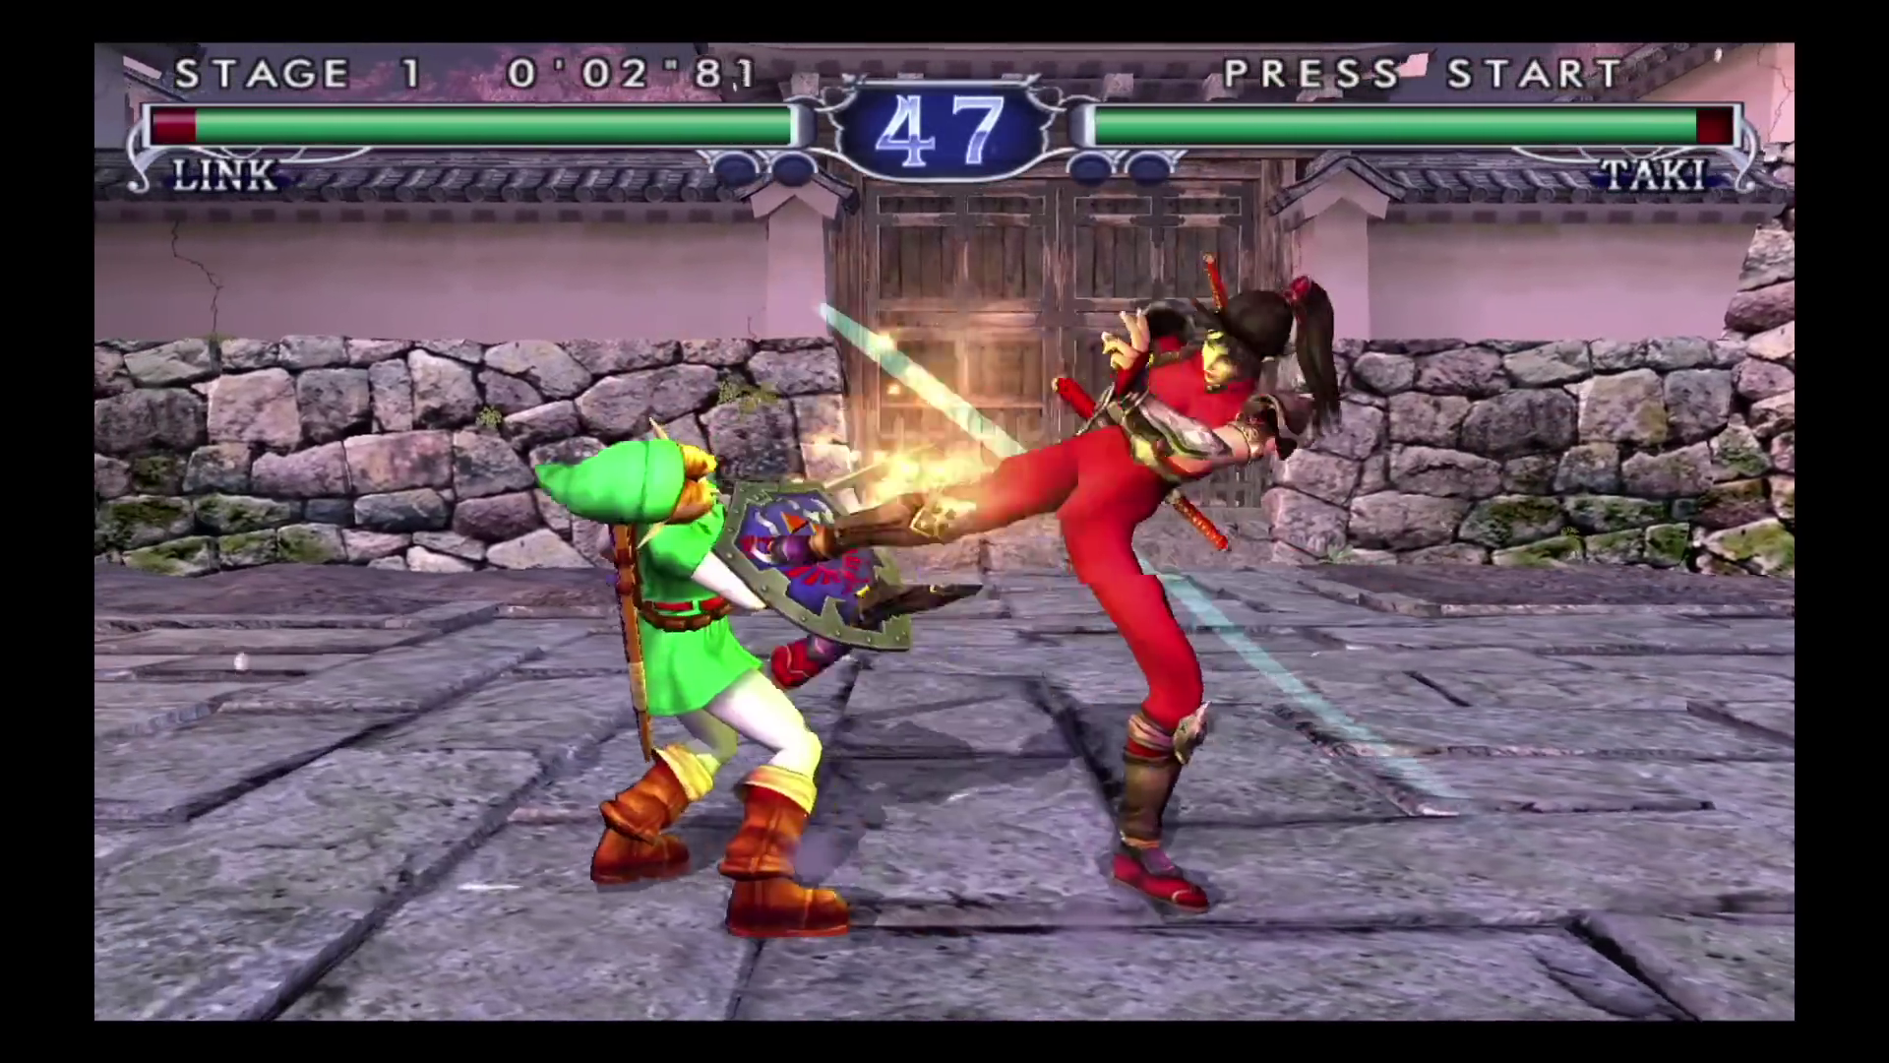